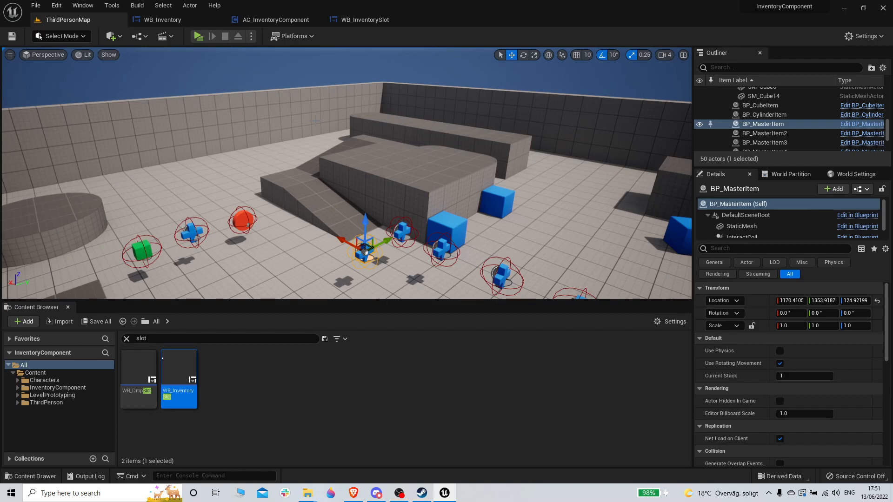
Start a play test of the level, open the inventory and pick up the green cube
{"action": "right_click_drag", "start_coordinate": [305, 142], "coordinate": [45, 101]}
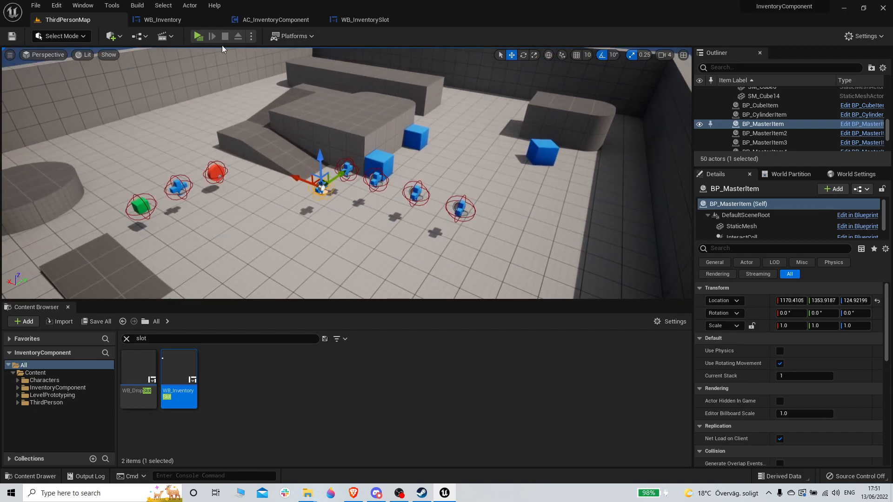
{"action": "left_click", "coordinate": [197, 36]}
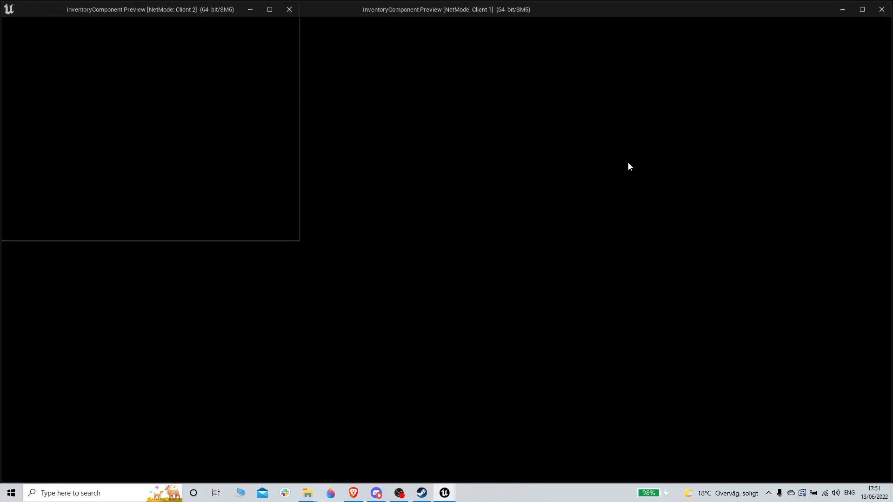
{"action": "left_click", "coordinate": [628, 165]}
{"action": "key", "text": "w"}
{"action": "key", "text": "space"}
{"action": "key", "text": "Tab"}
{"action": "key", "text": "s"}
{"action": "key", "text": "a"}
{"action": "key", "text": "e"}
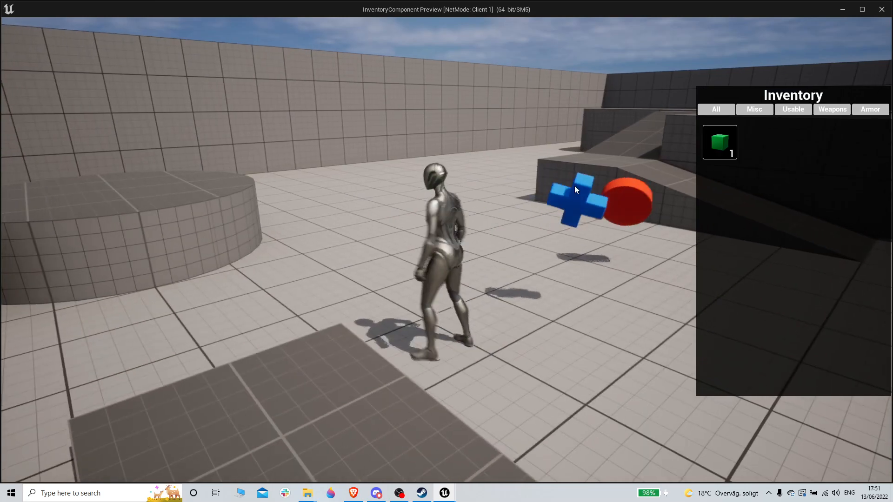
Move the character forward and pick up the blue cross and the red cylinder
{"action": "key", "text": "w"}
{"action": "key", "text": "e"}
{"action": "key", "text": "e"}
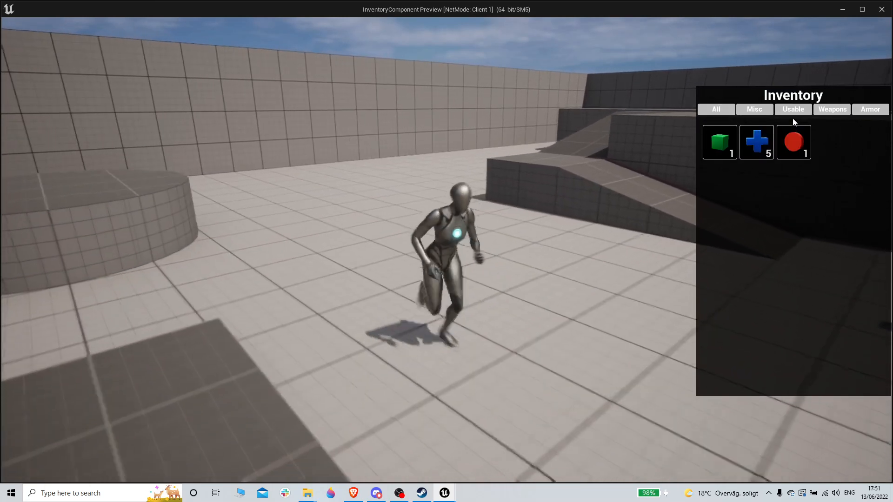
Check the inventory's Usable and Weapons category filters and return to the All category
{"action": "left_click", "coordinate": [794, 111]}
{"action": "key", "text": "a"}
{"action": "left_click", "coordinate": [820, 113]}
{"action": "left_click", "coordinate": [728, 109]}
{"action": "key", "text": "a"}
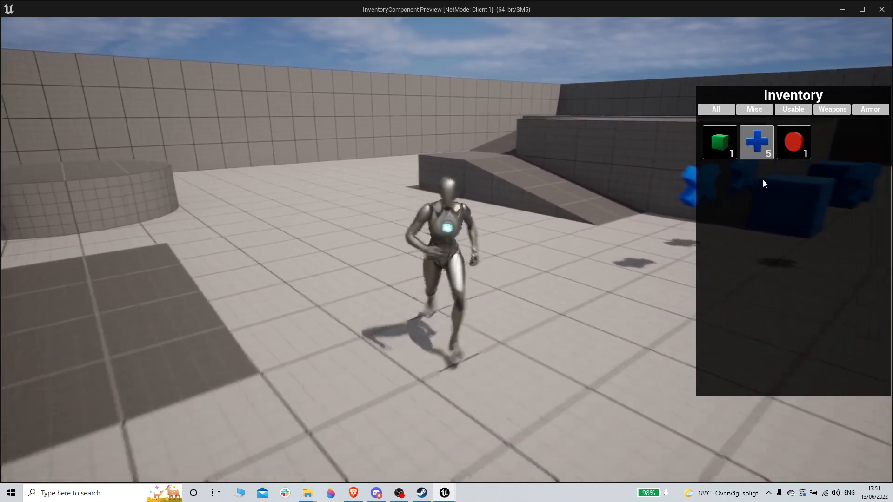
Drop the green cube from the inventory and pick it up again from the ground
{"action": "right_click", "coordinate": [724, 155]}
{"action": "left_click", "coordinate": [757, 185]}
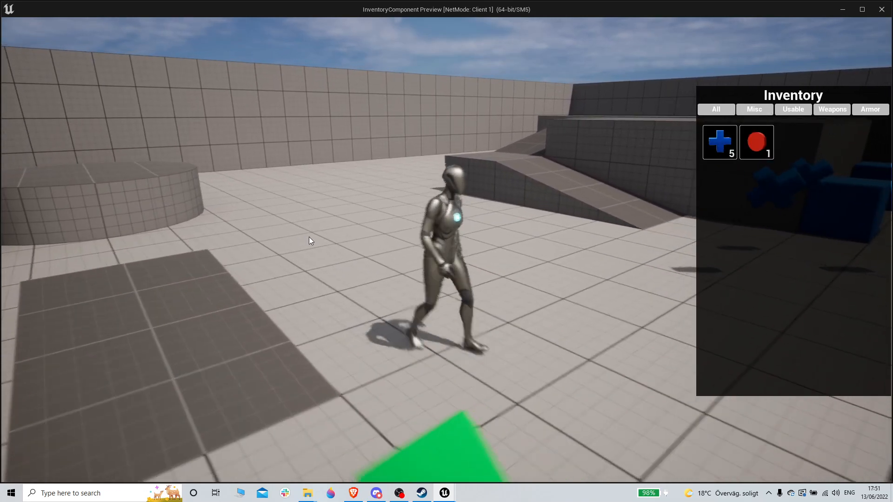
{"action": "key", "text": "s"}
{"action": "key", "text": "e"}
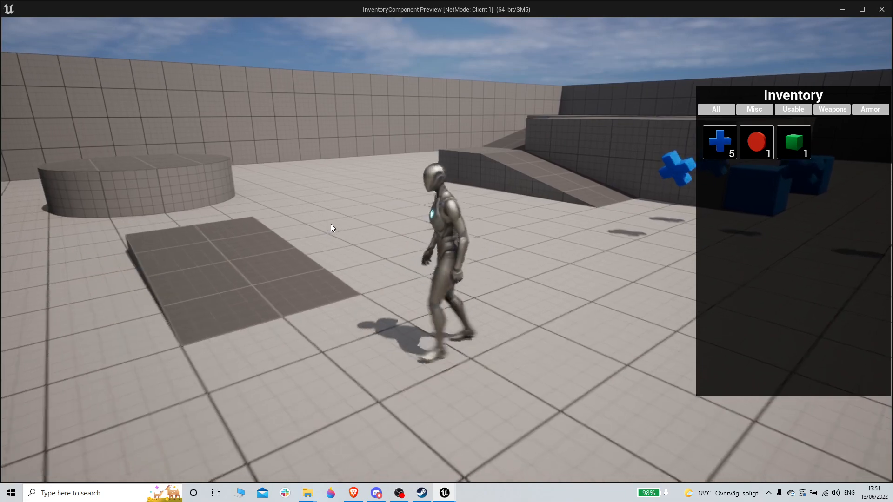
{"action": "key", "text": "d"}
{"action": "key", "text": "a"}
{"action": "key", "text": "space"}
{"action": "key", "text": "d"}
{"action": "key", "text": "a"}
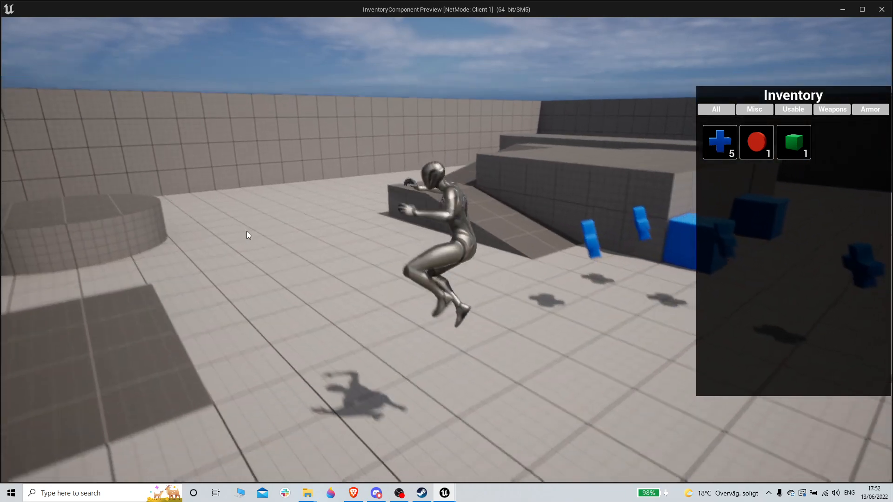
{"action": "key", "text": "a"}
{"action": "key", "text": "space"}
{"action": "key", "text": "d"}
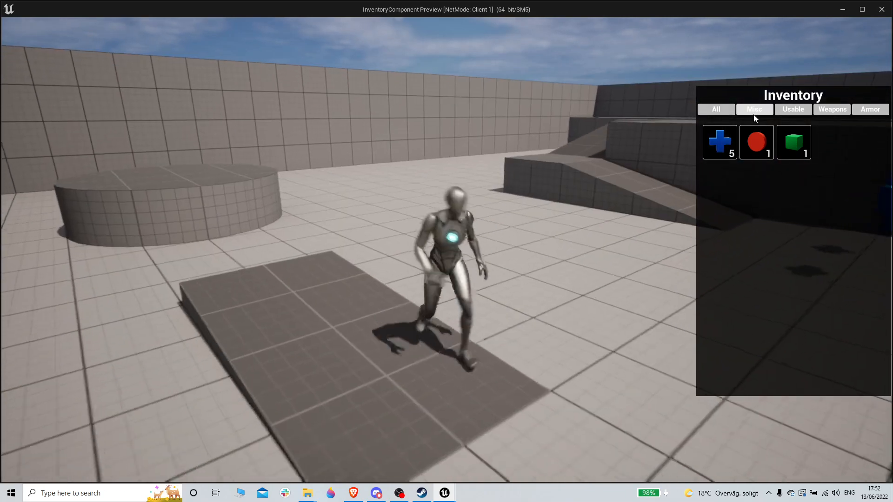
{"action": "key", "text": "w"}
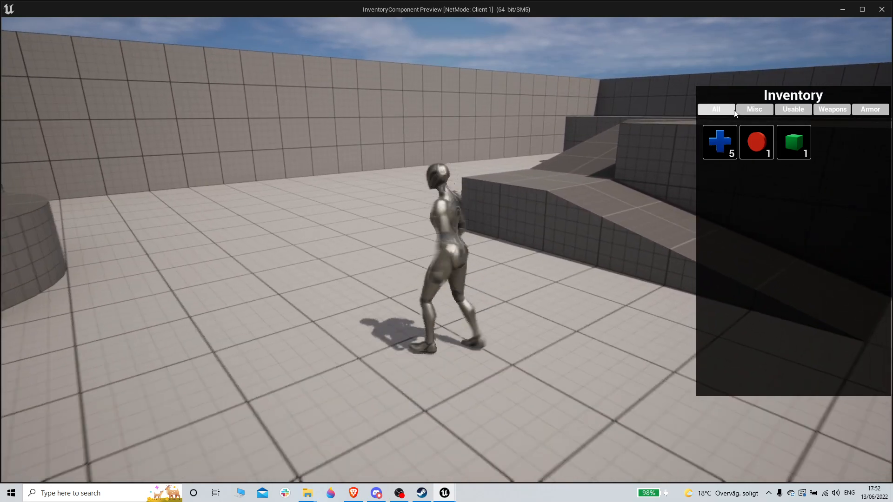
Filter the inventory by Usable and by Misc, returning to the All category each time
{"action": "key", "text": "s"}
{"action": "left_click", "coordinate": [789, 113]}
{"action": "left_click", "coordinate": [728, 106]}
{"action": "key", "text": "w"}
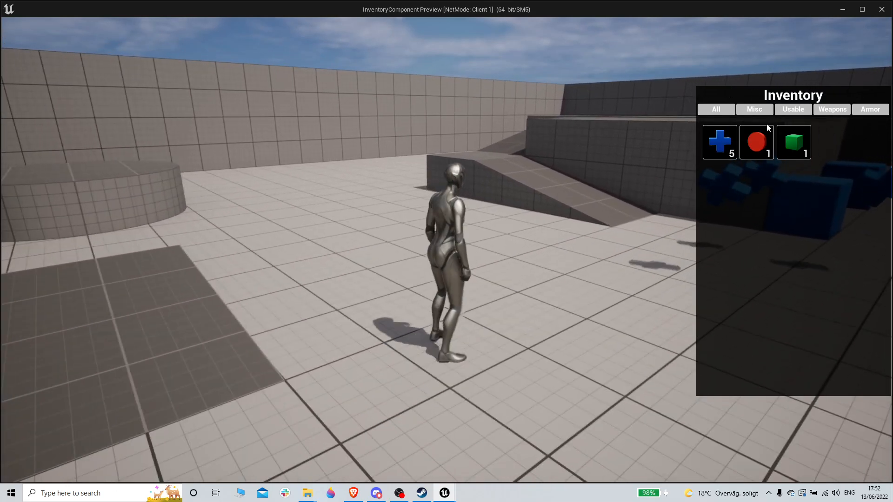
{"action": "key", "text": "w"}
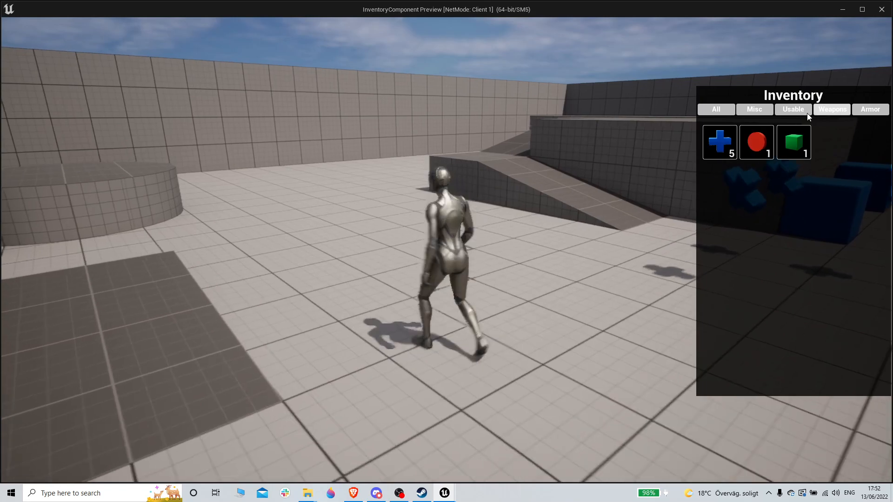
{"action": "key", "text": "space"}
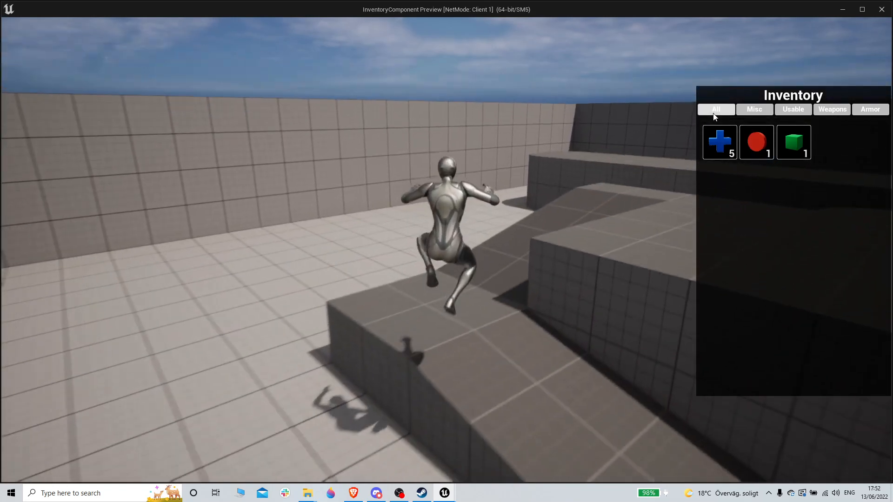
{"action": "key", "text": "s"}
{"action": "key", "text": "space"}
{"action": "left_click", "coordinate": [758, 111]}
{"action": "left_click", "coordinate": [724, 111]}
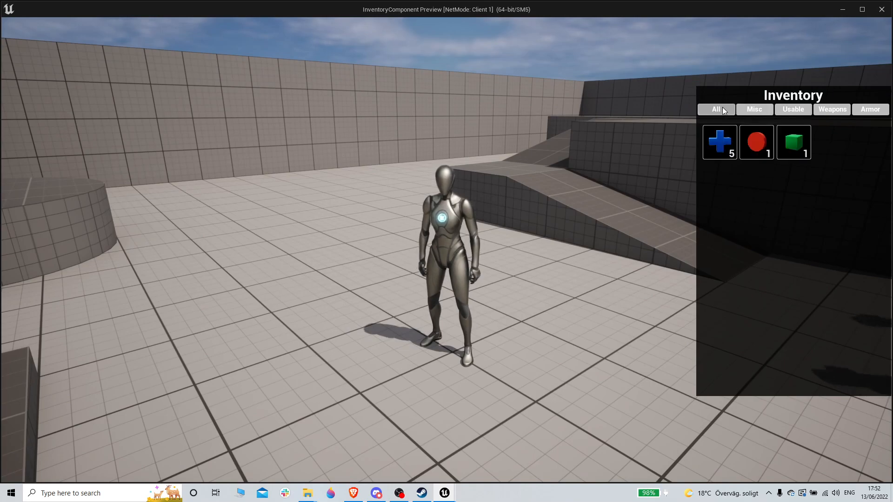
{"action": "key", "text": "a"}
{"action": "key", "text": "w"}
{"action": "key", "text": "d"}
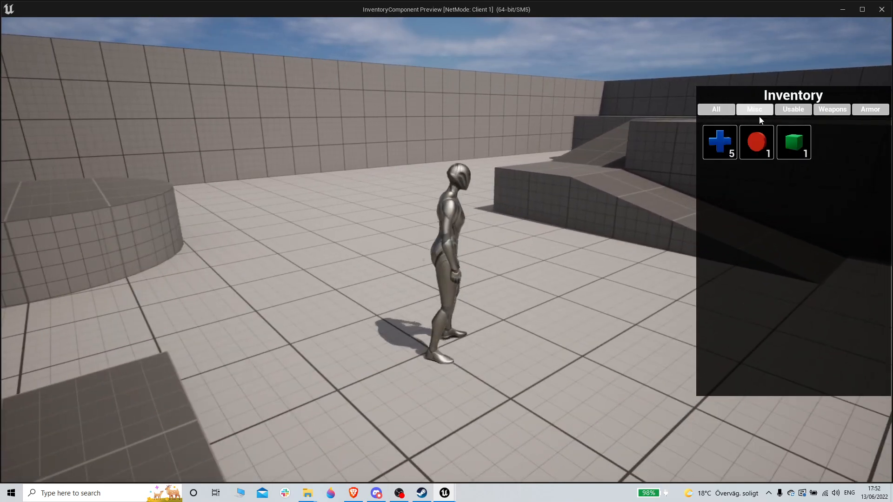
{"action": "key", "text": "s"}
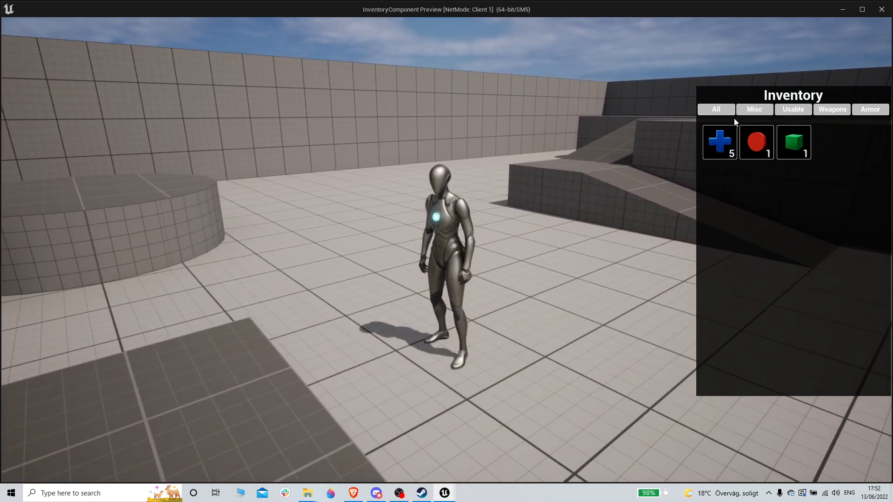
{"action": "key", "text": "w"}
{"action": "key", "text": "space"}
{"action": "key", "text": "s"}
{"action": "key", "text": "a"}
Test the inventory's category filters, including Usable and Misc, and show all items again
{"action": "left_click", "coordinate": [800, 112]}
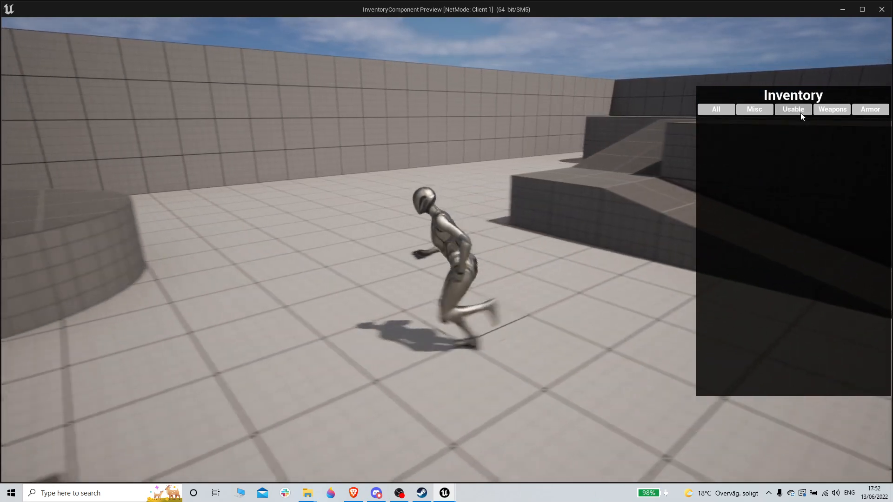
{"action": "key", "text": "s"}
{"action": "left_click", "coordinate": [754, 112]}
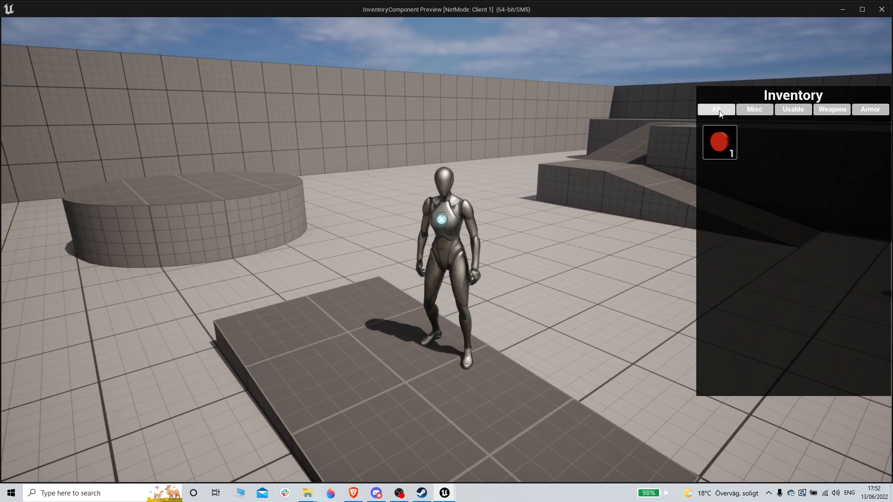
{"action": "key", "text": "d"}
{"action": "left_click", "coordinate": [786, 114]}
{"action": "key", "text": "w"}
{"action": "left_click", "coordinate": [830, 116]}
{"action": "key", "text": "space"}
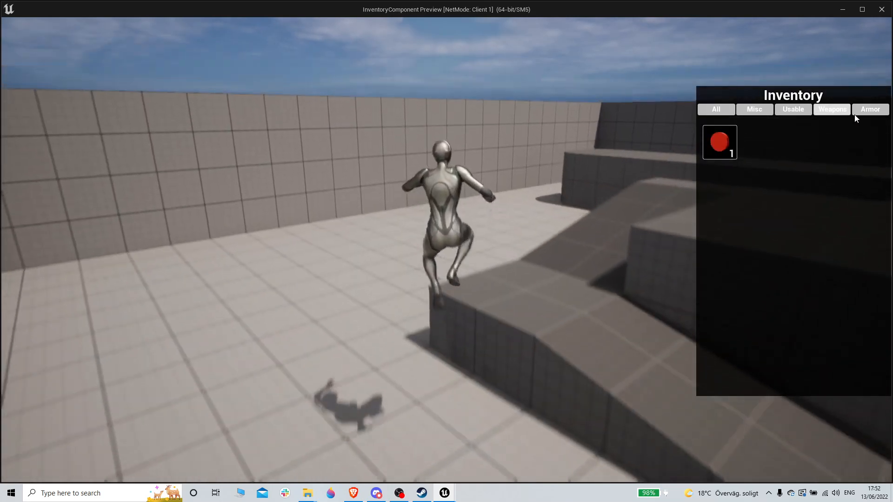
{"action": "left_click", "coordinate": [872, 111]}
{"action": "key", "text": "d"}
{"action": "left_click", "coordinate": [726, 113]}
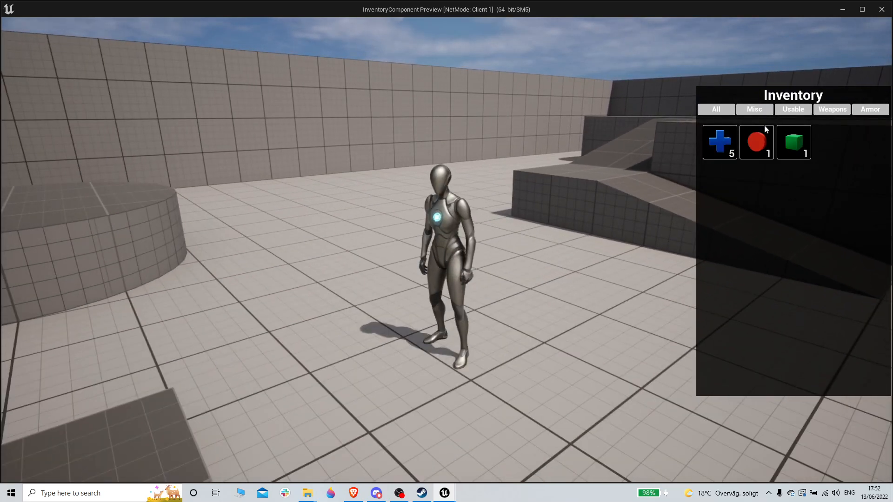
Switch the inventory repeatedly between the Usable, Misc and All categories to compare the filtered lists
{"action": "key", "text": "s"}
{"action": "key", "text": "d"}
{"action": "left_click", "coordinate": [801, 114]}
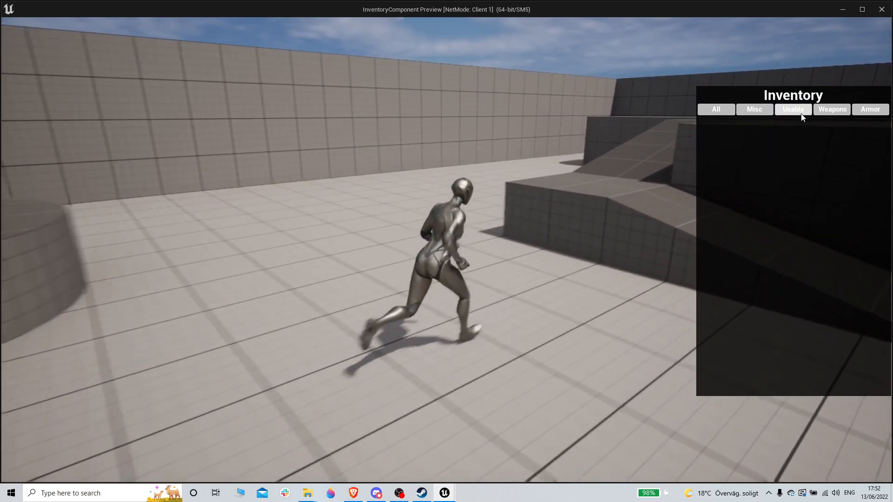
{"action": "key", "text": "space"}
{"action": "left_click", "coordinate": [716, 111]}
{"action": "key", "text": "a"}
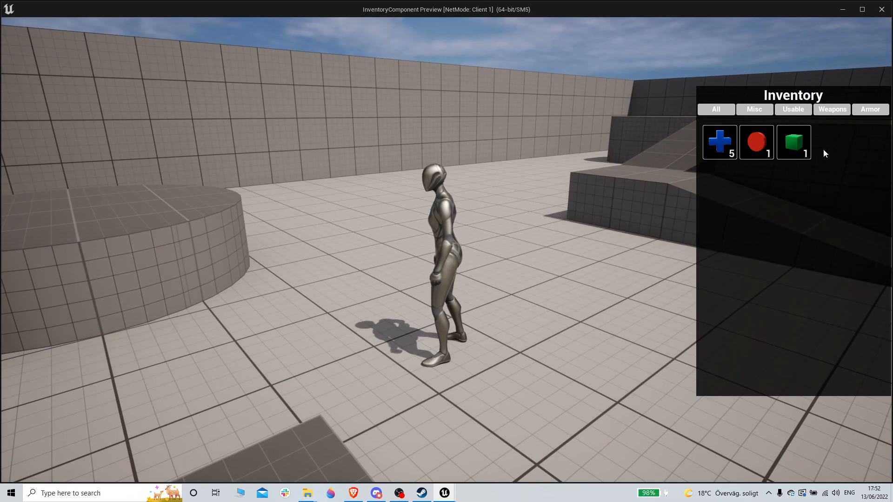
{"action": "left_click", "coordinate": [755, 111]}
{"action": "left_click", "coordinate": [802, 113]}
{"action": "key", "text": "w"}
{"action": "left_click", "coordinate": [715, 112]}
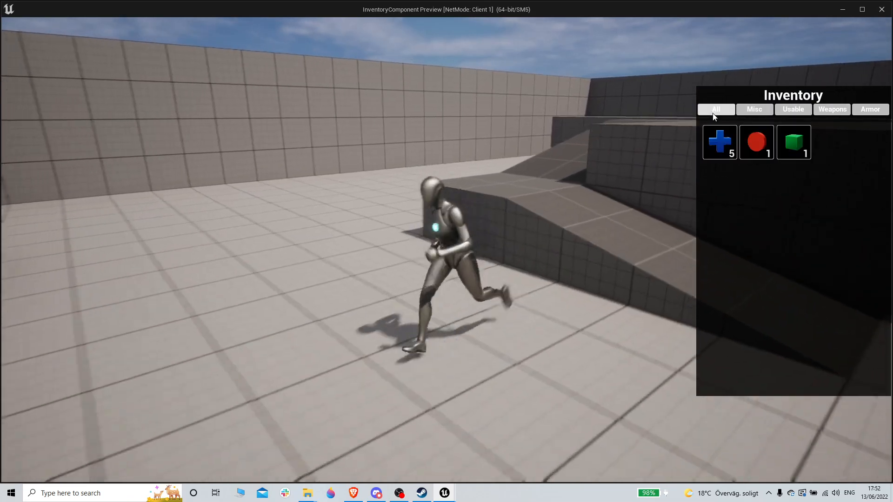
{"action": "key", "text": "space"}
{"action": "key", "text": "a"}
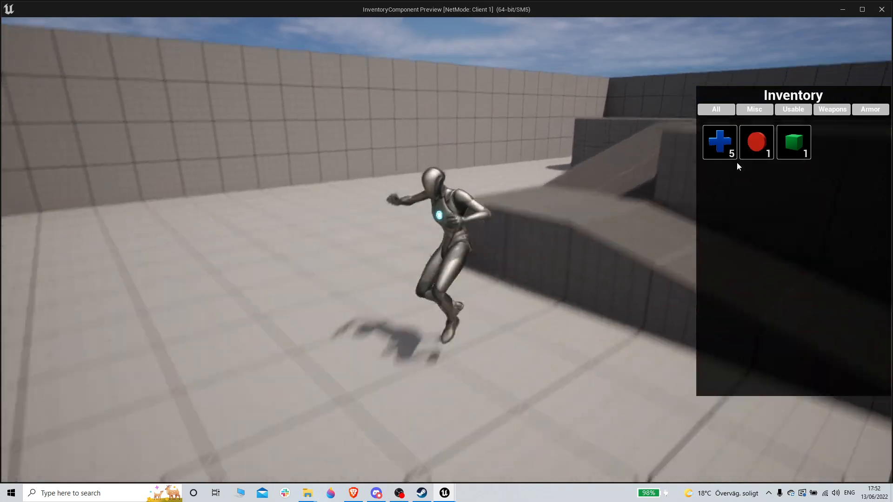
{"action": "key", "text": "s"}
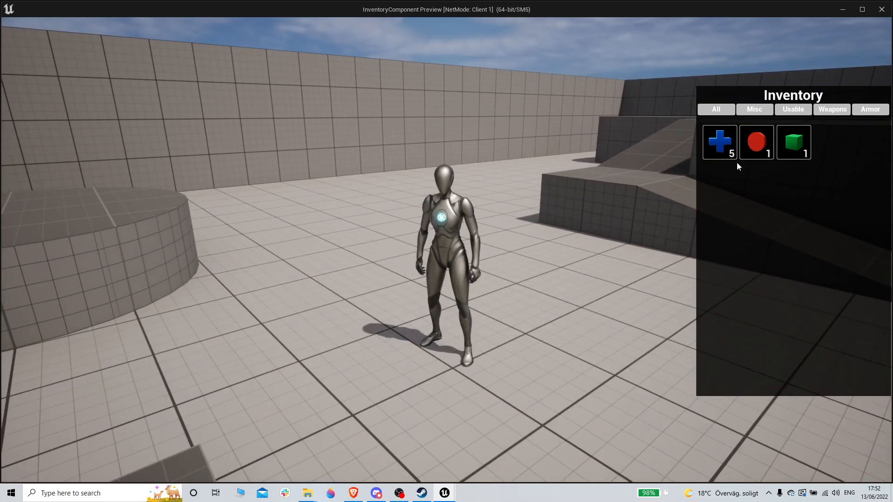
{"action": "key", "text": "w"}
{"action": "key", "text": "s"}
{"action": "key", "text": "a"}
{"action": "key", "text": "d"}
Turn the view around towards the open level and drop the red cylinder from the inventory into the world
{"action": "key", "text": "w"}
{"action": "key", "text": "space"}
{"action": "left_click_drag", "start_coordinate": [697, 176], "coordinate": [837, 186]}
{"action": "key", "text": "w"}
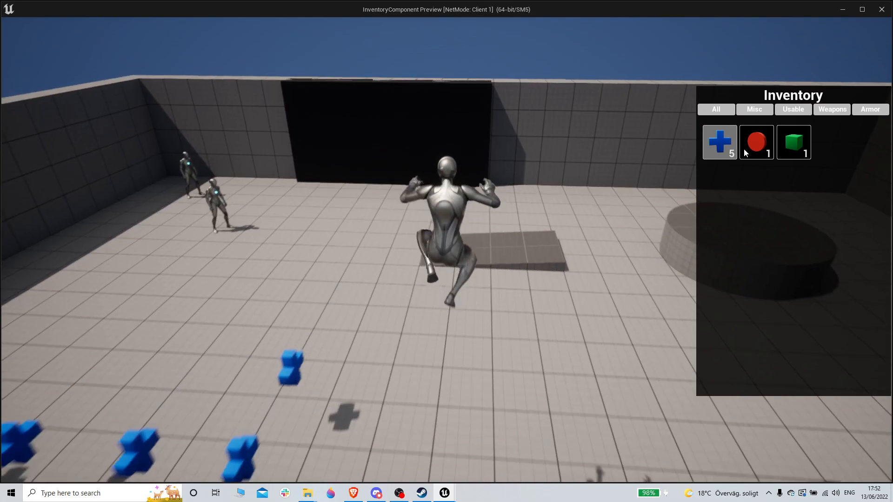
{"action": "left_click_drag", "start_coordinate": [754, 146], "coordinate": [417, 83]}
{"action": "key", "text": "d"}
{"action": "key", "text": "s"}
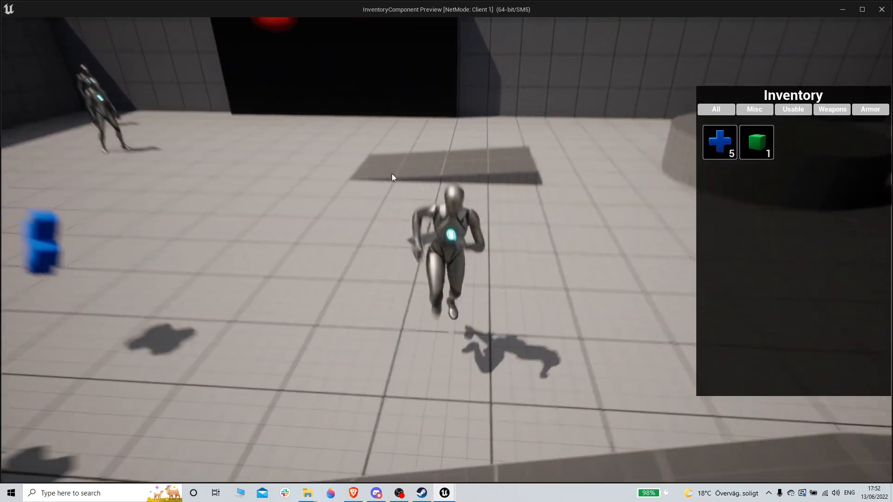
{"action": "key", "text": "space"}
{"action": "key", "text": "space"}
{"action": "key", "text": "a"}
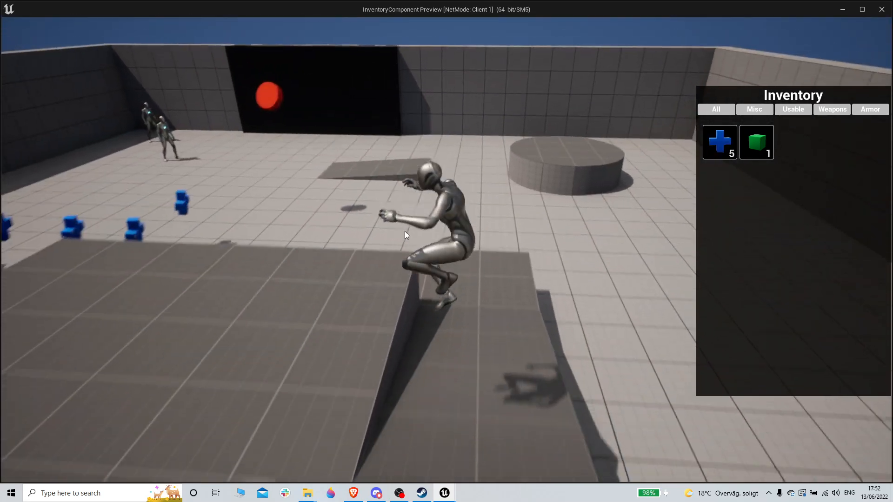
{"action": "key", "text": "w"}
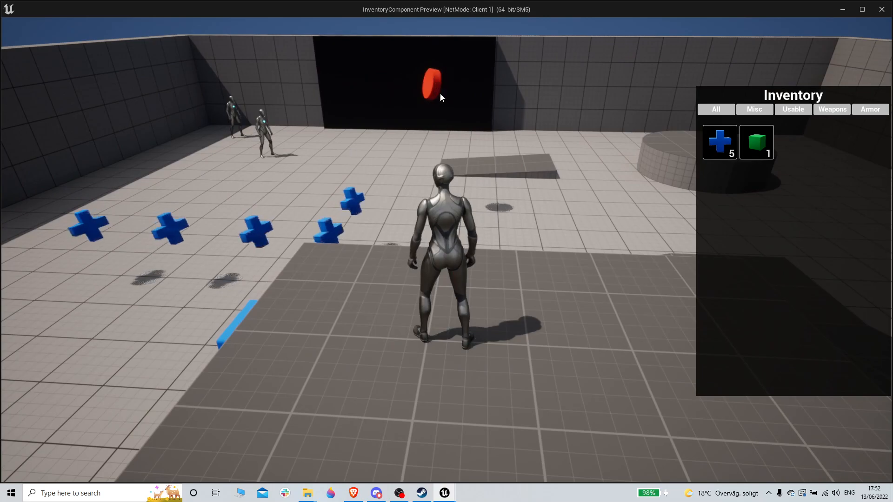
End the play test and collapse the Content folder in the asset tree
{"action": "key", "text": "Escape"}
{"action": "right_click_drag", "start_coordinate": [321, 140], "coordinate": [297, 156]}
{"action": "left_click", "coordinate": [13, 373]}
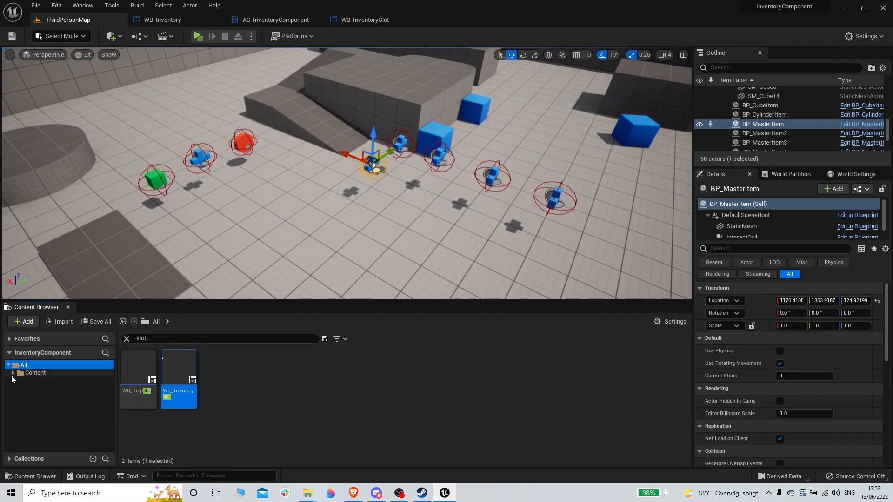
{"action": "right_click_drag", "start_coordinate": [249, 216], "coordinate": [261, 190]}
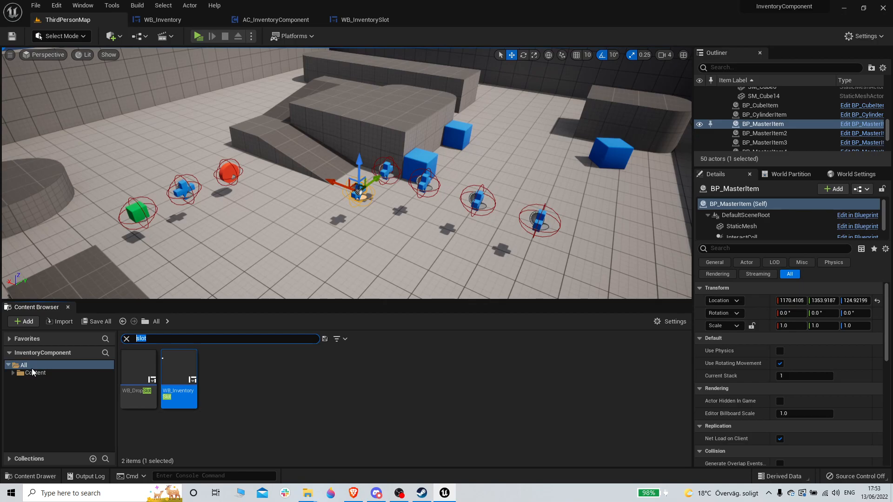
Open the F_DropItem function of AC_InventoryComponent and examine how its drop position is calculated
{"action": "left_click", "coordinate": [274, 20]}
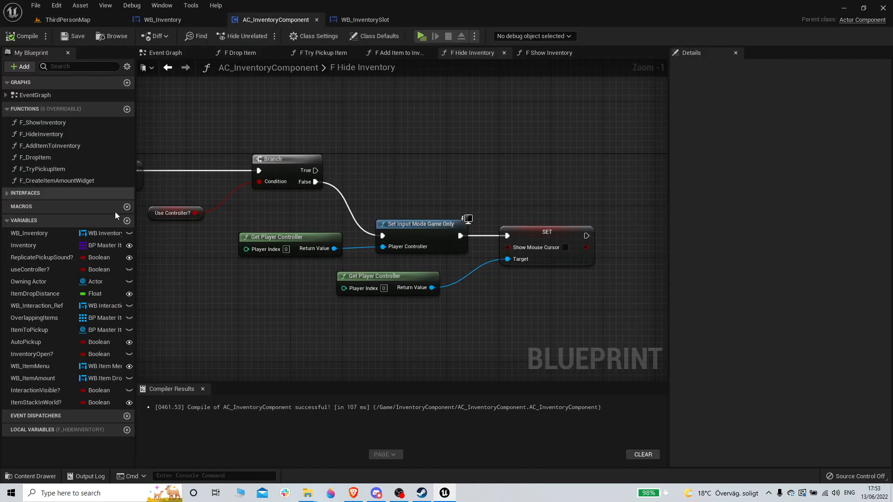
{"action": "double_click", "coordinate": [32, 158]}
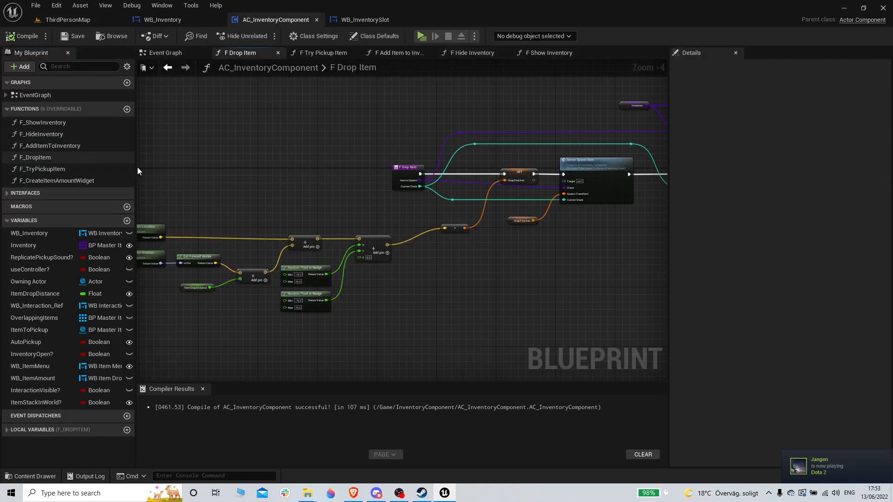
{"action": "right_click_drag", "start_coordinate": [485, 193], "coordinate": [487, 214]}
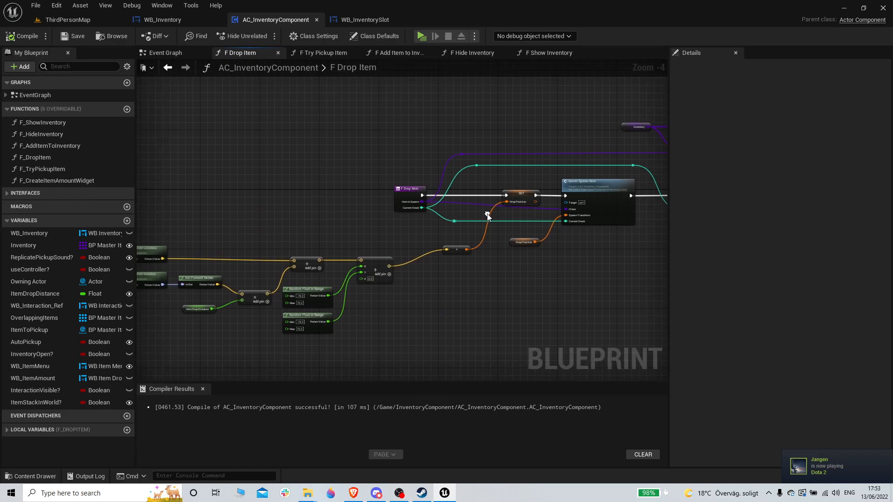
{"action": "right_click_drag", "start_coordinate": [495, 280], "coordinate": [658, 283]}
{"action": "scroll", "coordinate": [470, 267], "scroll_direction": "down", "scroll_amount": 2}
{"action": "scroll", "coordinate": [510, 266], "scroll_direction": "up", "scroll_amount": 2}
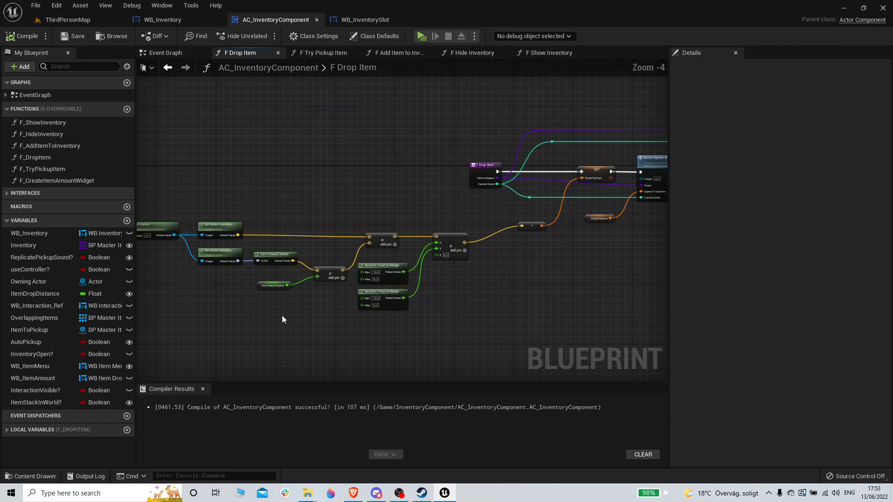
Examine how the computed drop location feeds the SET Drop Position node and Server Spawn Item in F_DropItem
{"action": "right_click_drag", "start_coordinate": [403, 370], "coordinate": [319, 241]}
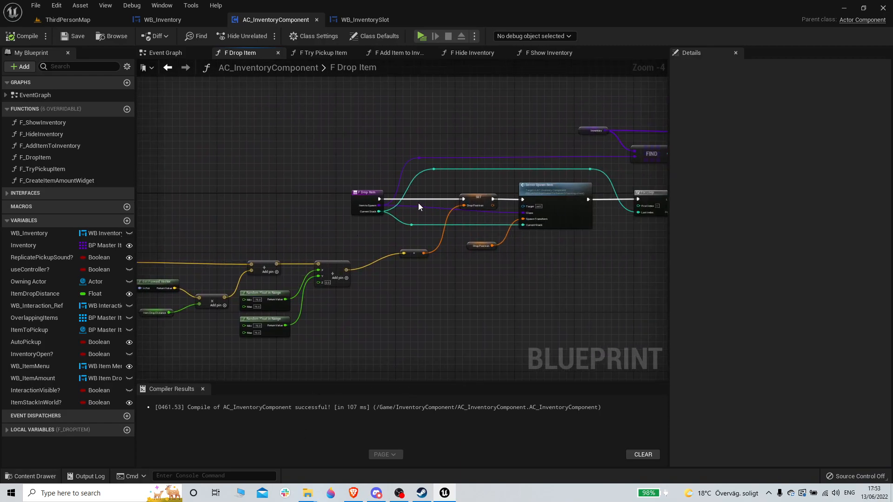
{"action": "scroll", "coordinate": [419, 207], "scroll_direction": "up", "scroll_amount": 2}
{"action": "left_click", "coordinate": [502, 195]}
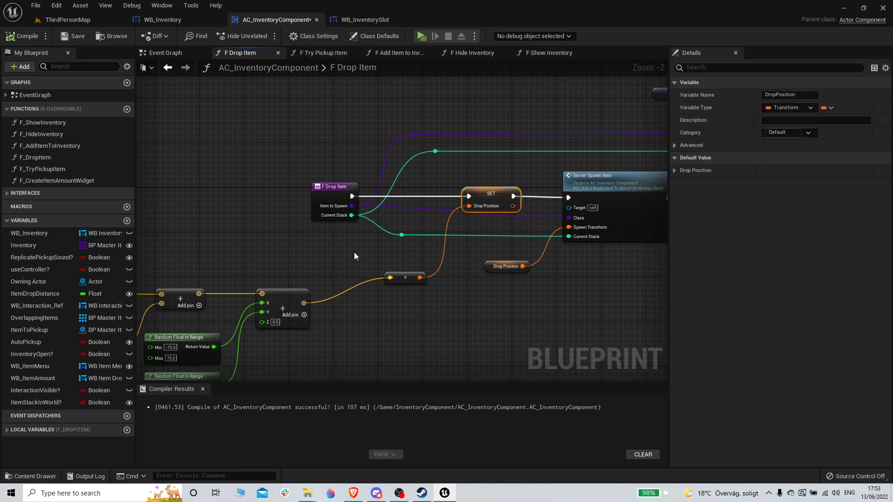
{"action": "right_click_drag", "start_coordinate": [355, 256], "coordinate": [513, 232]}
{"action": "right_click_drag", "start_coordinate": [325, 275], "coordinate": [589, 278]}
{"action": "right_click_drag", "start_coordinate": [526, 250], "coordinate": [300, 180]}
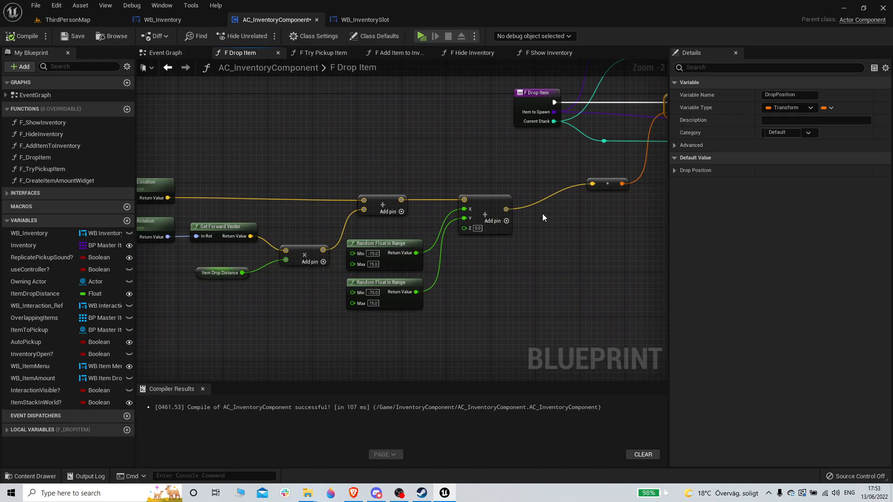
{"action": "scroll", "coordinate": [461, 214], "scroll_direction": "down", "scroll_amount": 2}
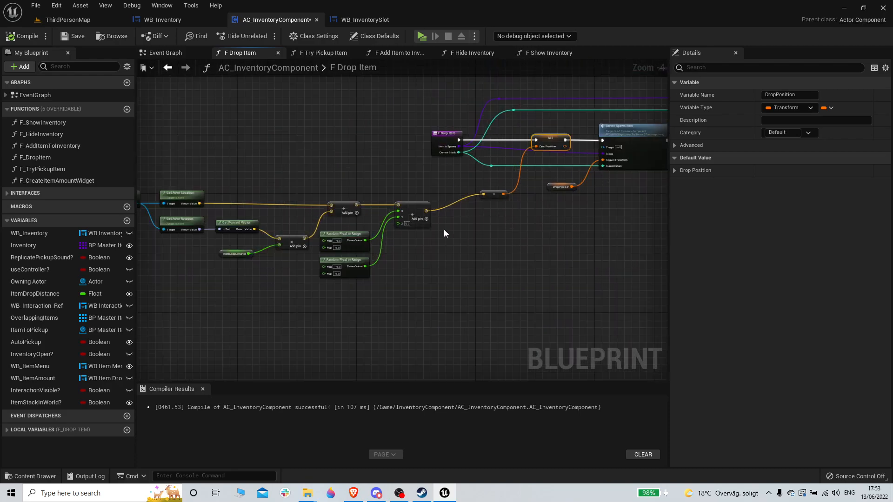
Add a Line Trace By Channel node beside the drop-position calculation in F_DropItem
{"action": "right_click", "coordinate": [444, 231]}
{"action": "type", "text": "linetrace"}
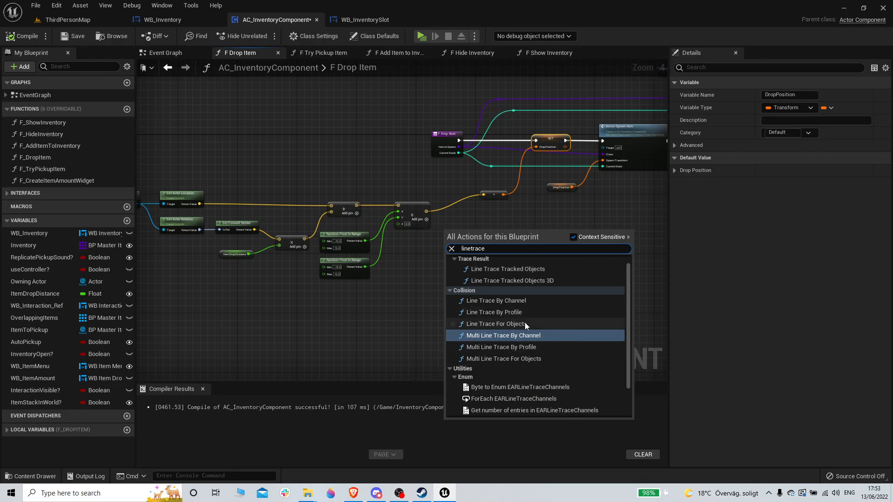
{"action": "left_click", "coordinate": [526, 301]}
{"action": "mouse_move", "coordinate": [447, 246]}
{"action": "left_mouse_down"}
{"action": "mouse_move", "coordinate": [502, 242]}
{"action": "mouse_move", "coordinate": [465, 250]}
{"action": "left_mouse_up"}
{"action": "scroll", "coordinate": [393, 173], "scroll_direction": "down", "scroll_amount": 3}
{"action": "scroll", "coordinate": [480, 145], "scroll_direction": "up", "scroll_amount": 3}
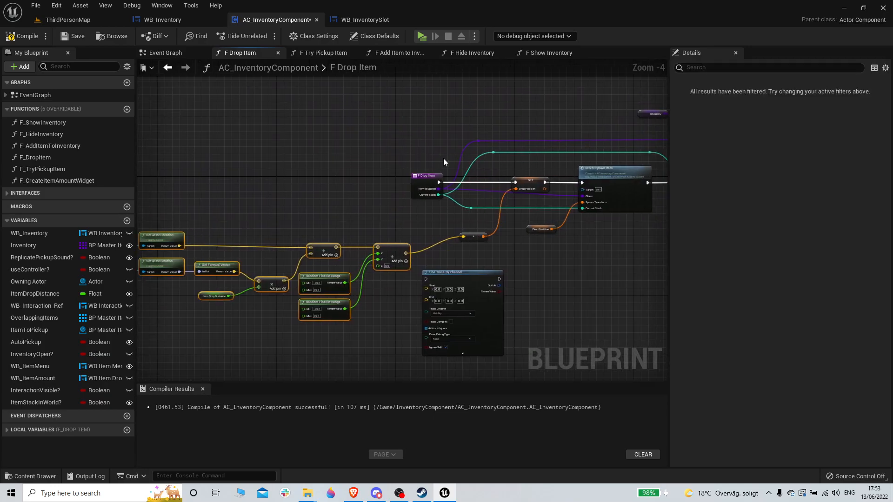
Line up the vector-to-transform conversion node with the drop-position calculation nodes
{"action": "left_click", "coordinate": [505, 238]}
{"action": "left_click_drag", "start_coordinate": [470, 238], "coordinate": [466, 252]}
{"action": "right_click_drag", "start_coordinate": [188, 223], "coordinate": [343, 207]}
{"action": "left_click_drag", "start_coordinate": [230, 193], "coordinate": [554, 292]}
{"action": "right_click_drag", "start_coordinate": [637, 252], "coordinate": [529, 247]}
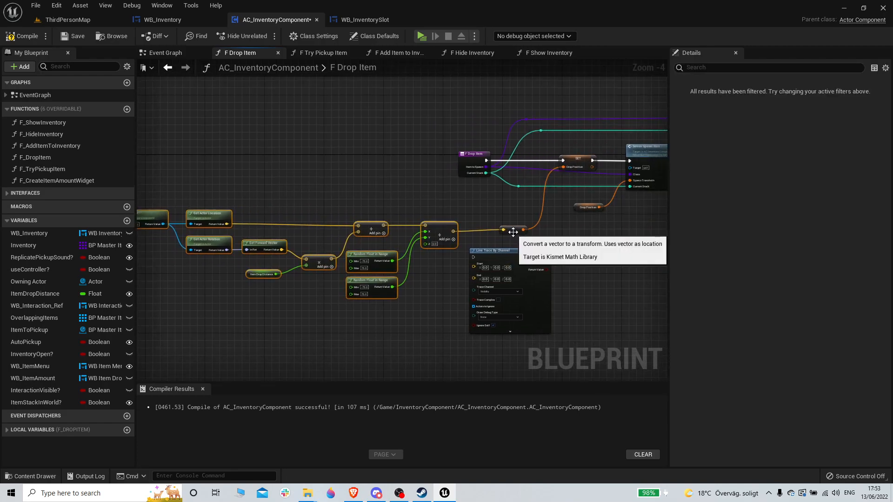
{"action": "left_click_drag", "start_coordinate": [513, 233], "coordinate": [501, 234]}
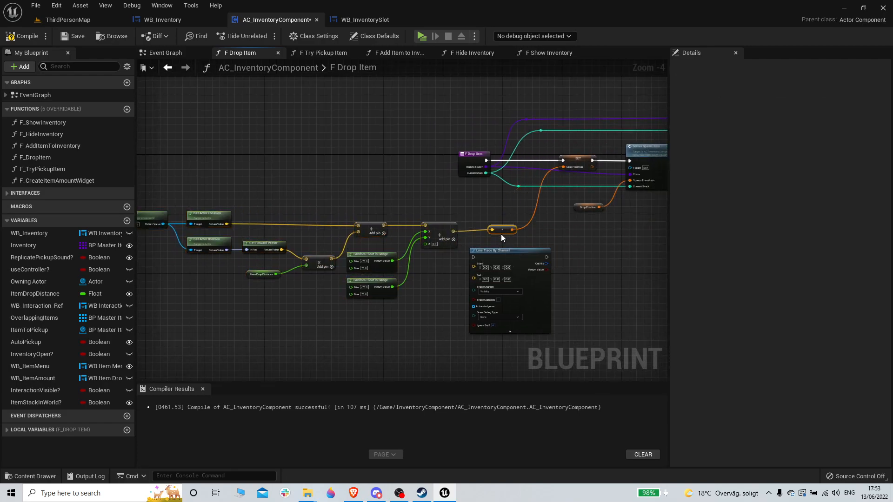
Collapse the drop-position nodes, from Get Owner to the transform conversion, into a new function named F_DropItemTrace
{"action": "right_click_drag", "start_coordinate": [513, 229], "coordinate": [658, 222]}
{"action": "left_click_drag", "start_coordinate": [223, 184], "coordinate": [600, 320]}
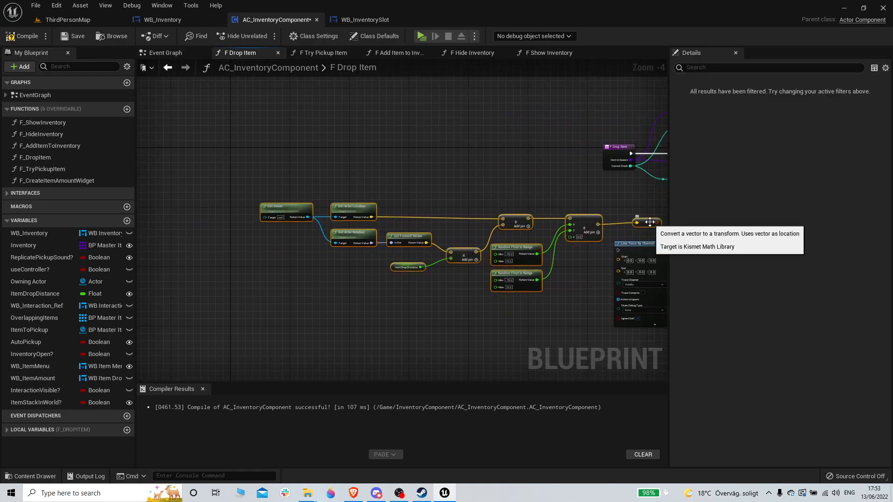
{"action": "right_click_drag", "start_coordinate": [653, 225], "coordinate": [548, 283]}
{"action": "right_click", "coordinate": [494, 279]}
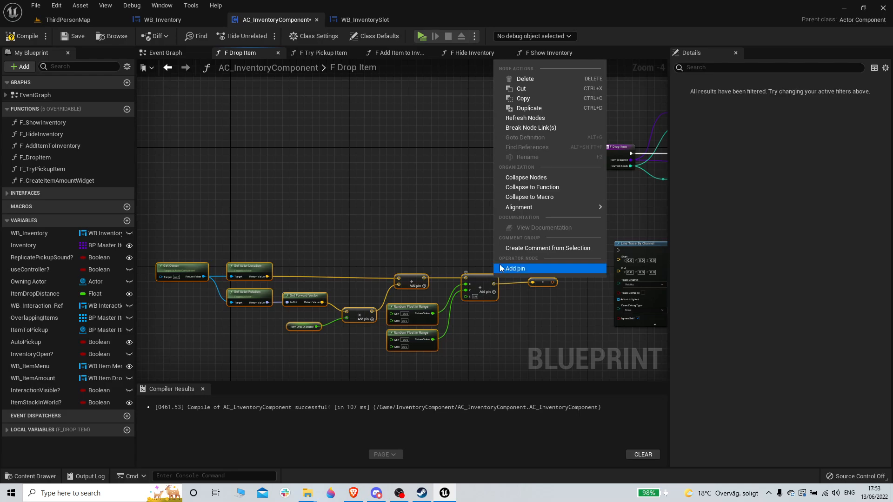
{"action": "left_click", "coordinate": [537, 188]}
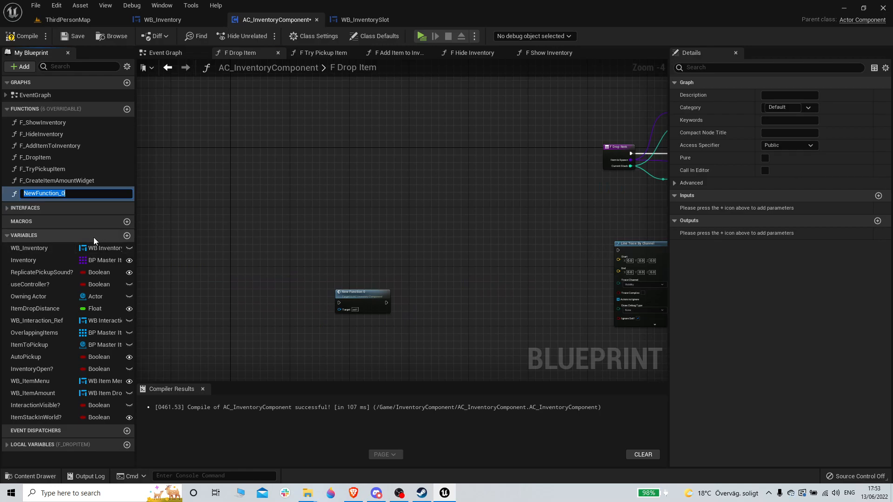
{"action": "type", "text": "F_DropItemTrace"}
{"action": "key", "text": "Return"}
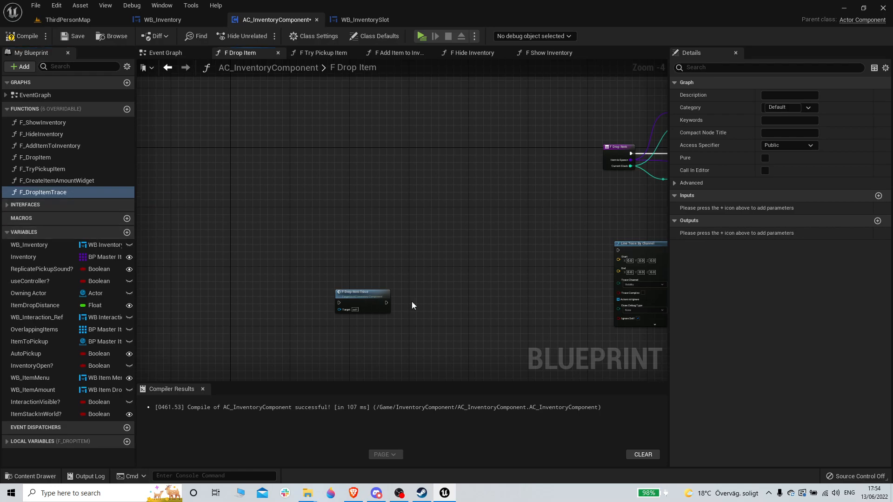
Move the Line Trace By Channel node beside the new function call and rename the function to Helper_DropItemTrace
{"action": "mouse_move", "coordinate": [528, 284]}
{"action": "left_mouse_down"}
{"action": "mouse_move", "coordinate": [443, 318]}
{"action": "mouse_move", "coordinate": [302, 326]}
{"action": "left_mouse_up"}
{"action": "scroll", "coordinate": [297, 276], "scroll_direction": "up", "scroll_amount": 3}
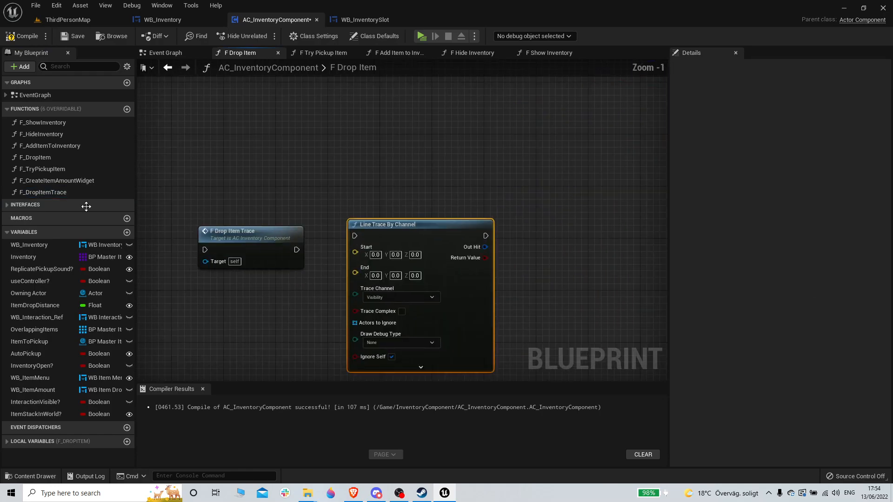
{"action": "left_click", "coordinate": [51, 193]}
{"action": "key", "text": "F2"}
{"action": "type", "text": "Helper"}
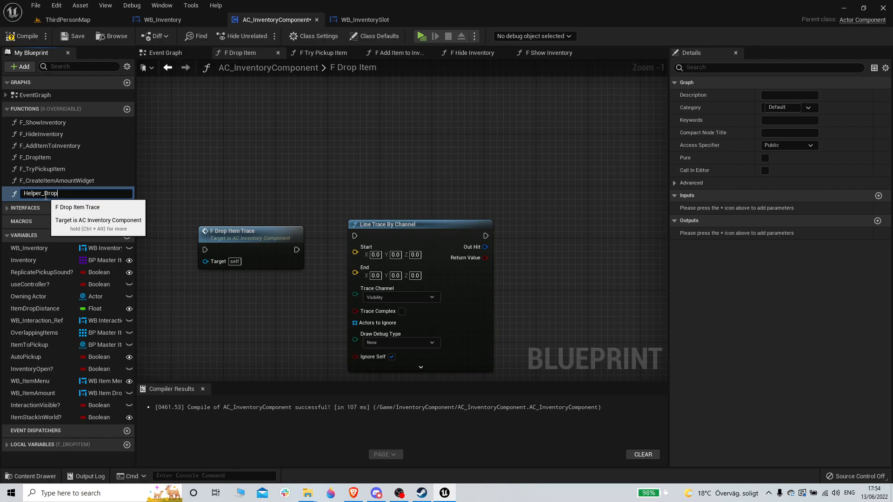
{"action": "key", "text": "Return"}
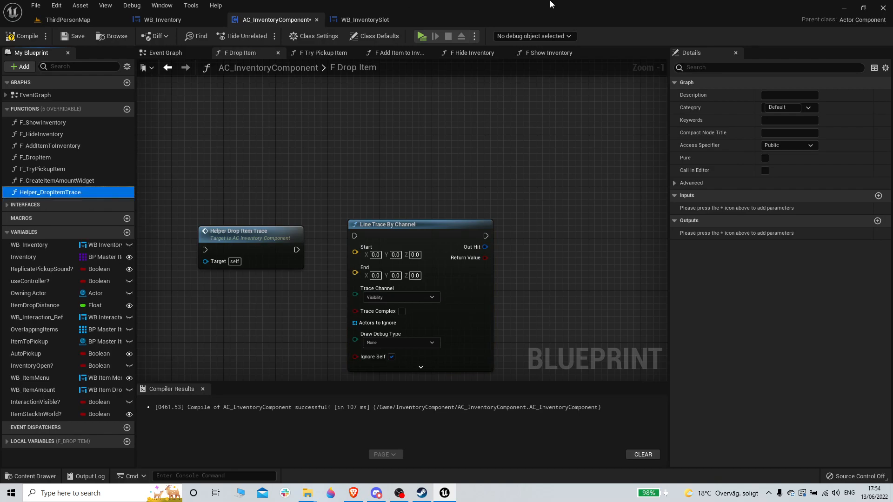
Move the Helper Drop Item Trace call node to free space above the line trace node
{"action": "scroll", "coordinate": [355, 279], "scroll_direction": "up", "scroll_amount": 1}
{"action": "left_click_drag", "start_coordinate": [282, 244], "coordinate": [370, 227]}
{"action": "left_click_drag", "start_coordinate": [308, 240], "coordinate": [309, 242]}
{"action": "key", "text": "Escape"}
{"action": "left_click", "coordinate": [264, 225]}
{"action": "mouse_move", "coordinate": [264, 225]}
{"action": "left_mouse_down"}
{"action": "mouse_move", "coordinate": [279, 209]}
{"action": "mouse_move", "coordinate": [459, 162]}
{"action": "left_mouse_up"}
Transfer the Line Trace By Channel node out of F_DropItem into the Helper_DropItemTrace function graph
{"action": "left_click", "coordinate": [381, 221]}
{"action": "key", "text": "Delete"}
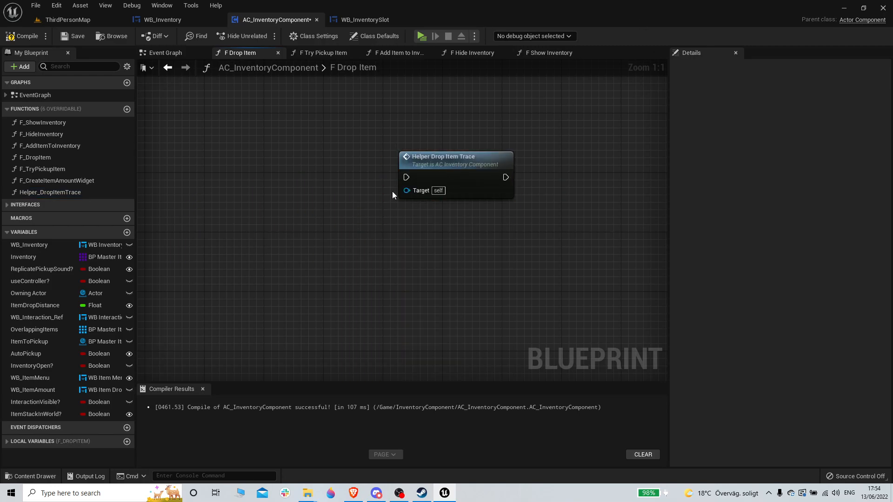
{"action": "double_click", "coordinate": [422, 168]}
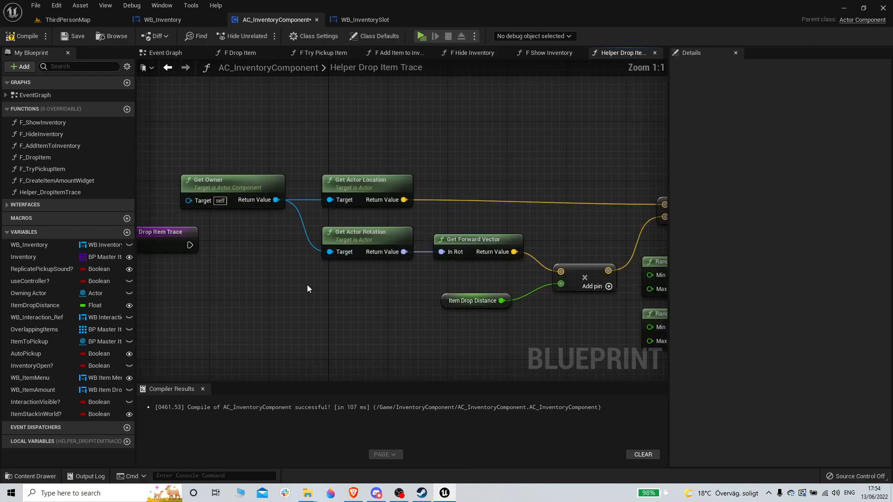
{"action": "key", "text": "ctrl+v"}
{"action": "right_click_drag", "start_coordinate": [362, 165], "coordinate": [253, 157]}
{"action": "scroll", "coordinate": [254, 157], "scroll_direction": "down", "scroll_amount": 3}
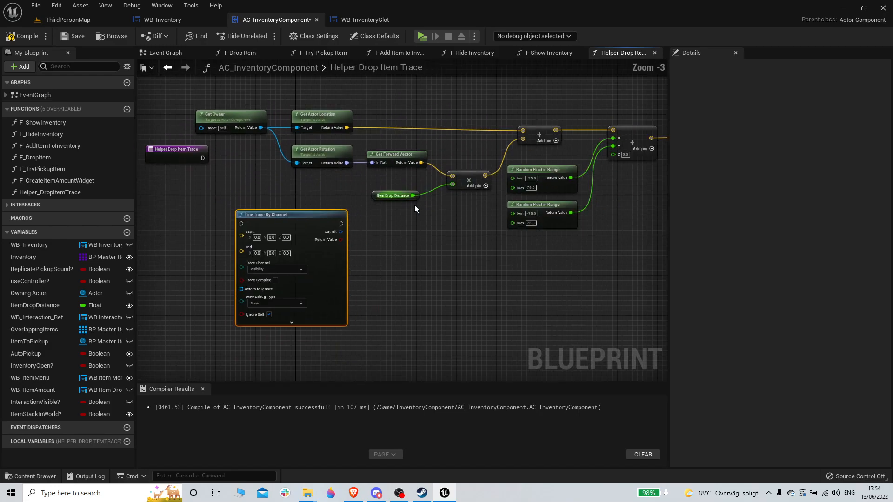
Rearrange the helper graph with the drop-position nodes below the entry node and Line Trace By Channel to their right
{"action": "right_click_drag", "start_coordinate": [411, 202], "coordinate": [315, 193]}
{"action": "left_click_drag", "start_coordinate": [231, 209], "coordinate": [554, 269]}
{"action": "scroll", "coordinate": [251, 158], "scroll_direction": "down", "scroll_amount": 2}
{"action": "left_click_drag", "start_coordinate": [265, 126], "coordinate": [554, 198]}
{"action": "mouse_move", "coordinate": [494, 154]}
{"action": "left_mouse_down"}
{"action": "mouse_move", "coordinate": [207, 243]}
{"action": "mouse_move", "coordinate": [257, 222]}
{"action": "left_mouse_up"}
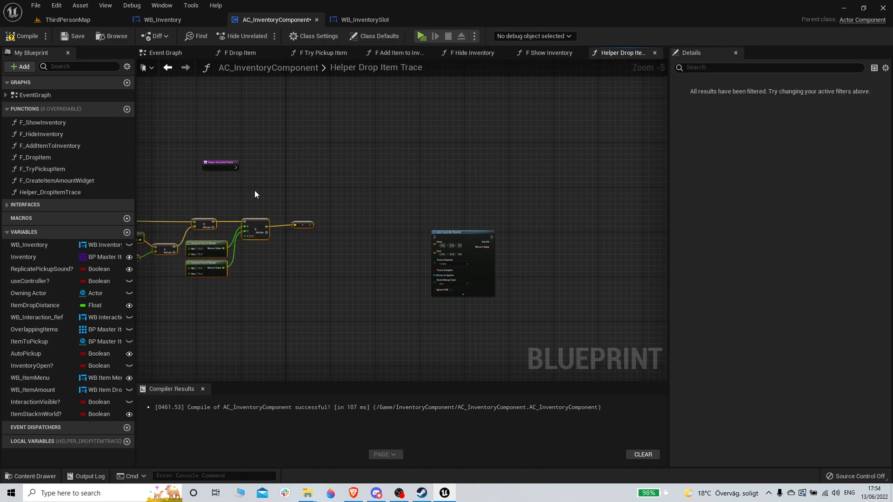
Connect the function entry to Line Trace By Channel and feed the randomly offset position into its Start
{"action": "scroll", "coordinate": [256, 189], "scroll_direction": "up", "scroll_amount": 4}
{"action": "mouse_move", "coordinate": [208, 139]}
{"action": "left_mouse_down"}
{"action": "mouse_move", "coordinate": [420, 229]}
{"action": "mouse_move", "coordinate": [541, 317]}
{"action": "mouse_move", "coordinate": [570, 301]}
{"action": "mouse_move", "coordinate": [367, 138]}
{"action": "left_mouse_up"}
{"action": "right_click_drag", "start_coordinate": [241, 167], "coordinate": [342, 167]}
{"action": "left_click_drag", "start_coordinate": [364, 272], "coordinate": [357, 272]}
{"action": "left_click_drag", "start_coordinate": [279, 278], "coordinate": [457, 160]}
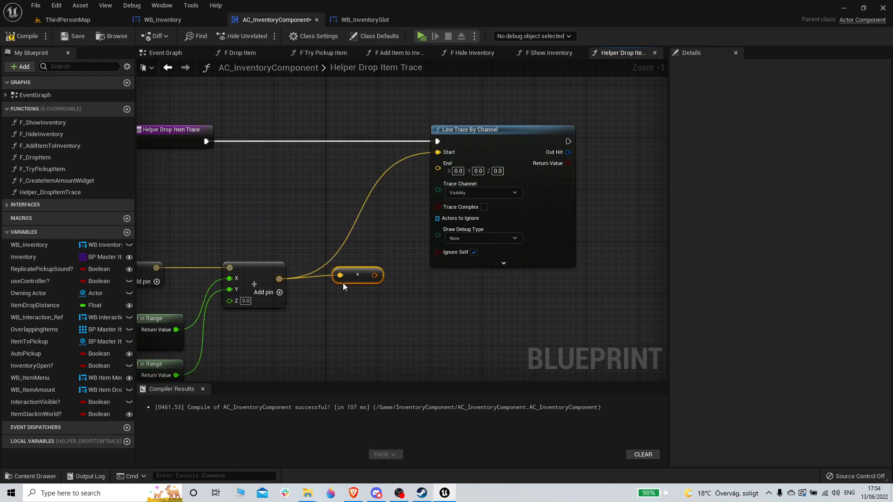
Delete the vector-to-transform conversion node and shift the drop-position nodes up and left, closer below the entry node
{"action": "right_click_drag", "start_coordinate": [239, 261], "coordinate": [487, 196]}
{"action": "scroll", "coordinate": [487, 196], "scroll_direction": "down", "scroll_amount": 3}
{"action": "left_click_drag", "start_coordinate": [183, 201], "coordinate": [509, 304]}
{"action": "scroll", "coordinate": [489, 222], "scroll_direction": "up", "scroll_amount": 2}
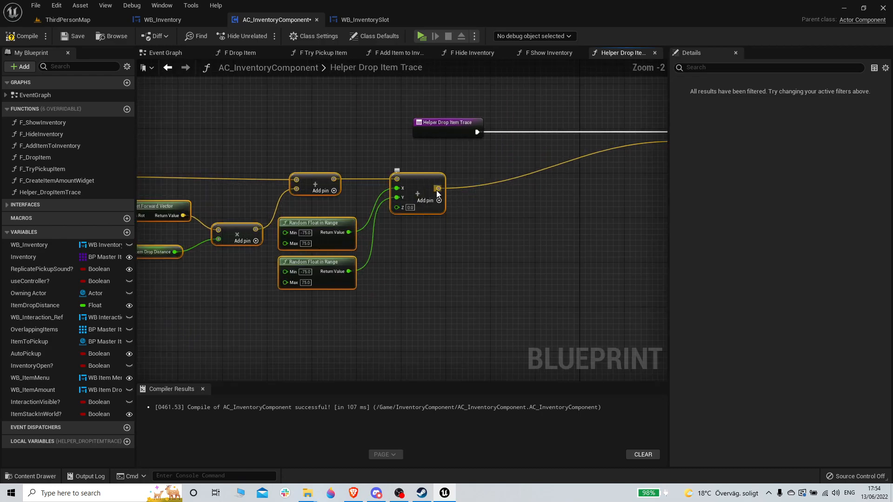
Add a vector Subtract node fed by the randomly offset drop position
{"action": "right_click_drag", "start_coordinate": [444, 193], "coordinate": [334, 237]}
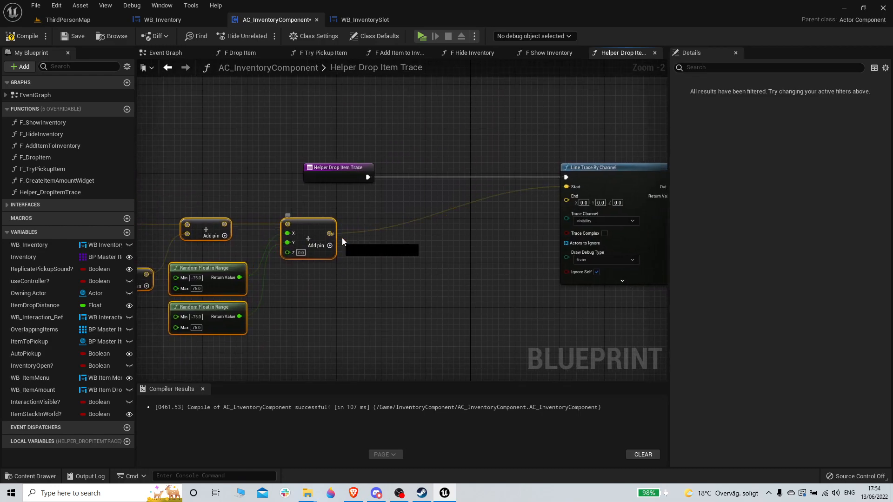
{"action": "left_click_drag", "start_coordinate": [335, 236], "coordinate": [375, 242]}
{"action": "type", "text": "-"}
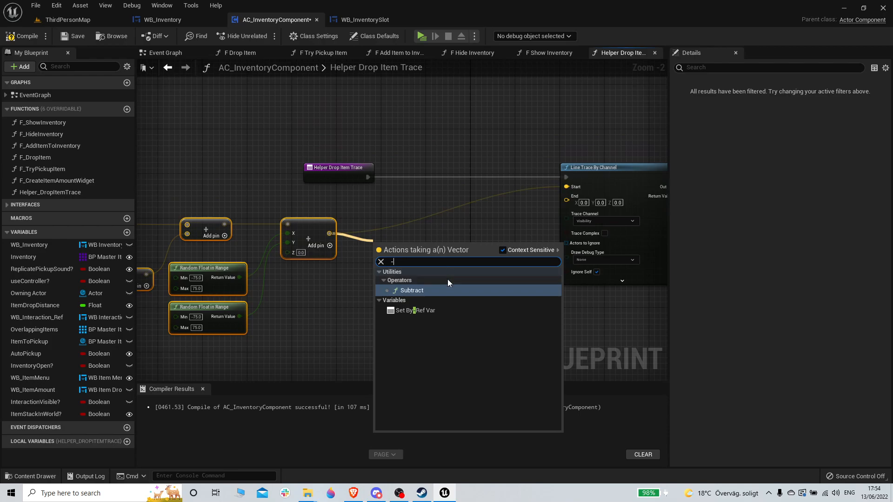
{"action": "left_click", "coordinate": [426, 290]}
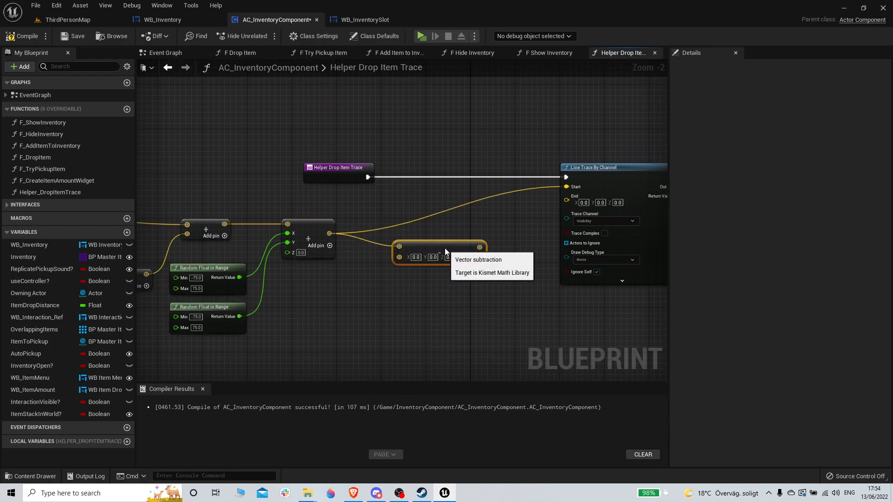
Set the Subtract node's Z value to 1000 and connect its result to the line trace's End
{"action": "scroll", "coordinate": [445, 248], "scroll_direction": "up", "scroll_amount": 2}
{"action": "left_click", "coordinate": [447, 258]}
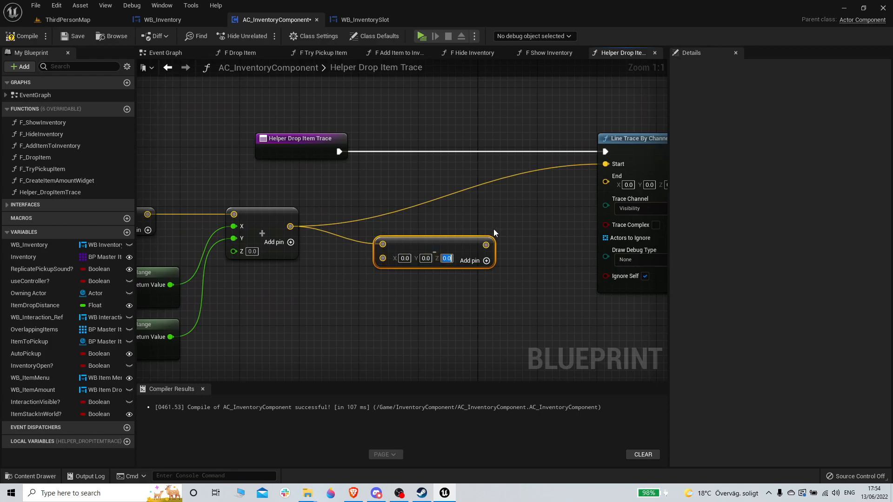
{"action": "type", "text": "1000"}
{"action": "key", "text": "Return"}
{"action": "left_click_drag", "start_coordinate": [495, 246], "coordinate": [615, 179]}
{"action": "right_click_drag", "start_coordinate": [496, 206], "coordinate": [453, 205]}
{"action": "left_click_drag", "start_coordinate": [414, 237], "coordinate": [455, 226]}
Add a Branch after Line Trace By Channel with the trace's Return Value as its condition, and compile the Blueprint
{"action": "right_click_drag", "start_coordinate": [457, 304], "coordinate": [281, 269]}
{"action": "right_click_drag", "start_coordinate": [513, 80], "coordinate": [464, 116]}
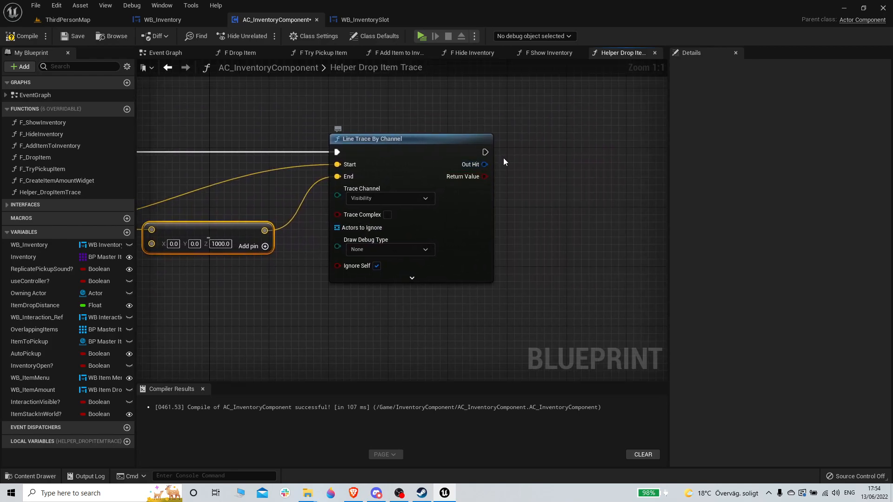
{"action": "left_click", "coordinate": [522, 140]}
{"action": "left_click_drag", "start_coordinate": [485, 152], "coordinate": [530, 156]}
{"action": "mouse_move", "coordinate": [484, 176]}
{"action": "left_mouse_down"}
{"action": "mouse_move", "coordinate": [530, 169]}
{"action": "mouse_move", "coordinate": [557, 144]}
{"action": "left_mouse_up"}
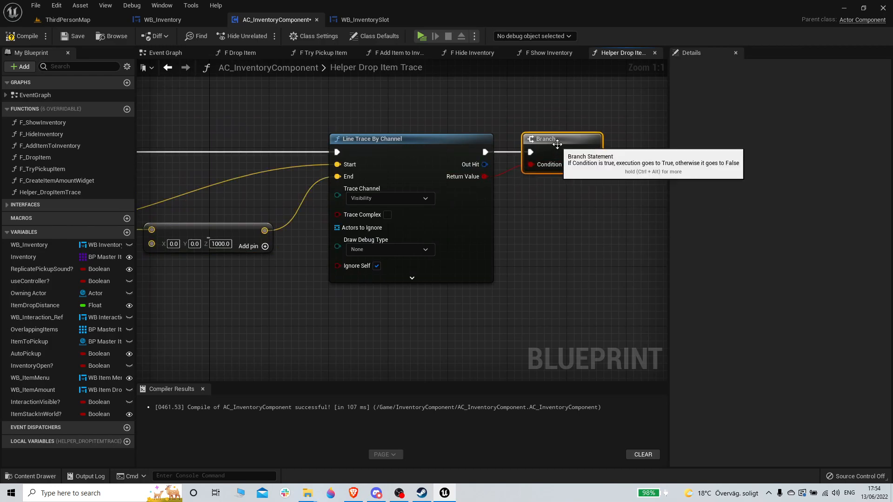
{"action": "left_click", "coordinate": [14, 39]}
{"action": "scroll", "coordinate": [516, 227], "scroll_direction": "down", "scroll_amount": 2}
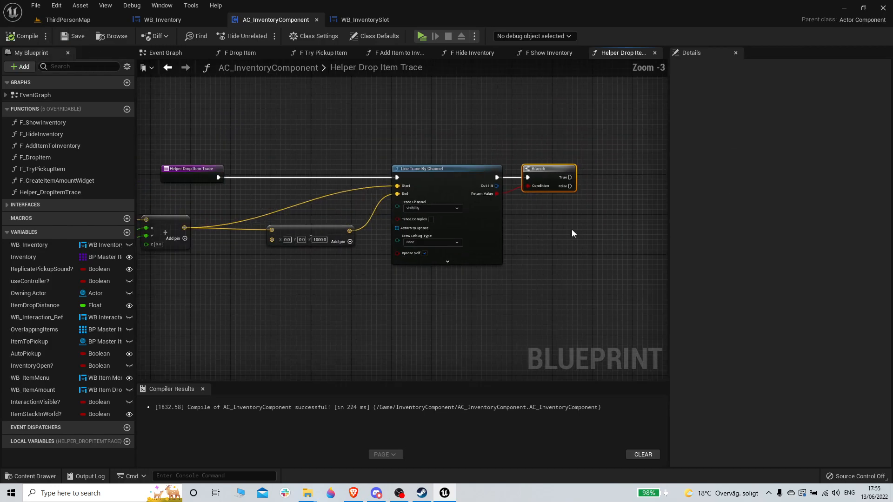
Try to paste a copy of the Helper Drop Item Trace entry node near the Branch
{"action": "left_click", "coordinate": [378, 164]}
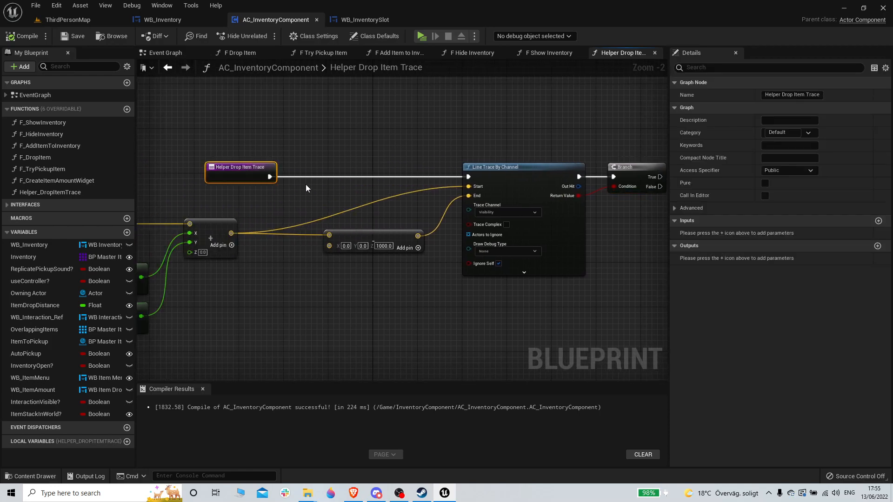
{"action": "right_click_drag", "start_coordinate": [292, 186], "coordinate": [248, 152]}
{"action": "left_click", "coordinate": [480, 184]}
{"action": "key", "text": "ctrl+v"}
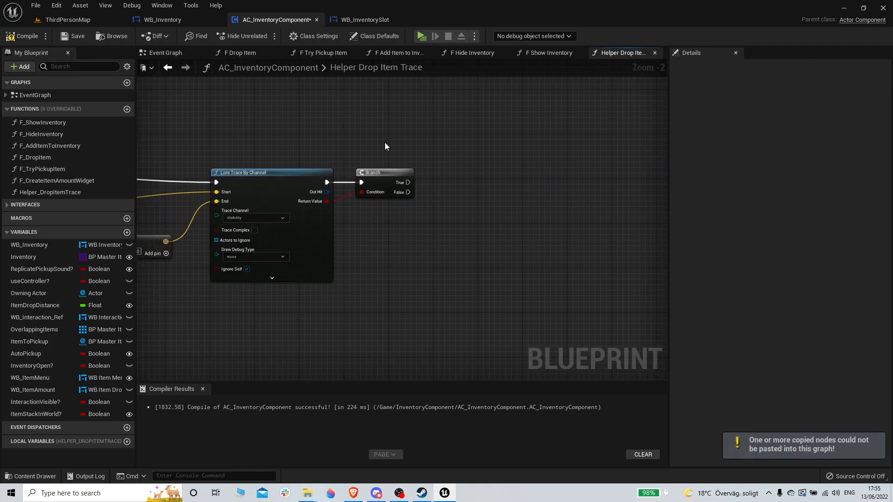
Add a Return Node on the Branch's True output, align it with the Branch and compile the Blueprint
{"action": "right_click_drag", "start_coordinate": [657, 212], "coordinate": [449, 201]}
{"action": "left_click_drag", "start_coordinate": [467, 191], "coordinate": [554, 188]}
{"action": "type", "text": "return"}
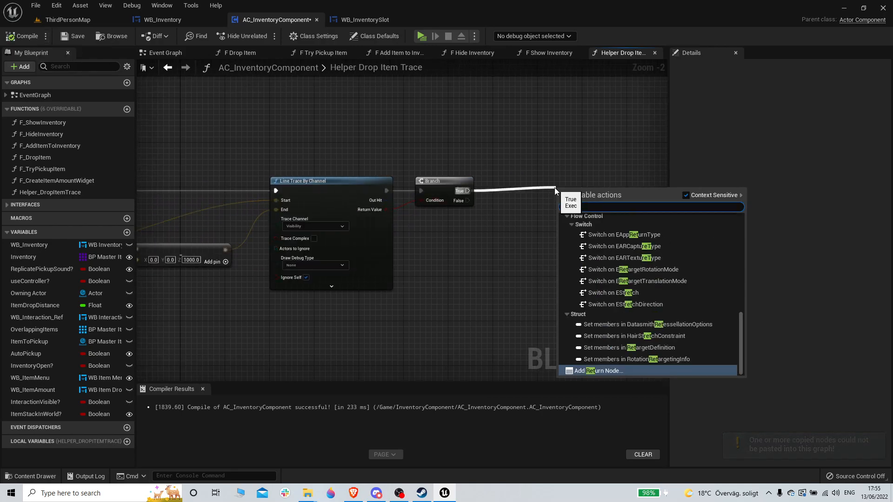
{"action": "left_click", "coordinate": [632, 330]}
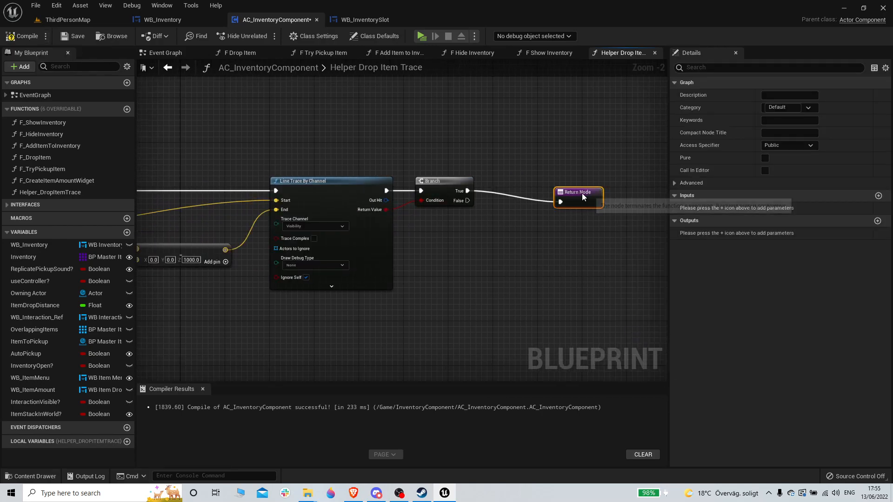
{"action": "left_click", "coordinate": [11, 33]}
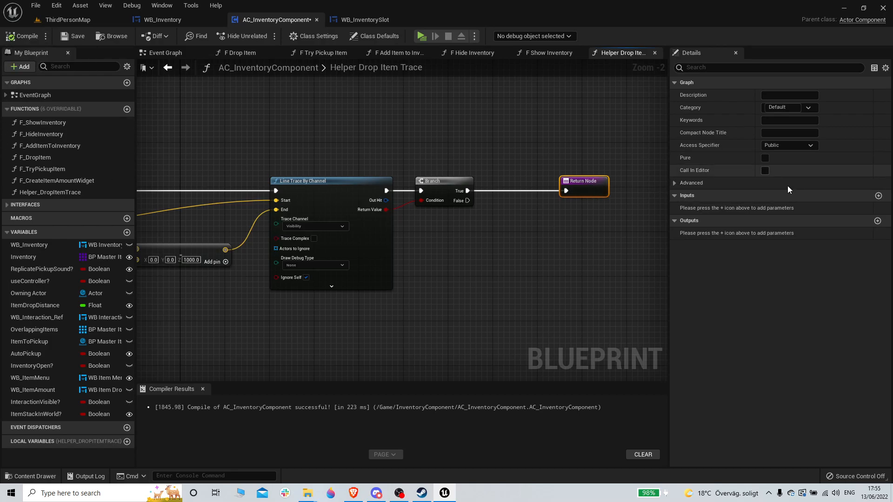
Add a Vector output named GroundPosition to the Return Node and compile the Blueprint
{"action": "left_click", "coordinate": [878, 222]}
{"action": "left_click", "coordinate": [786, 233]}
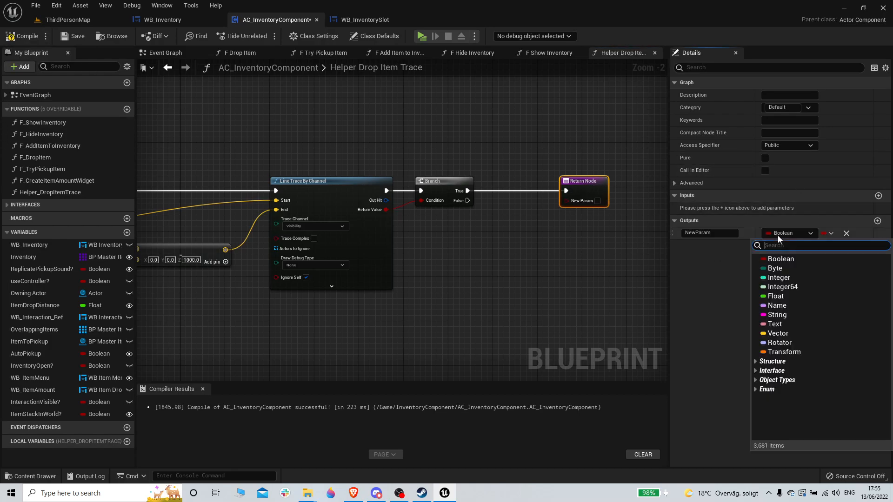
{"action": "key", "text": "Escape"}
{"action": "type", "text": "GroundPosition"}
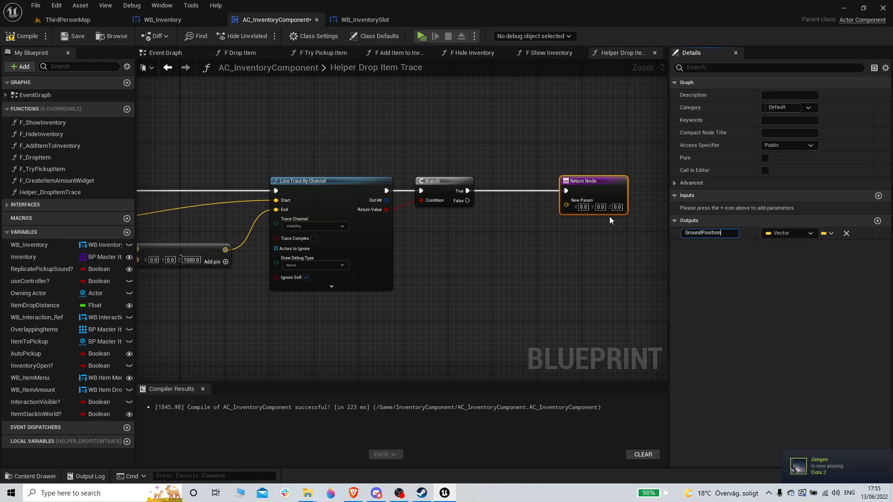
{"action": "key", "text": "Return"}
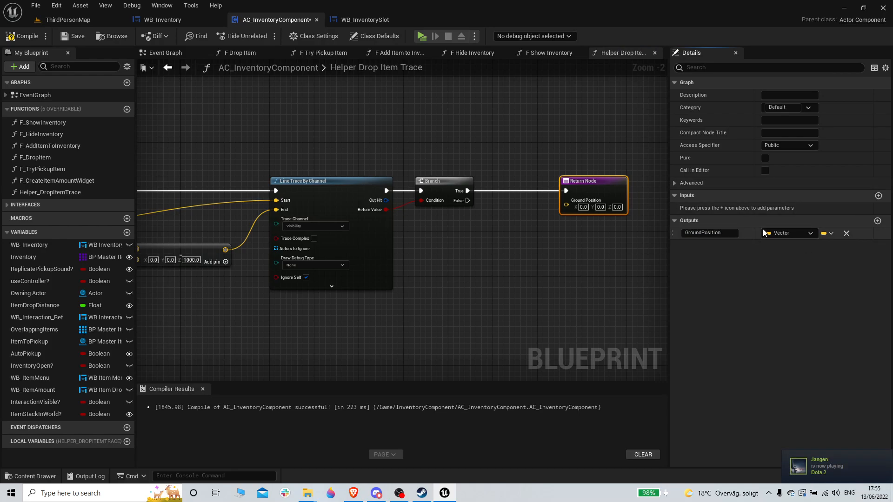
{"action": "left_click", "coordinate": [17, 36]}
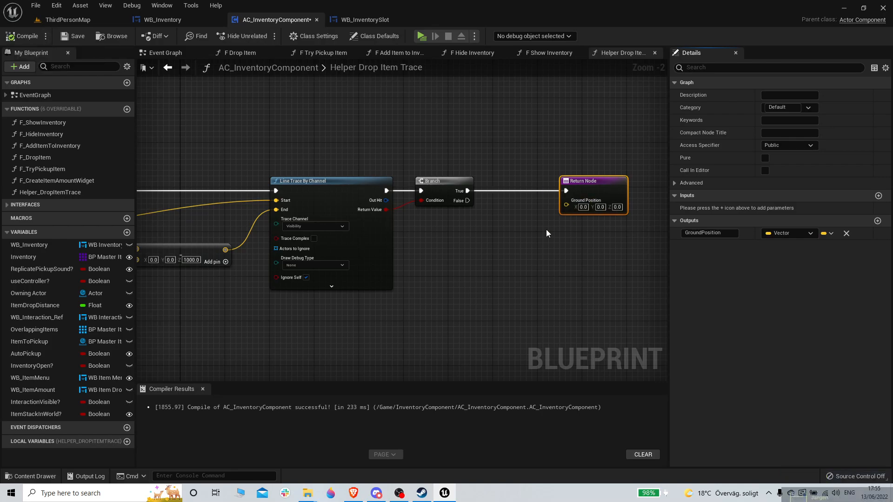
Break the line trace's Out Hit result and connect its Location to the Return Node's Ground Position
{"action": "right_click_drag", "start_coordinate": [380, 206], "coordinate": [306, 197]}
{"action": "left_click_drag", "start_coordinate": [344, 231], "coordinate": [344, 231]}
{"action": "type", "text": "brea"}
{"action": "left_click", "coordinate": [420, 270]}
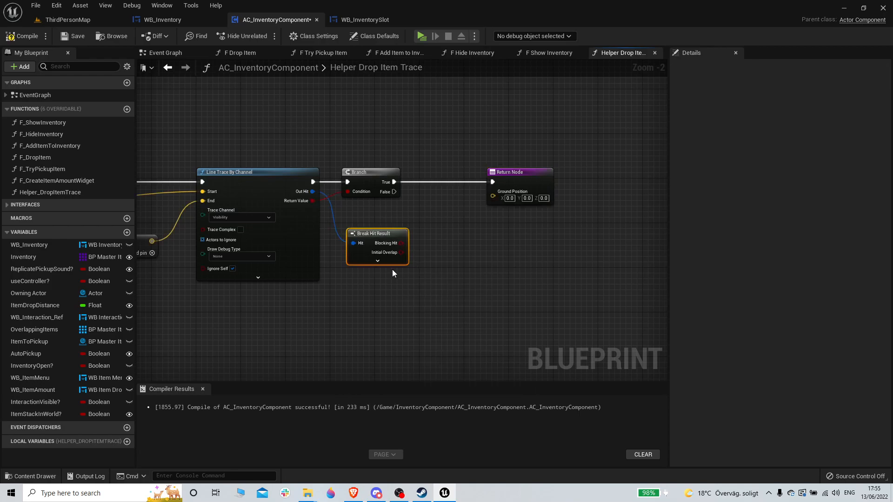
{"action": "scroll", "coordinate": [393, 274], "scroll_direction": "up", "scroll_amount": 1}
{"action": "left_click_drag", "start_coordinate": [388, 281], "coordinate": [499, 183]}
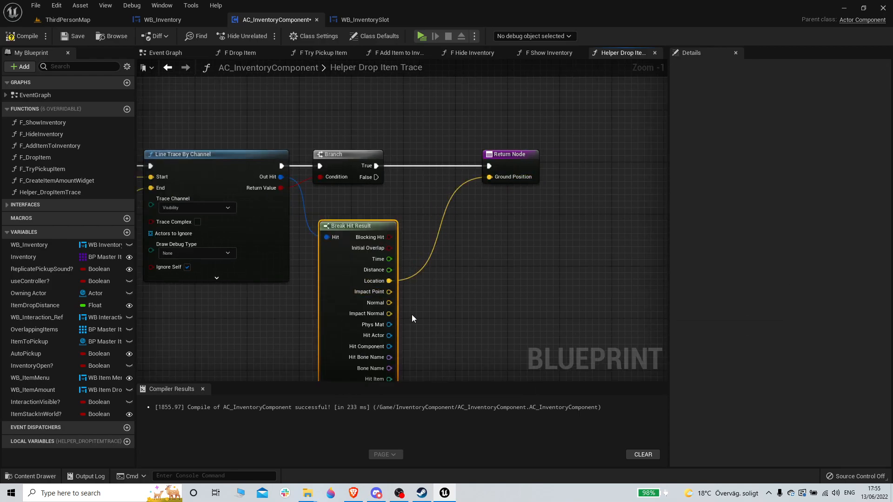
Make the Helper_DropItemTrace function pure and compile the Blueprint
{"action": "scroll", "coordinate": [338, 159], "scroll_direction": "down", "scroll_amount": 3}
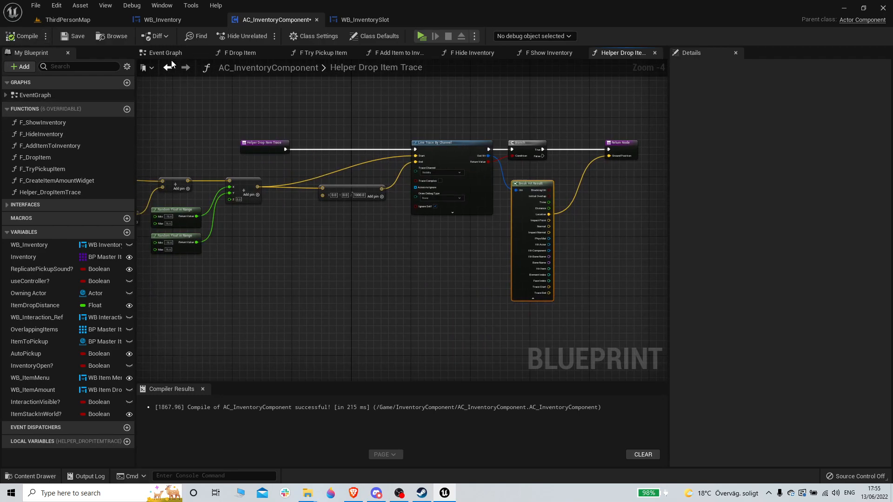
{"action": "left_click", "coordinate": [46, 192]}
{"action": "left_click", "coordinate": [765, 158]}
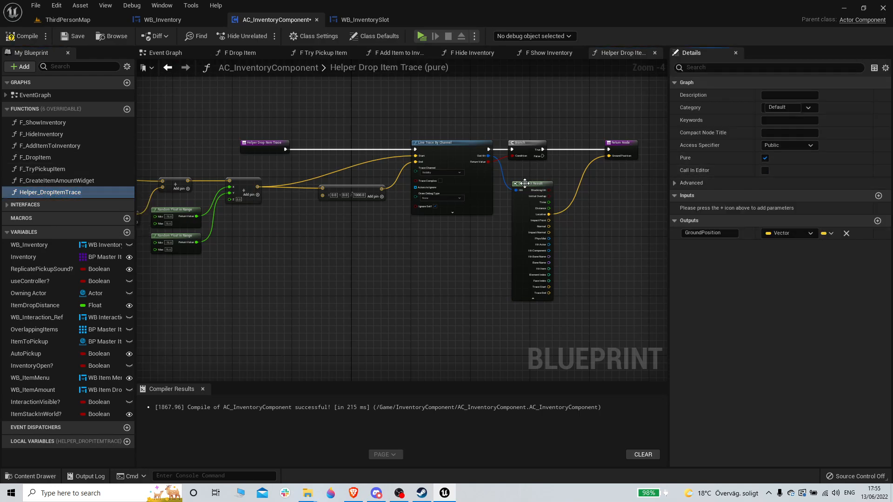
{"action": "left_click", "coordinate": [21, 36]}
In F Drop Item, connect Helper Drop Item Trace's Ground Position to the SET Drop Position node through a vector-to-transform conversion, and compile
{"action": "left_click", "coordinate": [168, 68]}
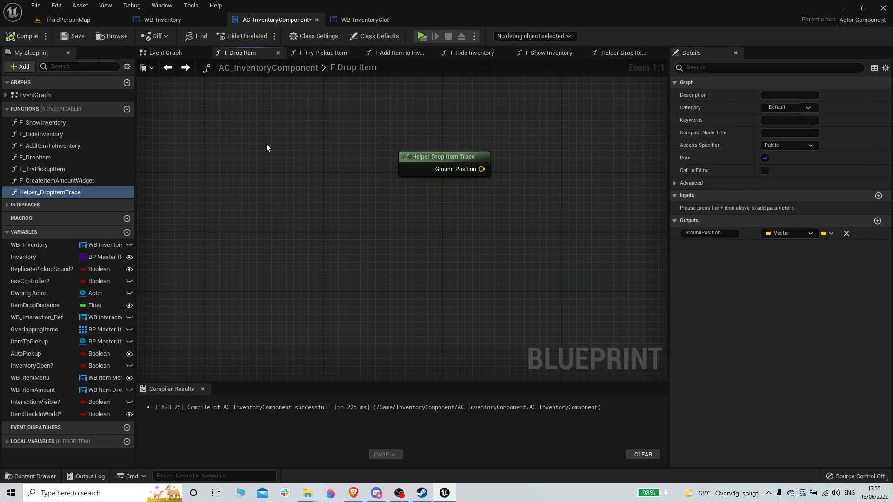
{"action": "scroll", "coordinate": [393, 245], "scroll_direction": "down", "scroll_amount": 4}
{"action": "mouse_move", "coordinate": [371, 255]}
{"action": "left_mouse_down"}
{"action": "mouse_move", "coordinate": [570, 193]}
{"action": "mouse_move", "coordinate": [481, 193]}
{"action": "mouse_move", "coordinate": [604, 135]}
{"action": "left_mouse_up"}
{"action": "scroll", "coordinate": [569, 193], "scroll_direction": "up", "scroll_amount": 1}
{"action": "scroll", "coordinate": [482, 193], "scroll_direction": "up", "scroll_amount": 1}
{"action": "left_click_drag", "start_coordinate": [543, 155], "coordinate": [556, 198]}
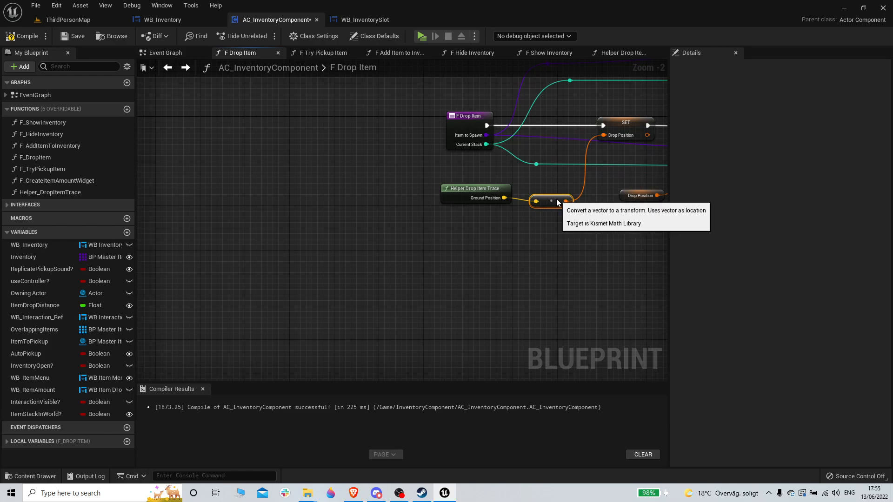
{"action": "right_click_drag", "start_coordinate": [587, 151], "coordinate": [450, 144]}
{"action": "left_click", "coordinate": [13, 38]}
In Helper Drop Item Trace, set the line trace's Draw Debug Type to For Duration, and compile and save the Blueprint
{"action": "double_click", "coordinate": [339, 182]}
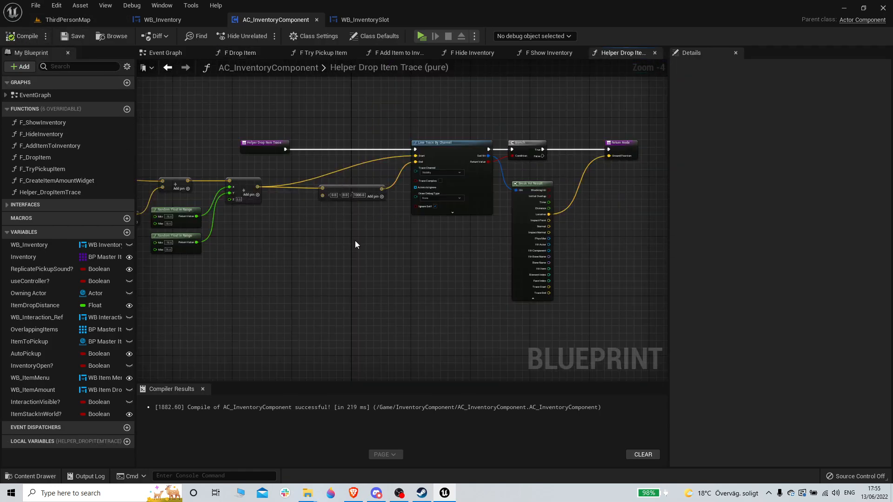
{"action": "scroll", "coordinate": [354, 247], "scroll_direction": "up", "scroll_amount": 3}
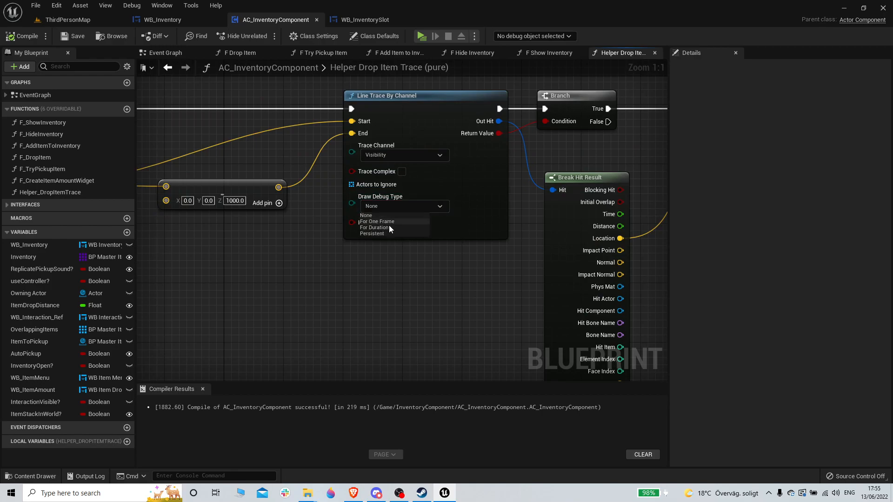
{"action": "left_click", "coordinate": [393, 227]}
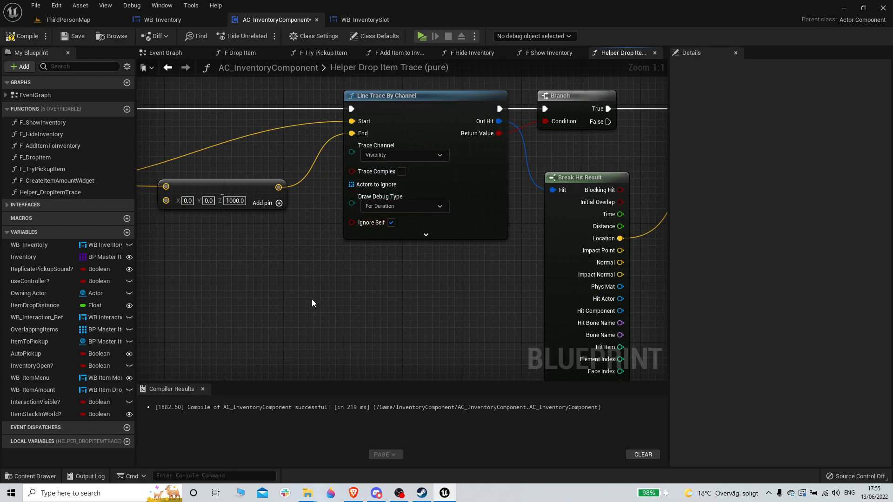
{"action": "left_click", "coordinate": [20, 37]}
{"action": "left_click", "coordinate": [74, 36]}
Examine the Helper Drop Item Trace graph from the random offset nodes through the line trace and hit result
{"action": "scroll", "coordinate": [357, 175], "scroll_direction": "down", "scroll_amount": 5}
{"action": "right_click_drag", "start_coordinate": [284, 193], "coordinate": [326, 197]}
{"action": "scroll", "coordinate": [532, 154], "scroll_direction": "up", "scroll_amount": 1}
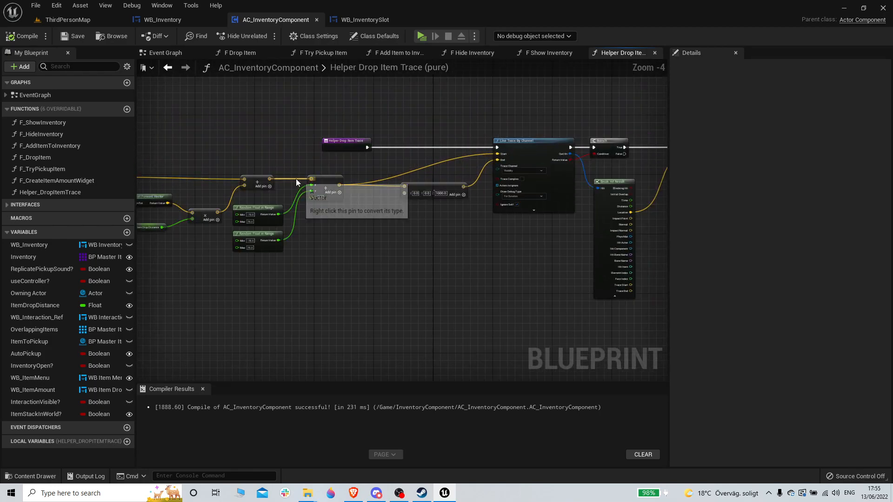
{"action": "right_click_drag", "start_coordinate": [508, 159], "coordinate": [462, 175]}
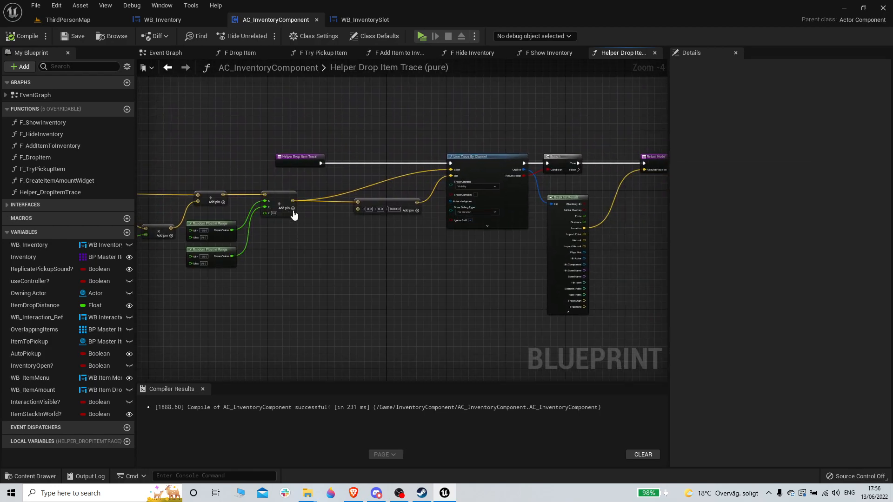
{"action": "scroll", "coordinate": [288, 200], "scroll_direction": "up", "scroll_amount": 4}
{"action": "right_click_drag", "start_coordinate": [556, 152], "coordinate": [390, 168]}
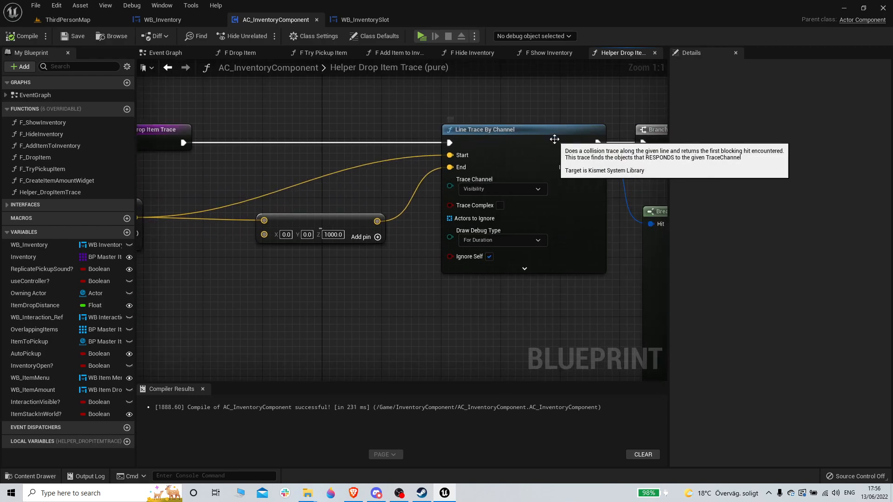
{"action": "scroll", "coordinate": [555, 136], "scroll_direction": "down", "scroll_amount": 5}
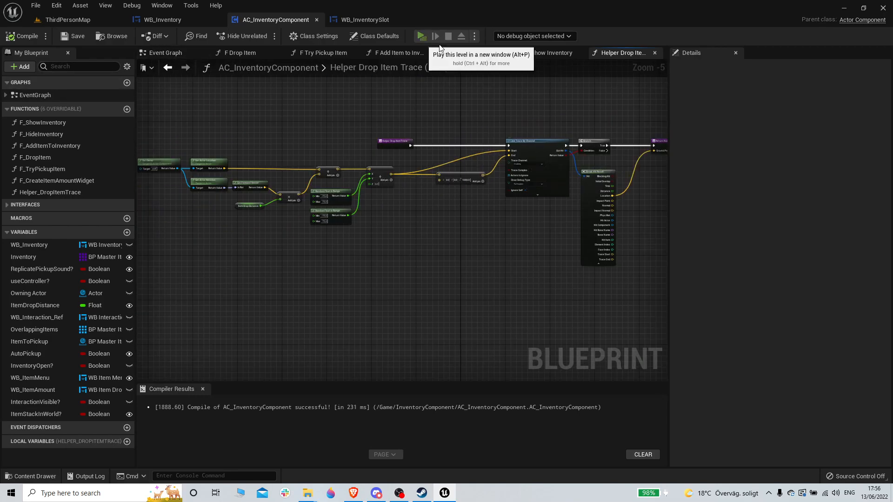
Play-test the level, pick up the red item and open the inventory
{"action": "left_click", "coordinate": [421, 36]}
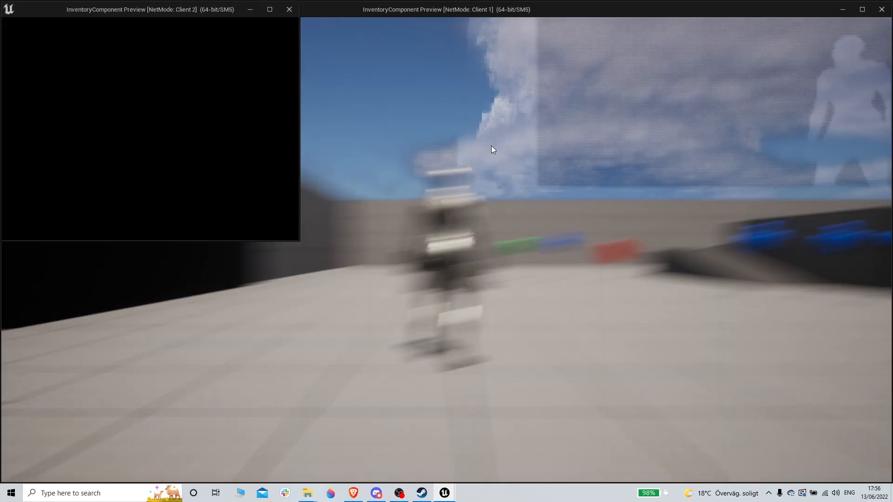
{"action": "left_click", "coordinate": [491, 146]}
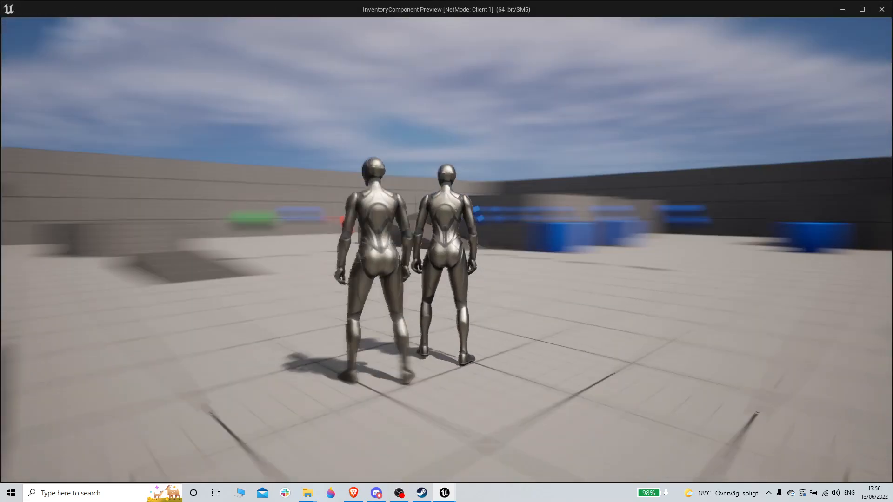
{"action": "key", "text": "w"}
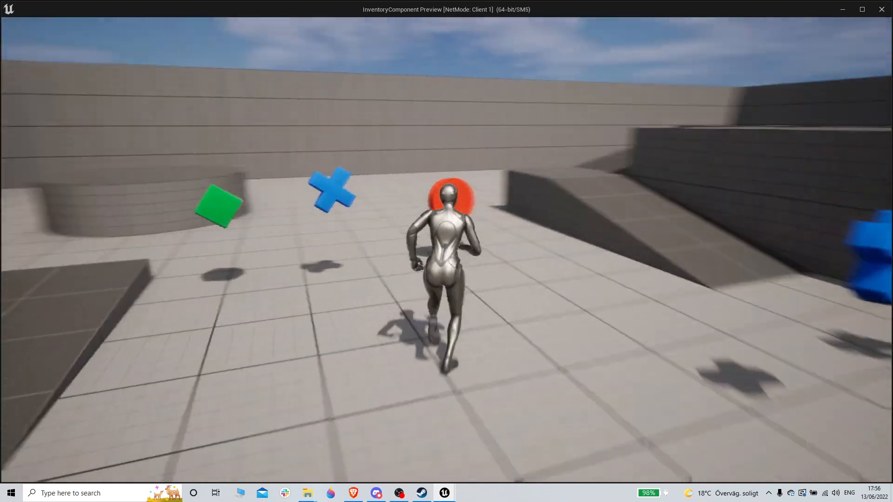
{"action": "key", "text": "e"}
{"action": "key", "text": "space"}
{"action": "key", "text": "i"}
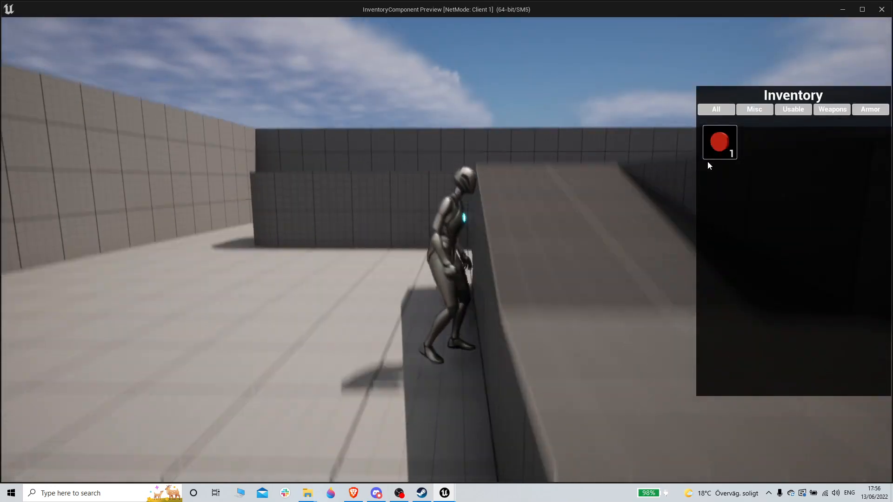
Drop the red item from the inventory around the ramp to check its ground placement, and end the play session
{"action": "key", "text": "space"}
{"action": "key", "text": "w"}
{"action": "left_click_drag", "start_coordinate": [540, 129], "coordinate": [791, 140]}
{"action": "key", "text": "s"}
{"action": "left_click_drag", "start_coordinate": [720, 142], "coordinate": [358, 147]}
{"action": "key", "text": "space"}
{"action": "key", "text": "s"}
{"action": "key", "text": "d"}
{"action": "key", "text": "Escape"}
Try a vector Add node with Z 150 between the Subtract result and the line trace's End
{"action": "scroll", "coordinate": [381, 208], "scroll_direction": "up", "scroll_amount": 5}
{"action": "left_click", "coordinate": [500, 211]}
{"action": "left_click_drag", "start_coordinate": [480, 214], "coordinate": [522, 266]}
{"action": "type", "text": "+"}
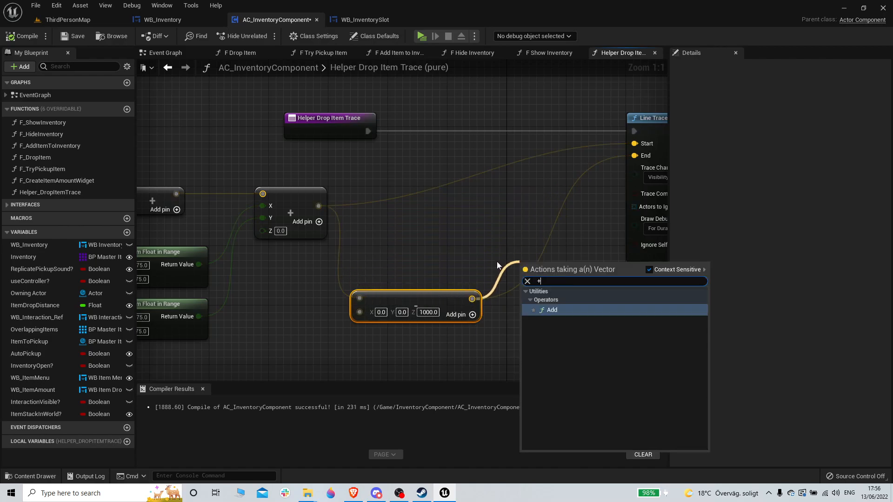
{"action": "left_click", "coordinate": [548, 314]}
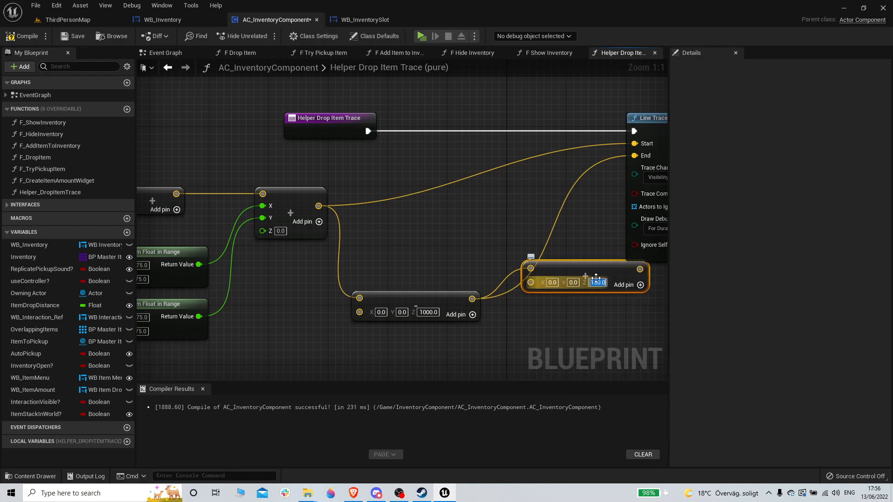
{"action": "mouse_move", "coordinate": [640, 269]}
{"action": "left_mouse_down"}
{"action": "mouse_move", "coordinate": [629, 205]}
{"action": "mouse_move", "coordinate": [643, 157]}
{"action": "mouse_move", "coordinate": [634, 156]}
{"action": "left_mouse_up"}
{"action": "left_click_drag", "start_coordinate": [587, 268], "coordinate": [587, 298]}
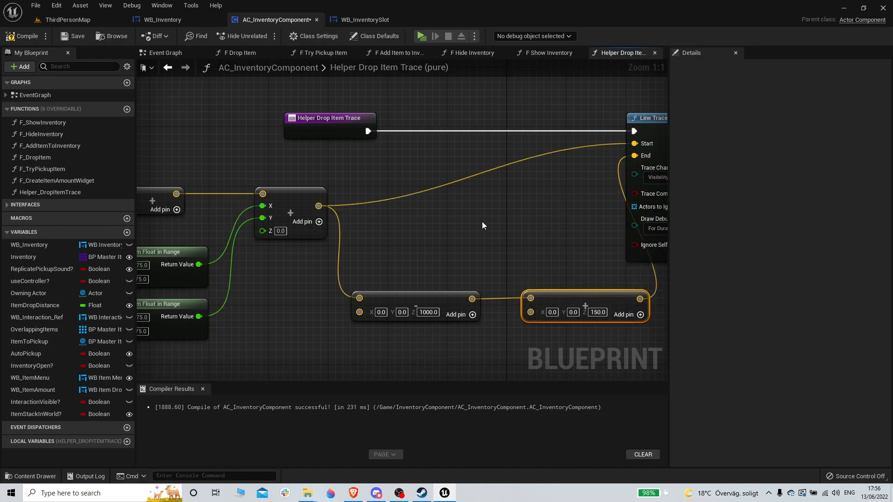
Delete the Add node and reconnect the Subtract result directly to the line trace's End
{"action": "key", "text": "Delete"}
{"action": "right_click_drag", "start_coordinate": [539, 265], "coordinate": [392, 277]}
{"action": "left_click_drag", "start_coordinate": [327, 310], "coordinate": [487, 173]}
Move the Return Node farther from the Branch to make room for another node
{"action": "right_click_drag", "start_coordinate": [416, 215], "coordinate": [178, 231]}
{"action": "scroll", "coordinate": [470, 226], "scroll_direction": "down", "scroll_amount": 4}
{"action": "right_click_drag", "start_coordinate": [560, 272], "coordinate": [457, 284]}
{"action": "scroll", "coordinate": [458, 283], "scroll_direction": "up", "scroll_amount": 3}
{"action": "left_click_drag", "start_coordinate": [467, 132], "coordinate": [651, 132]}
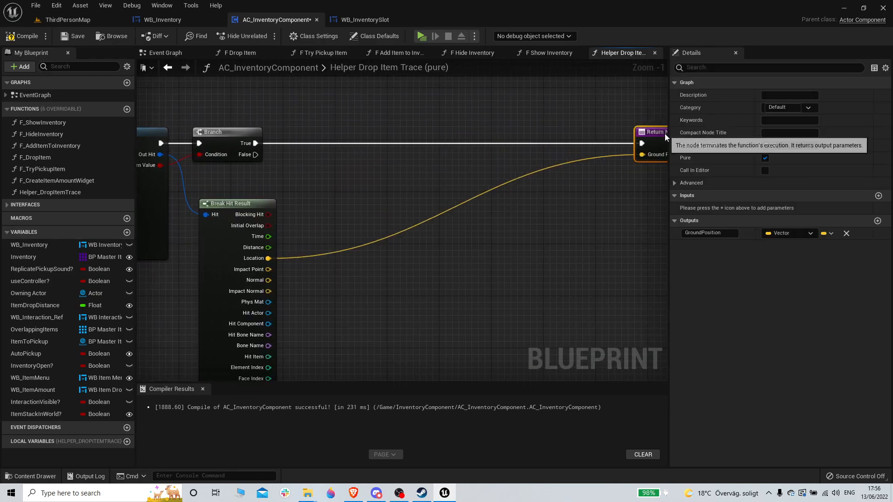
Add a vector Add node to the Break Hit Result's Location and set its Z value to 150
{"action": "left_click_drag", "start_coordinate": [268, 258], "coordinate": [353, 263]}
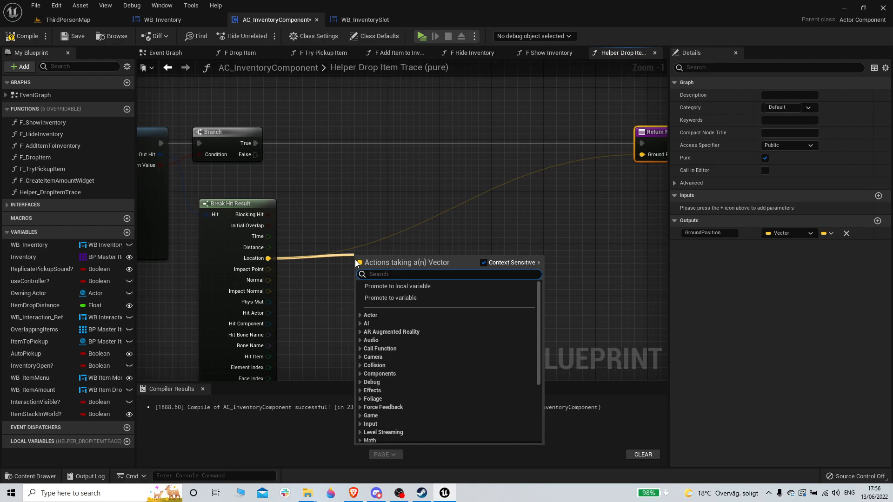
{"action": "type", "text": "+"}
{"action": "left_click", "coordinate": [400, 304]}
{"action": "scroll", "coordinate": [416, 286], "scroll_direction": "up", "scroll_amount": 1}
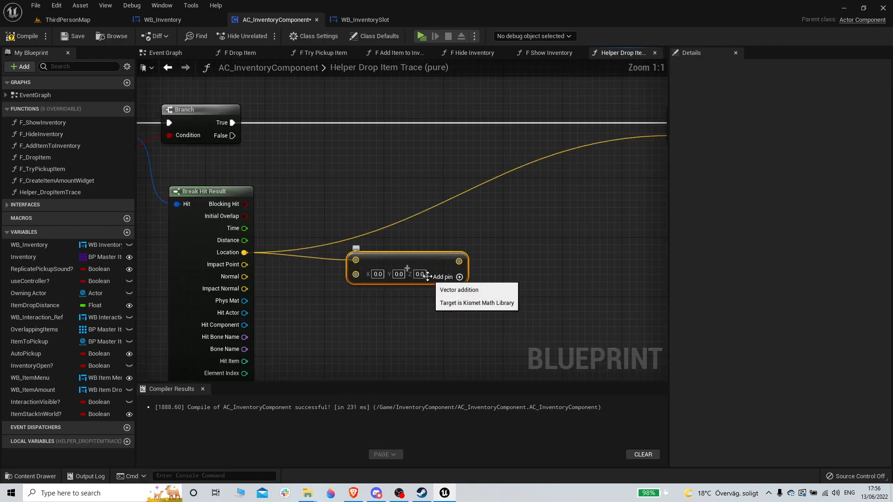
{"action": "left_click", "coordinate": [425, 276]}
{"action": "type", "text": "150"}
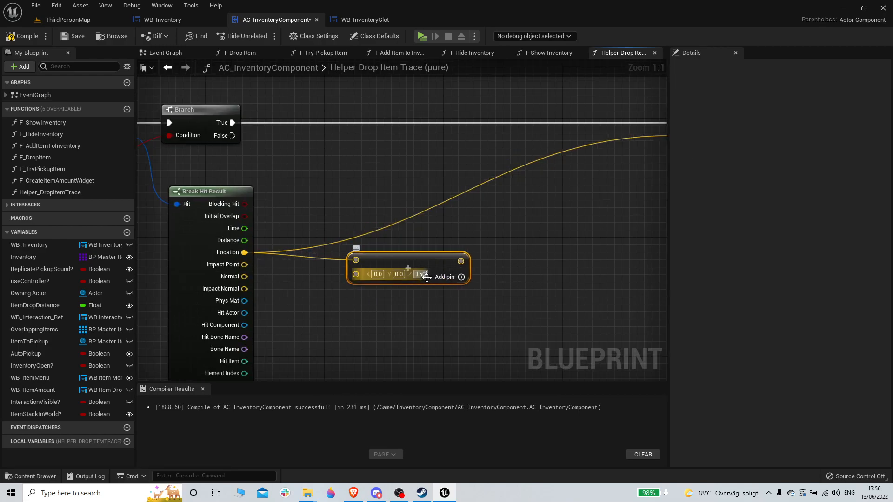
{"action": "left_click", "coordinate": [343, 191]}
Connect the Add result to the Return Node's Ground Position, and compile and save the Blueprint
{"action": "right_click_drag", "start_coordinate": [553, 223], "coordinate": [433, 251]}
{"action": "left_click_drag", "start_coordinate": [345, 291], "coordinate": [557, 163]}
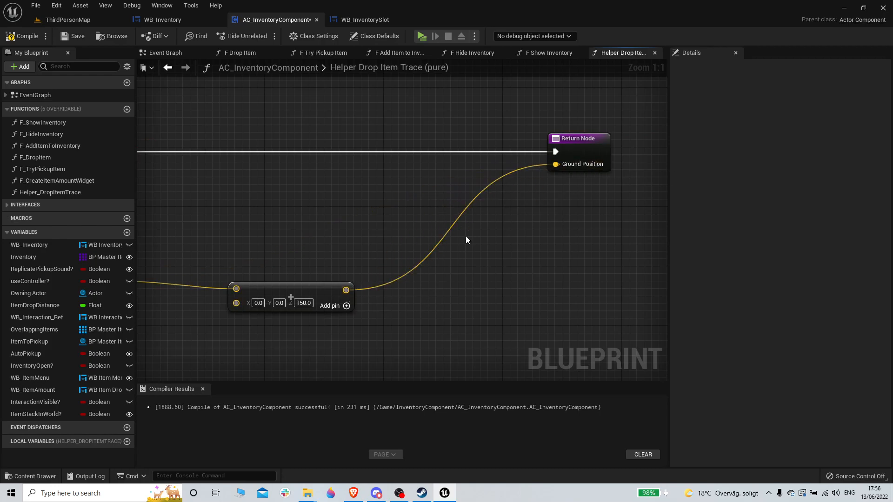
{"action": "left_click", "coordinate": [312, 296]}
{"action": "scroll", "coordinate": [318, 201], "scroll_direction": "down", "scroll_amount": 3}
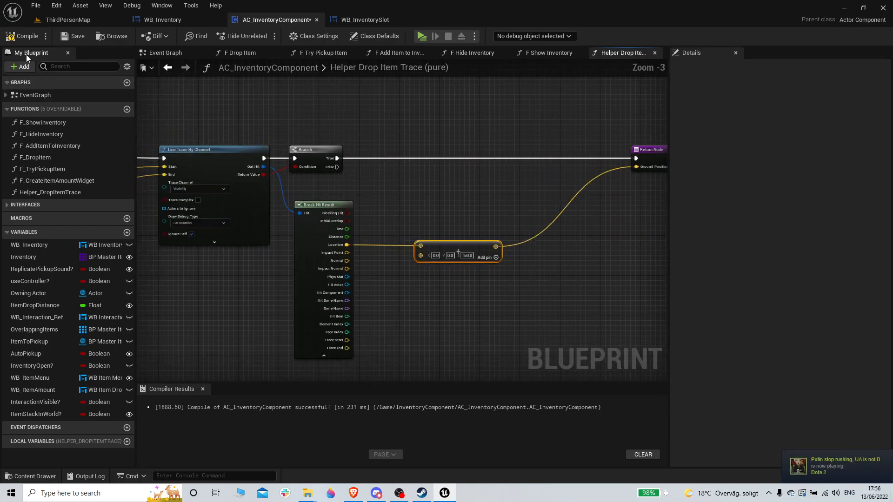
{"action": "left_click", "coordinate": [28, 36]}
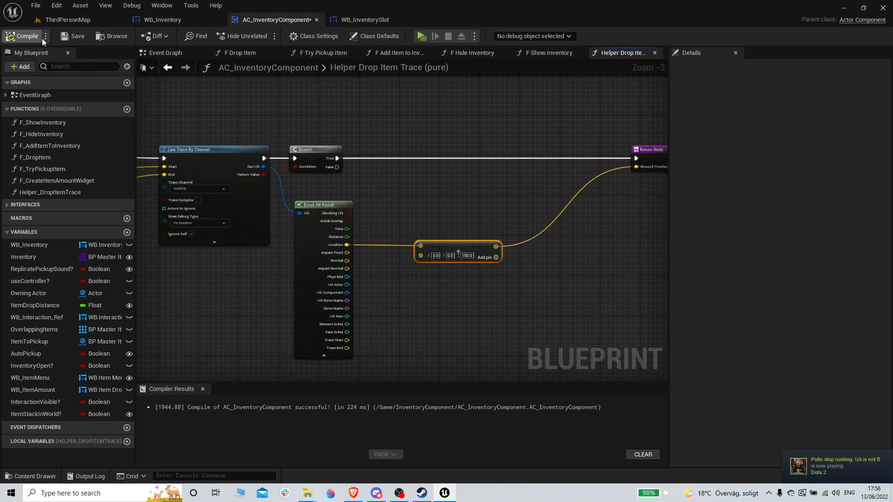
{"action": "left_click", "coordinate": [76, 37]}
Play-test the ThirdPersonMap level, collecting the red cylinder item and climbing onto the raised platform
{"action": "left_click", "coordinate": [68, 19]}
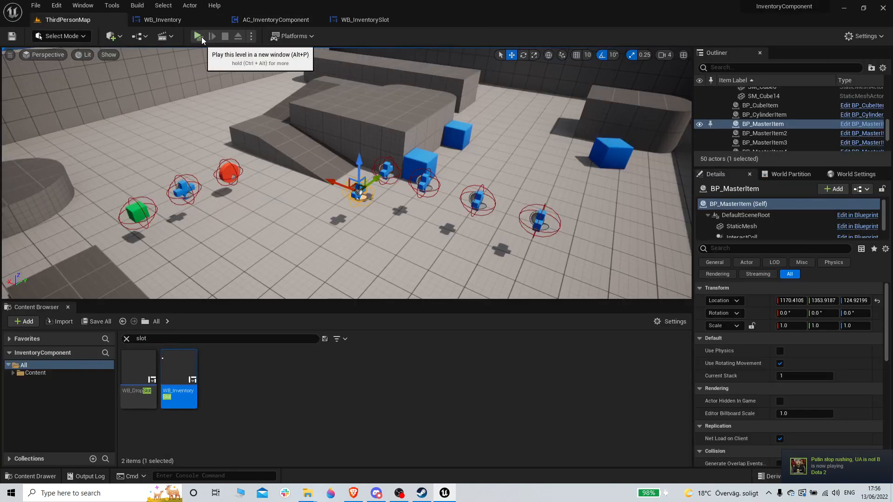
{"action": "left_click", "coordinate": [198, 37]}
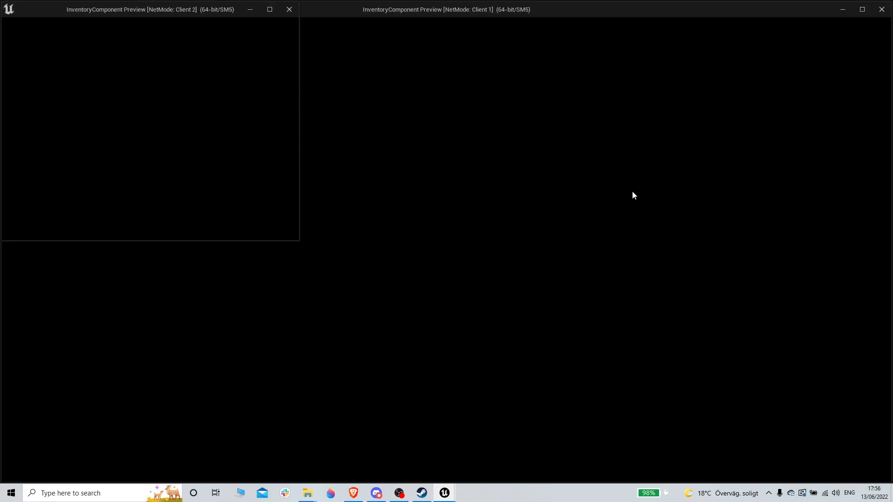
{"action": "key", "text": "d"}
{"action": "key", "text": "w"}
{"action": "key", "text": "space"}
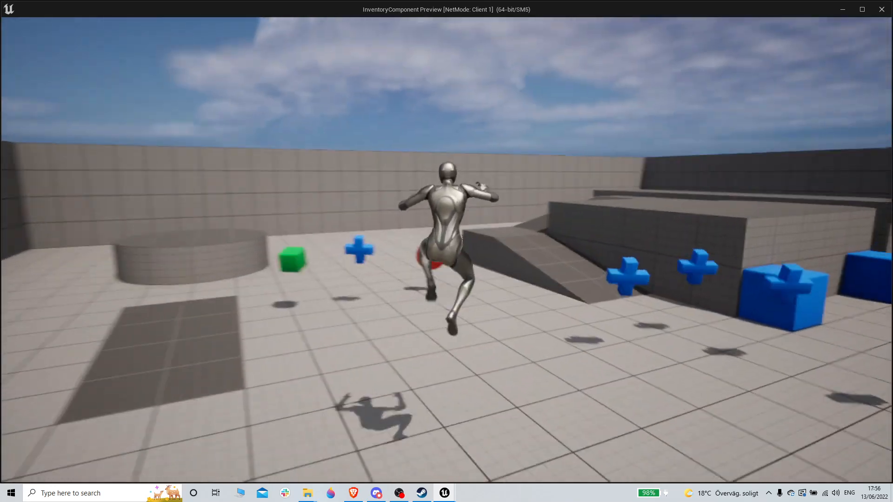
{"action": "key", "text": "space"}
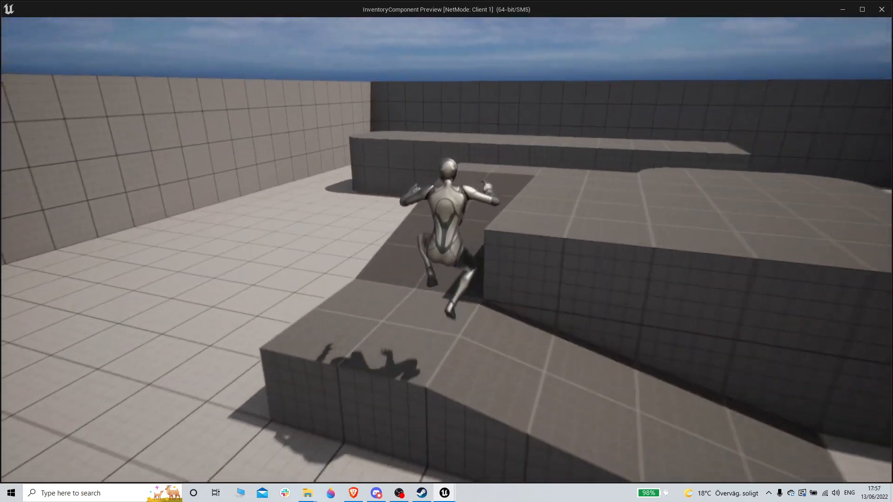
Drop the red cylinder from the inventory off the platform, check its height above the ground, and end the test
{"action": "key", "text": "i"}
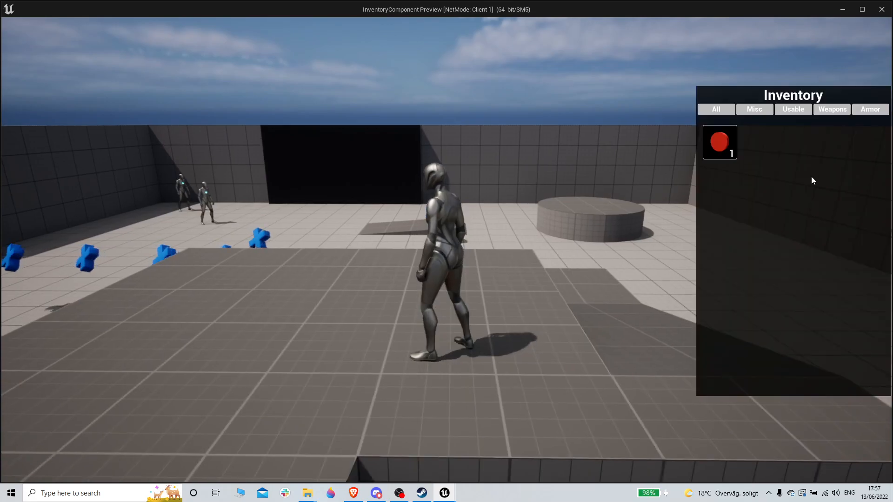
{"action": "left_click_drag", "start_coordinate": [705, 148], "coordinate": [353, 171]}
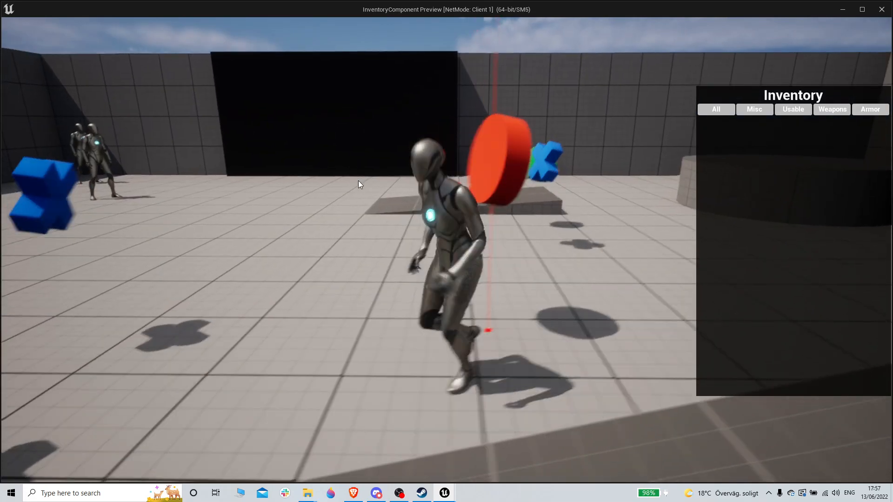
{"action": "key", "text": "w"}
{"action": "key", "text": "d"}
{"action": "key", "text": "Escape"}
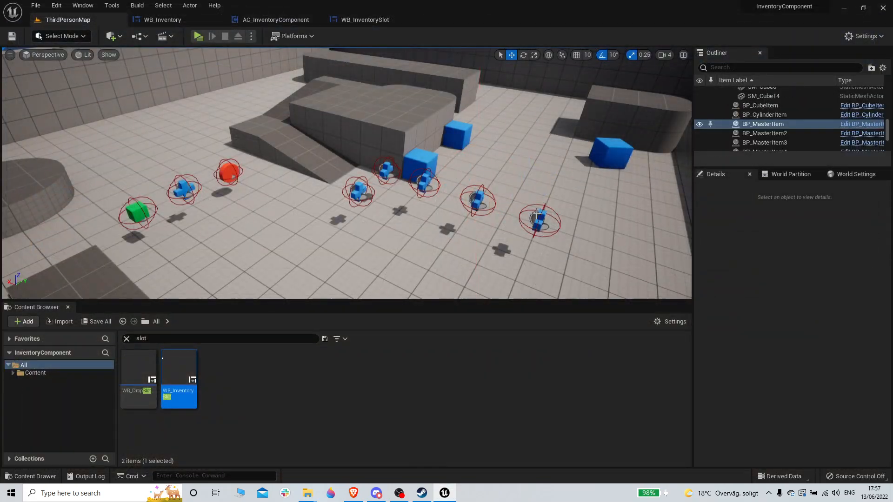
In AC_InventoryComponent's Helper_DropItemTrace function, set the Z value of the Add node after Break Hit Result to 100
{"action": "key", "text": "alt+Tab"}
{"action": "key", "text": "alt+Tab"}
{"action": "left_click", "coordinate": [364, 21]}
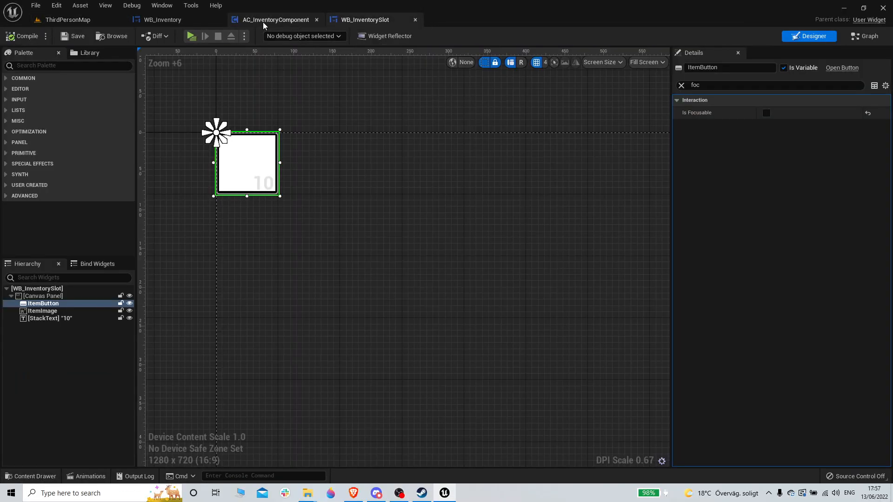
{"action": "left_click", "coordinate": [265, 20]}
{"action": "scroll", "coordinate": [476, 263], "scroll_direction": "up", "scroll_amount": 3}
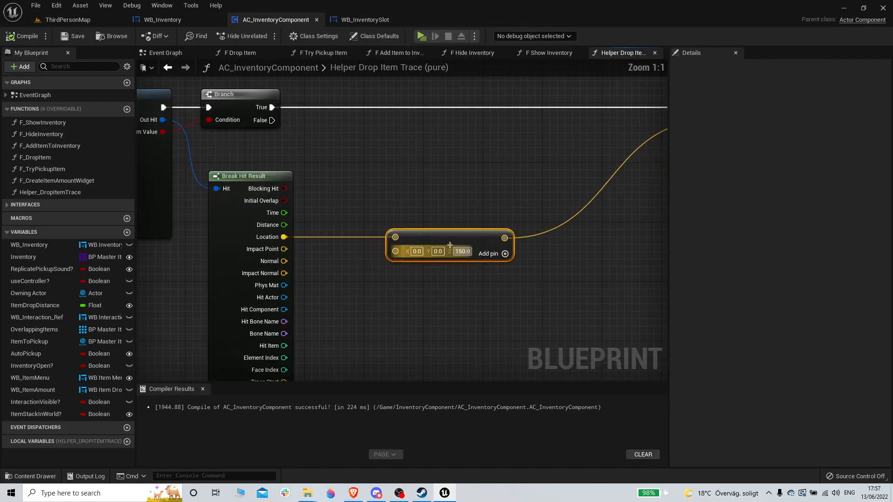
{"action": "type", "text": "1"}
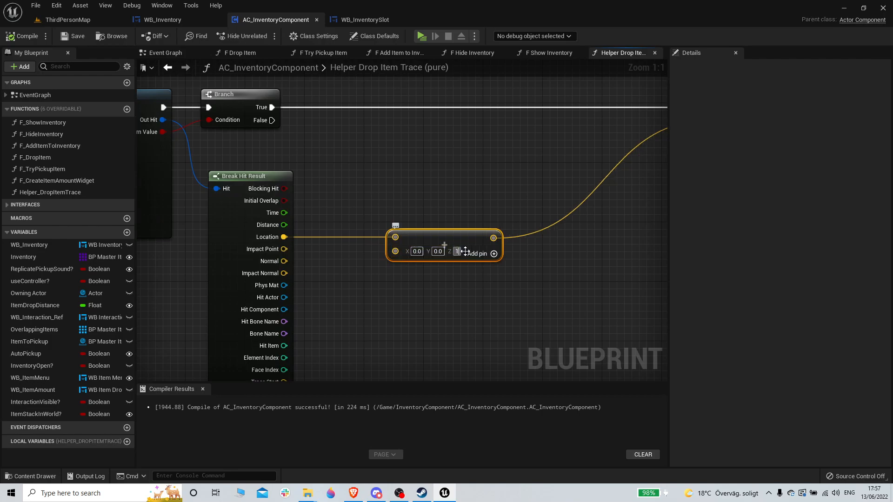
{"action": "type", "text": "00"}
{"action": "left_click", "coordinate": [481, 169]}
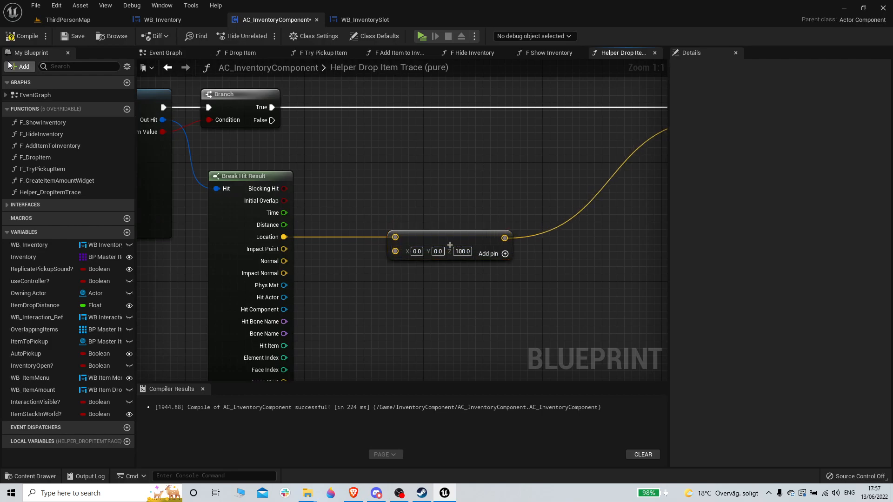
Test the new drop height by collecting the red cylinder, dropping it off the raised platform, and closing the inventory
{"action": "left_click", "coordinate": [422, 36]}
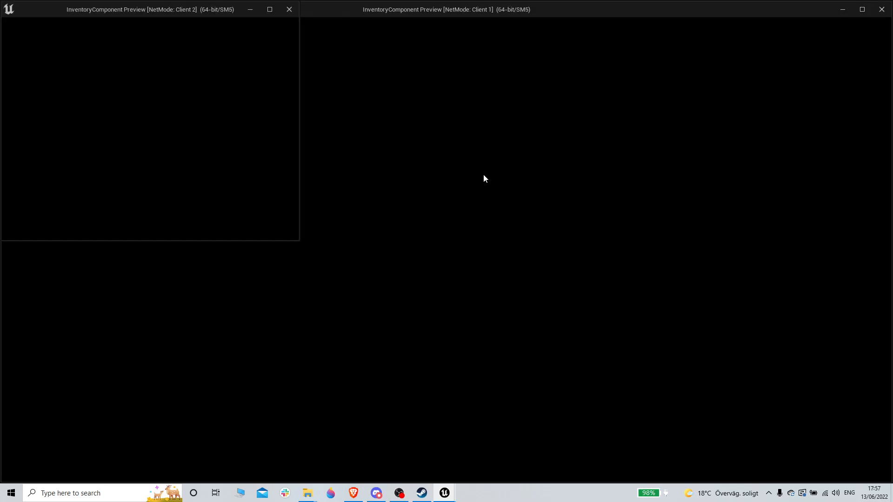
{"action": "key", "text": "w"}
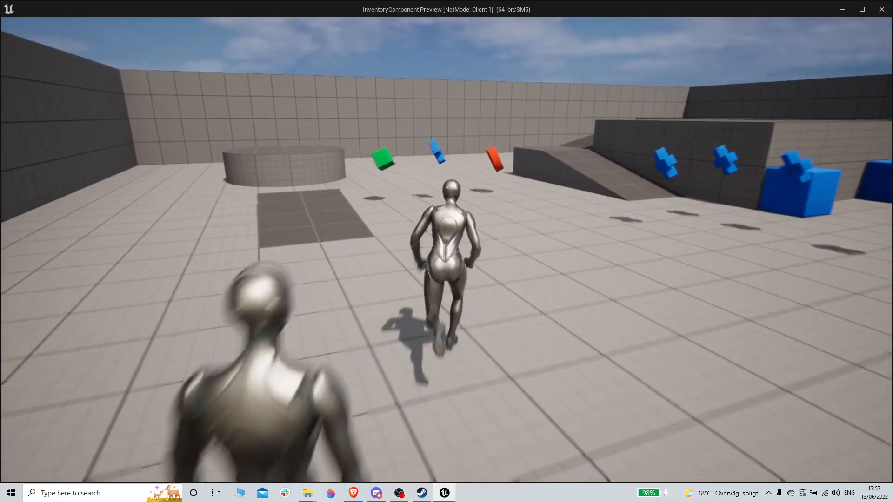
{"action": "key", "text": "w"}
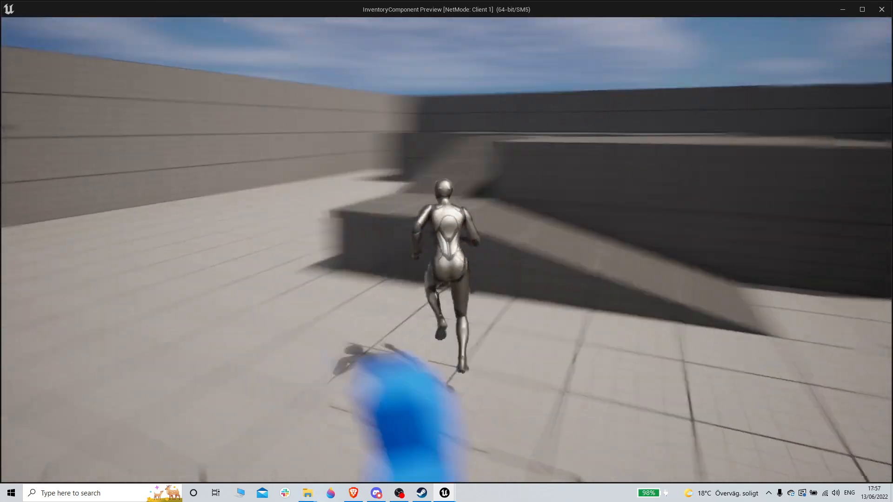
{"action": "key", "text": "w"}
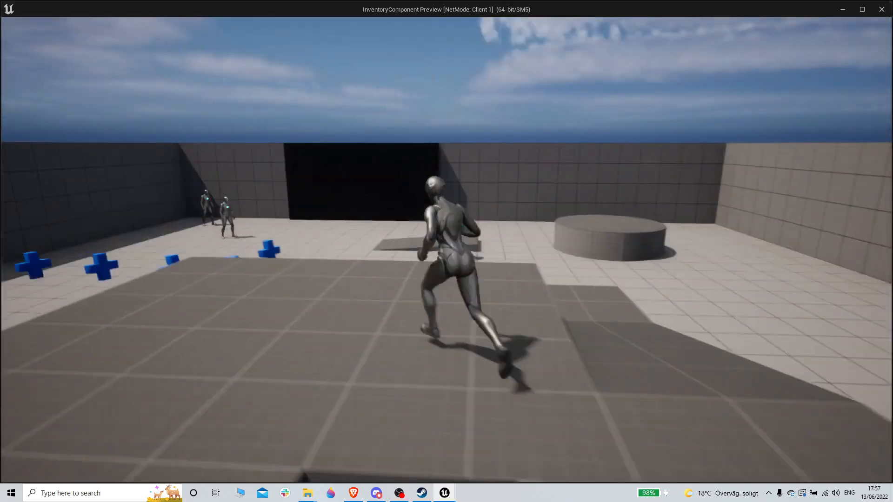
{"action": "key", "text": "i"}
{"action": "left_click_drag", "start_coordinate": [716, 146], "coordinate": [466, 189]}
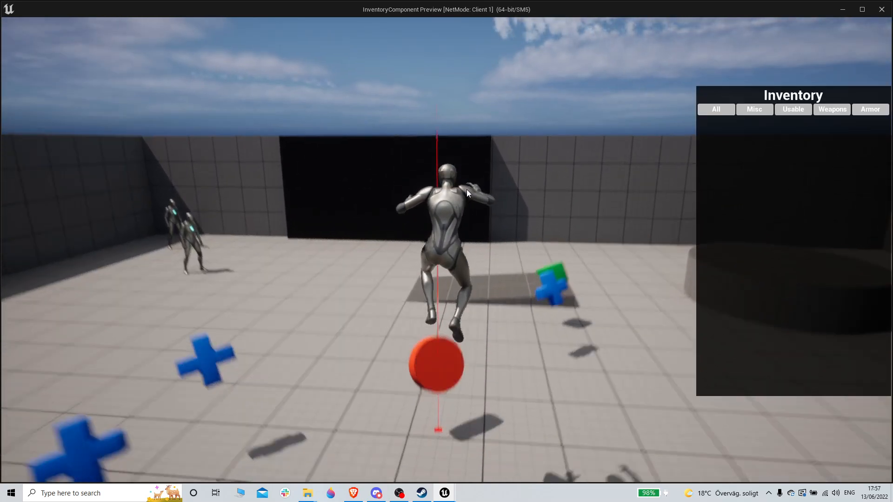
{"action": "key", "text": "s"}
{"action": "key", "text": "i"}
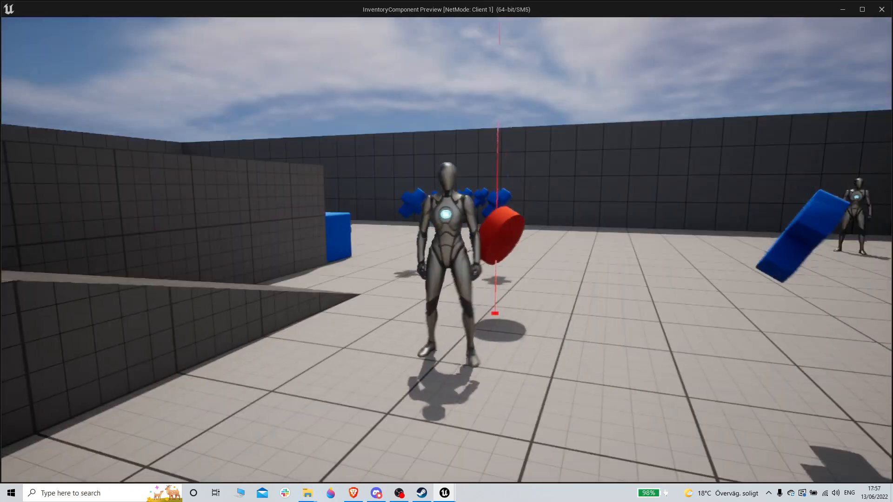
Pick the red cylinder up again, drop it repeatedly on the open floor to check its height, and stop playing
{"action": "key", "text": "w"}
{"action": "key", "text": "e"}
{"action": "key", "text": "i"}
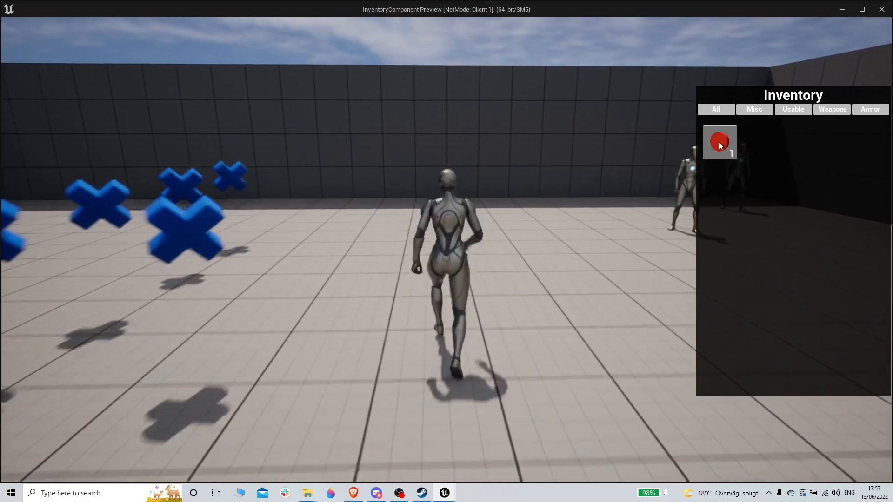
{"action": "left_click_drag", "start_coordinate": [720, 142], "coordinate": [439, 129]}
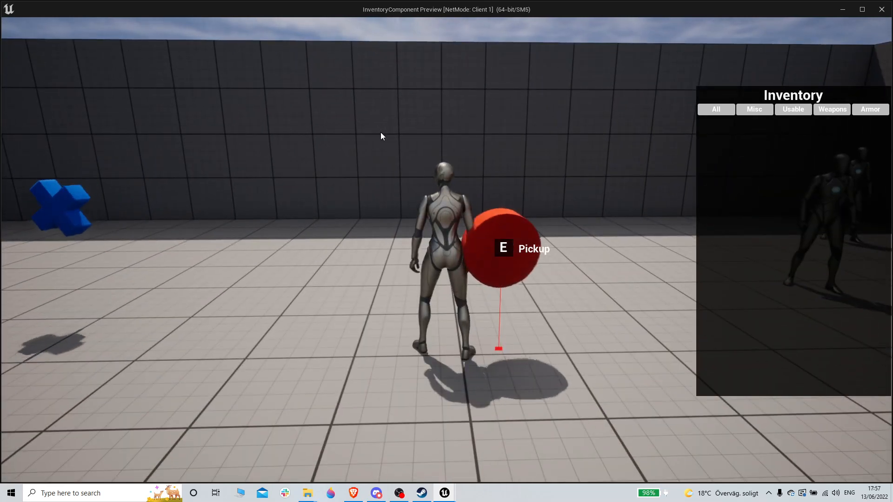
{"action": "key", "text": "e"}
{"action": "key", "text": "s"}
{"action": "left_click_drag", "start_coordinate": [725, 146], "coordinate": [524, 171]}
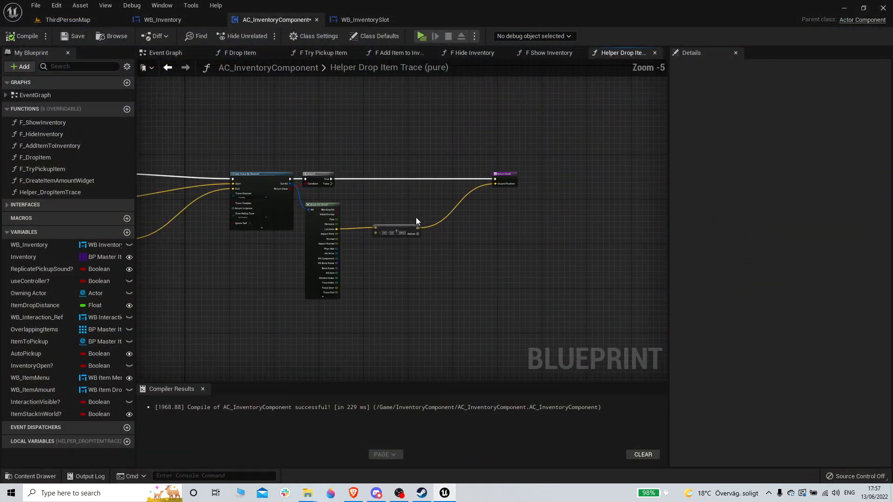
Save the AC_InventoryComponent Blueprint with the adjusted drop height
{"action": "scroll", "coordinate": [423, 208], "scroll_direction": "up", "scroll_amount": 2}
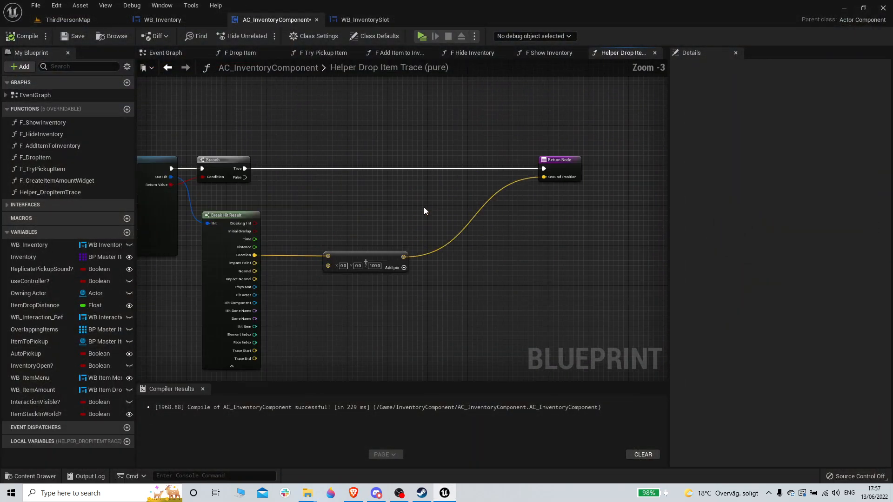
{"action": "right_click_drag", "start_coordinate": [425, 208], "coordinate": [498, 179]}
{"action": "left_click", "coordinate": [69, 38]}
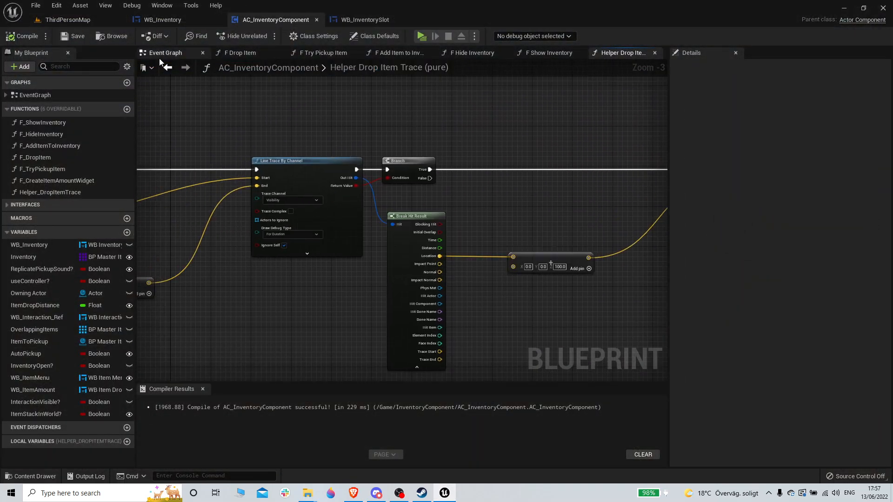
In the Event Graph, move the upper node group closer to the other event nodes and save the Blueprint
{"action": "left_click", "coordinate": [149, 53]}
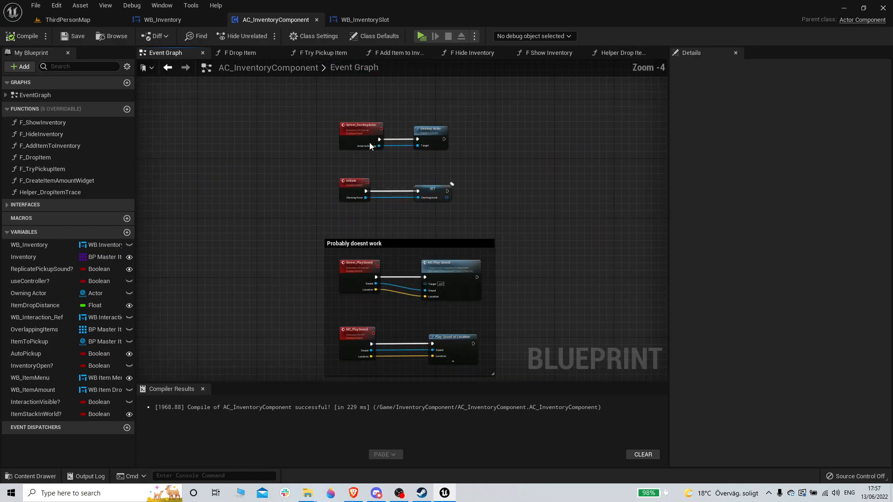
{"action": "scroll", "coordinate": [437, 258], "scroll_direction": "down", "scroll_amount": 6}
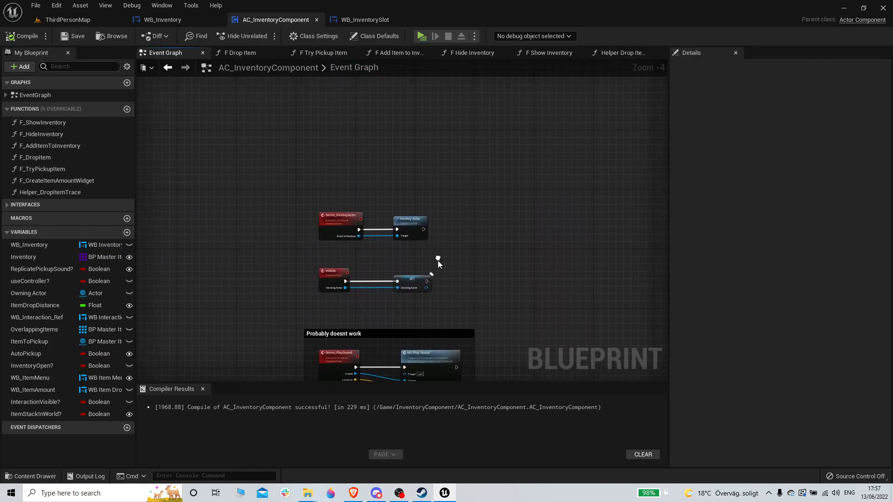
{"action": "left_click_drag", "start_coordinate": [650, 184], "coordinate": [651, 184]}
{"action": "left_click_drag", "start_coordinate": [514, 145], "coordinate": [541, 193]}
{"action": "left_click", "coordinate": [405, 143]}
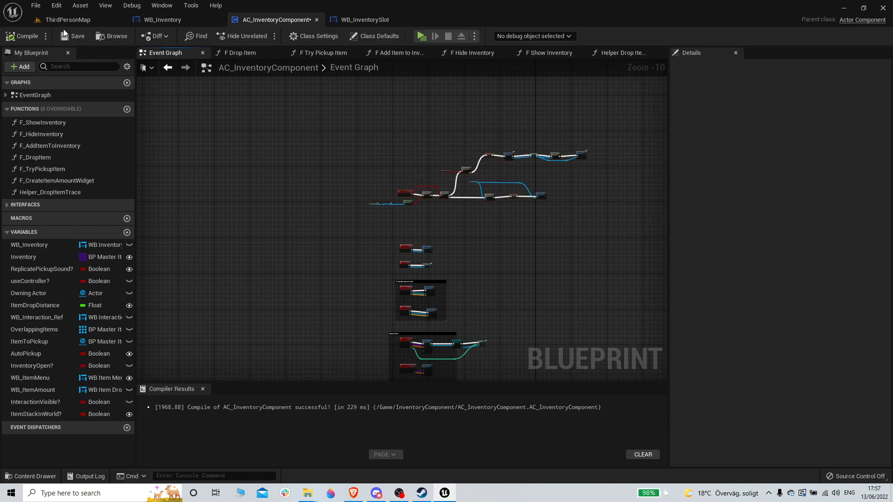
{"action": "left_click", "coordinate": [66, 37]}
Play the ThirdPersonMap level again, pick up the green cube, and open the inventory
{"action": "left_click", "coordinate": [55, 19]}
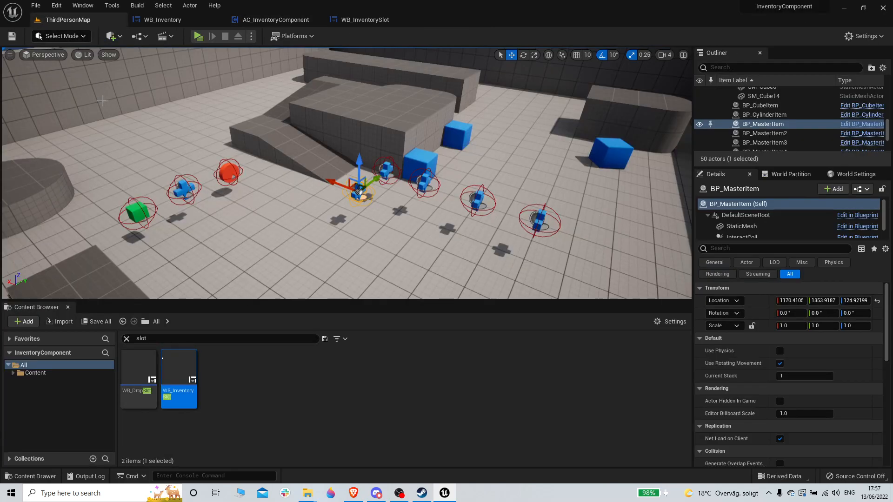
{"action": "right_click_drag", "start_coordinate": [429, 230], "coordinate": [358, 227]}
{"action": "key", "text": "d"}
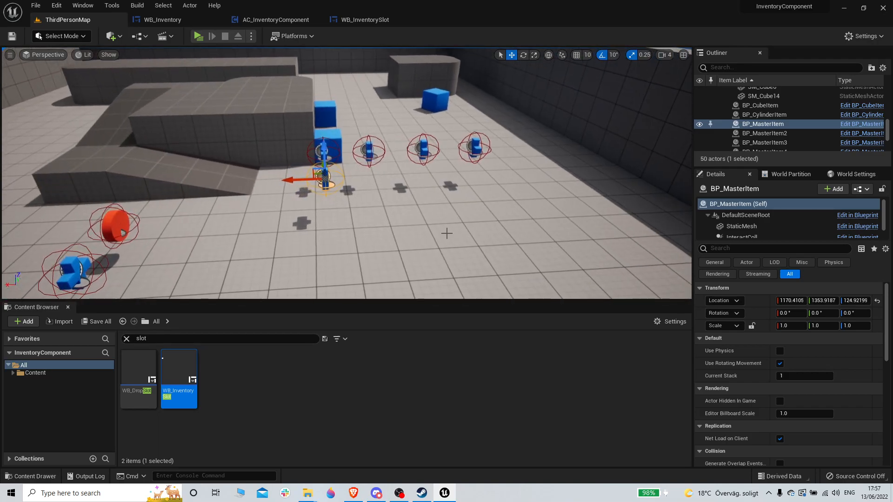
{"action": "left_click", "coordinate": [199, 37]}
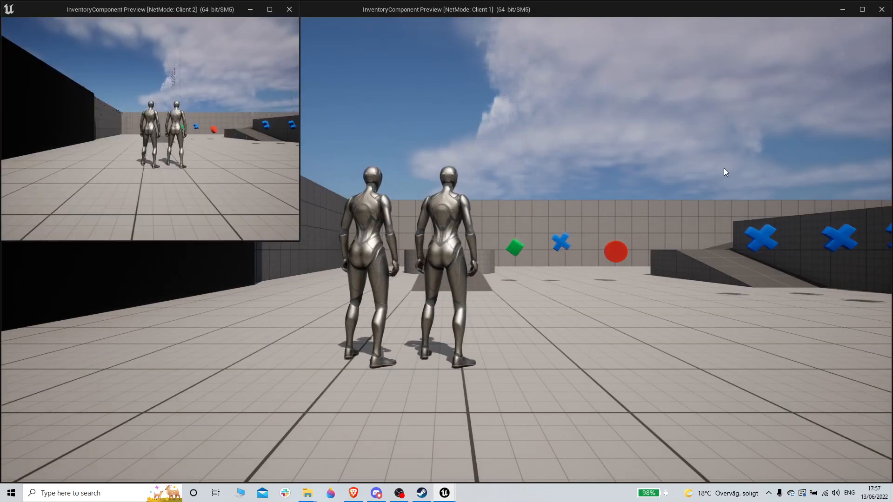
{"action": "left_click", "coordinate": [724, 168]}
{"action": "key", "text": "w"}
{"action": "key", "text": "space"}
{"action": "key", "text": "w"}
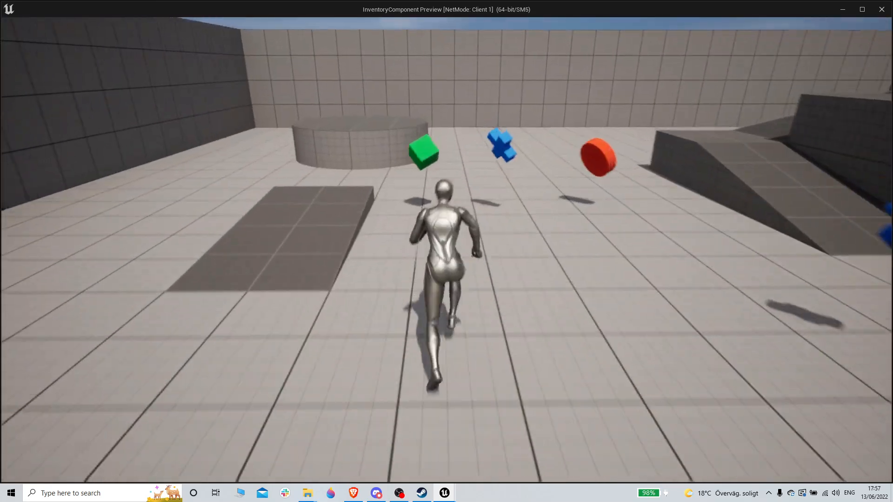
{"action": "key", "text": "e"}
{"action": "key", "text": "Tab"}
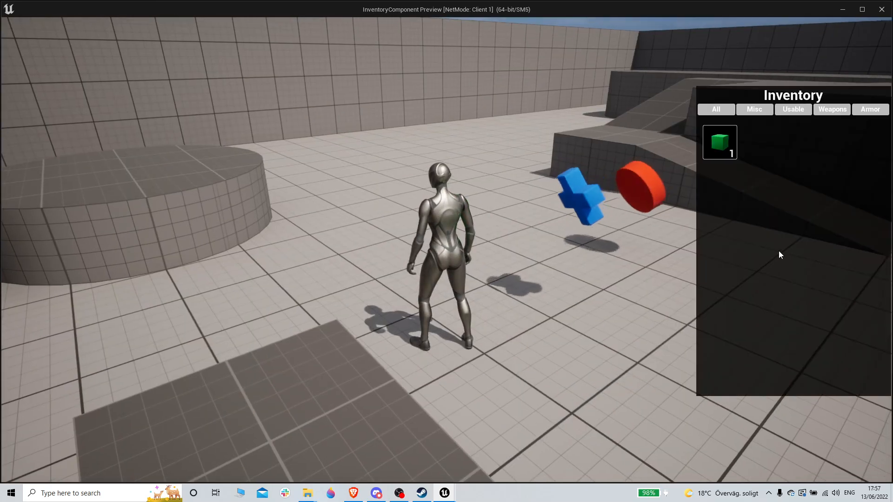
Drop the green cube from the inventory, check its floating height, try picking it up again, and end the play session
{"action": "key", "text": "s"}
{"action": "key", "text": "w"}
{"action": "left_click_drag", "start_coordinate": [720, 142], "coordinate": [421, 97]}
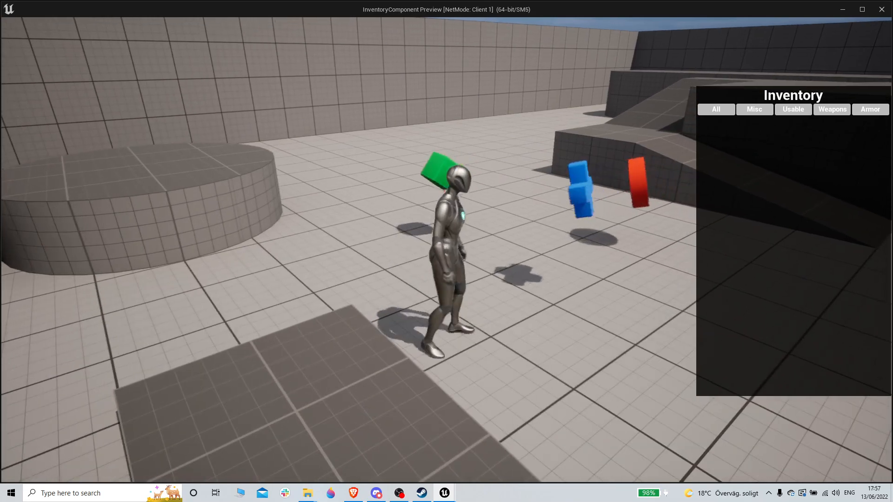
{"action": "key", "text": "Tab"}
{"action": "key", "text": "w"}
{"action": "key", "text": "e"}
{"action": "key", "text": "Escape"}
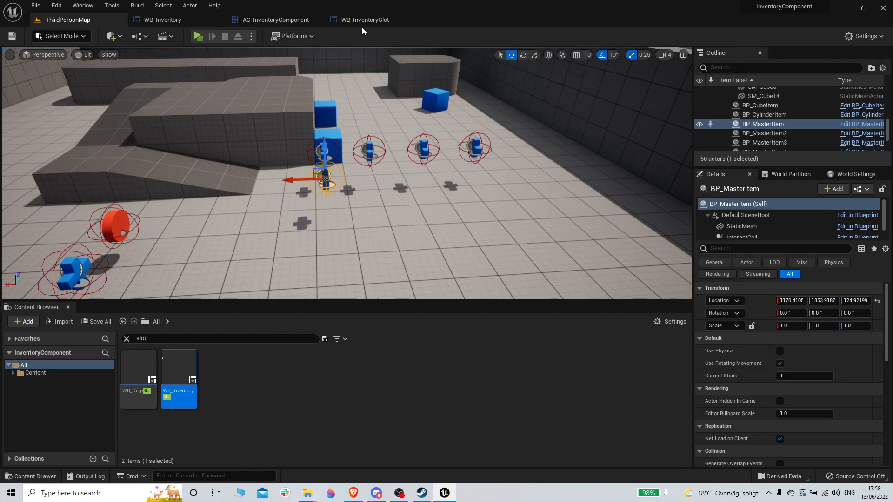
Open the WB_Inventory designer, select the All category button, and examine its style and event settings
{"action": "left_click", "coordinate": [157, 20]}
{"action": "scroll", "coordinate": [686, 193], "scroll_direction": "down", "scroll_amount": 3}
{"action": "scroll", "coordinate": [504, 182], "scroll_direction": "up", "scroll_amount": 2}
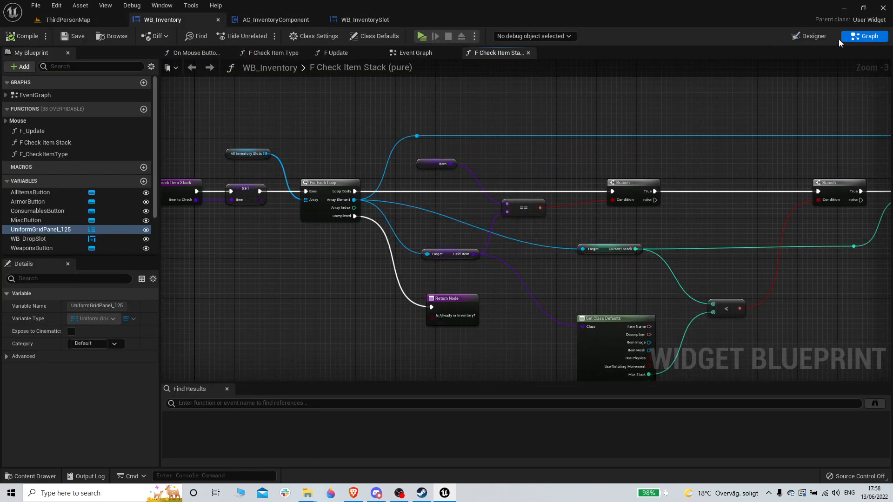
{"action": "left_click", "coordinate": [810, 36]}
{"action": "scroll", "coordinate": [506, 179], "scroll_direction": "up", "scroll_amount": 6}
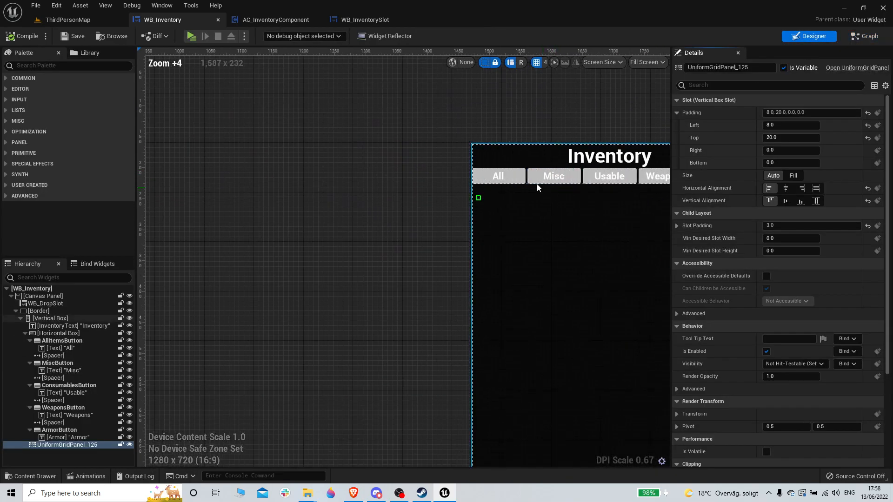
{"action": "left_click", "coordinate": [484, 176]}
{"action": "scroll", "coordinate": [831, 259], "scroll_direction": "down", "scroll_amount": 12}
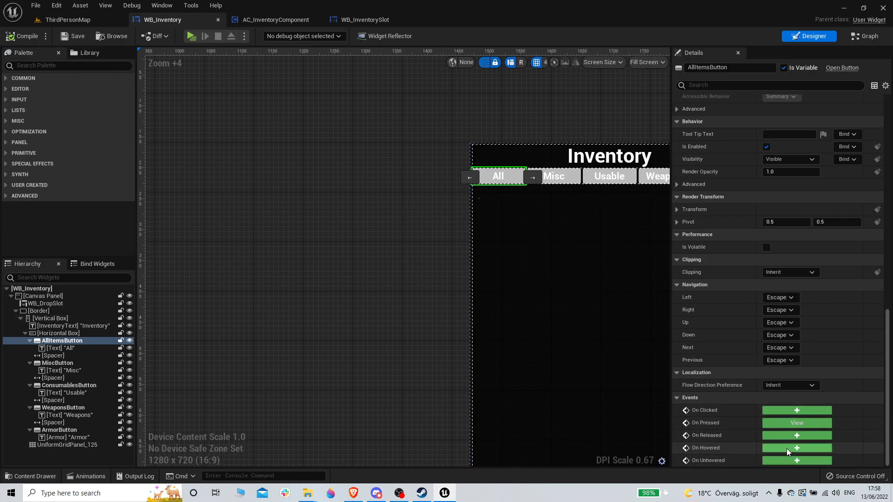
{"action": "scroll", "coordinate": [811, 400], "scroll_direction": "up", "scroll_amount": 15}
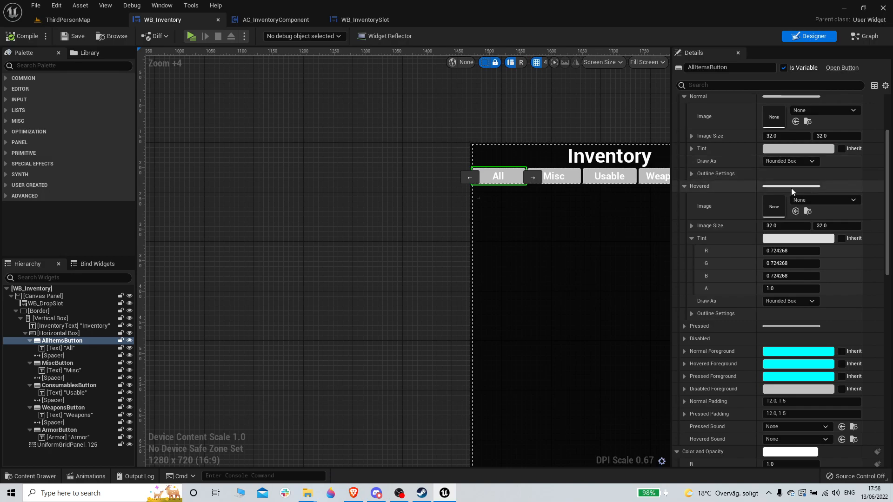
{"action": "right_click_drag", "start_coordinate": [413, 267], "coordinate": [289, 281]}
{"action": "scroll", "coordinate": [805, 154], "scroll_direction": "down", "scroll_amount": 8}
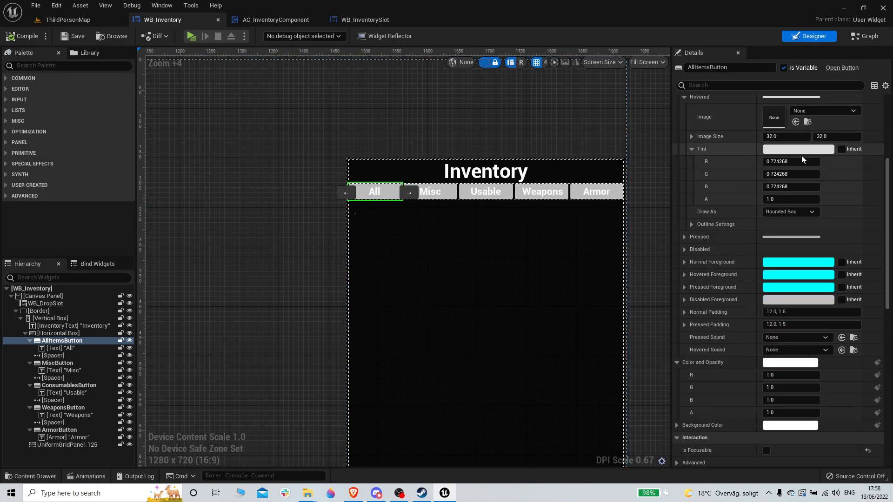
{"action": "scroll", "coordinate": [810, 217], "scroll_direction": "down", "scroll_amount": 10}
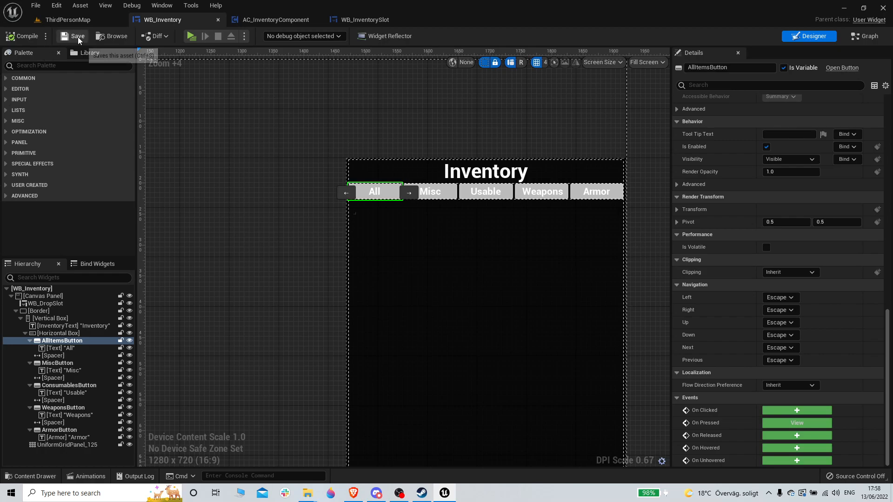
Play the level, open the inventory, pick up the blue cross item, and filter the inventory by All
{"action": "left_click", "coordinate": [187, 36]}
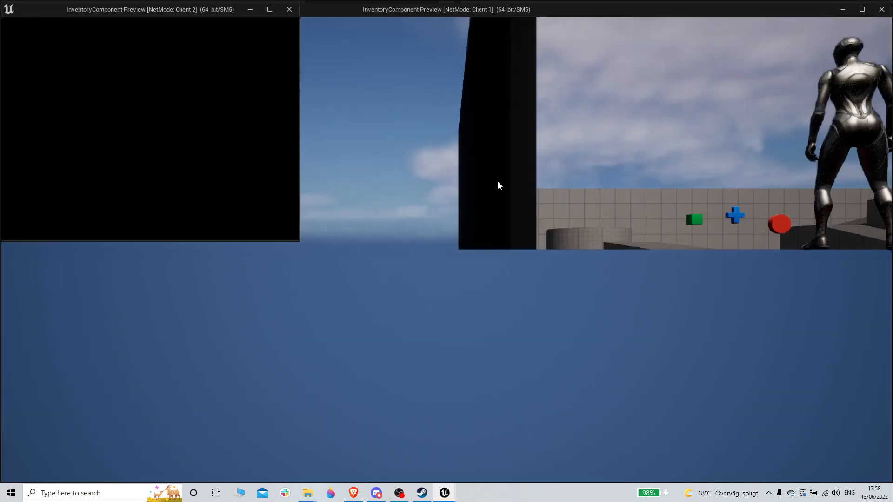
{"action": "left_click", "coordinate": [498, 181]}
{"action": "key", "text": "w"}
{"action": "key", "text": "Tab"}
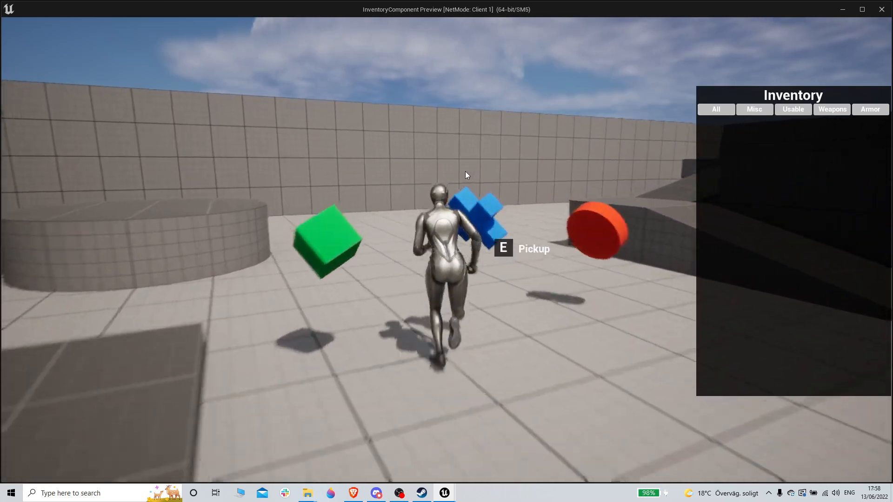
{"action": "key", "text": "e"}
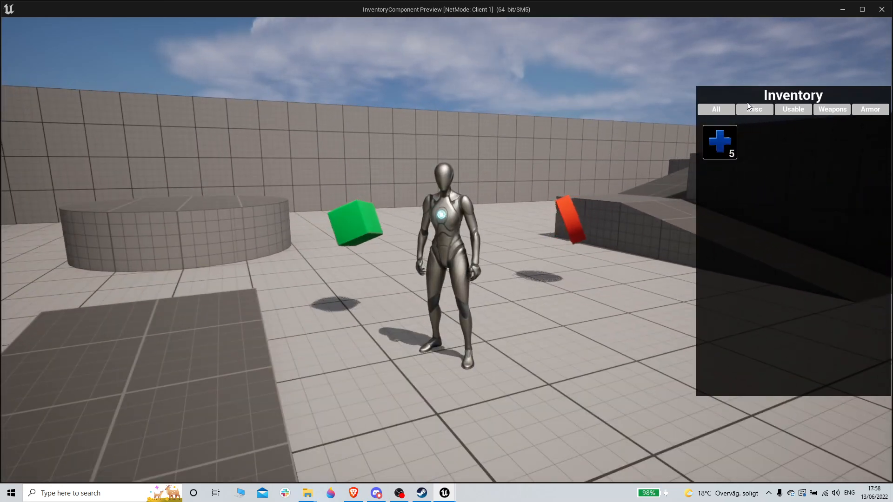
{"action": "left_click", "coordinate": [717, 110]}
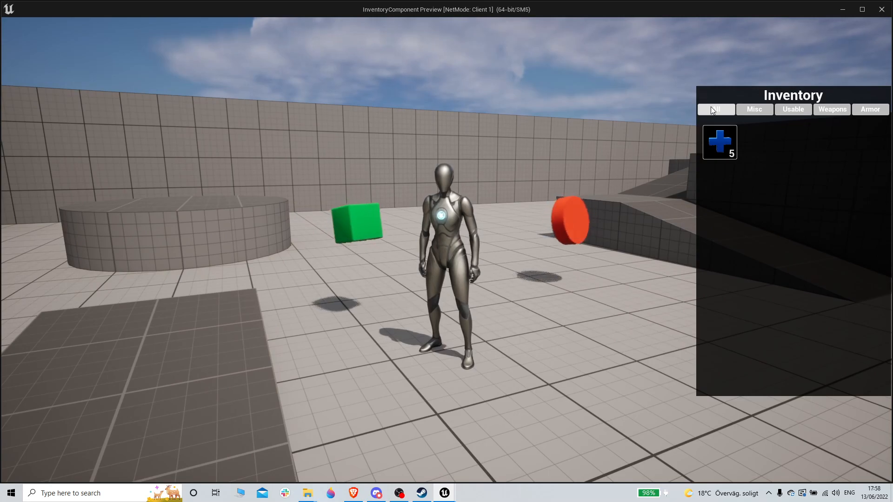
Test character movement after using the All filter, apply the filter again, and end the play session
{"action": "key", "text": "w"}
{"action": "key", "text": "a"}
{"action": "key", "text": "d"}
{"action": "key", "text": "s"}
{"action": "key", "text": "w"}
{"action": "key", "text": "s"}
{"action": "left_click", "coordinate": [722, 114]}
{"action": "key", "text": "Escape"}
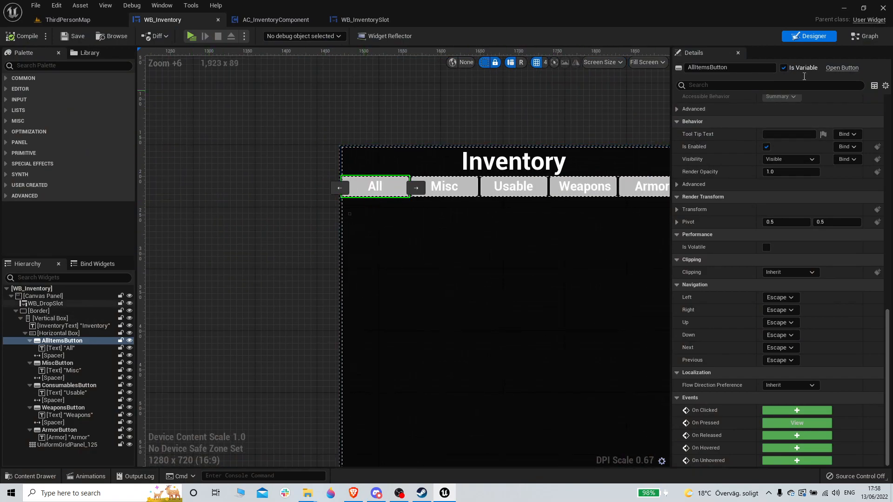
Return to the WB_Inventory designer and examine the All button's properties from its slot layout down to its events
{"action": "left_click", "coordinate": [866, 36]}
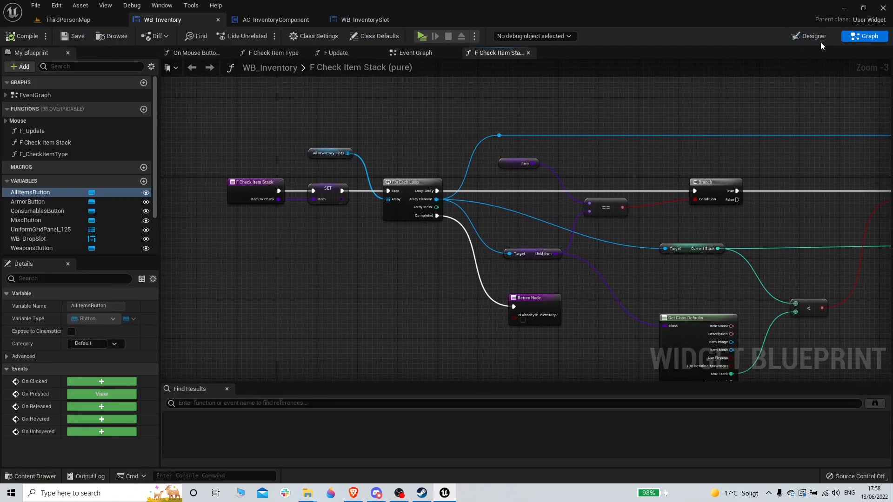
{"action": "left_click", "coordinate": [812, 36]}
{"action": "scroll", "coordinate": [445, 214], "scroll_direction": "up", "scroll_amount": 6}
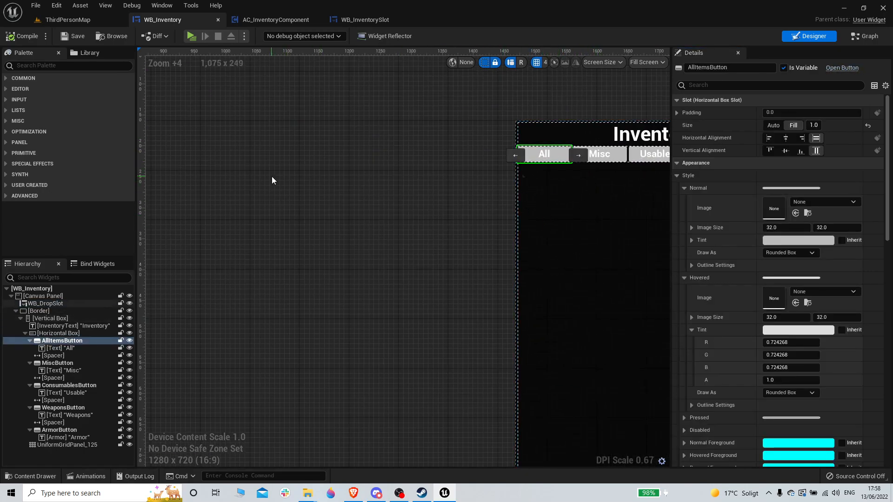
{"action": "right_click_drag", "start_coordinate": [545, 151], "coordinate": [437, 141]}
{"action": "scroll", "coordinate": [438, 124], "scroll_direction": "down", "scroll_amount": 1}
{"action": "scroll", "coordinate": [438, 124], "scroll_direction": "up", "scroll_amount": 2}
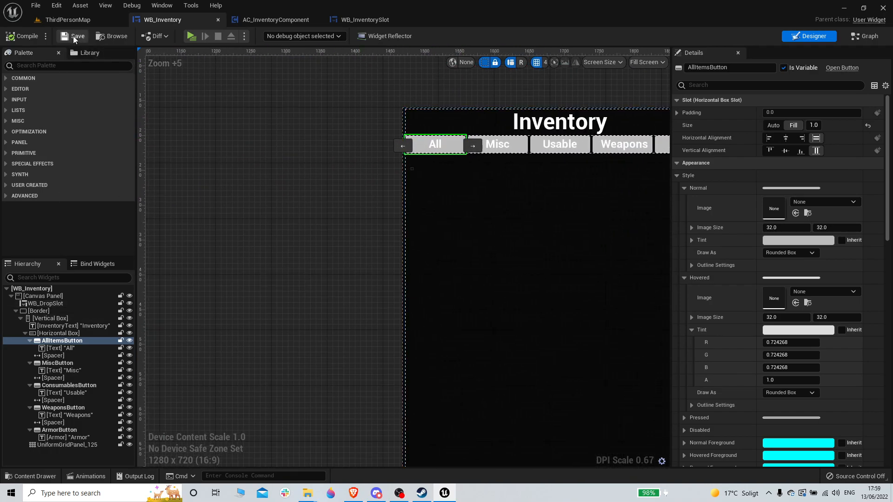
{"action": "right_click_drag", "start_coordinate": [419, 124], "coordinate": [346, 163]}
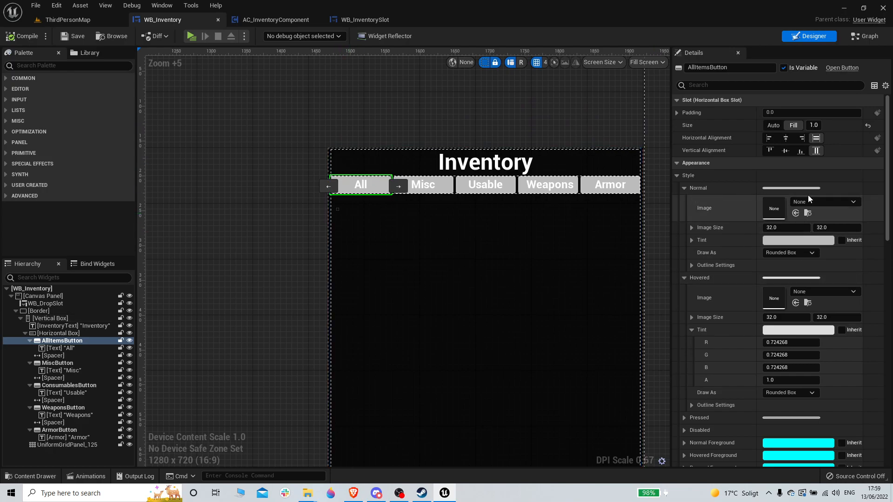
{"action": "scroll", "coordinate": [795, 217], "scroll_direction": "down", "scroll_amount": 10}
{"action": "scroll", "coordinate": [774, 258], "scroll_direction": "down", "scroll_amount": 4}
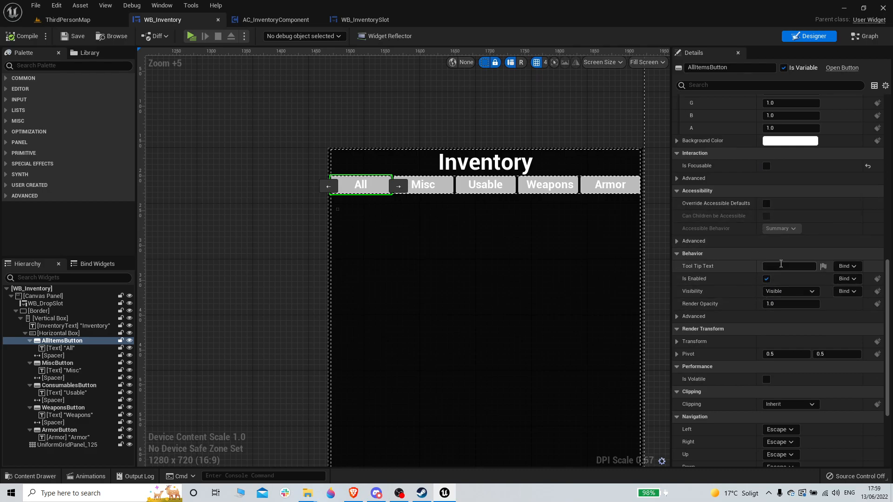
{"action": "scroll", "coordinate": [777, 258], "scroll_direction": "down", "scroll_amount": 5}
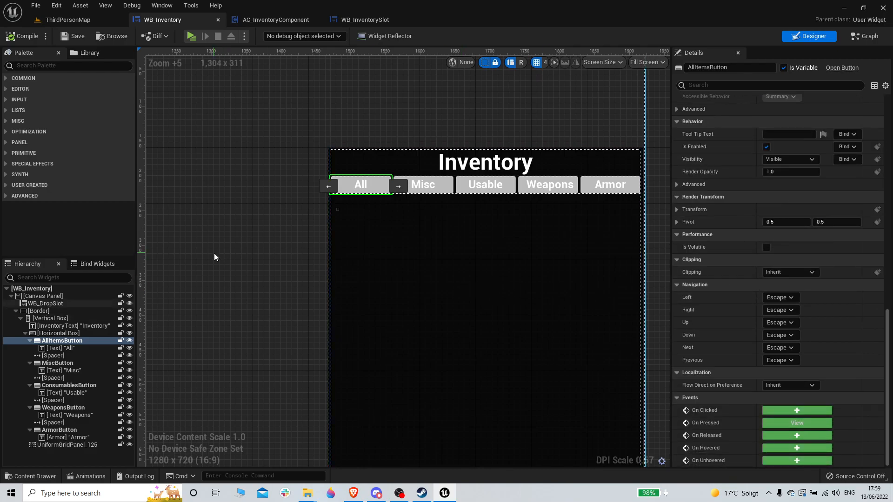
Select WB_DropSlot, reselect the All button, and examine its foreground, padding, and colour settings, collapsing Color and Opacity
{"action": "left_click", "coordinate": [205, 245]}
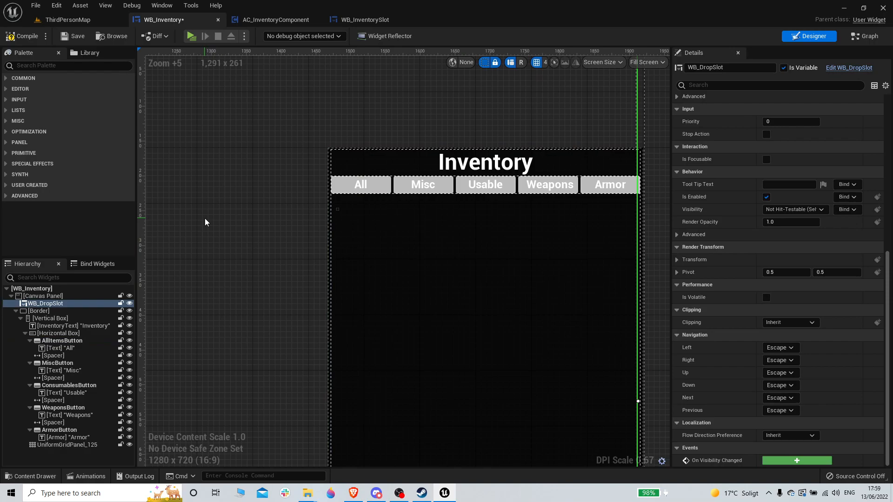
{"action": "scroll", "coordinate": [259, 249], "scroll_direction": "down", "scroll_amount": 4}
{"action": "scroll", "coordinate": [320, 206], "scroll_direction": "up", "scroll_amount": 3}
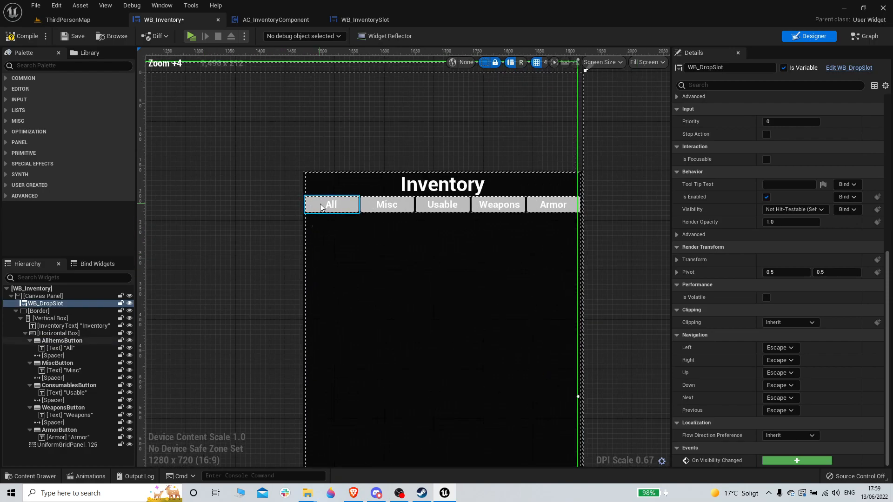
{"action": "left_click", "coordinate": [322, 206]}
{"action": "right_click_drag", "start_coordinate": [249, 206], "coordinate": [347, 199]}
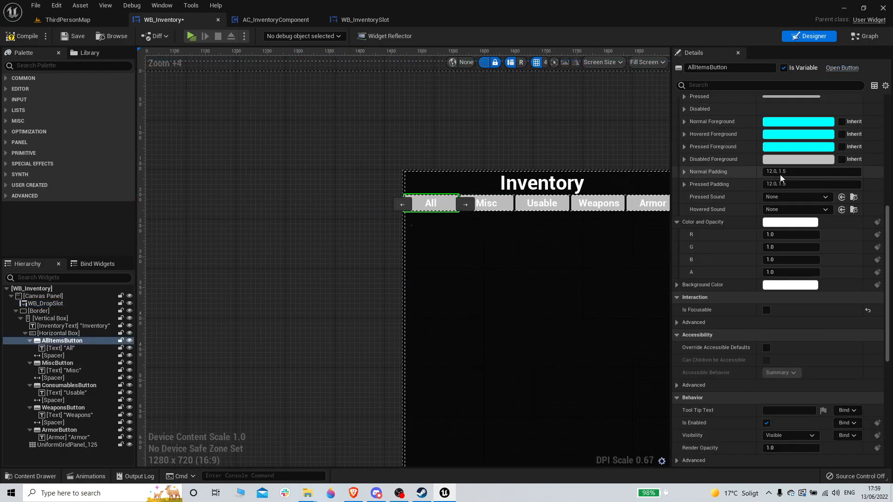
{"action": "left_click", "coordinate": [774, 163]}
{"action": "left_click", "coordinate": [735, 399]}
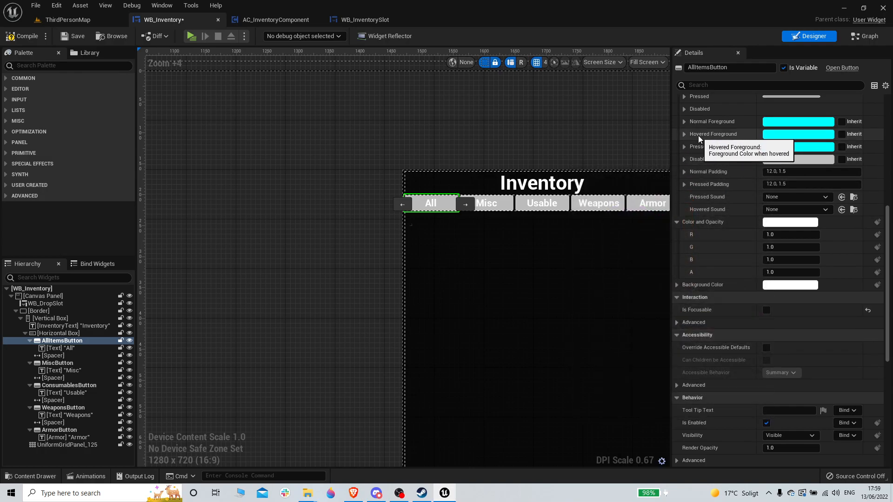
{"action": "scroll", "coordinate": [693, 145], "scroll_direction": "up", "scroll_amount": 2}
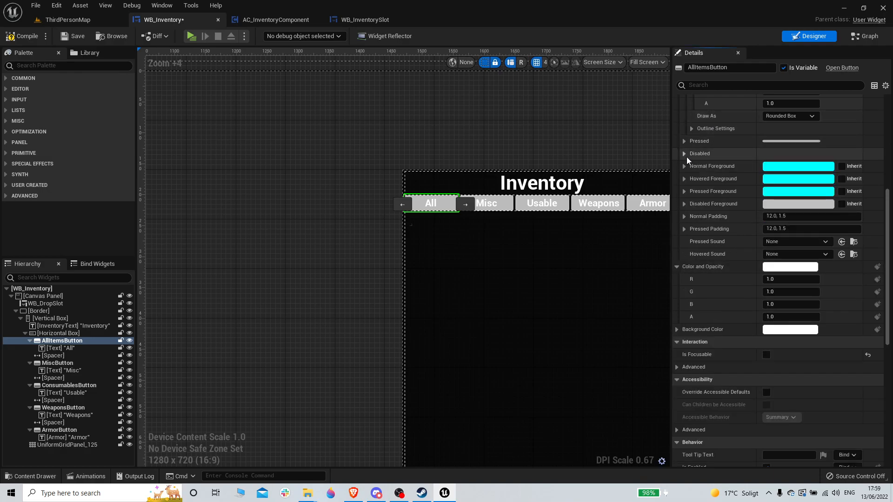
{"action": "left_click", "coordinate": [677, 267]}
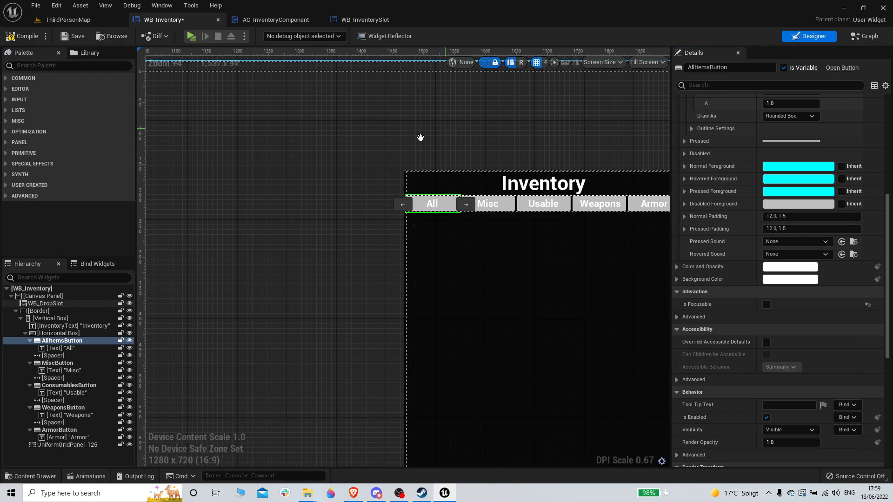
Play the level again, run to the row of blue cross items, pick one up, and open the inventory
{"action": "right_click_drag", "start_coordinate": [444, 130], "coordinate": [68, 151]}
{"action": "scroll", "coordinate": [263, 172], "scroll_direction": "down", "scroll_amount": 4}
{"action": "right_click_drag", "start_coordinate": [262, 163], "coordinate": [621, 156]}
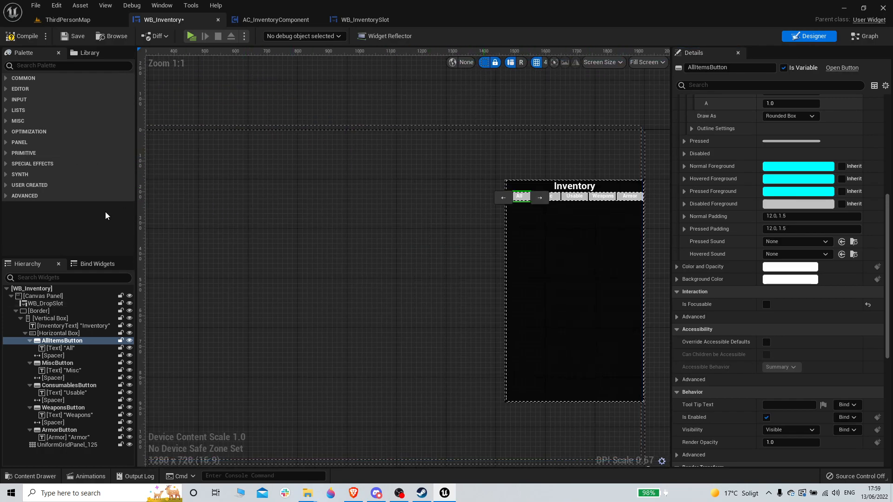
{"action": "right_click_drag", "start_coordinate": [350, 178], "coordinate": [135, 189]}
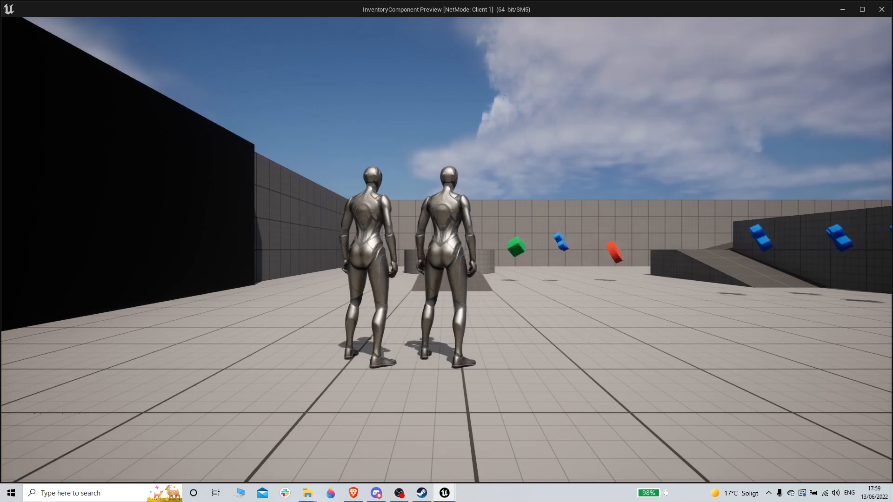
{"action": "key", "text": "w"}
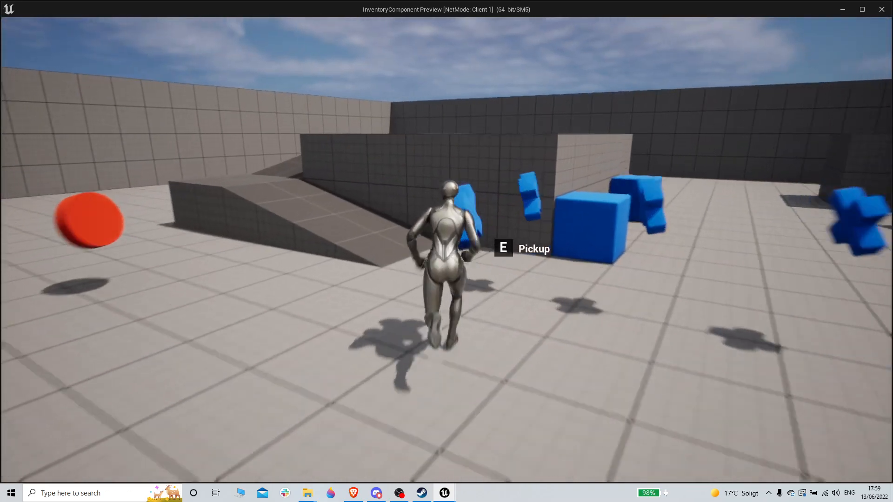
{"action": "key", "text": "d"}
{"action": "key", "text": "s"}
{"action": "key", "text": "w"}
{"action": "key", "text": "e"}
{"action": "key", "text": "Tab"}
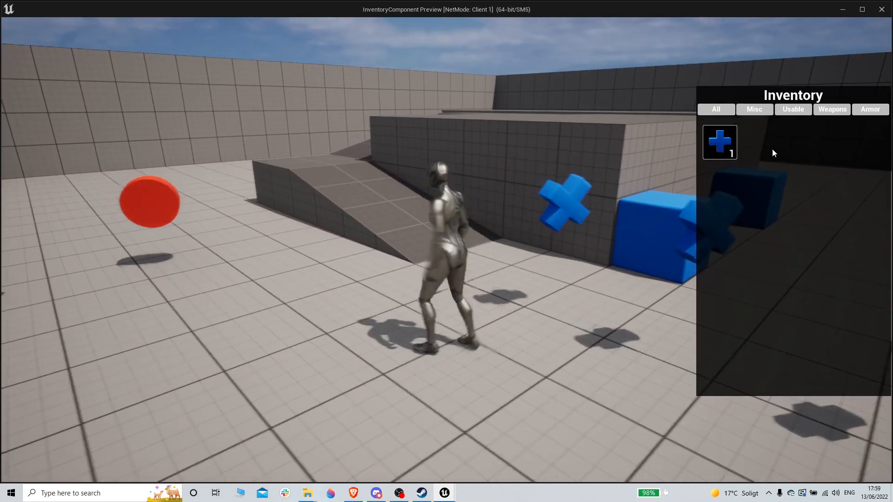
Move the character with the inventory open, filter the items by Usable, and end the play session
{"action": "key", "text": "s"}
{"action": "key", "text": "a"}
{"action": "key", "text": "w"}
{"action": "left_click", "coordinate": [781, 113]}
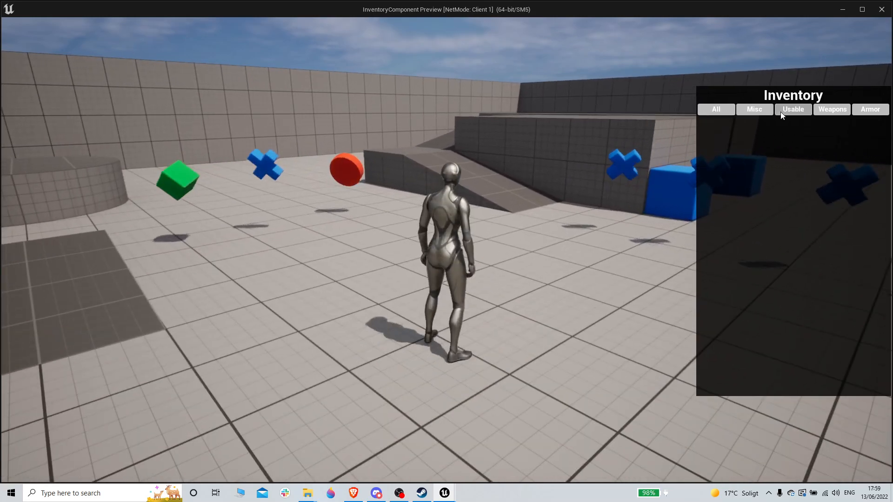
{"action": "key", "text": "Escape"}
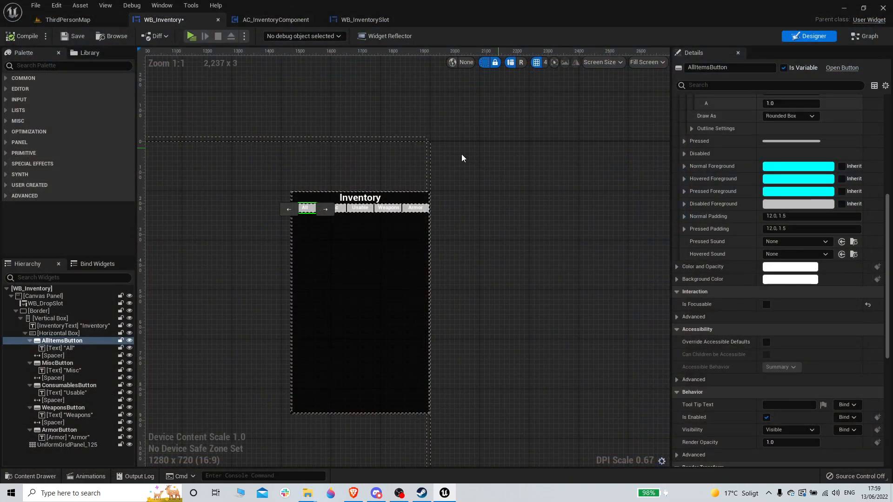
Return to ThirdPersonMap and show the WB_InventorySlot asset in its containing Widgets folder
{"action": "scroll", "coordinate": [295, 233], "scroll_direction": "up", "scroll_amount": 2}
{"action": "right_click_drag", "start_coordinate": [225, 166], "coordinate": [480, 145]}
{"action": "left_click", "coordinate": [75, 23]}
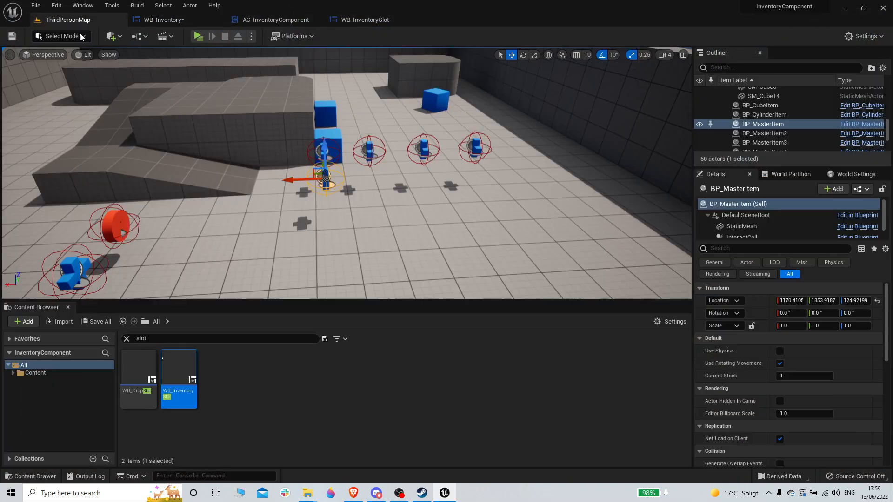
{"action": "right_click", "coordinate": [179, 374]}
{"action": "mouse_move", "coordinate": [246, 260]}
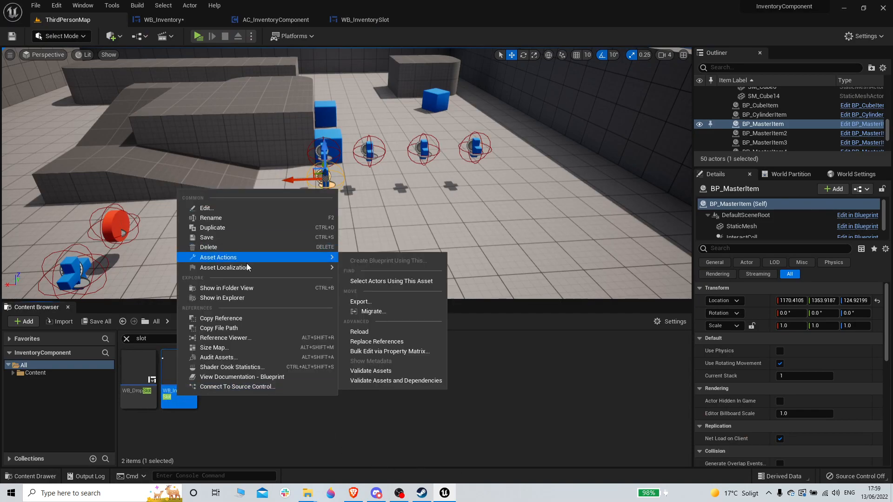
{"action": "left_click", "coordinate": [272, 289]}
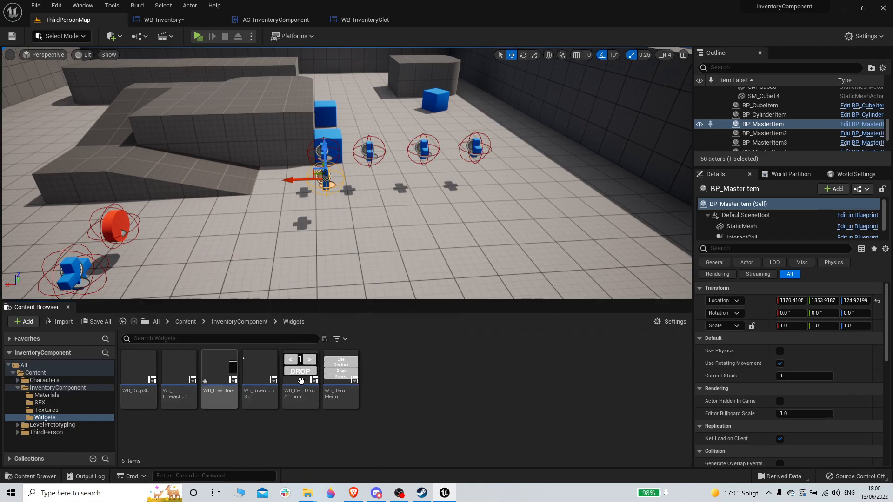
Create a Widget Blueprint based on User Widget in the Widgets folder and name it WB_CategoryButton
{"action": "right_click", "coordinate": [417, 373]}
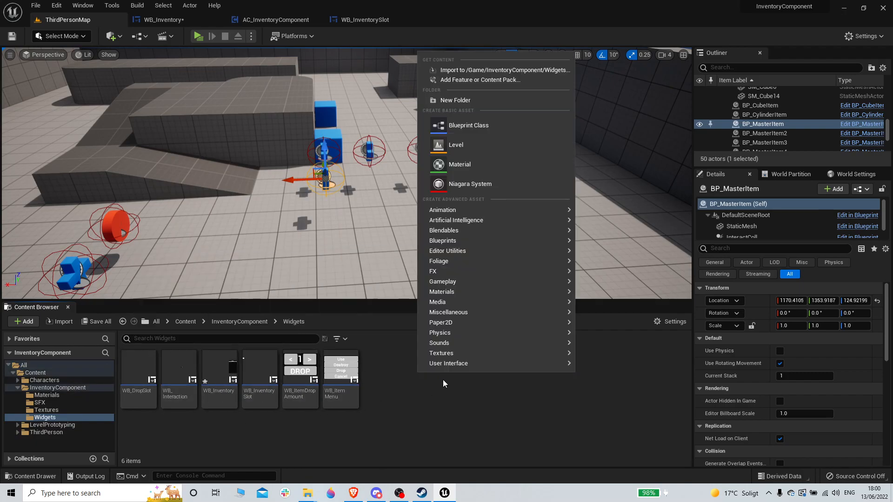
{"action": "mouse_move", "coordinate": [467, 365]}
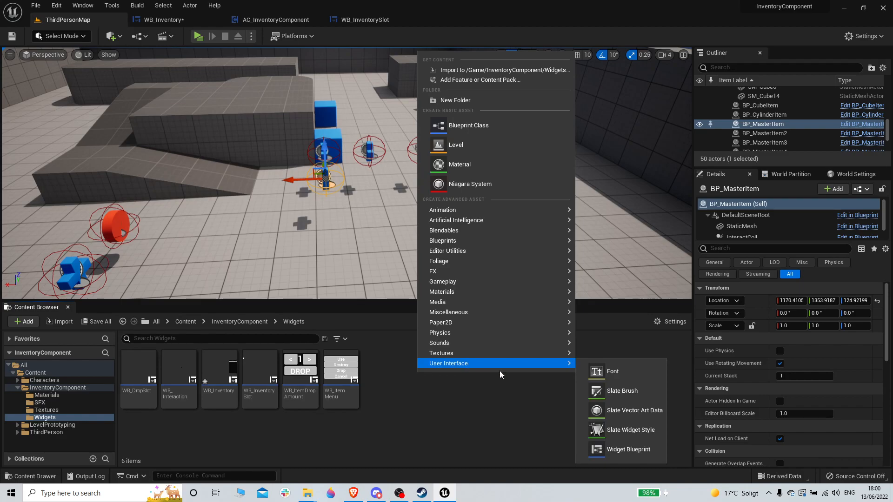
{"action": "left_click", "coordinate": [635, 457]}
{"action": "type", "text": "W"}
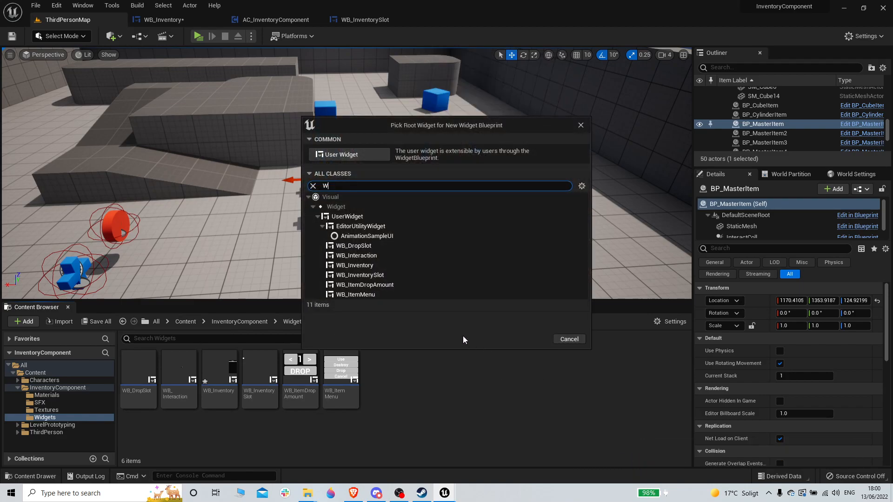
{"action": "left_click", "coordinate": [345, 155]}
{"action": "type", "text": "WB_"}
{"action": "type", "text": "Categor"}
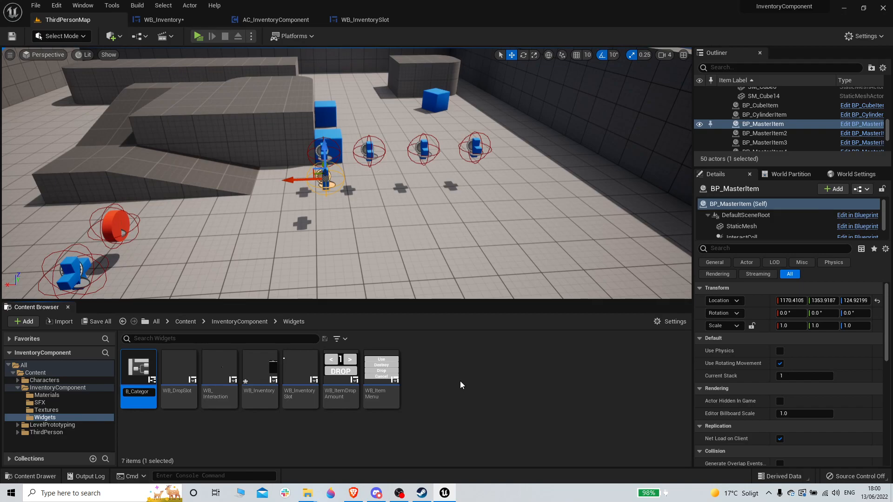
{"action": "type", "text": "yButton"}
{"action": "key", "text": "Return"}
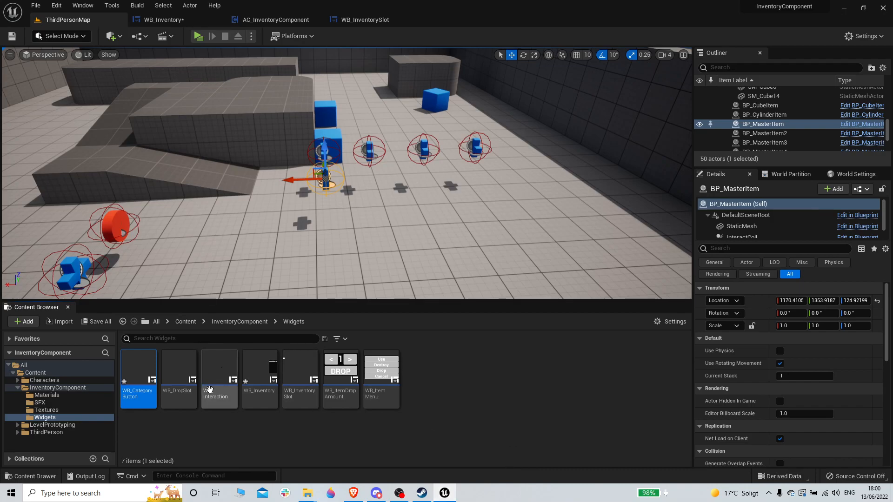
Open WB_CategoryButton in the designer and add a Canvas Panel as its root widget
{"action": "double_click", "coordinate": [139, 372]}
{"action": "right_click_drag", "start_coordinate": [268, 106], "coordinate": [528, 171]}
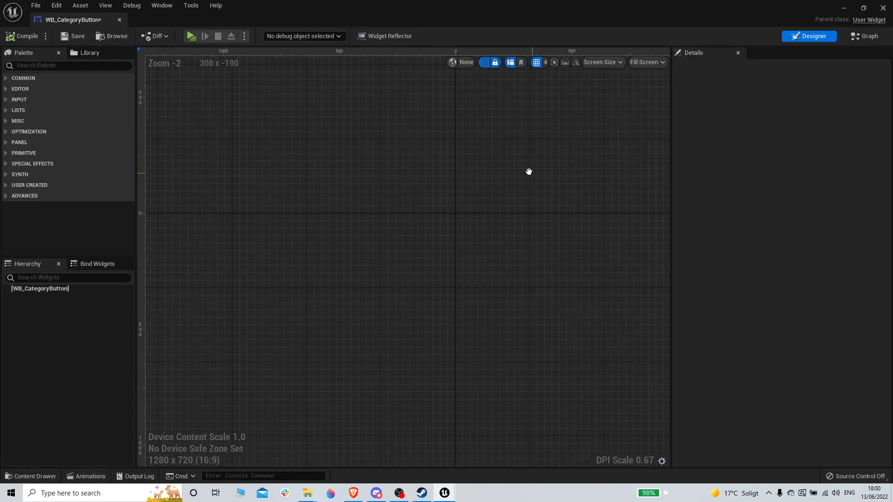
{"action": "left_click", "coordinate": [38, 68]}
{"action": "type", "text": "canv"}
{"action": "left_click_drag", "start_coordinate": [47, 88], "coordinate": [65, 291]}
{"action": "scroll", "coordinate": [523, 253], "scroll_direction": "up", "scroll_amount": 3}
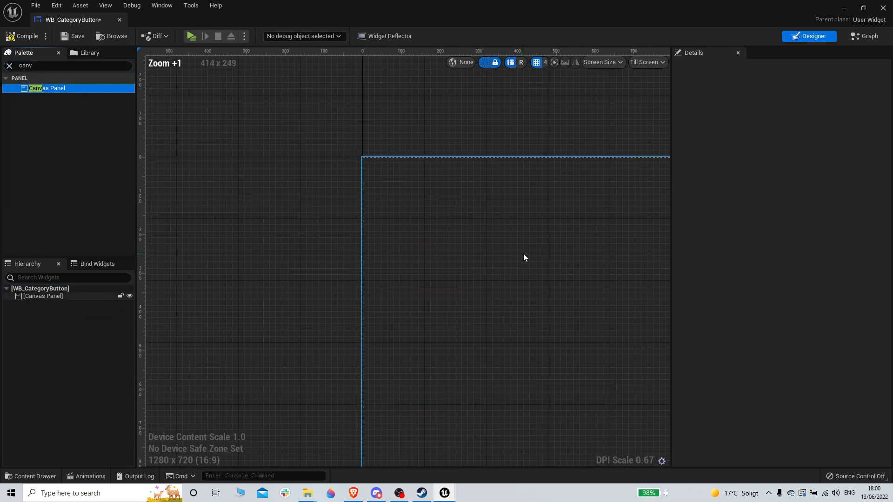
Add a Button widget to the Canvas Panel and rename it Button
{"action": "left_click_drag", "start_coordinate": [37, 67], "coordinate": [60, 298]}
{"action": "type", "text": "butto"}
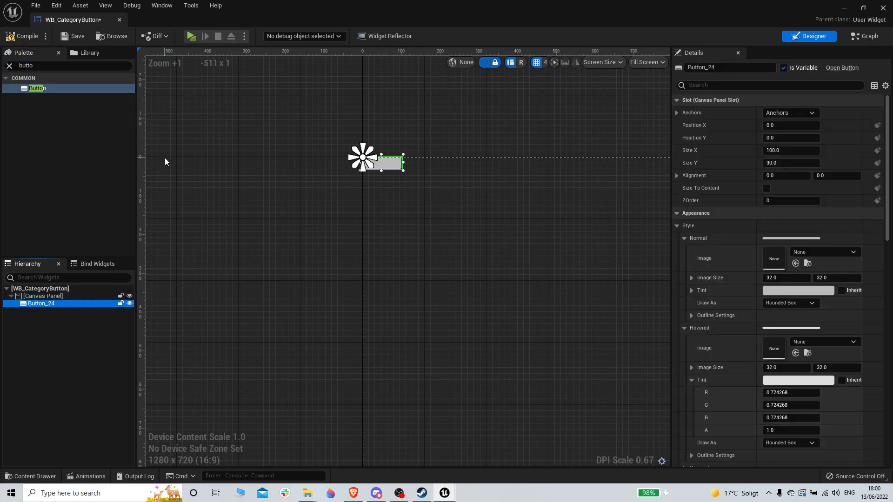
{"action": "double_click", "coordinate": [61, 305]}
{"action": "type", "text": "C"}
{"action": "key", "text": "BackSpace"}
{"action": "type", "text": "Button"}
{"action": "key", "text": "Return"}
Add a Text widget as a child of the button and compile the widget
{"action": "left_click", "coordinate": [52, 70]}
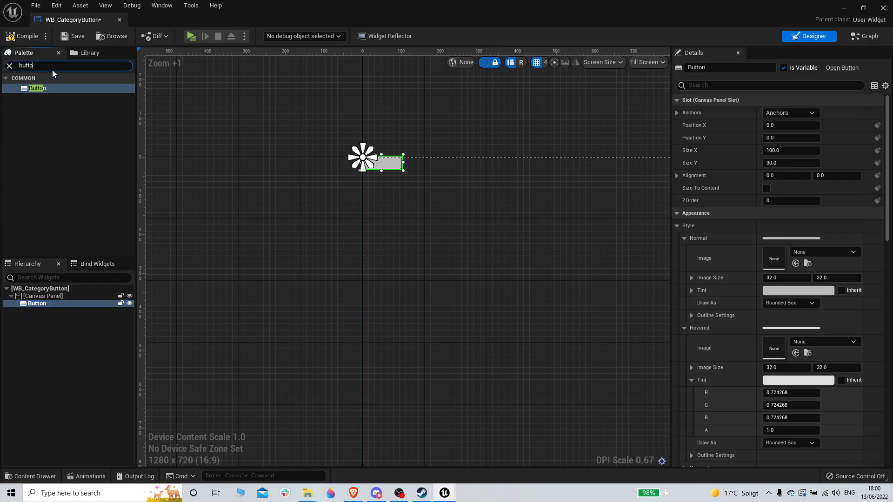
{"action": "type", "text": "tex"}
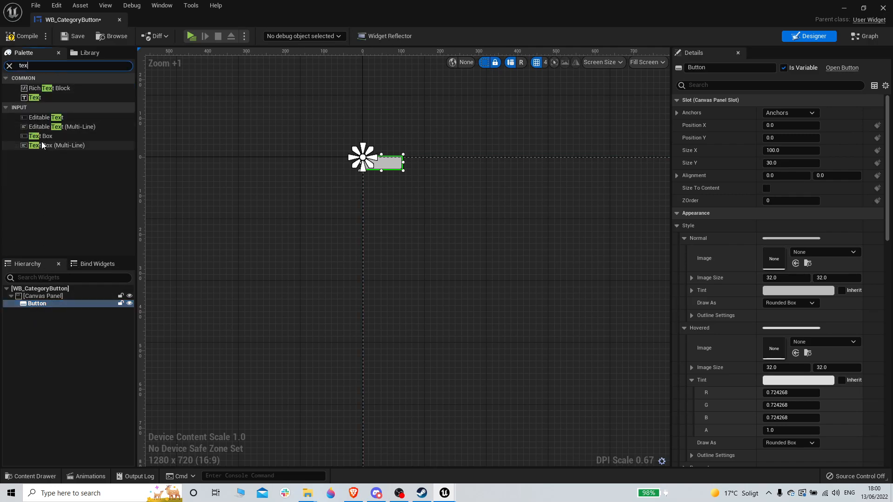
{"action": "left_click_drag", "start_coordinate": [44, 138], "coordinate": [66, 152]}
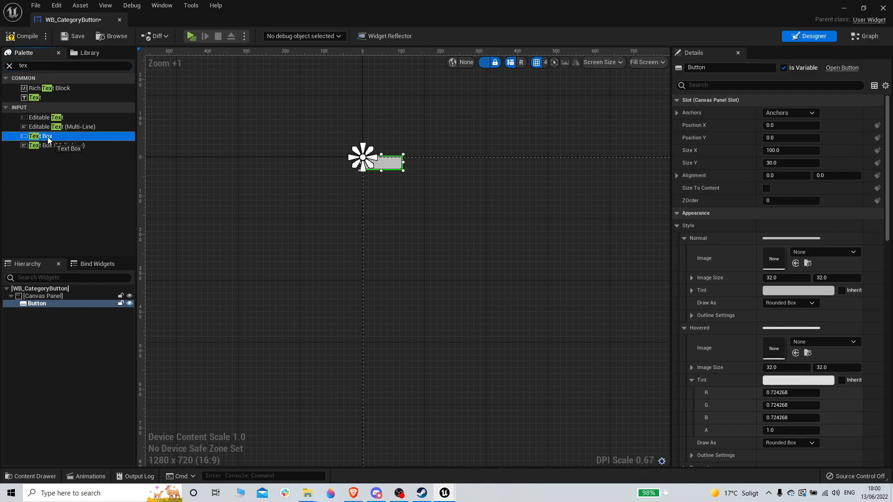
{"action": "left_click_drag", "start_coordinate": [35, 100], "coordinate": [48, 302]}
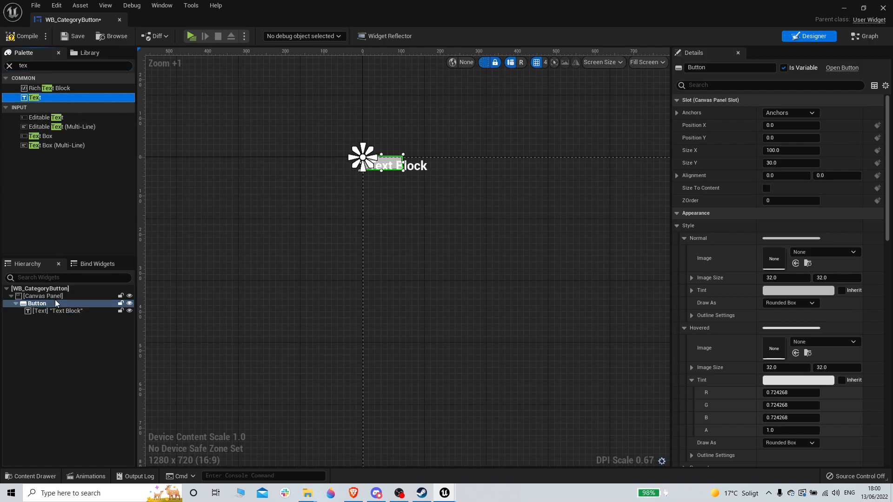
{"action": "scroll", "coordinate": [379, 169], "scroll_direction": "up", "scroll_amount": 3}
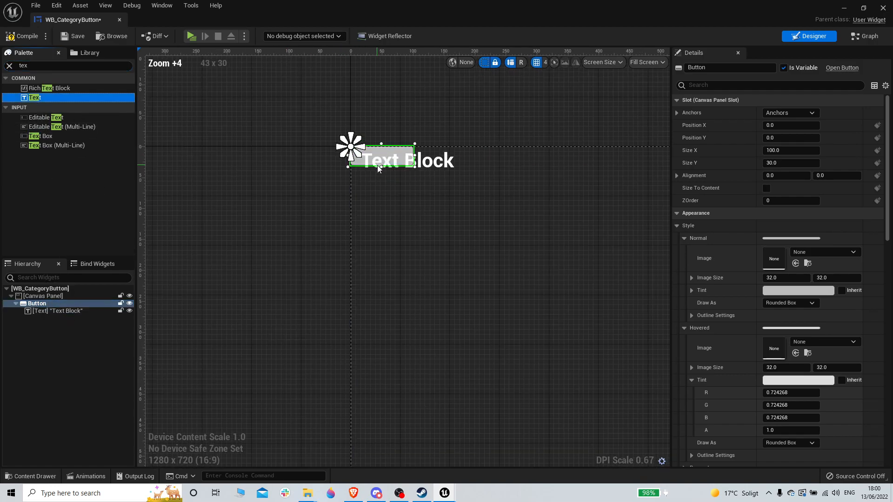
{"action": "left_click", "coordinate": [24, 37]}
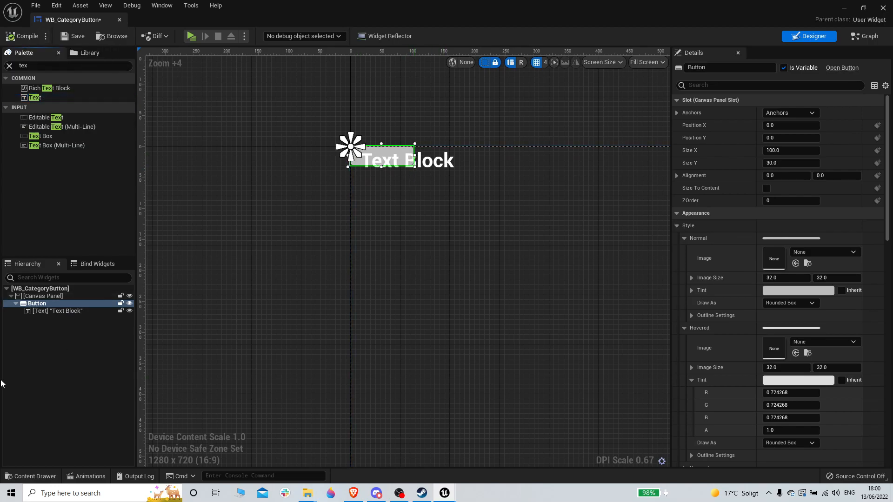
Enlarge the button on the canvas to about 180 by 47 so it encloses its text, and save the widget
{"action": "left_click_drag", "start_coordinate": [414, 169], "coordinate": [464, 178]}
{"action": "scroll", "coordinate": [443, 149], "scroll_direction": "down", "scroll_amount": 1}
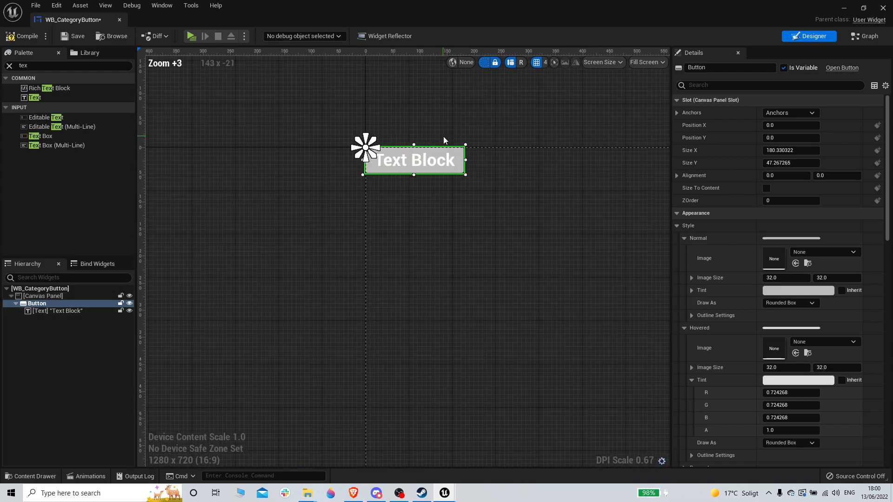
{"action": "left_click", "coordinate": [77, 36]}
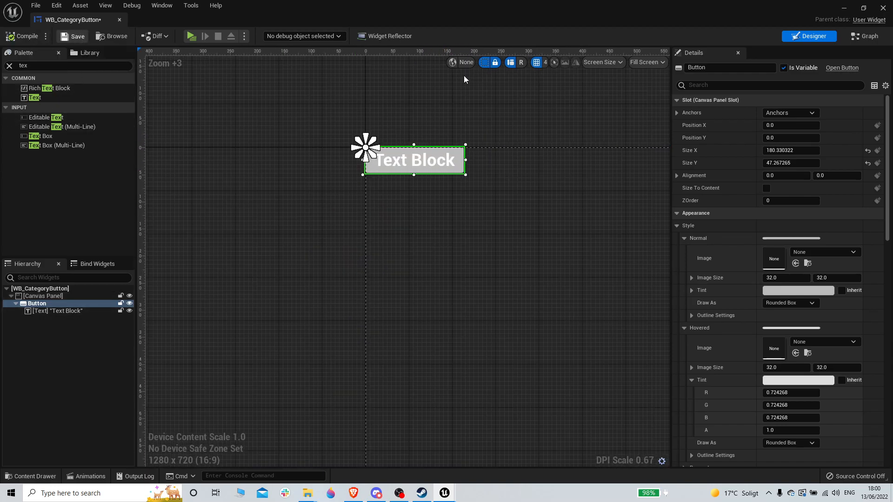
Set the button's canvas slot size to 200 by 50
{"action": "left_click", "coordinate": [791, 150]}
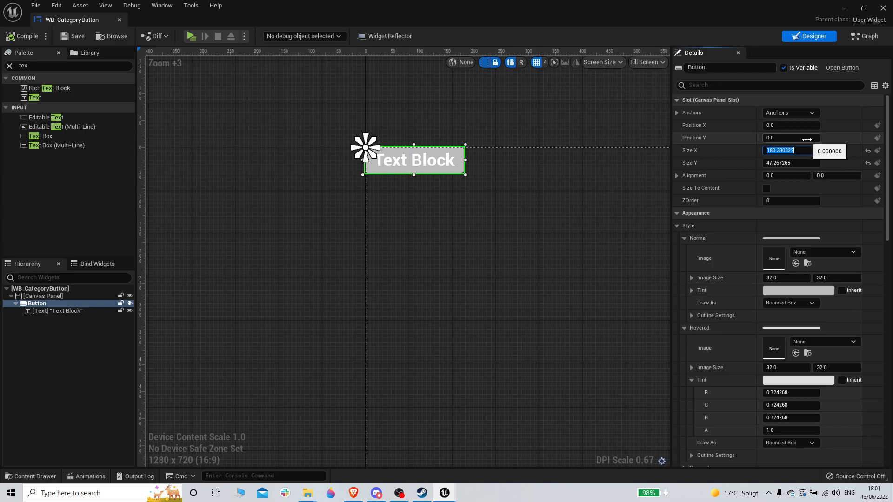
{"action": "key", "text": "Tab"}
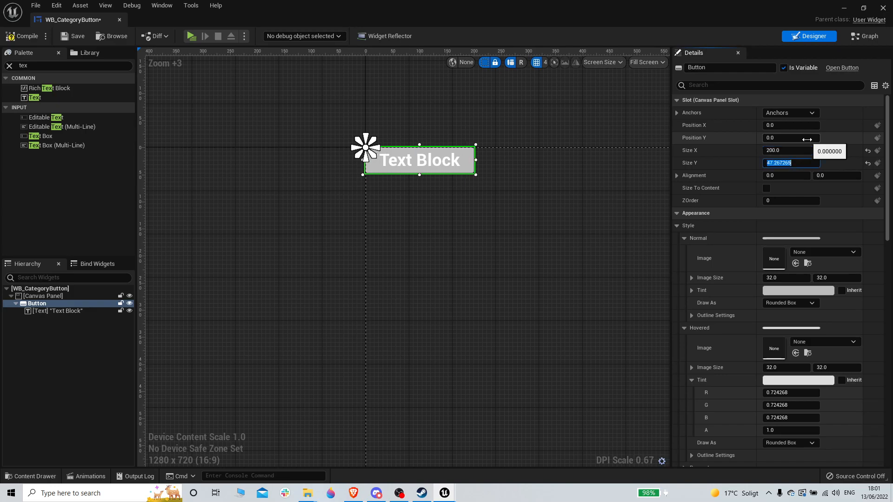
{"action": "type", "text": "50"}
{"action": "key", "text": "Return"}
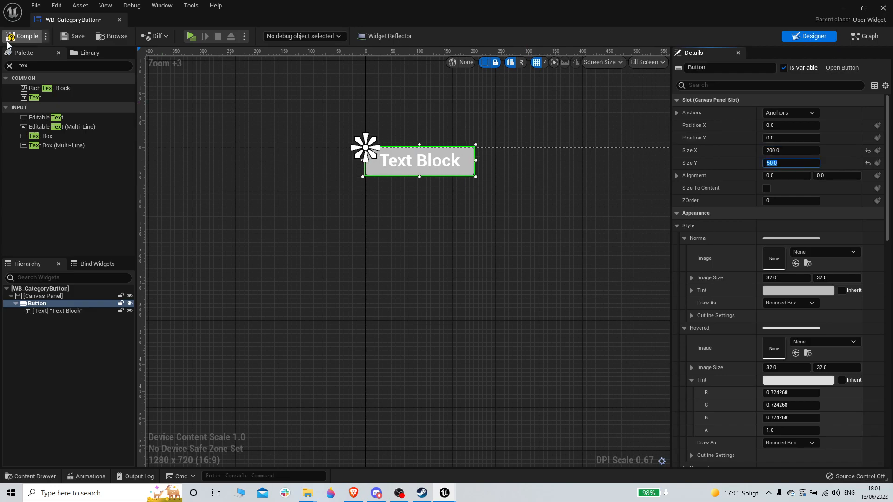
Set the font size of the text block inside the button to 14
{"action": "left_click", "coordinate": [421, 160]}
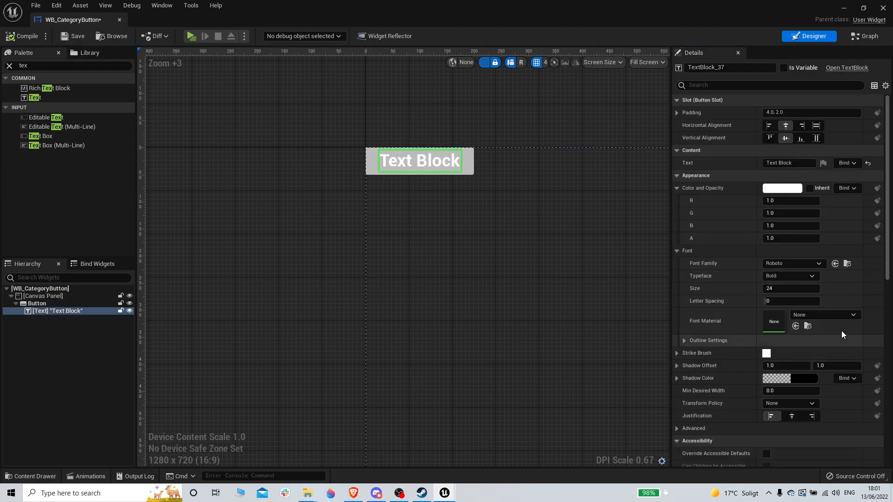
{"action": "left_click", "coordinate": [786, 289]}
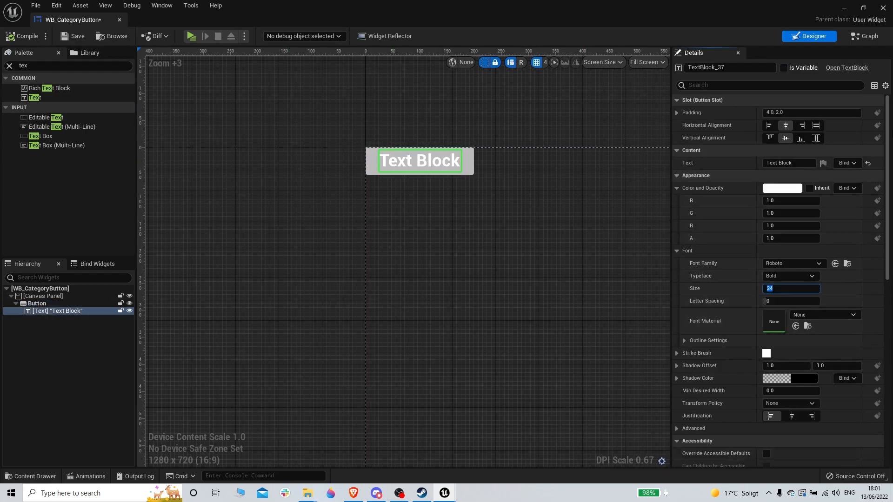
{"action": "type", "text": "14"}
{"action": "key", "text": "Return"}
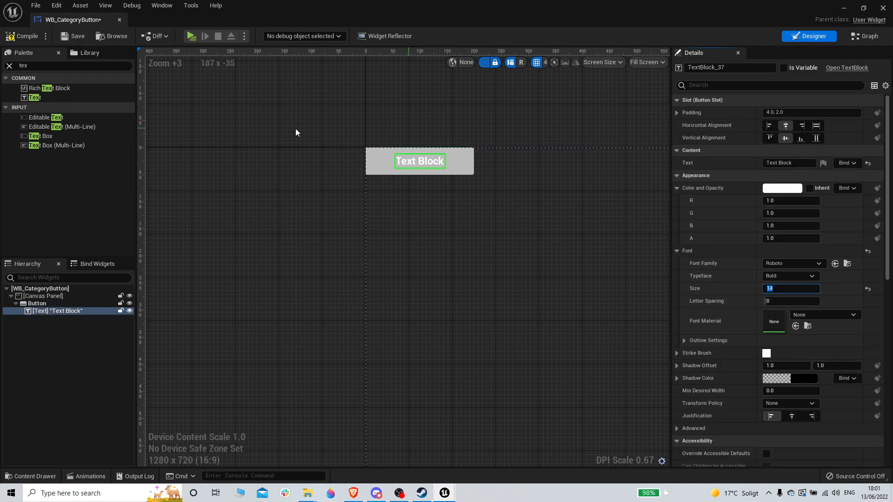
Reselect the button and set its Size X to 150, trying 100 first
{"action": "left_click", "coordinate": [383, 171]}
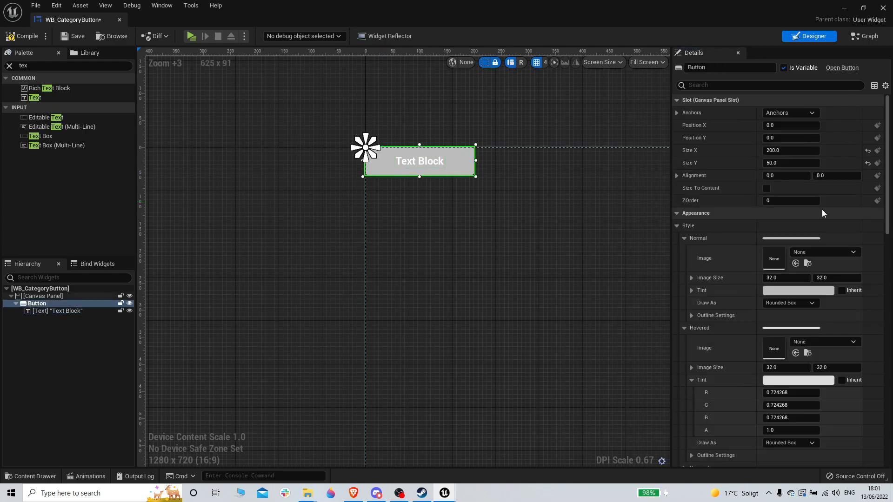
{"action": "left_click", "coordinate": [411, 161]}
{"action": "left_click", "coordinate": [363, 169]}
{"action": "left_click", "coordinate": [779, 148]}
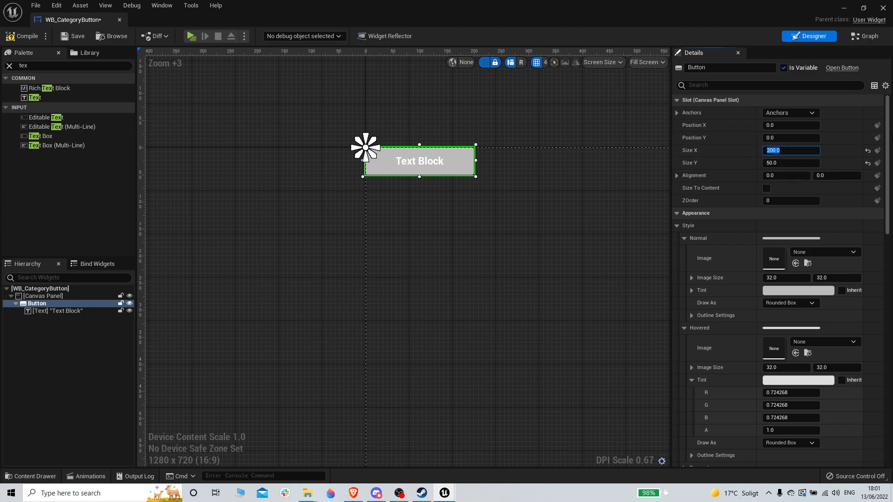
{"action": "type", "text": "100"}
{"action": "key", "text": "Return"}
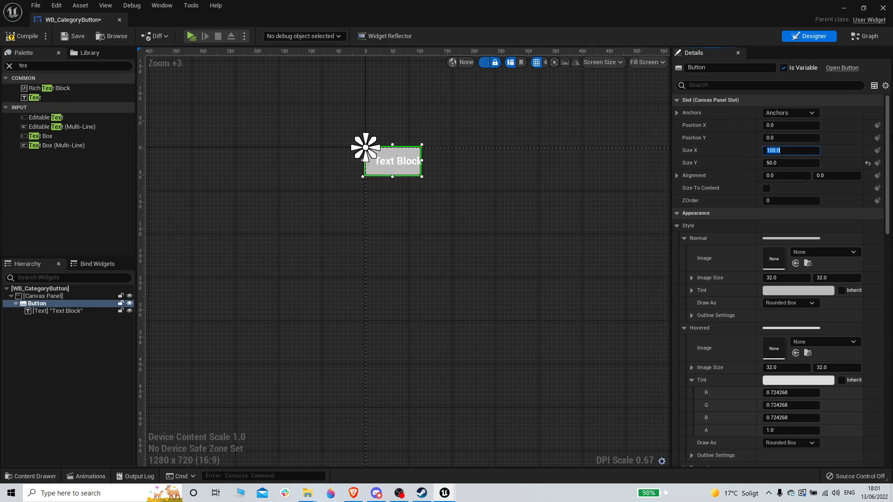
{"action": "key", "text": "Return"}
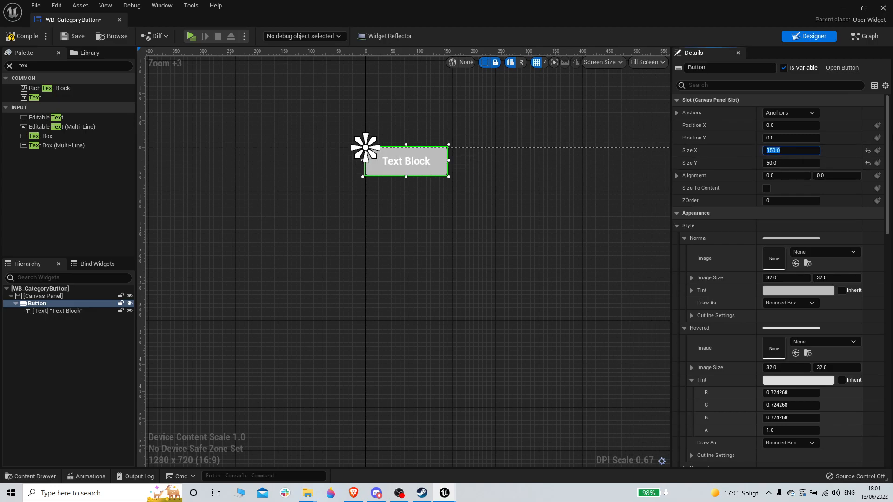
Set the button's Size Y to 35 after trying 30 and 40
{"action": "key", "text": "Tab"}
{"action": "type", "text": "30"}
{"action": "key", "text": "Return"}
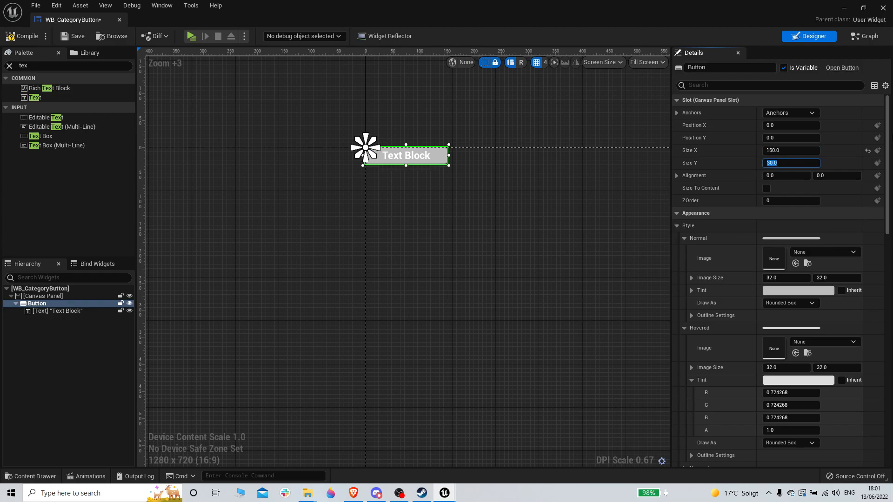
{"action": "type", "text": "40"}
{"action": "key", "text": "Return"}
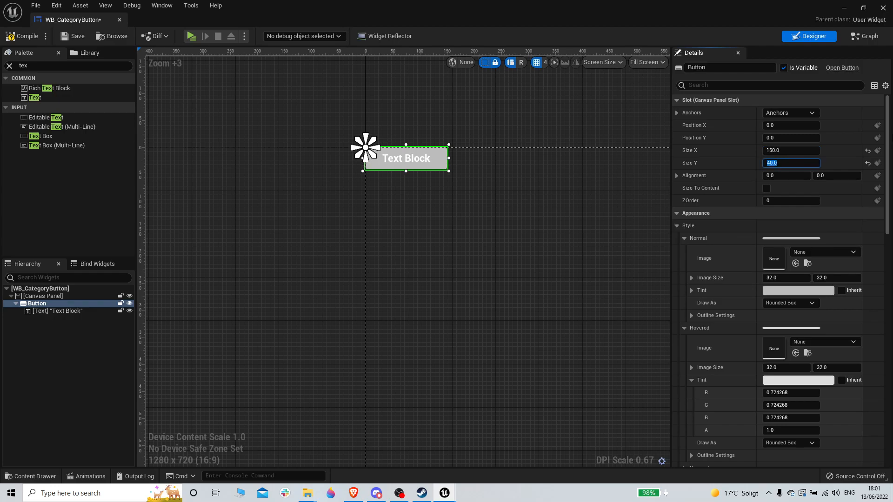
{"action": "type", "text": "35"}
{"action": "key", "text": "Return"}
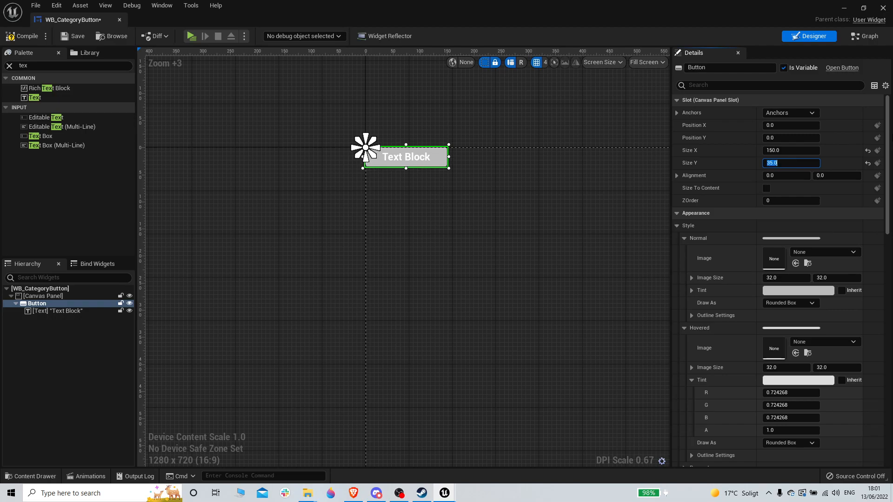
Set the text block's left and right padding to 0 and reselect the button
{"action": "scroll", "coordinate": [520, 125], "scroll_direction": "up", "scroll_amount": 5}
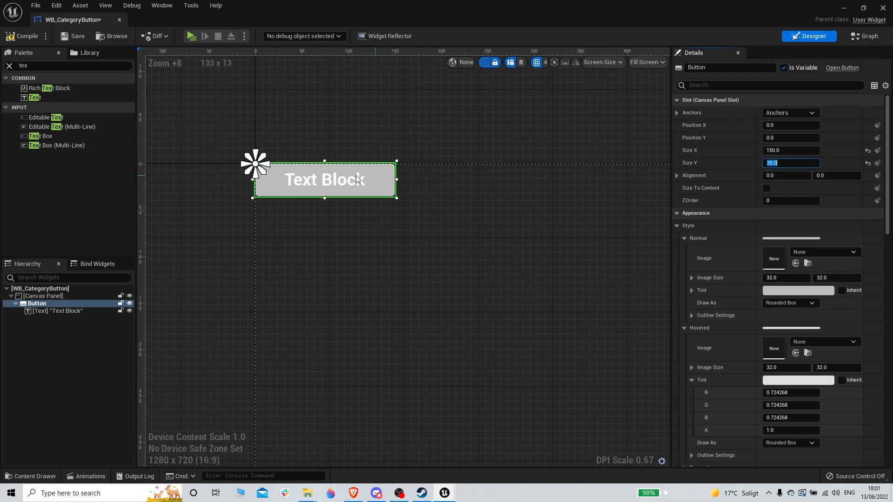
{"action": "left_click", "coordinate": [316, 180]}
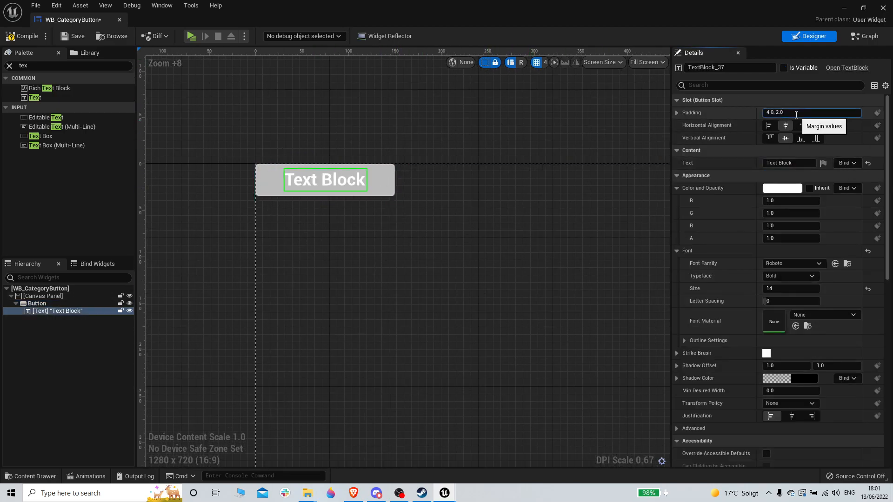
{"action": "left_click", "coordinate": [678, 113]}
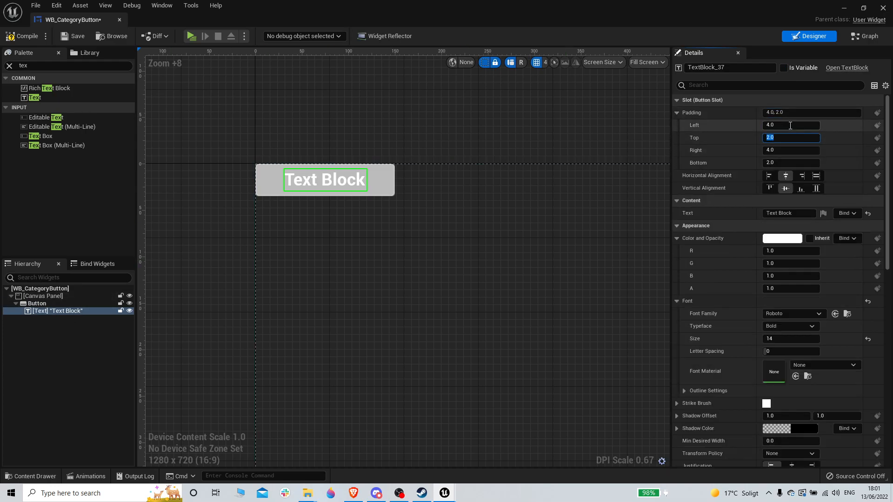
{"action": "type", "text": "0"}
{"action": "key", "text": "Return"}
{"action": "left_click", "coordinate": [790, 150]}
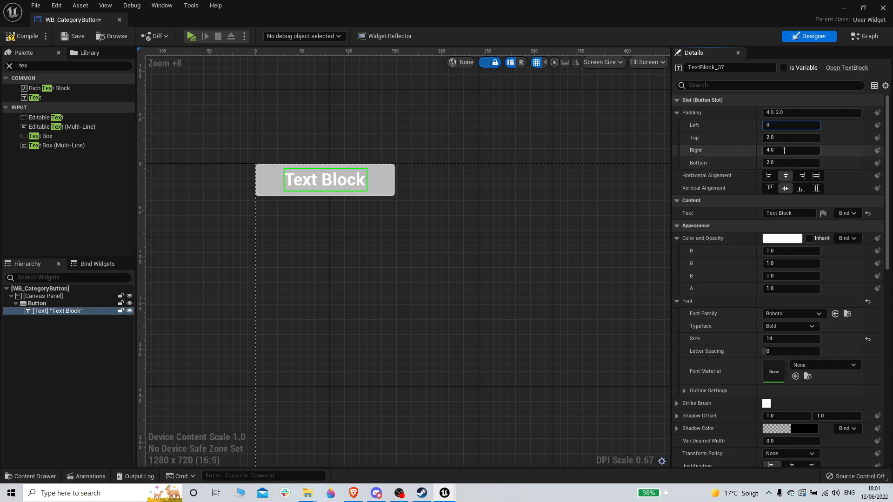
{"action": "type", "text": "0"}
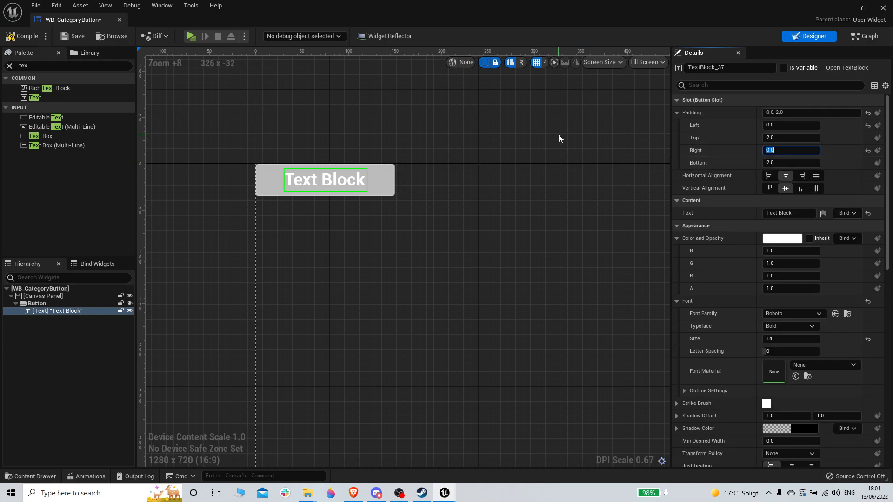
{"action": "left_click", "coordinate": [393, 166]}
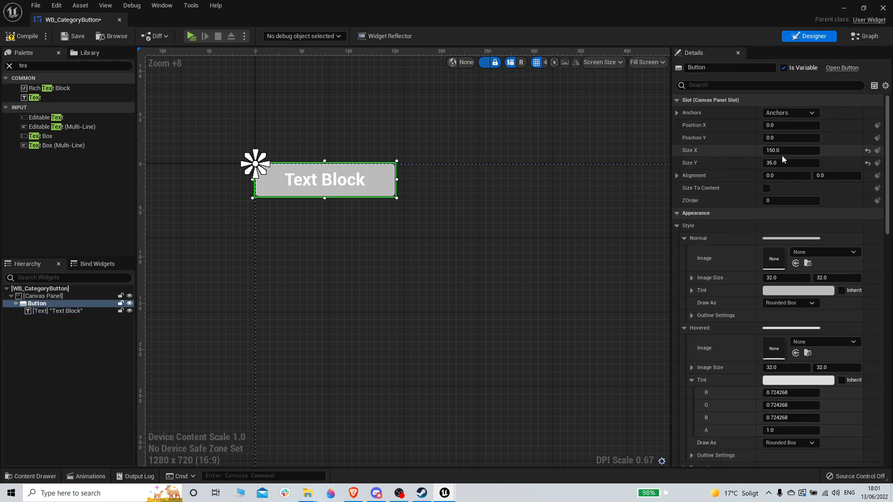
Set the button's Size X to 125, trying 130 first
{"action": "left_click", "coordinate": [799, 148]}
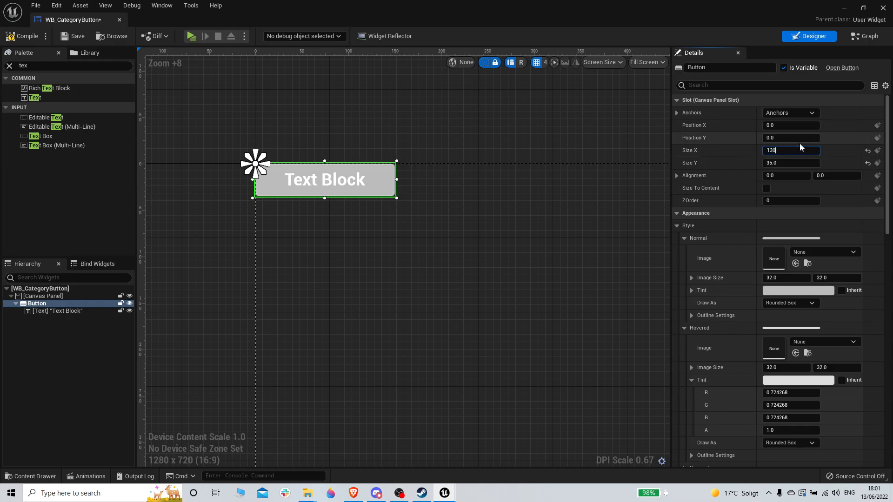
{"action": "type", "text": "130"}
{"action": "key", "text": "Return"}
{"action": "type", "text": "125"}
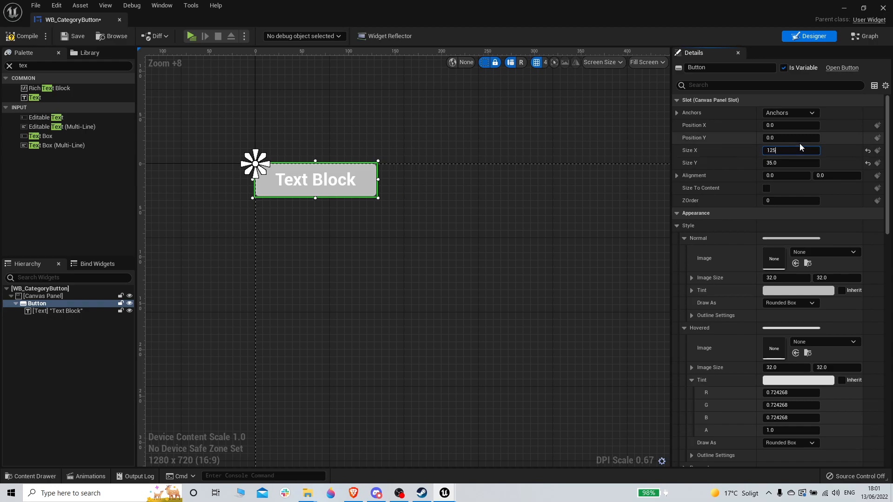
{"action": "key", "text": "Return"}
Compile and save the widget and open its event graph
{"action": "left_click", "coordinate": [14, 41]}
{"action": "left_click", "coordinate": [75, 37]}
{"action": "scroll", "coordinate": [281, 228], "scroll_direction": "down", "scroll_amount": 1}
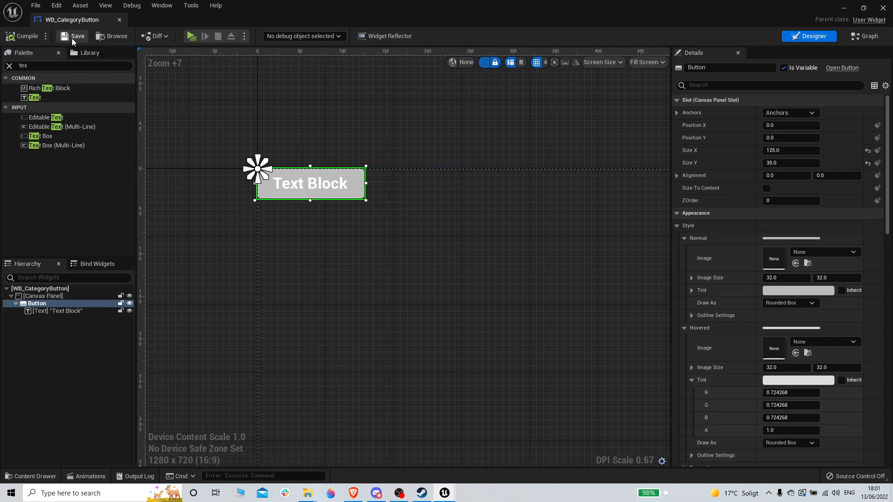
{"action": "left_click", "coordinate": [880, 41]}
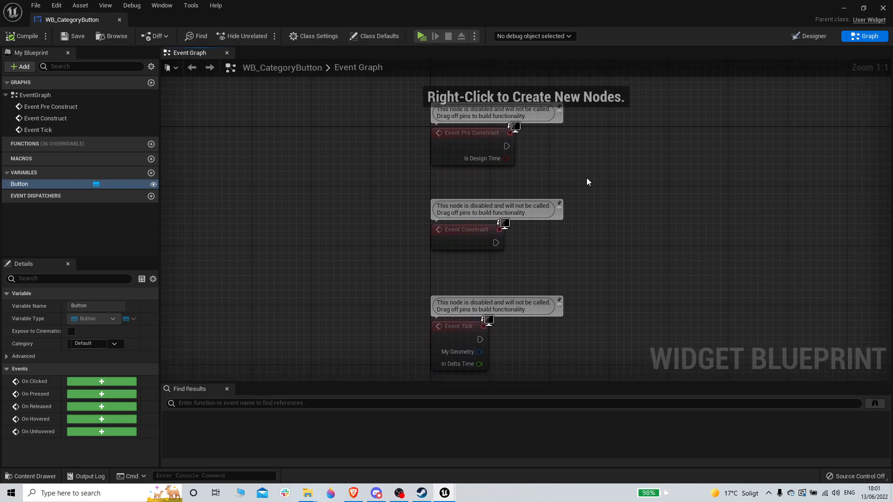
{"action": "right_click", "coordinate": [565, 168]}
{"action": "type", "text": "set but"}
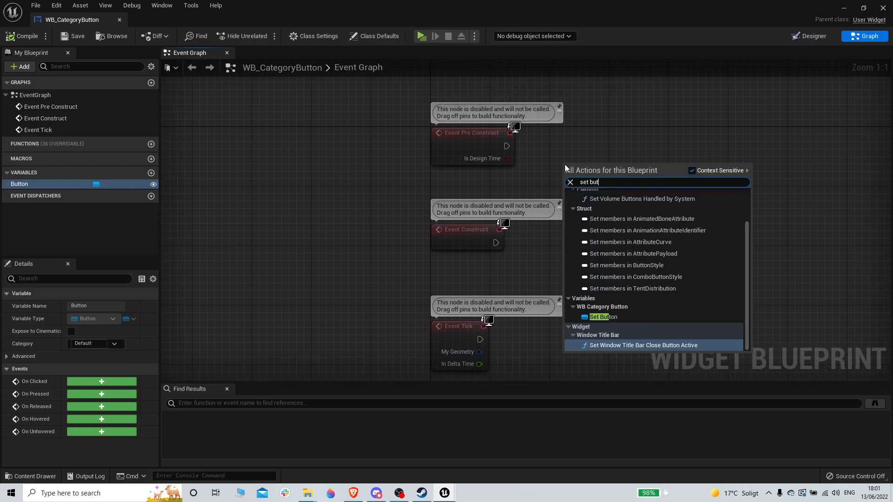
{"action": "type", "text": "ton s"}
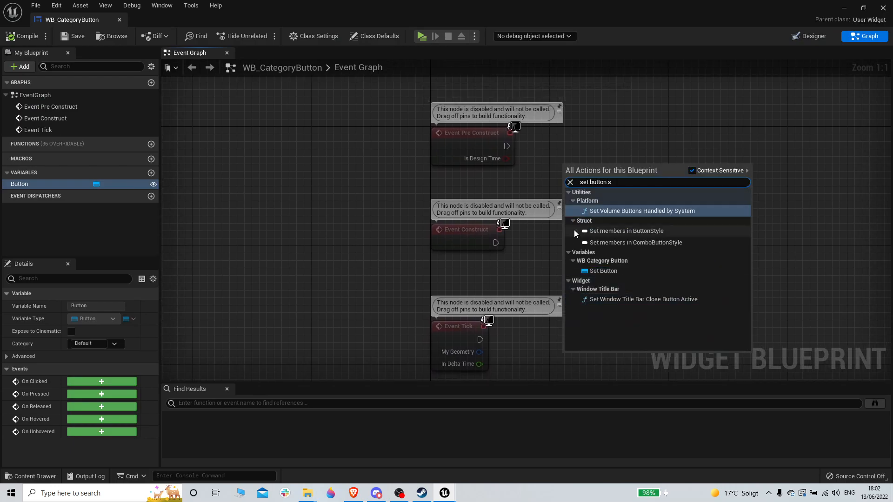
{"action": "key", "text": "Escape"}
Place a getter for the Button variable in the graph and add a Set Style node targeting it
{"action": "left_click_drag", "start_coordinate": [24, 185], "coordinate": [595, 141]}
{"action": "left_click", "coordinate": [509, 144]}
{"action": "type", "text": "set sty"}
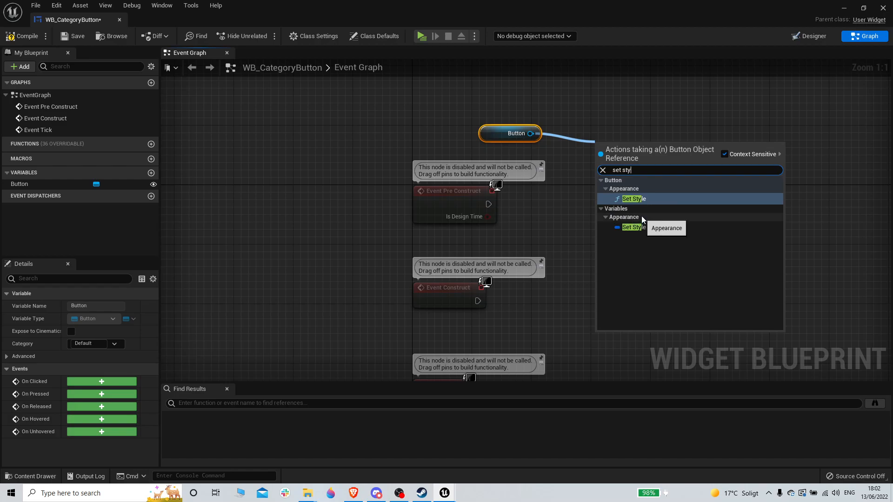
{"action": "left_click", "coordinate": [640, 201]}
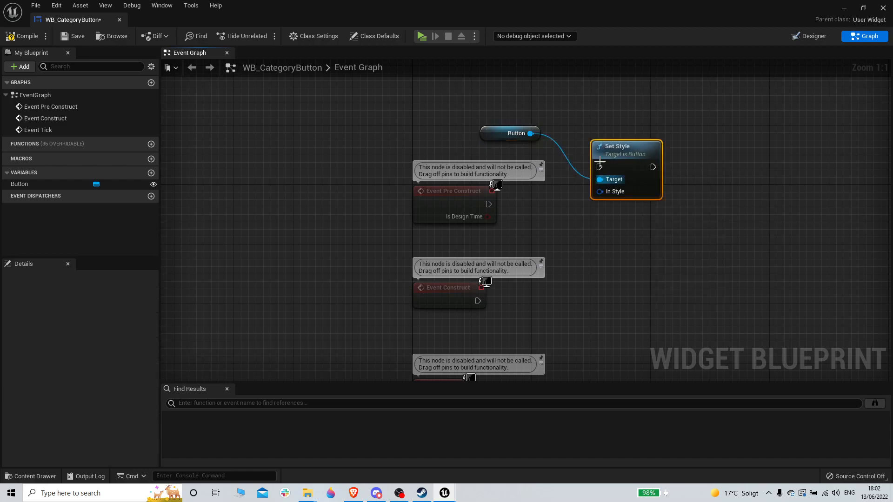
{"action": "left_click_drag", "start_coordinate": [680, 102], "coordinate": [695, 95]}
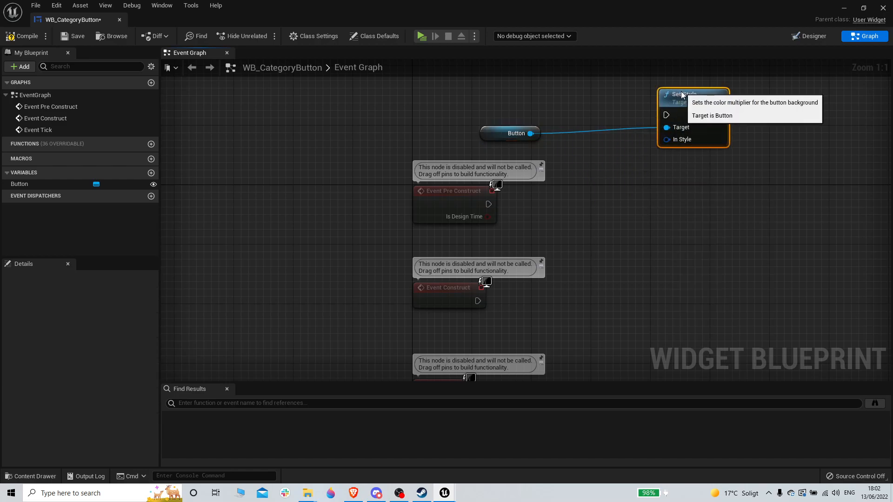
Promote the Set Style node's In Style input to a variable and name it NormalStyle
{"action": "right_click", "coordinate": [671, 144]}
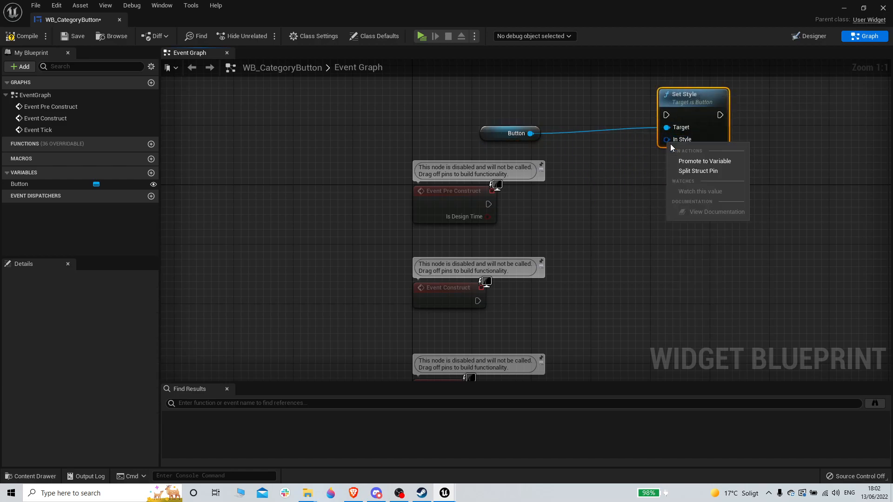
{"action": "left_click", "coordinate": [698, 161]}
{"action": "left_click_drag", "start_coordinate": [586, 98], "coordinate": [585, 173]}
{"action": "left_click", "coordinate": [28, 194]}
{"action": "key", "text": "F2"}
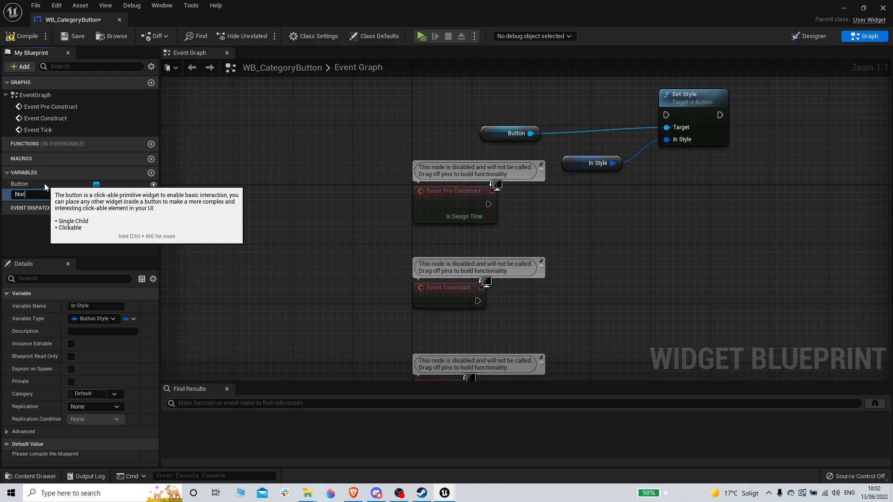
{"action": "type", "text": "NormalStyle"}
{"action": "key", "text": "Return"}
Duplicate the NormalStyle variable and name the copy HoveredStyle
{"action": "key", "text": "ctrl+d"}
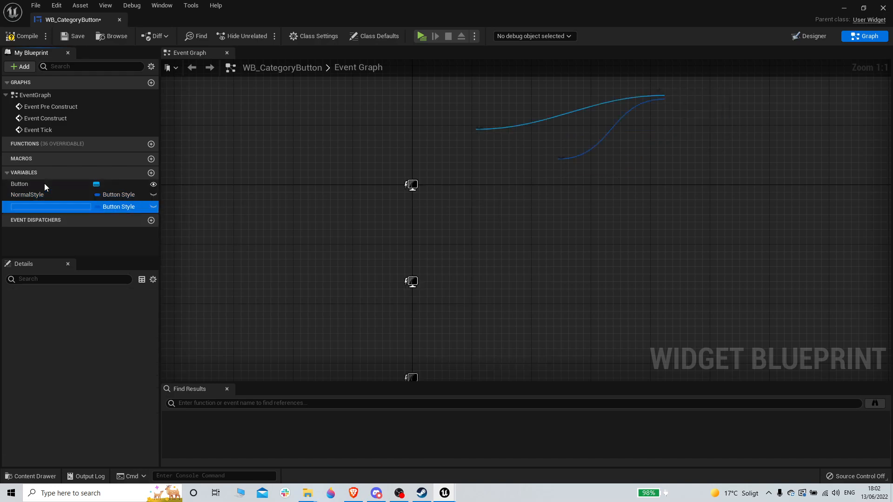
{"action": "type", "text": "HoveredStyle"}
{"action": "key", "text": "Return"}
Move the Button getter and the Set Style node higher in the graph, above the default events
{"action": "right_click_drag", "start_coordinate": [394, 130], "coordinate": [388, 190]}
{"action": "left_click_drag", "start_coordinate": [507, 193], "coordinate": [501, 126]}
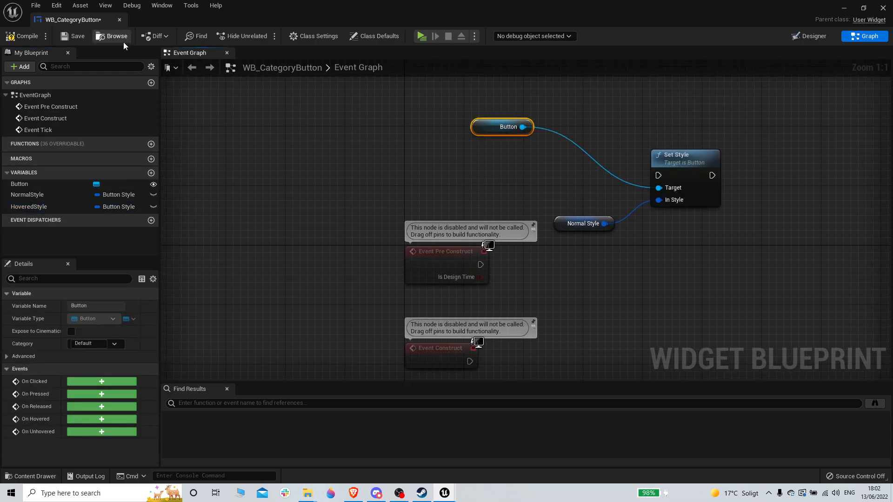
{"action": "left_click_drag", "start_coordinate": [691, 167], "coordinate": [727, 108]}
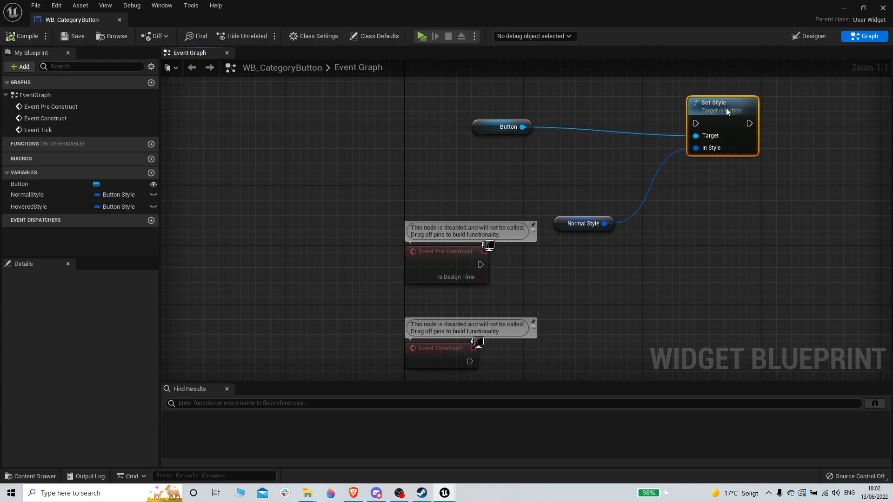
Delete the default Event Pre Construct, Event Construct and Event Tick nodes and compile the blueprint
{"action": "right_click_drag", "start_coordinate": [399, 249], "coordinate": [399, 204]}
{"action": "scroll", "coordinate": [393, 195], "scroll_direction": "down", "scroll_amount": 2}
{"action": "left_click_drag", "start_coordinate": [374, 192], "coordinate": [439, 286]}
{"action": "key", "text": "Delete"}
{"action": "right_click_drag", "start_coordinate": [403, 285], "coordinate": [404, 263]}
{"action": "left_click", "coordinate": [416, 326]}
{"action": "key", "text": "Delete"}
{"action": "right_click_drag", "start_coordinate": [381, 120], "coordinate": [403, 295]}
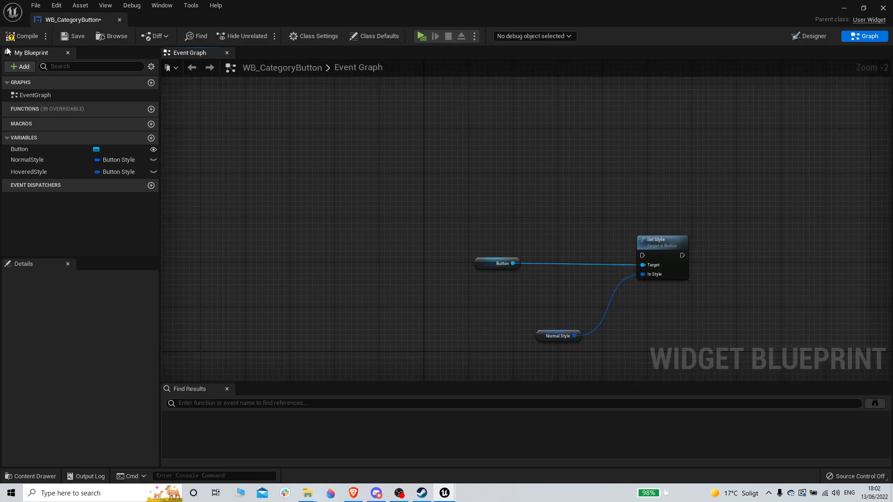
{"action": "left_click", "coordinate": [16, 38]}
Add a custom event named setActive above the Button getter
{"action": "right_click_drag", "start_coordinate": [470, 311], "coordinate": [461, 244]}
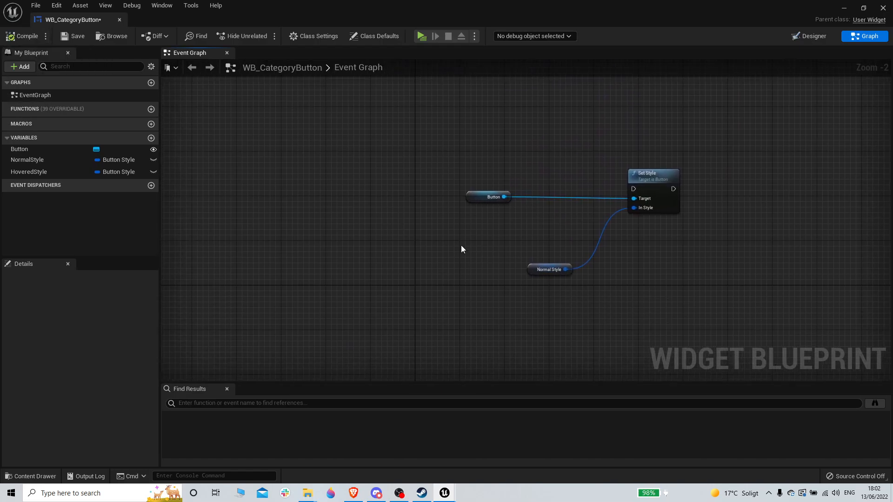
{"action": "right_click", "coordinate": [477, 116]}
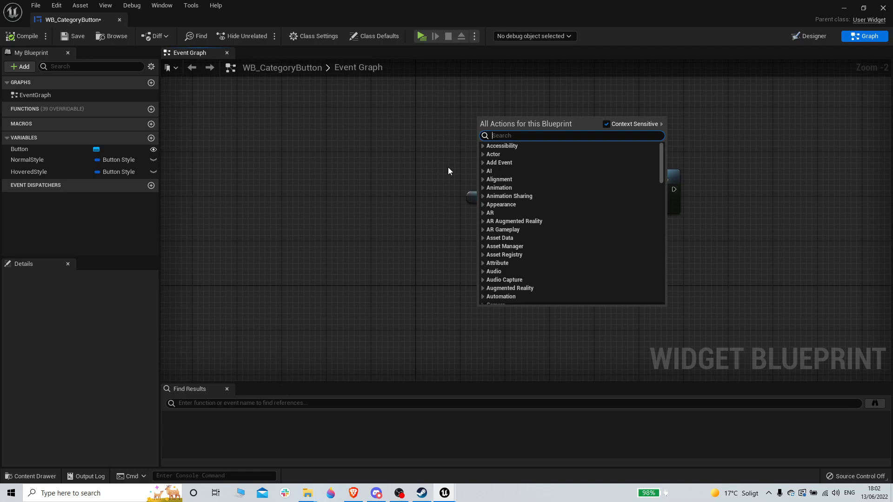
{"action": "type", "text": "custom eve"}
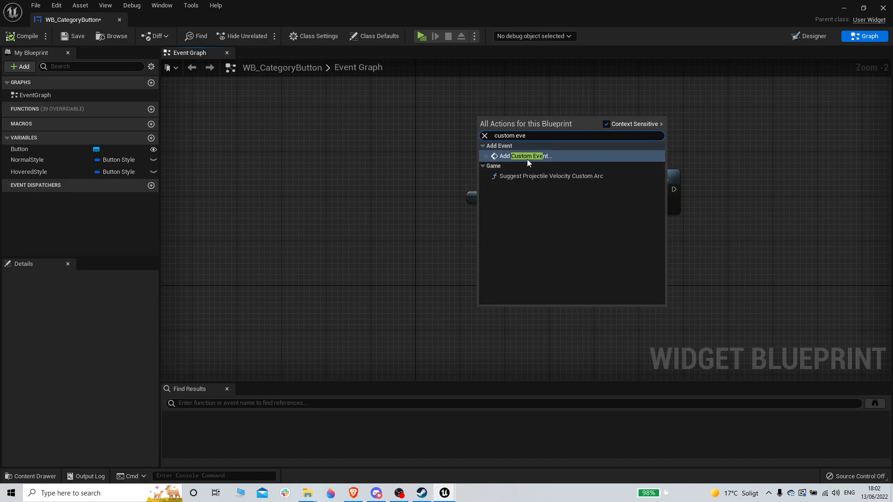
{"action": "left_click", "coordinate": [526, 157]}
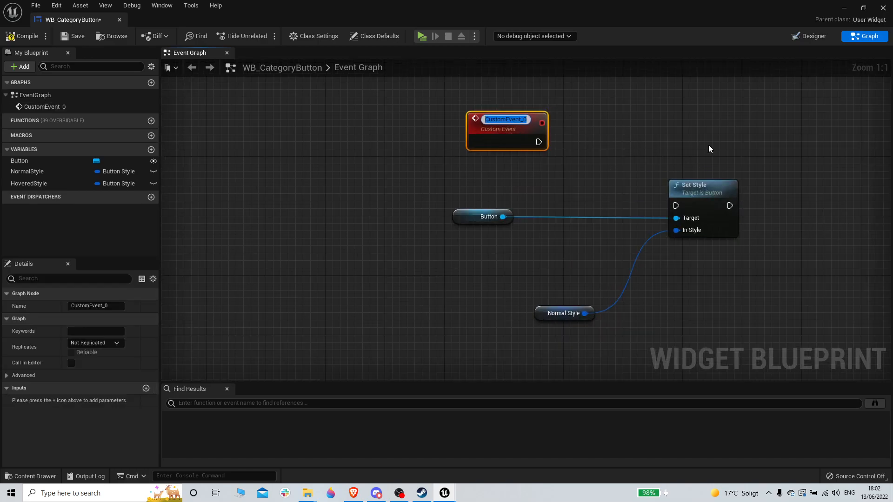
{"action": "type", "text": "S"}
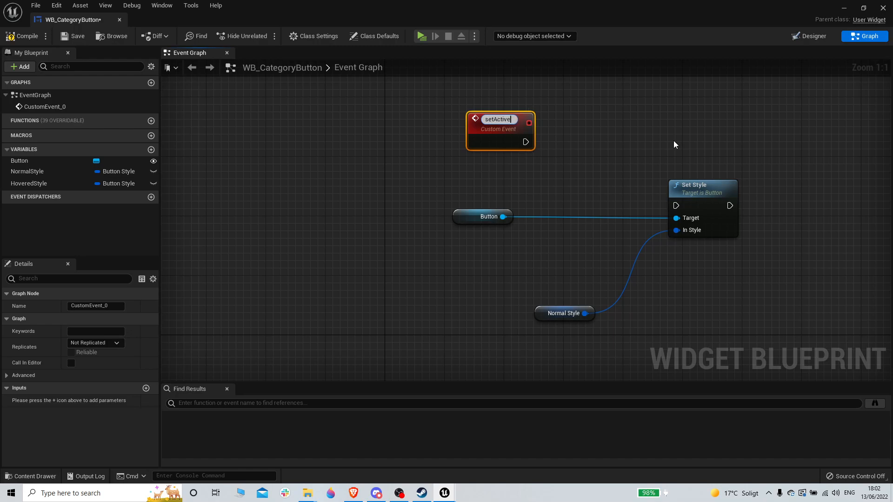
{"action": "key", "text": "Return"}
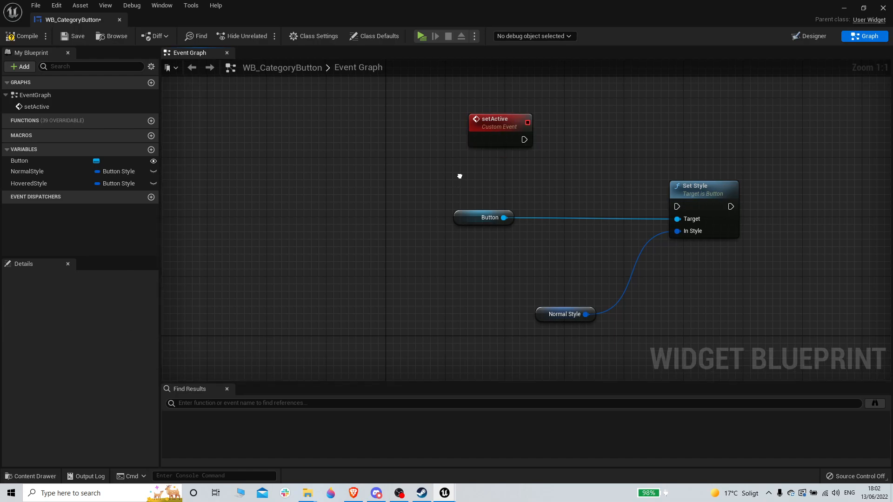
Add a second custom event named setInactive below setActive
{"action": "right_click", "coordinate": [462, 175]}
{"action": "type", "text": "custom event"}
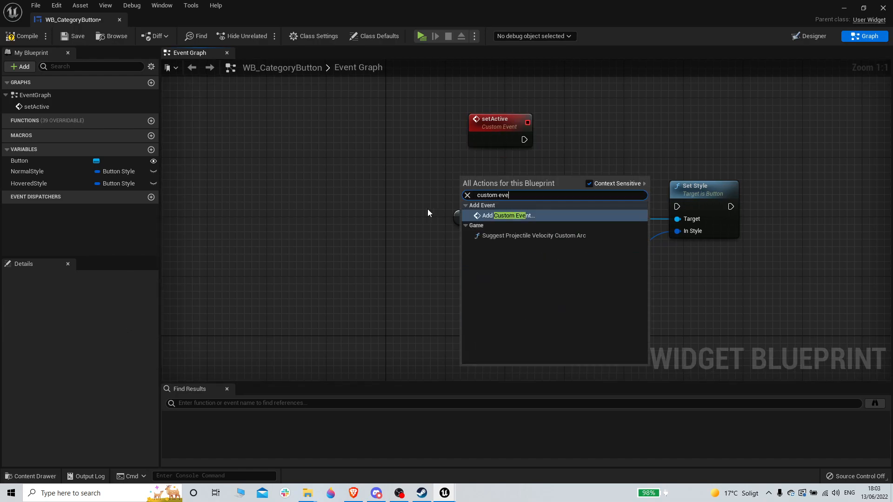
{"action": "left_click", "coordinate": [508, 215]}
{"action": "type", "text": "setInactive"}
{"action": "key", "text": "Return"}
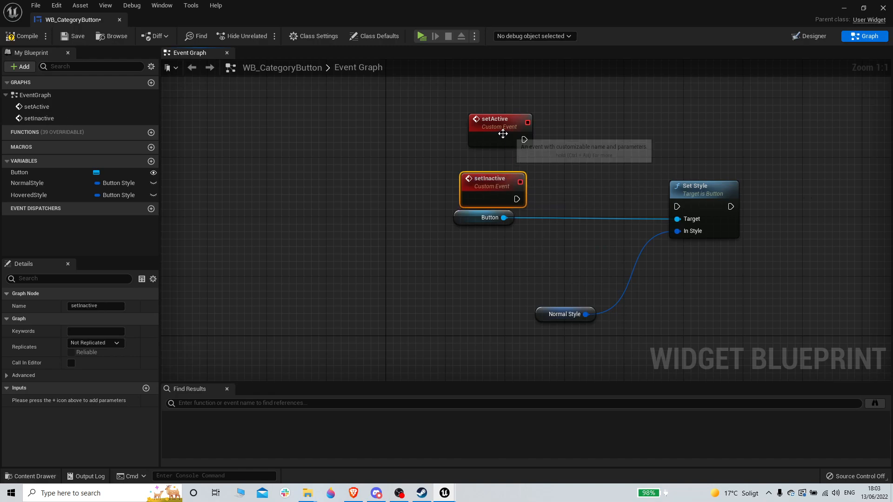
Place the Button getter above setActive, align Set Style with the event, and connect setActive's execution output to Set Style
{"action": "left_click_drag", "start_coordinate": [503, 134], "coordinate": [496, 119]}
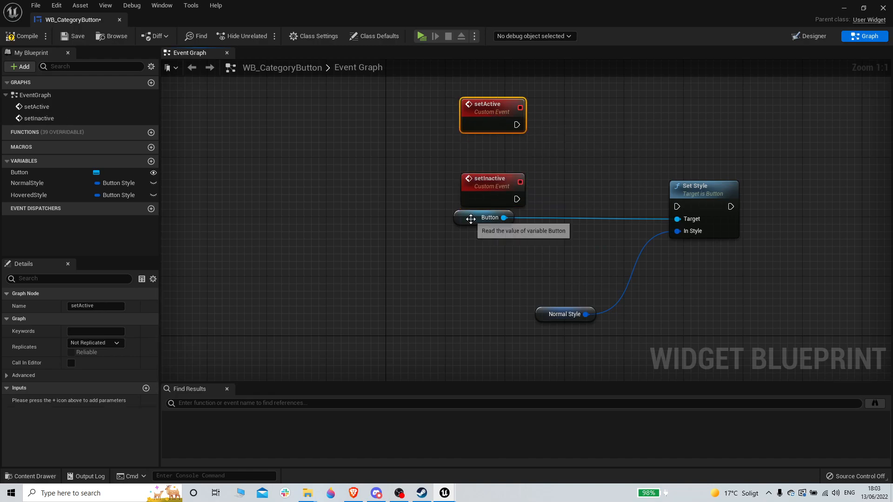
{"action": "left_click_drag", "start_coordinate": [470, 219], "coordinate": [489, 102]}
{"action": "left_click_drag", "start_coordinate": [706, 220], "coordinate": [699, 147]}
{"action": "left_click_drag", "start_coordinate": [518, 153], "coordinate": [670, 160]}
{"action": "left_click_drag", "start_coordinate": [702, 152], "coordinate": [703, 144]}
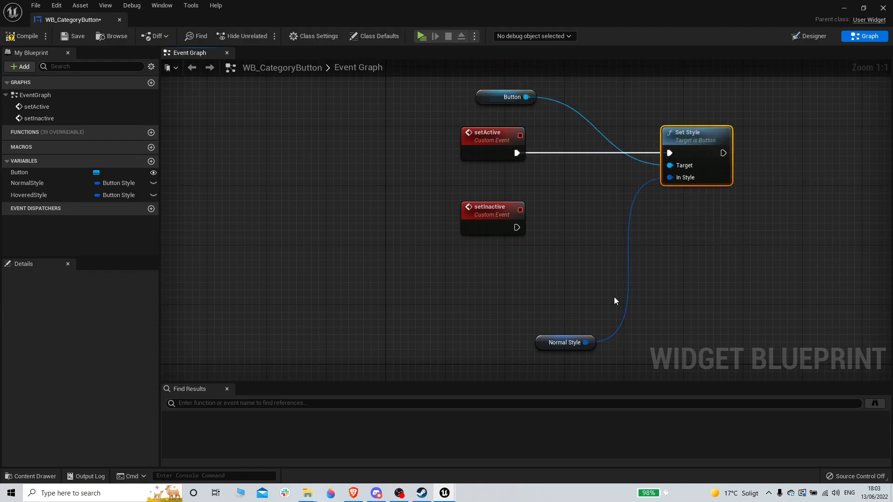
Move the Normal Style getter closer to Set Style and place a second Normal Style getter beside it
{"action": "left_click_drag", "start_coordinate": [556, 349], "coordinate": [670, 177]}
{"action": "left_click", "coordinate": [560, 218]}
{"action": "left_click_drag", "start_coordinate": [534, 189], "coordinate": [482, 356]}
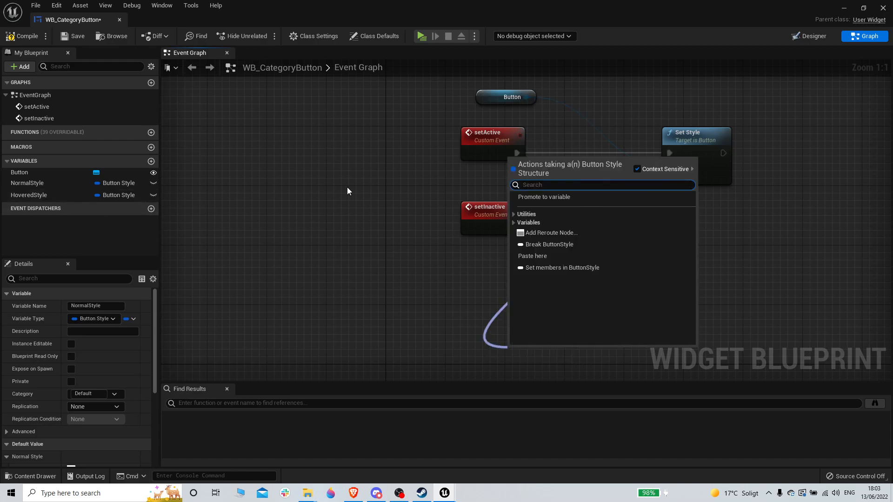
{"action": "left_click", "coordinate": [350, 187]}
Rename the HoveredStyle variable as ActiveStyle
{"action": "left_click", "coordinate": [65, 195]}
{"action": "left_click", "coordinate": [32, 195]}
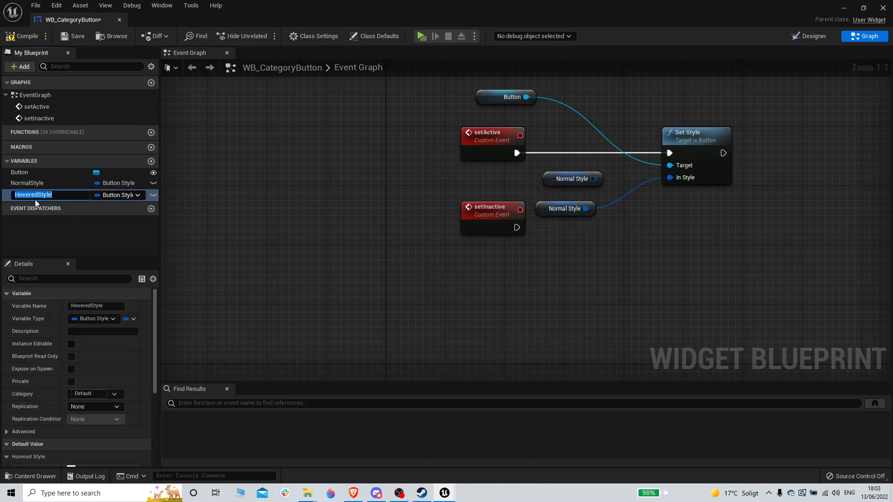
{"action": "type", "text": "ActiveSty"}
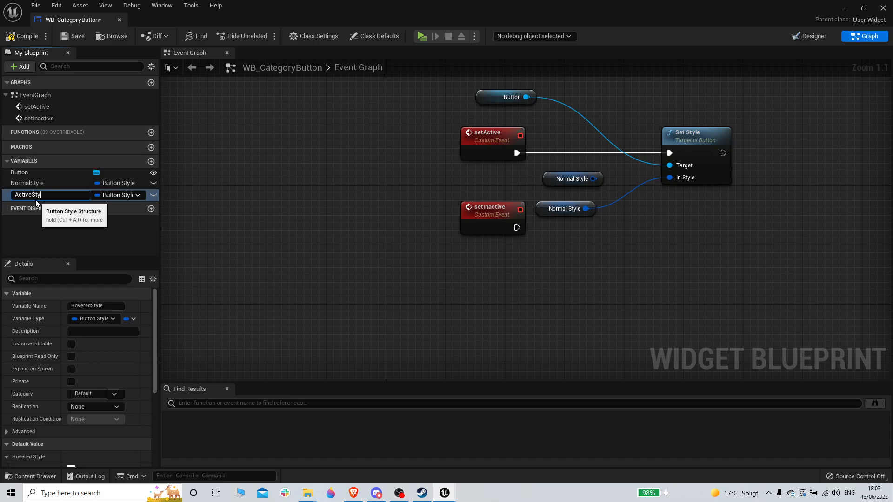
{"action": "type", "text": "le"}
{"action": "key", "text": "Return"}
Connect an Active Style getter to the In Style input of setActive's Set Style node and delete the Normal Style getters
{"action": "left_click_drag", "start_coordinate": [491, 182], "coordinate": [670, 177]}
{"action": "left_click", "coordinate": [500, 201]}
{"action": "left_click_drag", "start_coordinate": [578, 161], "coordinate": [591, 284]}
{"action": "key", "text": "Delete"}
{"action": "left_click_drag", "start_coordinate": [463, 198], "coordinate": [558, 179]}
{"action": "left_click", "coordinate": [571, 103]}
Copy the Button getter, Active Style getter and Set Style node below the originals and connect setInactive to the copied Set Style
{"action": "left_click_drag", "start_coordinate": [570, 107], "coordinate": [741, 219]}
{"action": "left_click_drag", "start_coordinate": [465, 91], "coordinate": [540, 97], "text": "shift"}
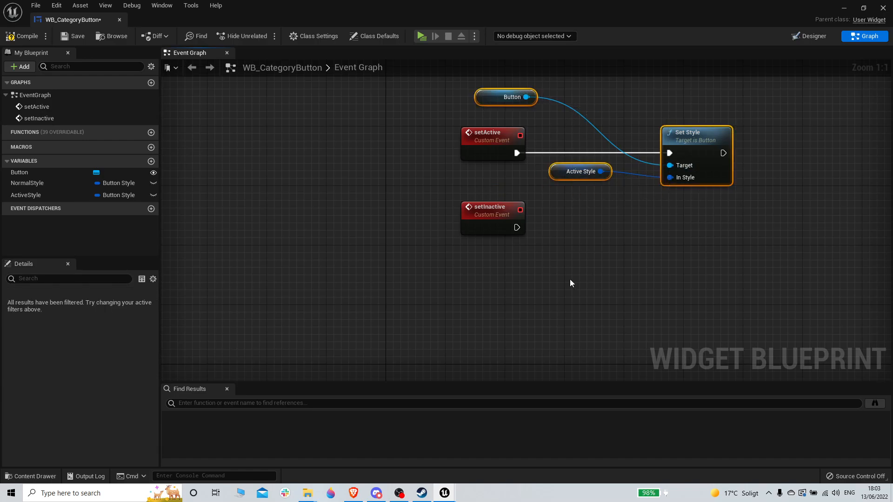
{"action": "key", "text": "ctrl+c"}
{"action": "key", "text": "ctrl+v"}
{"action": "left_click_drag", "start_coordinate": [493, 218], "coordinate": [693, 287]}
{"action": "left_click", "coordinate": [601, 240]}
Replace the copied Active Style getter with a Normal Style getter feeding setInactive's Set Style node, and compile and save the blueprint
{"action": "left_click_drag", "start_coordinate": [581, 312], "coordinate": [669, 319]}
{"action": "left_click", "coordinate": [51, 183]}
{"action": "left_click", "coordinate": [547, 367]}
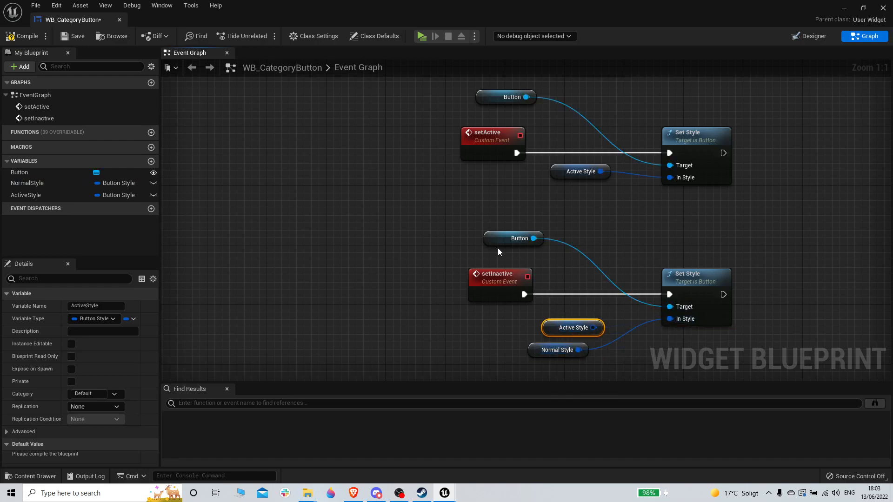
{"action": "key", "text": "Delete"}
{"action": "left_click", "coordinate": [554, 353]}
{"action": "left_click_drag", "start_coordinate": [553, 354], "coordinate": [583, 323]}
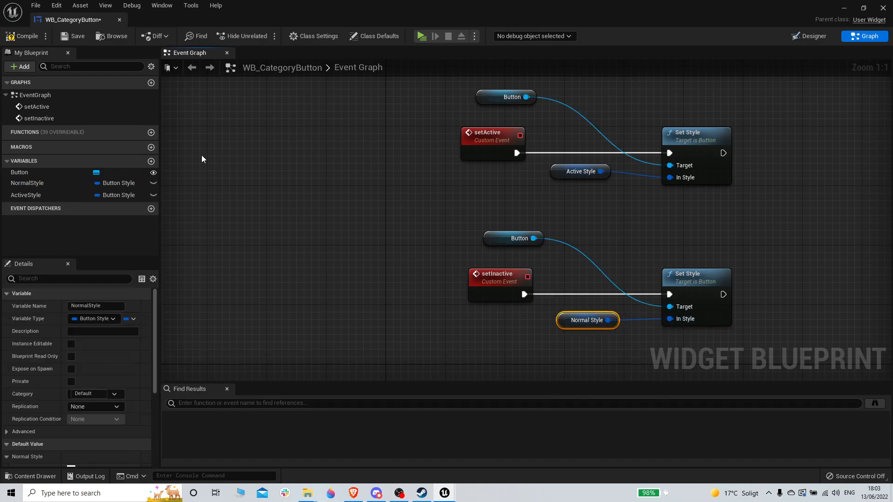
{"action": "left_click", "coordinate": [22, 37]}
{"action": "left_click", "coordinate": [74, 36]}
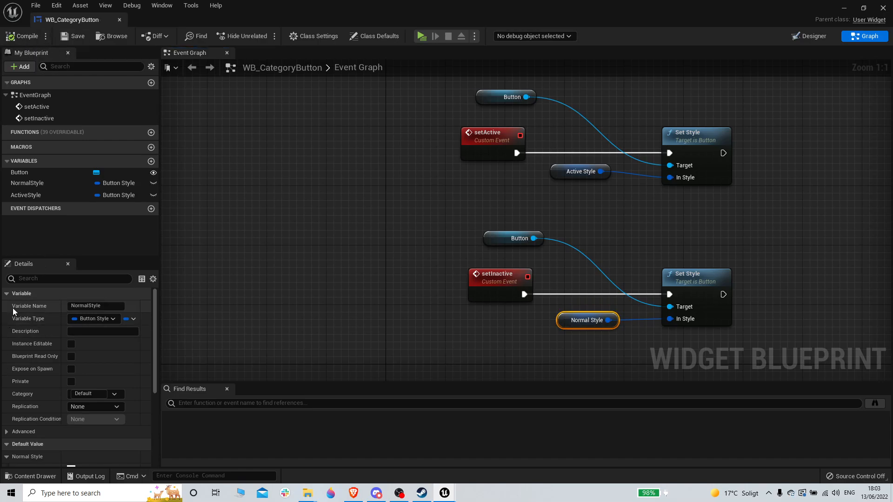
Examine the default style entries of the NormalStyle and ActiveStyle variables
{"action": "scroll", "coordinate": [28, 363], "scroll_direction": "down", "scroll_amount": 3}
{"action": "scroll", "coordinate": [4, 386], "scroll_direction": "up", "scroll_amount": 3}
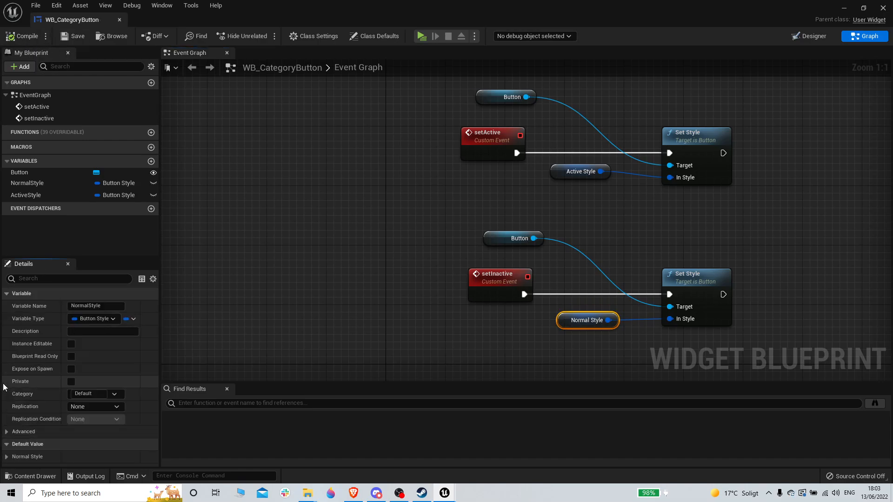
{"action": "scroll", "coordinate": [28, 418], "scroll_direction": "down", "scroll_amount": 6}
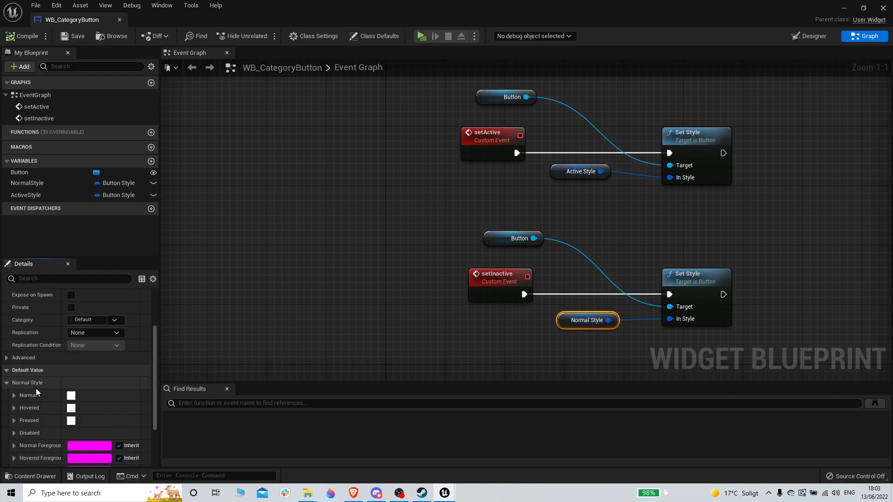
{"action": "scroll", "coordinate": [29, 375], "scroll_direction": "up", "scroll_amount": 4}
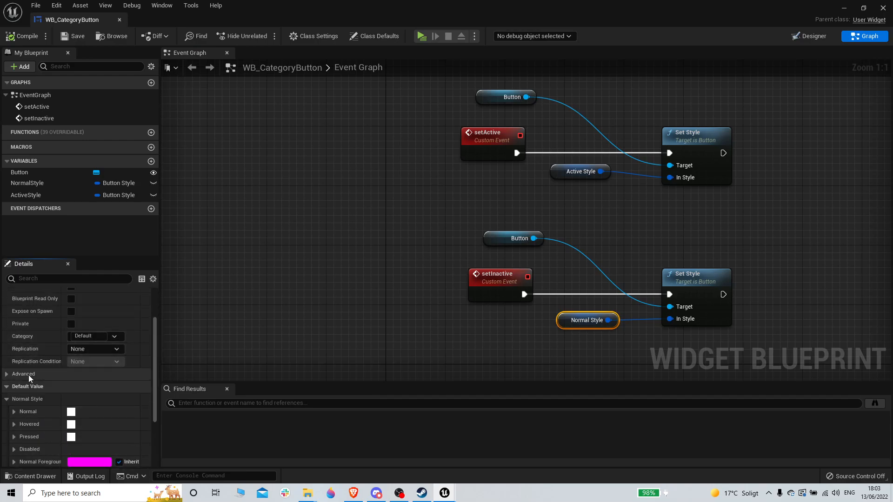
{"action": "left_click", "coordinate": [38, 197]}
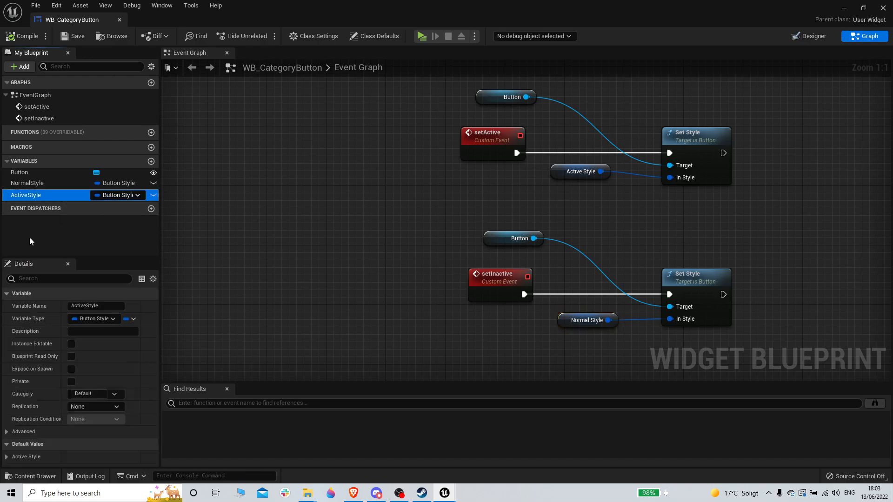
{"action": "left_click", "coordinate": [7, 445]}
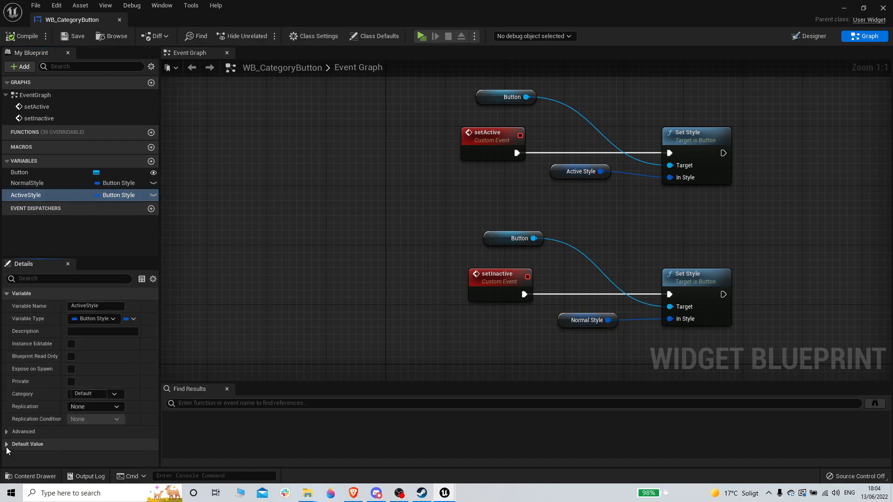
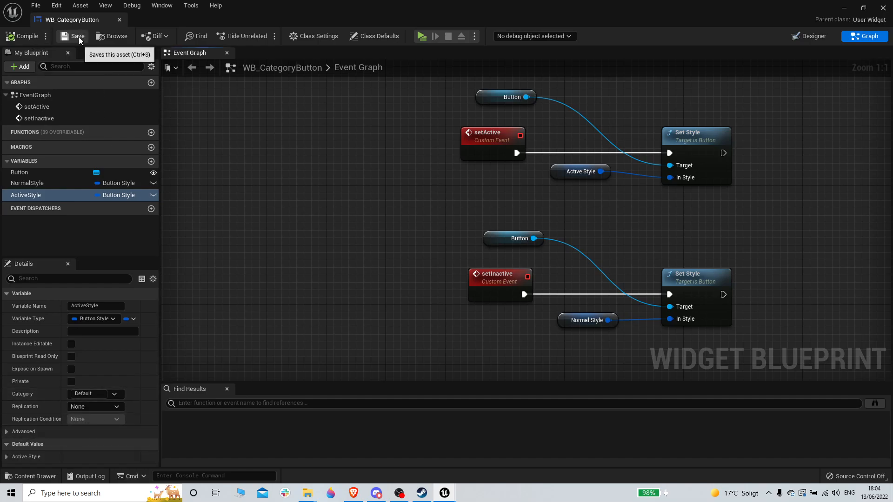
Set the Normal tint in the ActiveStyle variable's default value to black
{"action": "left_click", "coordinate": [37, 200]}
{"action": "left_click", "coordinate": [7, 457]}
{"action": "scroll", "coordinate": [104, 418], "scroll_direction": "down", "scroll_amount": 5}
{"action": "scroll", "coordinate": [19, 368], "scroll_direction": "up", "scroll_amount": 3}
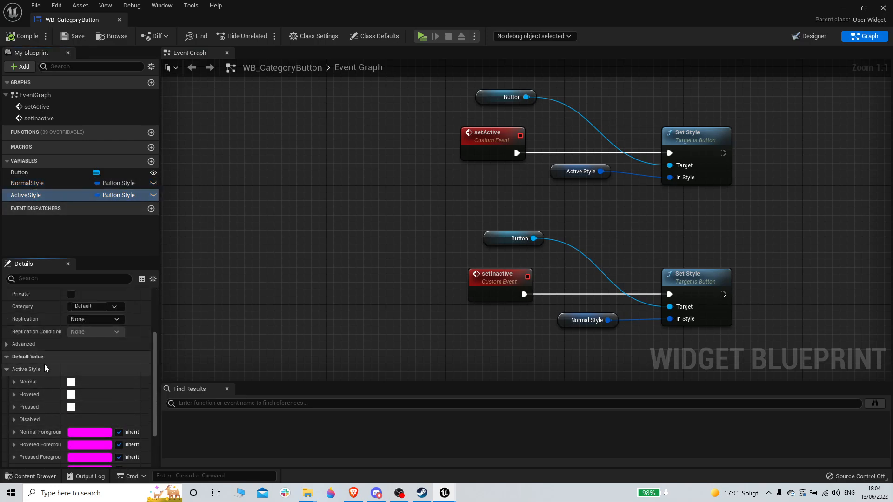
{"action": "scroll", "coordinate": [13, 381], "scroll_direction": "down", "scroll_amount": 1}
{"action": "left_click", "coordinate": [14, 352]}
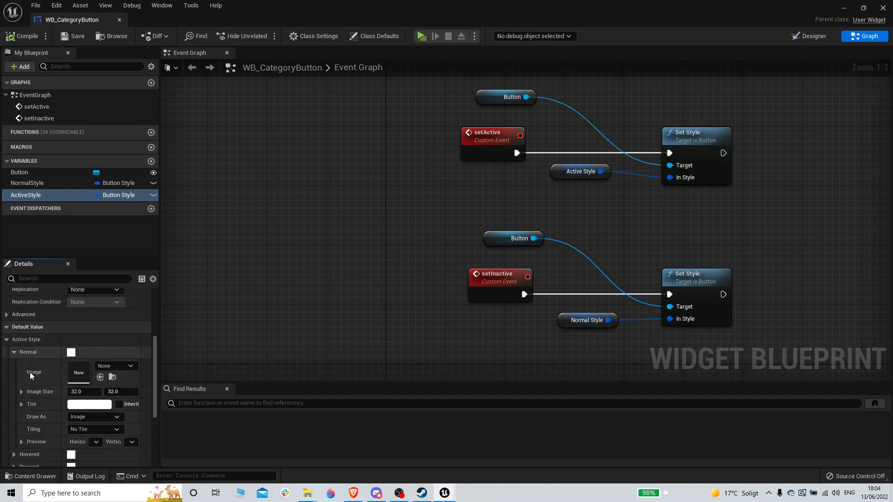
{"action": "left_click", "coordinate": [14, 352]}
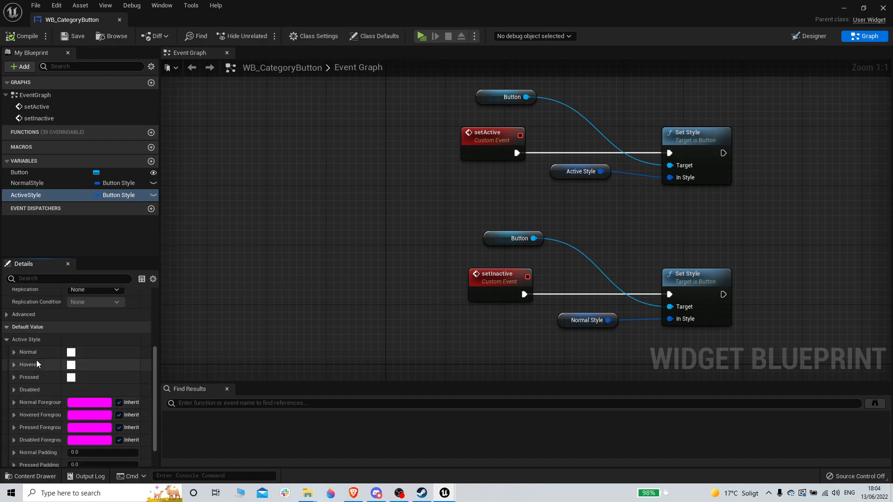
{"action": "left_click", "coordinate": [14, 352]}
{"action": "left_click", "coordinate": [89, 404]}
{"action": "left_click_drag", "start_coordinate": [223, 279], "coordinate": [221, 375]}
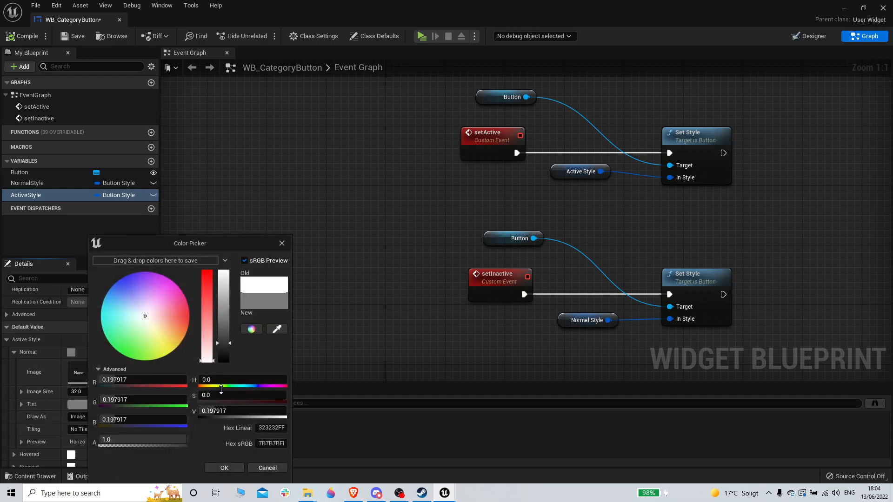
{"action": "left_click", "coordinate": [225, 468]}
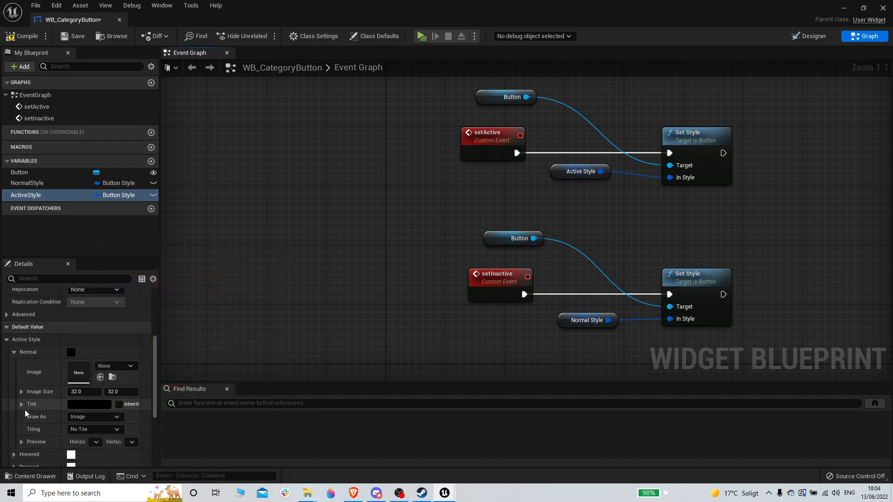
Set the Hovered tint in ActiveStyle's default value to a dark warm grey, about hex sRGB 3D3A36
{"action": "scroll", "coordinate": [70, 405], "scroll_direction": "down", "scroll_amount": 3}
{"action": "left_click", "coordinate": [33, 396]}
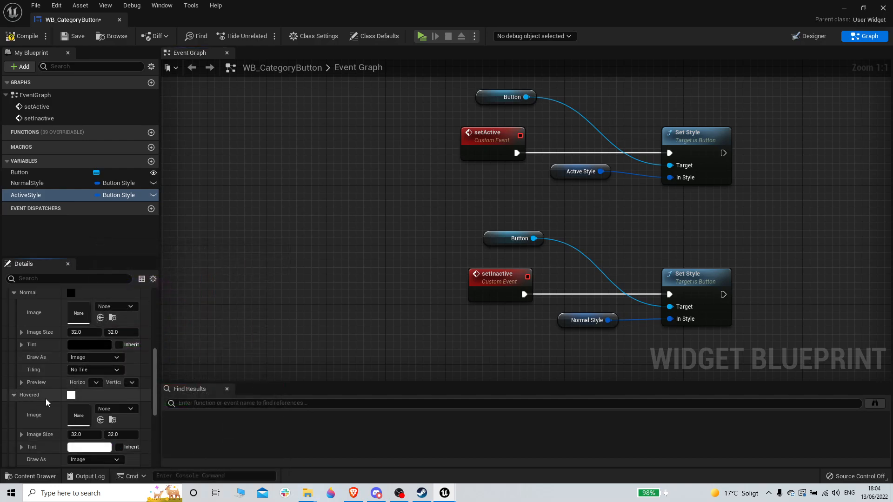
{"action": "left_click", "coordinate": [102, 450]}
{"action": "left_click_drag", "start_coordinate": [240, 332], "coordinate": [238, 357]}
{"action": "left_click", "coordinate": [163, 326]}
{"action": "left_click_drag", "start_coordinate": [163, 326], "coordinate": [167, 324]}
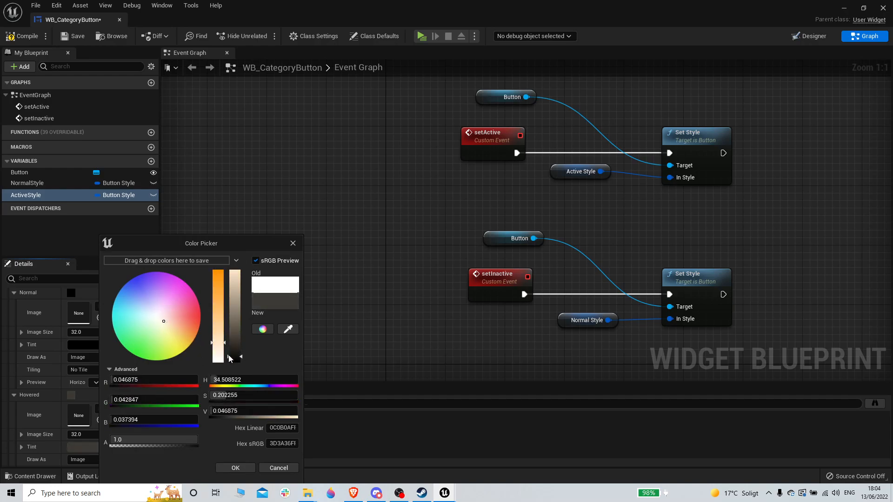
{"action": "left_click", "coordinate": [238, 470]}
Set the Pressed tint in ActiveStyle's default value to black
{"action": "scroll", "coordinate": [68, 381], "scroll_direction": "down", "scroll_amount": 2}
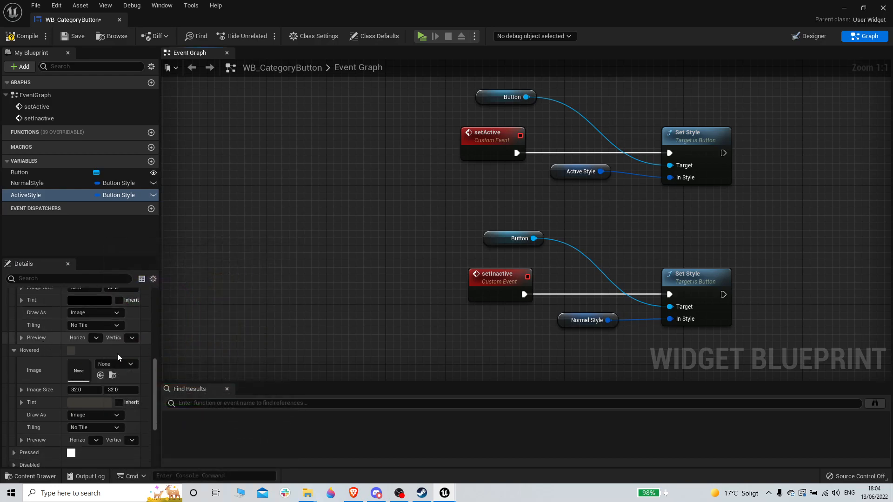
{"action": "scroll", "coordinate": [139, 410], "scroll_direction": "up", "scroll_amount": 2}
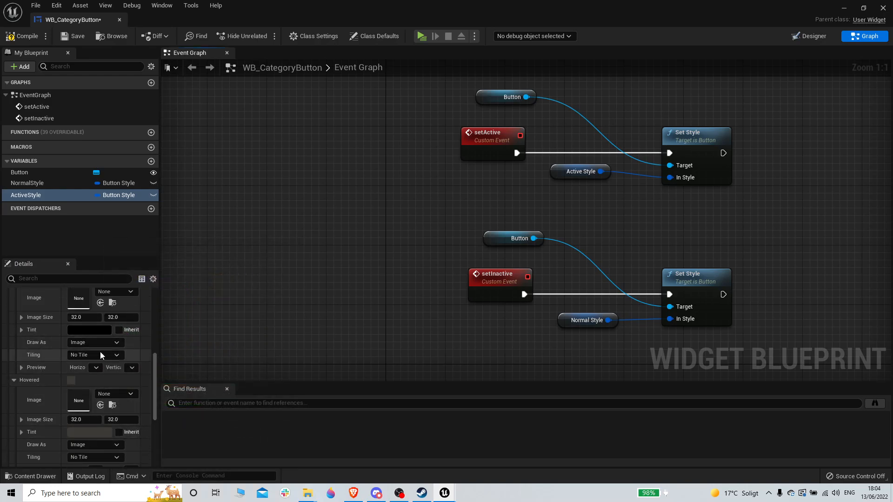
{"action": "scroll", "coordinate": [102, 356], "scroll_direction": "down", "scroll_amount": 4}
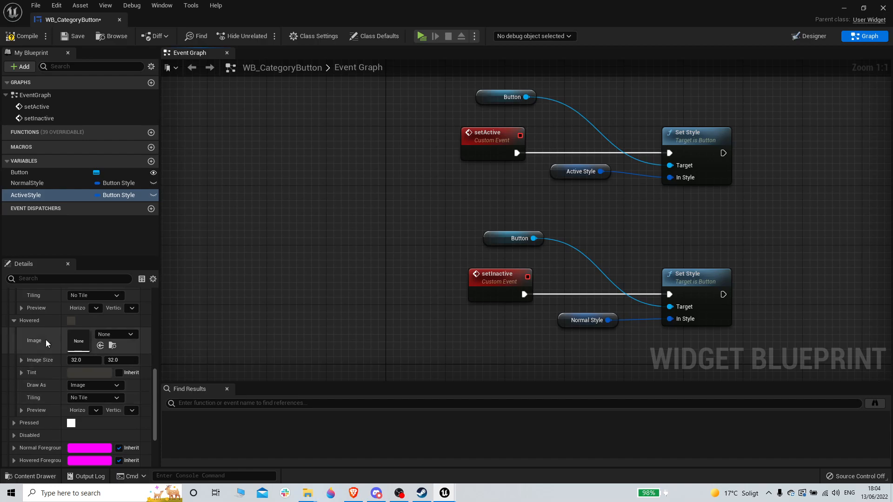
{"action": "left_click", "coordinate": [15, 424]}
{"action": "scroll", "coordinate": [93, 418], "scroll_direction": "down", "scroll_amount": 4}
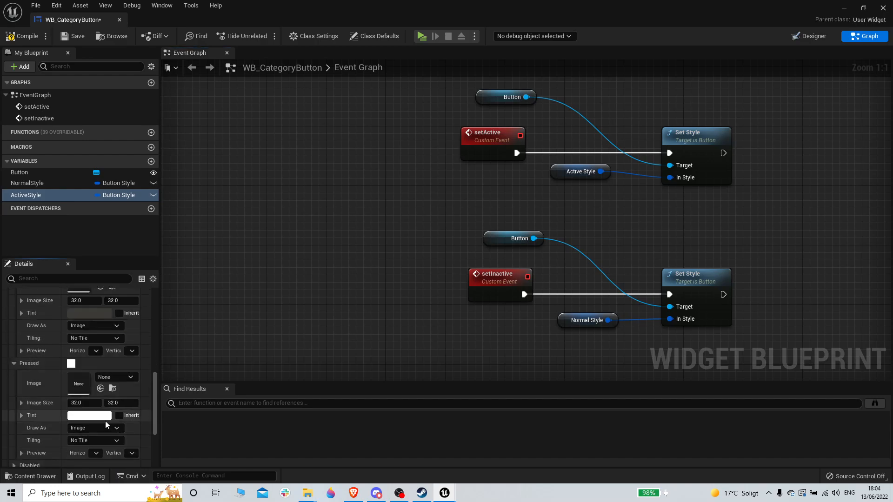
{"action": "left_click", "coordinate": [83, 416]}
{"action": "left_click_drag", "start_coordinate": [240, 343], "coordinate": [227, 496]}
{"action": "left_click", "coordinate": [235, 468]}
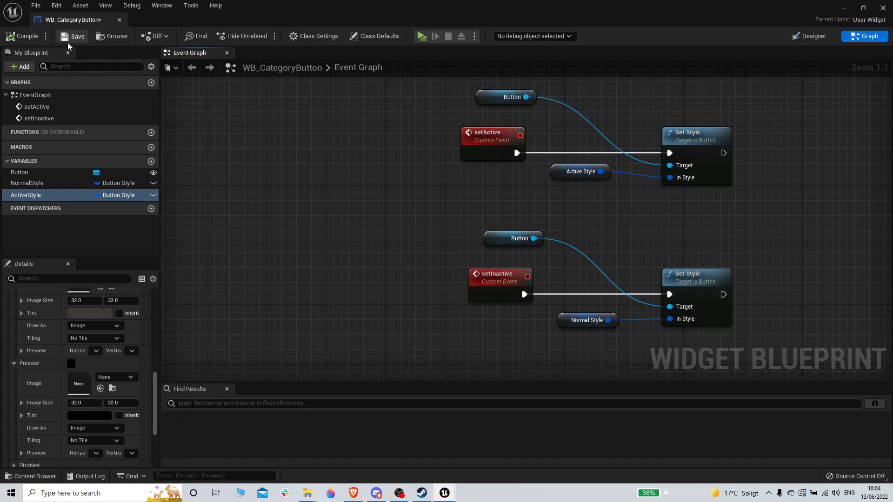
Darken ActiveStyle's Hovered tint to about hex sRGB 312F2C, and compile and save the blueprint
{"action": "scroll", "coordinate": [87, 328], "scroll_direction": "up", "scroll_amount": 1}
{"action": "left_click", "coordinate": [87, 328]}
{"action": "left_click", "coordinate": [224, 358]}
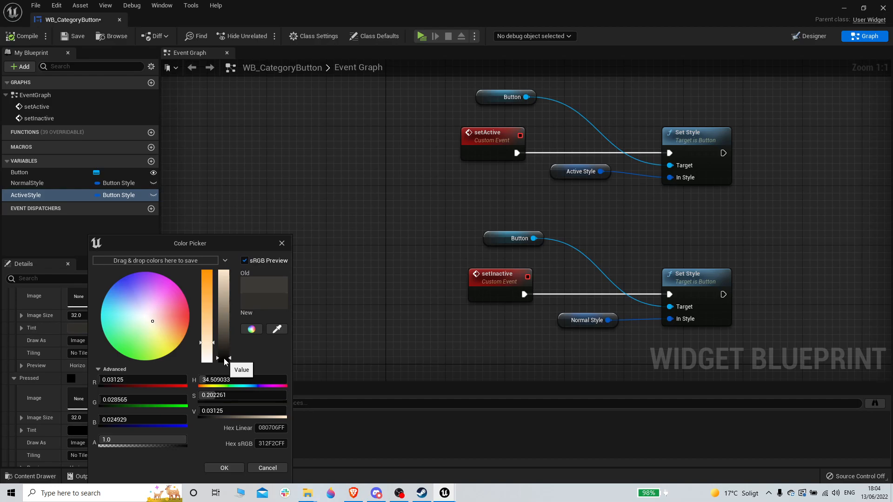
{"action": "left_click", "coordinate": [229, 466]}
{"action": "left_click", "coordinate": [16, 38]}
{"action": "left_click", "coordinate": [70, 38]}
Add an event dispatcher named ButtonClicked to the widget and save the blueprint
{"action": "right_click_drag", "start_coordinate": [651, 180], "coordinate": [571, 233]}
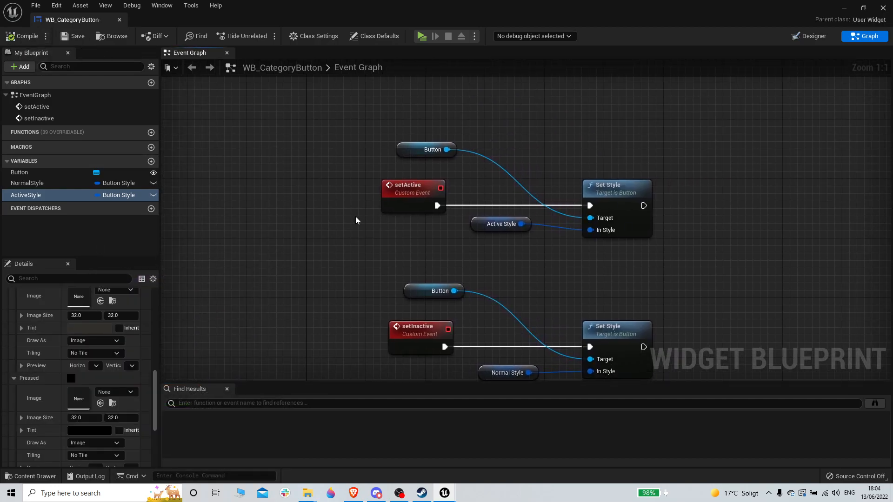
{"action": "right_click_drag", "start_coordinate": [514, 297], "coordinate": [494, 256]}
{"action": "scroll", "coordinate": [451, 195], "scroll_direction": "down", "scroll_amount": 4}
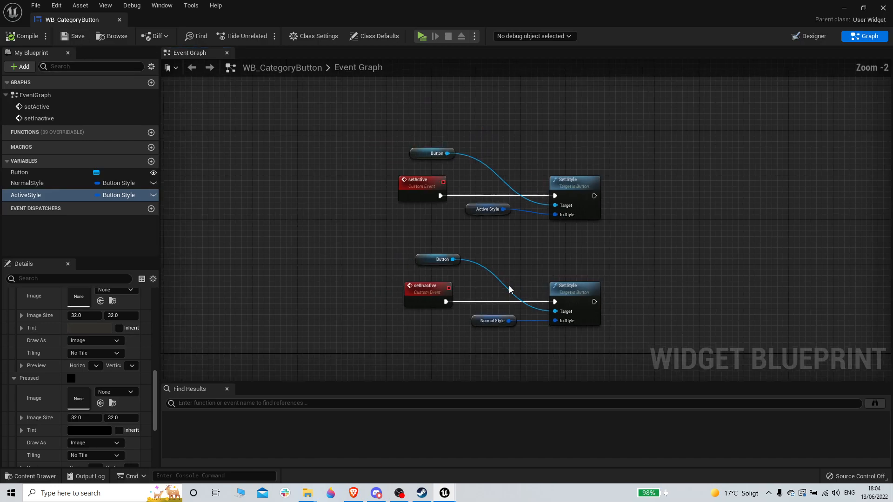
{"action": "left_click", "coordinate": [22, 174]}
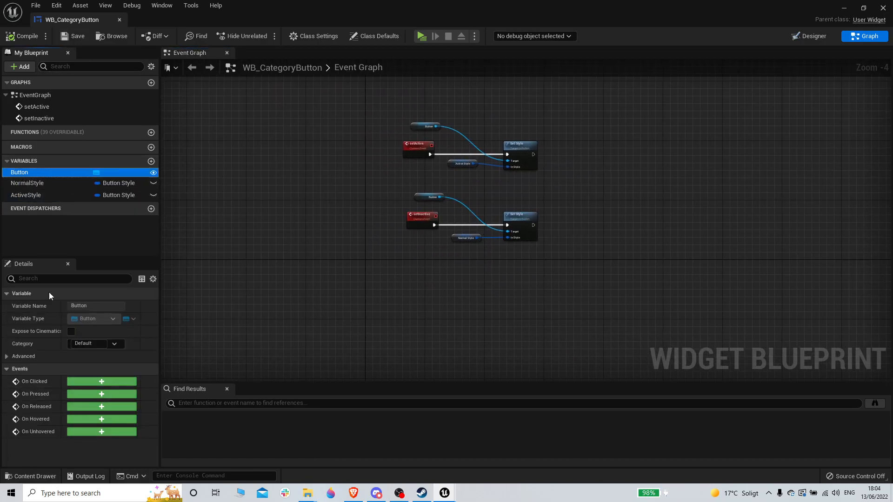
{"action": "scroll", "coordinate": [508, 212], "scroll_direction": "up", "scroll_amount": 4}
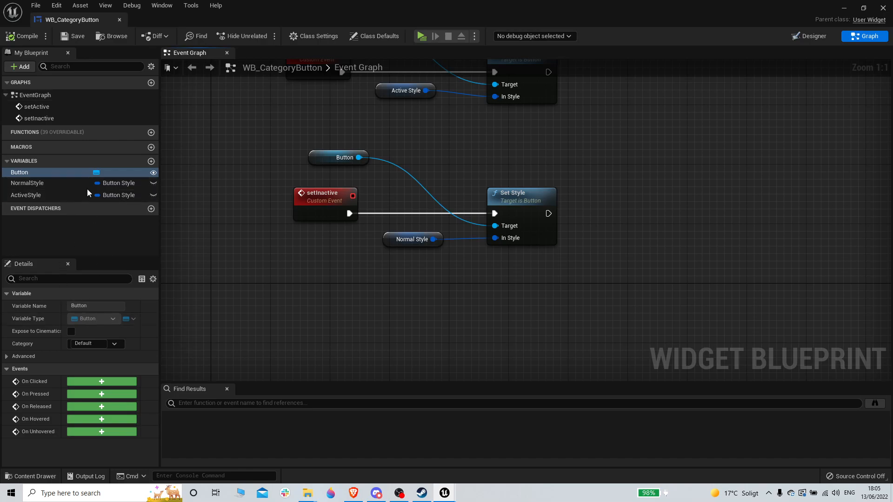
{"action": "left_click", "coordinate": [151, 208]}
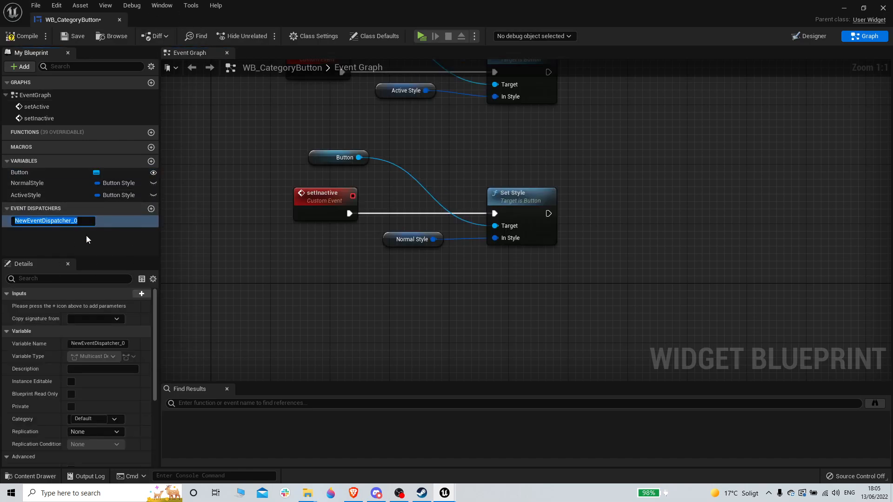
{"action": "type", "text": "ButtonClicked"}
{"action": "key", "text": "Return"}
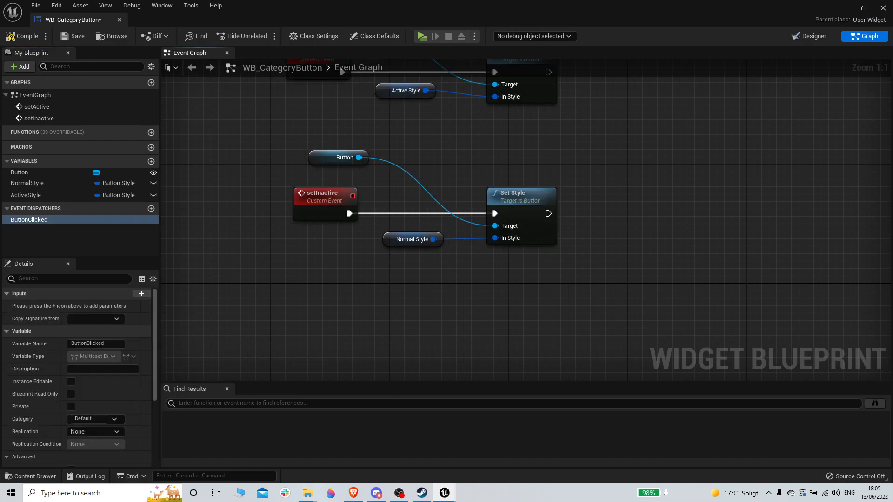
{"action": "right_click_drag", "start_coordinate": [424, 252], "coordinate": [446, 220]}
{"action": "left_click", "coordinate": [78, 37]}
{"action": "scroll", "coordinate": [493, 219], "scroll_direction": "down", "scroll_amount": 2}
{"action": "scroll", "coordinate": [379, 261], "scroll_direction": "up", "scroll_amount": 2}
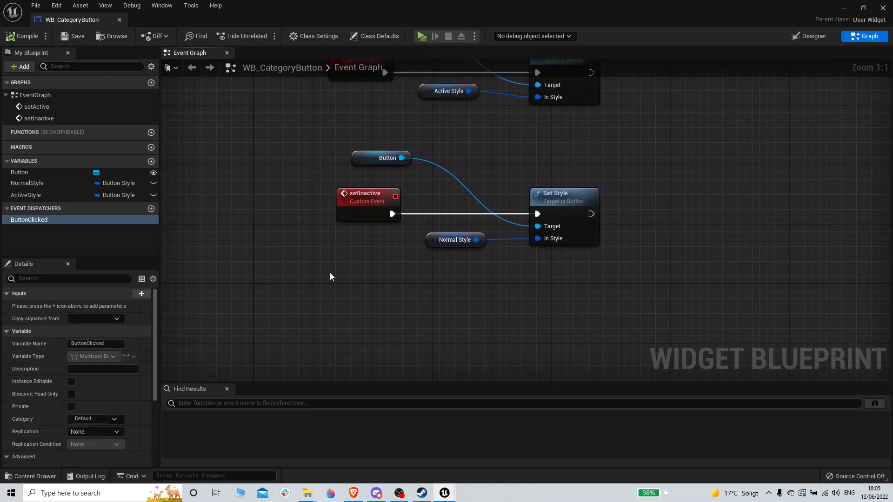
{"action": "right_click_drag", "start_coordinate": [395, 260], "coordinate": [309, 215]}
{"action": "right_click_drag", "start_coordinate": [398, 231], "coordinate": [379, 223]}
{"action": "left_click_drag", "start_coordinate": [19, 222], "coordinate": [267, 279]}
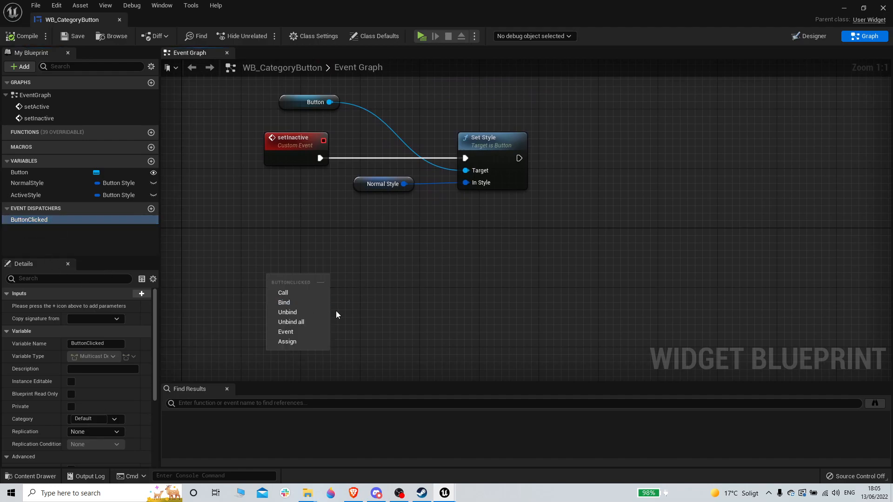
{"action": "left_click", "coordinate": [279, 292]}
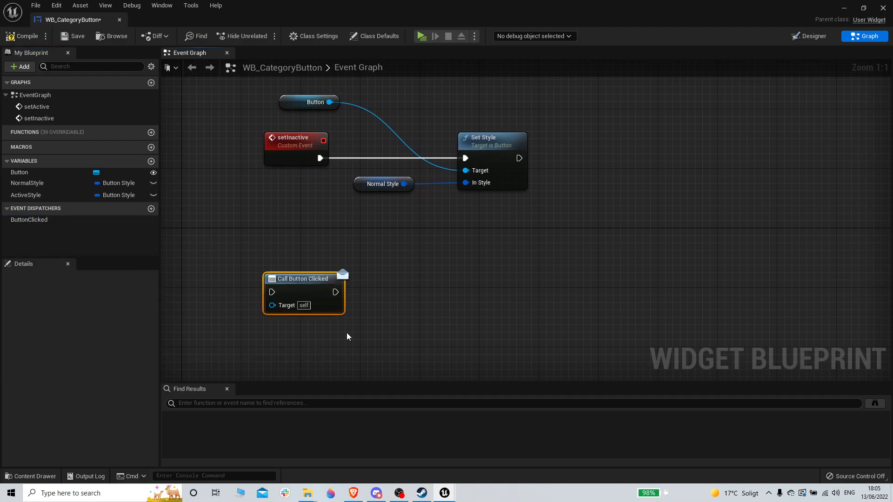
{"action": "key", "text": "Delete"}
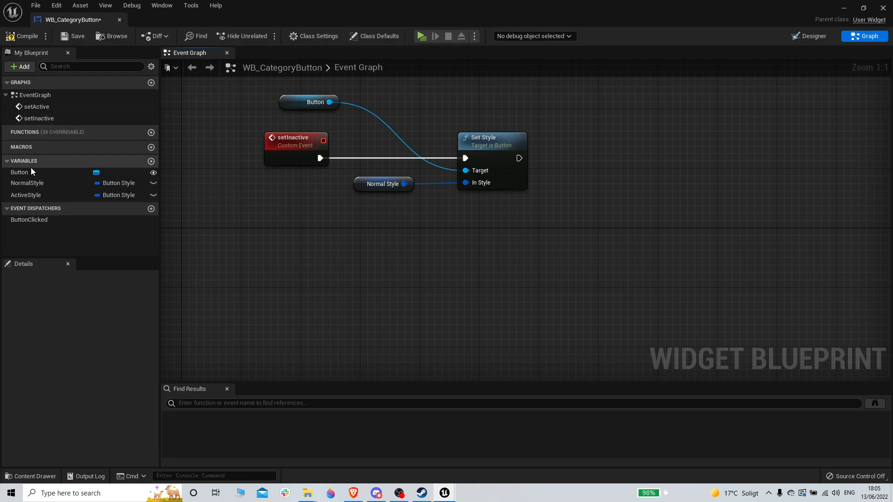
Add an On Pressed event for the Button variable and rename the event dispatcher as ButtonPressed
{"action": "left_click", "coordinate": [17, 174]}
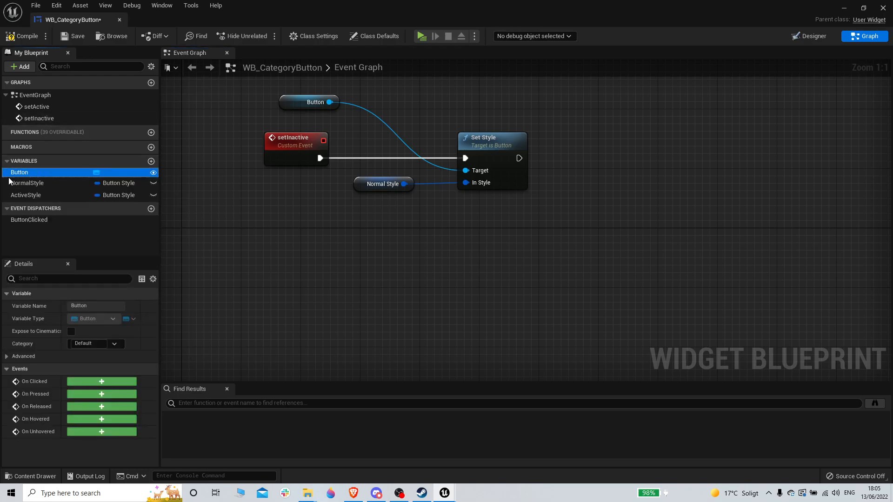
{"action": "left_click", "coordinate": [95, 394]}
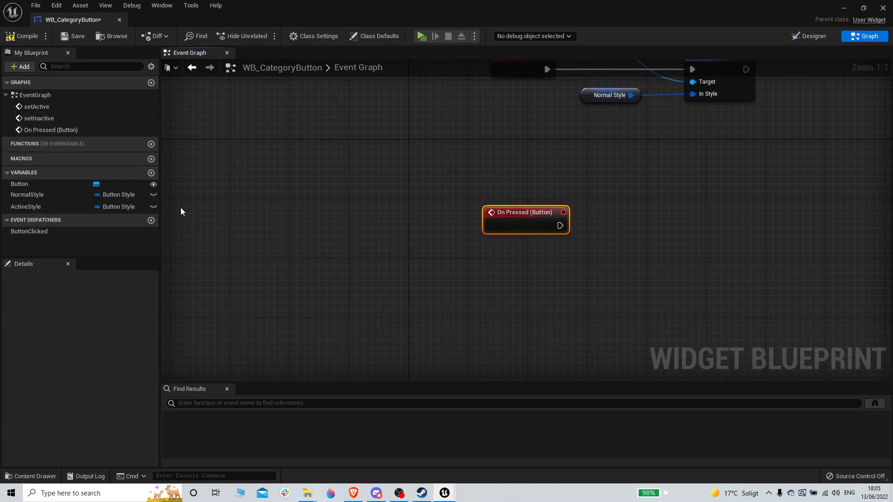
{"action": "left_click", "coordinate": [40, 232]}
{"action": "key", "text": "F2"}
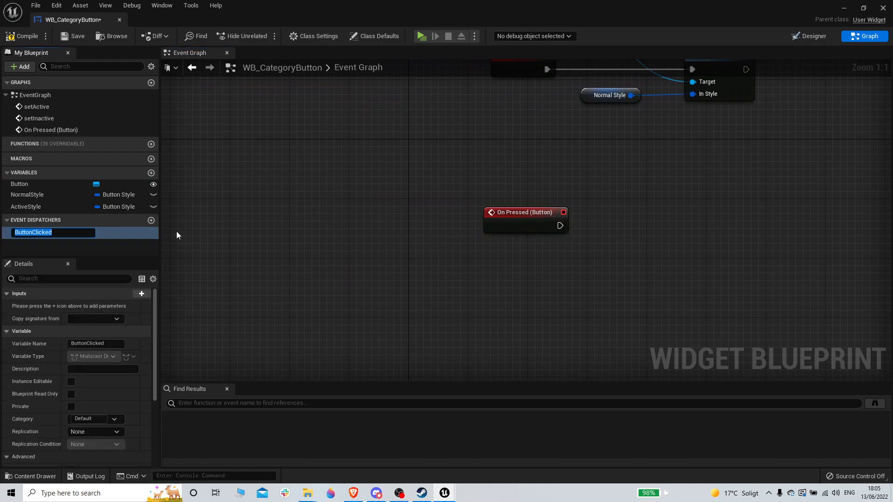
{"action": "type", "text": "ButtonPressed"}
{"action": "key", "text": "Return"}
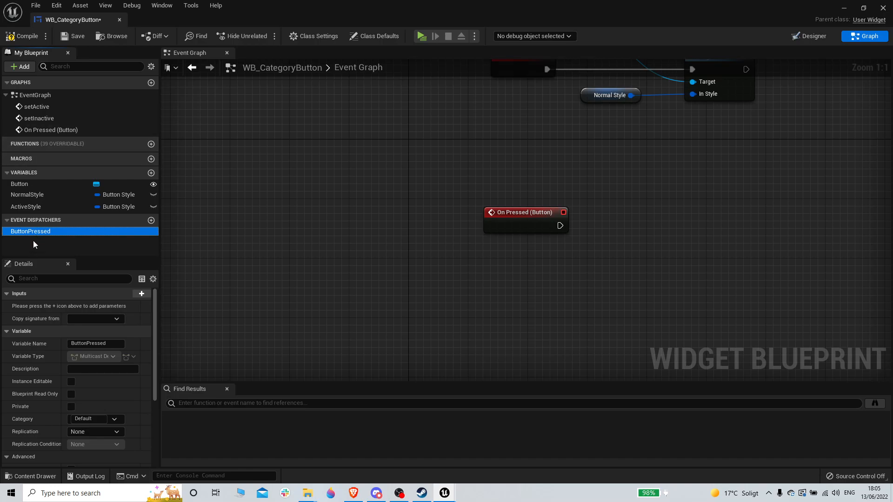
Place a Call node for the ButtonPressed dispatcher and connect the On Pressed (Button) event to it
{"action": "left_click_drag", "start_coordinate": [617, 214], "coordinate": [610, 210]}
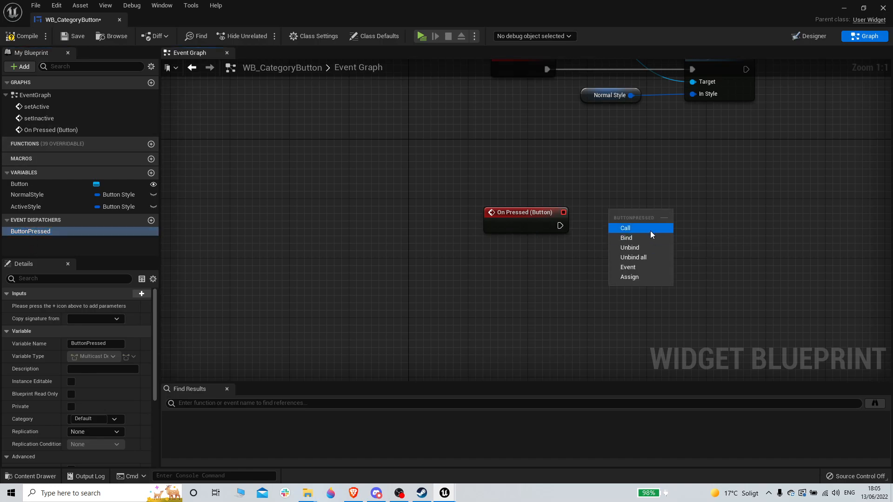
{"action": "left_click", "coordinate": [651, 231]}
{"action": "left_click_drag", "start_coordinate": [560, 225], "coordinate": [623, 230]}
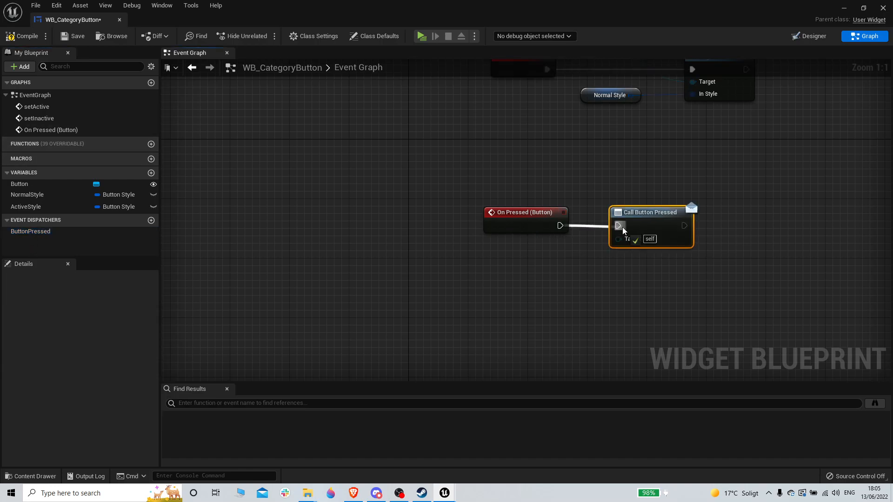
Compile and save the WB_CategoryButton blueprint with the ButtonPressed call in place
{"action": "left_click", "coordinate": [757, 156]}
{"action": "scroll", "coordinate": [763, 163], "scroll_direction": "down", "scroll_amount": 2}
{"action": "left_click_drag", "start_coordinate": [537, 226], "coordinate": [643, 239]}
{"action": "left_click", "coordinate": [595, 208]}
{"action": "left_click", "coordinate": [9, 37]}
{"action": "scroll", "coordinate": [597, 242], "scroll_direction": "up", "scroll_amount": 2}
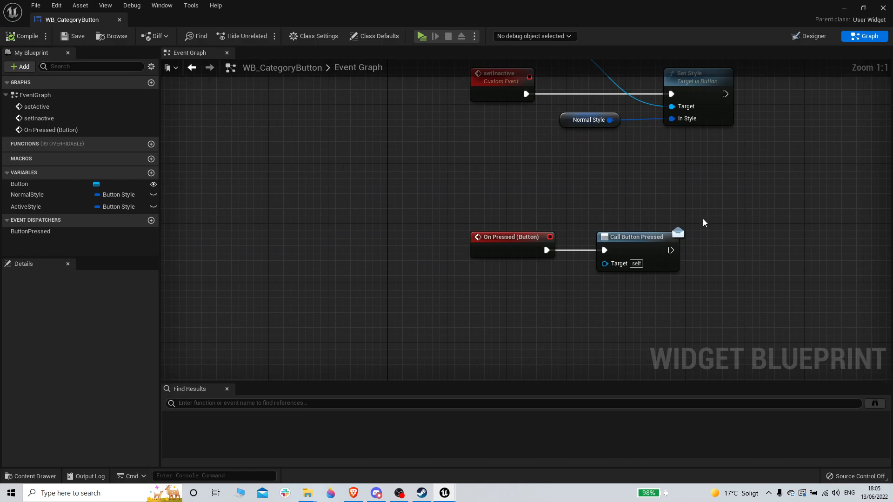
Nudge the On Pressed and setActive node groups to tidy the event graph, and save the blueprint
{"action": "scroll", "coordinate": [697, 233], "scroll_direction": "down", "scroll_amount": 1}
{"action": "scroll", "coordinate": [668, 254], "scroll_direction": "down", "scroll_amount": 3}
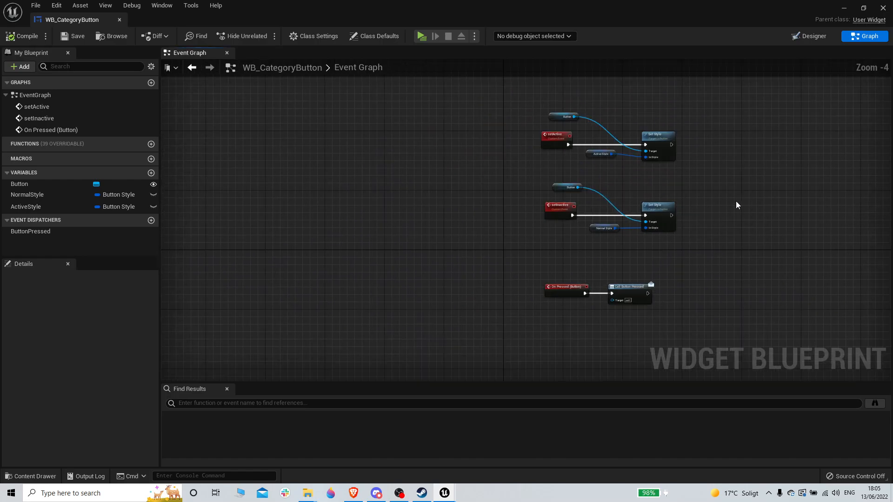
{"action": "scroll", "coordinate": [675, 294], "scroll_direction": "up", "scroll_amount": 3}
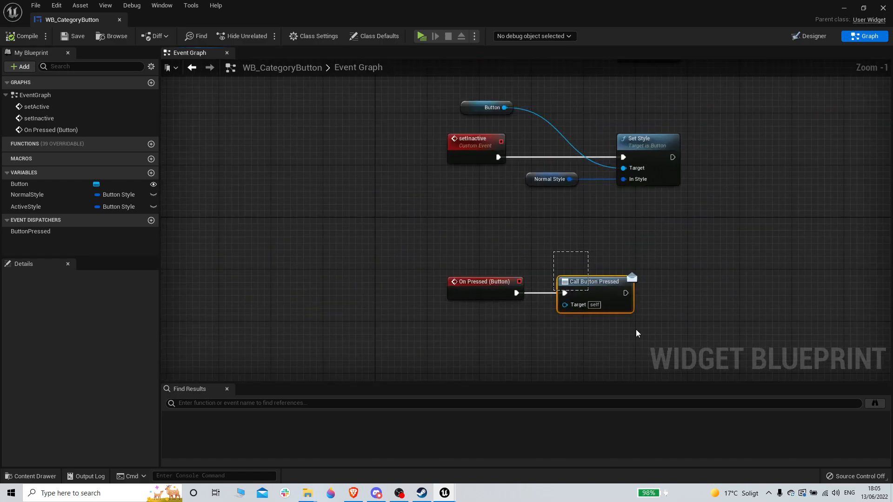
{"action": "left_click_drag", "start_coordinate": [440, 259], "coordinate": [614, 280]}
{"action": "left_click", "coordinate": [672, 240]}
{"action": "right_click_drag", "start_coordinate": [616, 202], "coordinate": [574, 264]}
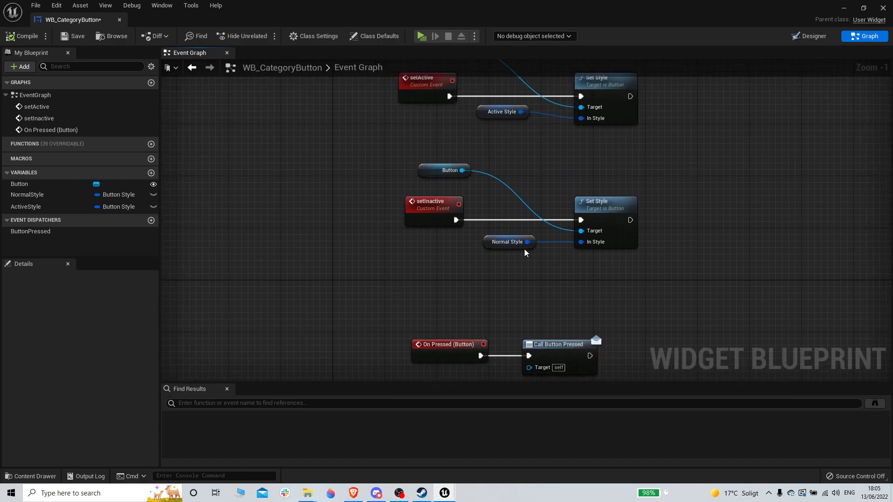
{"action": "right_click_drag", "start_coordinate": [593, 143], "coordinate": [550, 222]}
{"action": "left_click_drag", "start_coordinate": [278, 113], "coordinate": [562, 161]}
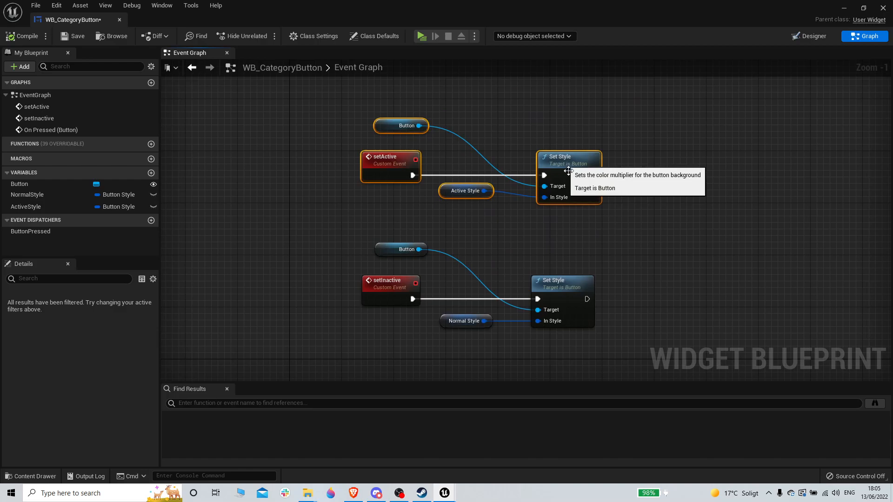
{"action": "right_click_drag", "start_coordinate": [686, 296], "coordinate": [656, 151]}
{"action": "left_click", "coordinate": [72, 36]}
Save the blueprint and dock the WB_CategoryButton editor alongside the other open asset editors
{"action": "right_click_drag", "start_coordinate": [508, 177], "coordinate": [508, 187]}
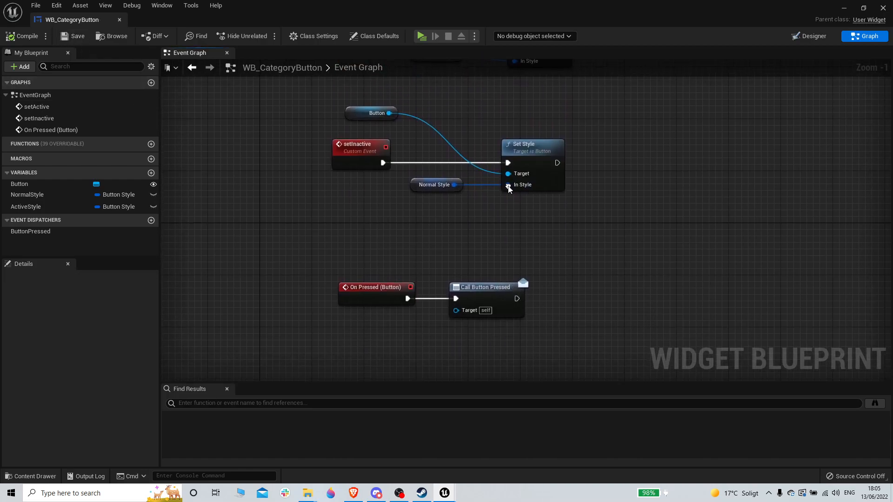
{"action": "left_click_drag", "start_coordinate": [293, 255], "coordinate": [576, 304]}
{"action": "left_click", "coordinate": [325, 233]}
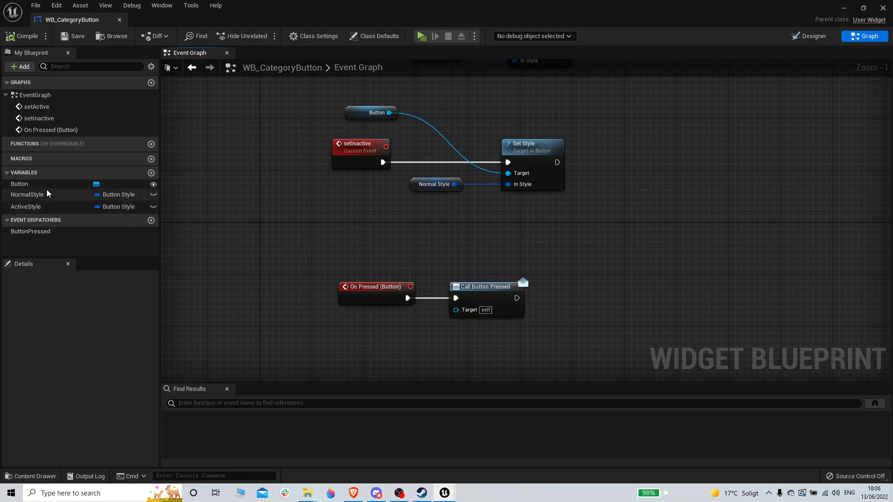
{"action": "left_click_drag", "start_coordinate": [299, 279], "coordinate": [486, 299]}
{"action": "right_click_drag", "start_coordinate": [579, 189], "coordinate": [576, 286]}
{"action": "left_click", "coordinate": [66, 37]}
{"action": "left_click_drag", "start_coordinate": [72, 21], "coordinate": [476, 18]}
Add a variable named Buttontext and set its type to Text
{"action": "right_click_drag", "start_coordinate": [339, 321], "coordinate": [317, 231]}
{"action": "right_click_drag", "start_coordinate": [339, 183], "coordinate": [336, 207]}
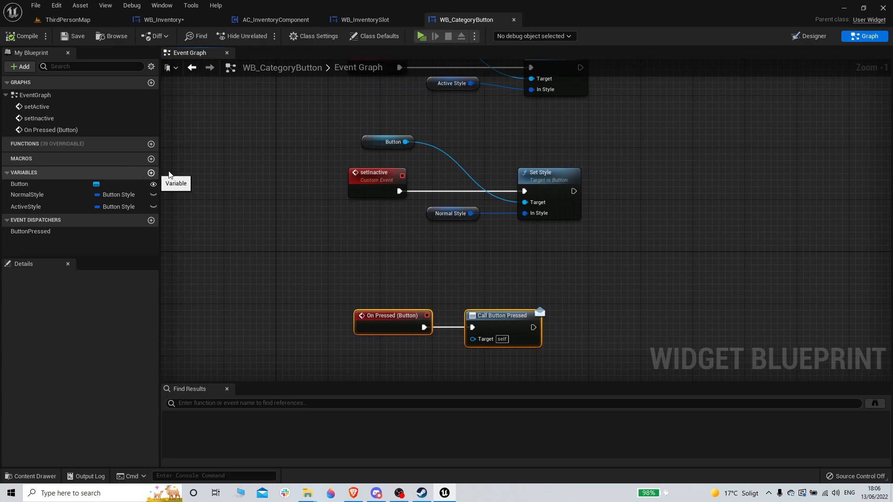
{"action": "left_click", "coordinate": [151, 172]}
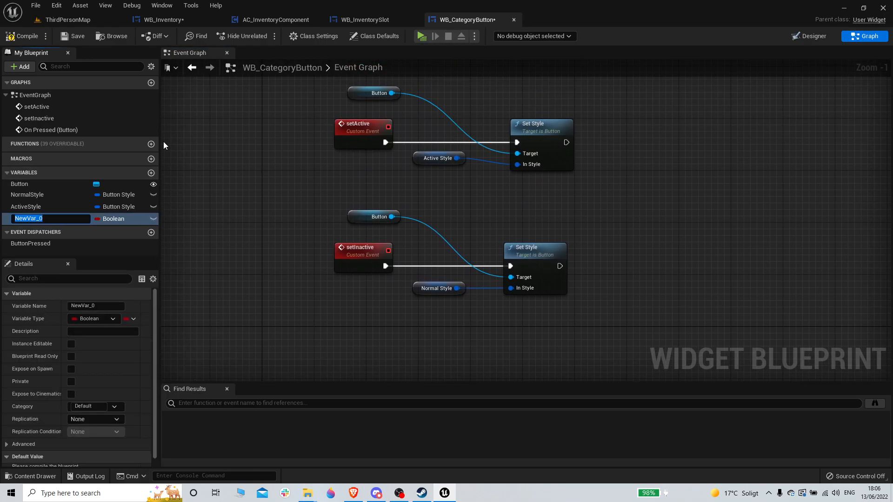
{"action": "type", "text": "Buttontex"}
{"action": "key", "text": "Return"}
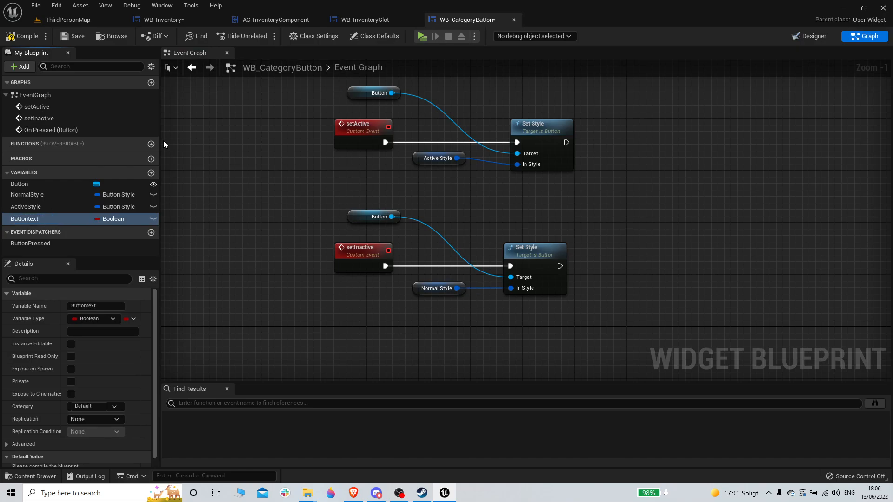
{"action": "left_click", "coordinate": [84, 320]}
{"action": "left_click", "coordinate": [99, 186]}
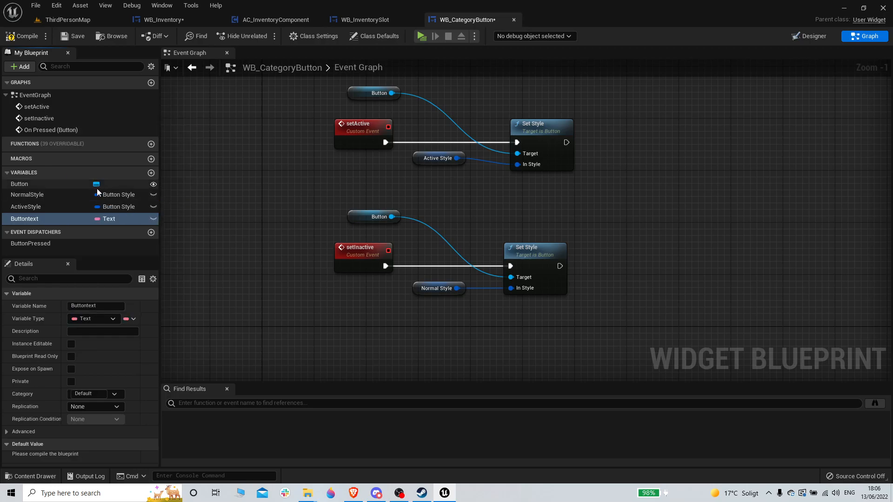
Compile the blueprint and make the Buttontext variable Instance Editable and Expose on Spawn
{"action": "left_click", "coordinate": [25, 39]}
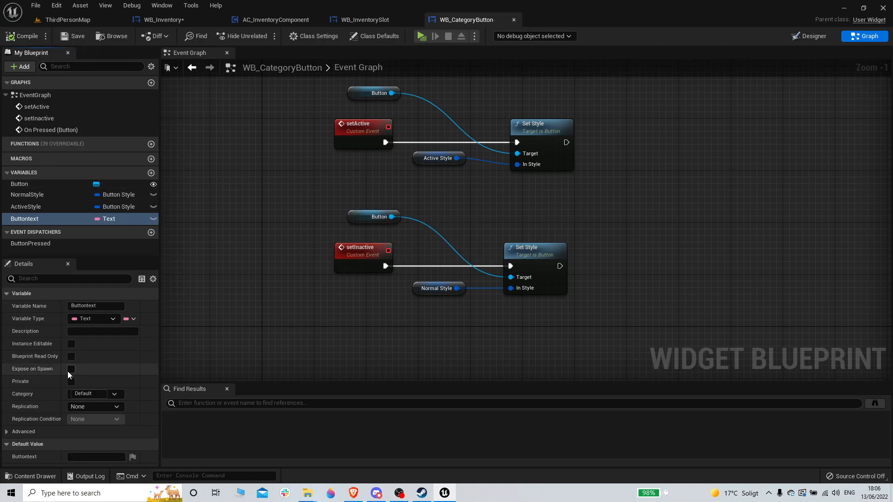
{"action": "left_click", "coordinate": [71, 344]}
{"action": "left_click", "coordinate": [71, 369]}
{"action": "right_click_drag", "start_coordinate": [344, 232], "coordinate": [325, 314]}
{"action": "left_click", "coordinate": [32, 39]}
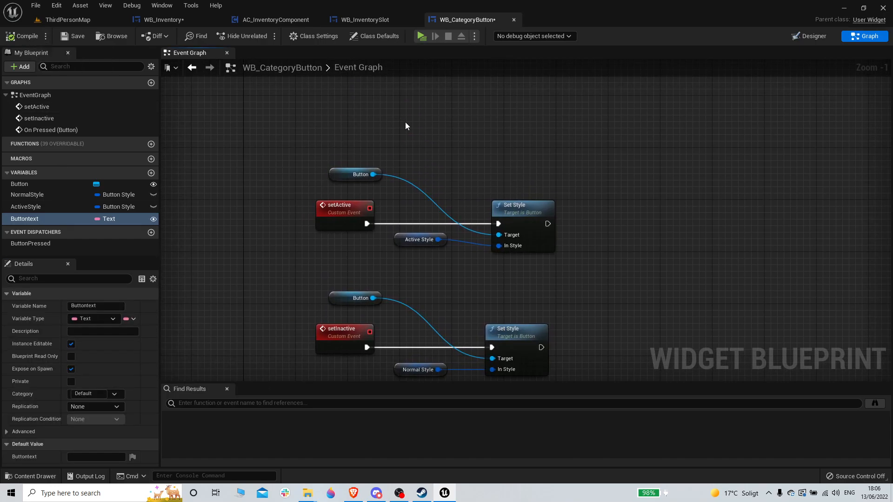
{"action": "right_click_drag", "start_coordinate": [356, 138], "coordinate": [361, 173]}
{"action": "right_click", "coordinate": [330, 130]}
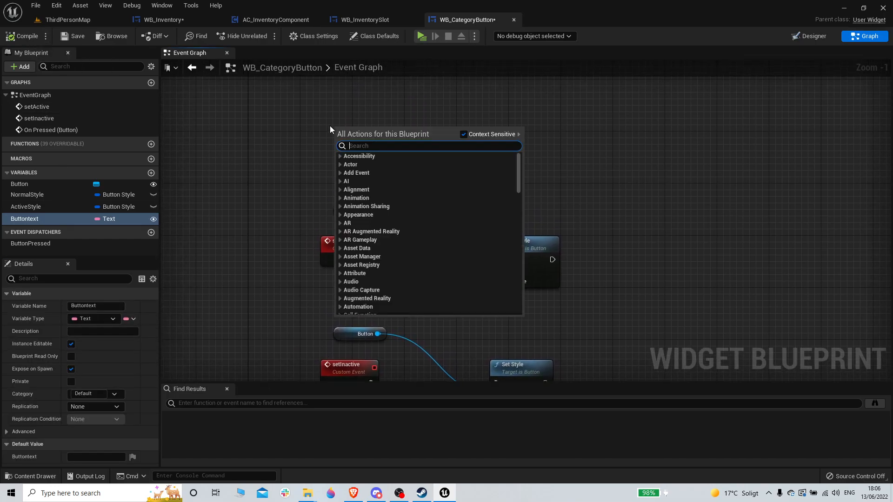
{"action": "type", "text": "constru"}
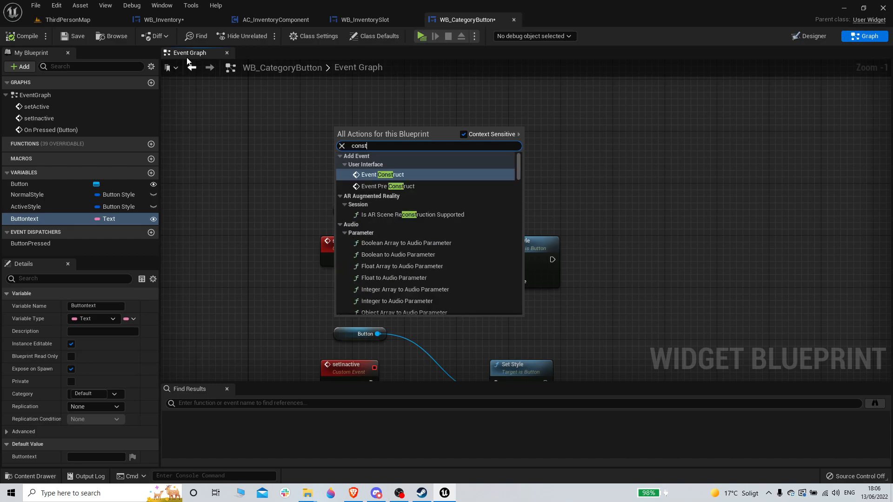
{"action": "left_click", "coordinate": [404, 175]}
{"action": "left_click", "coordinate": [22, 37]}
{"action": "left_click", "coordinate": [70, 36]}
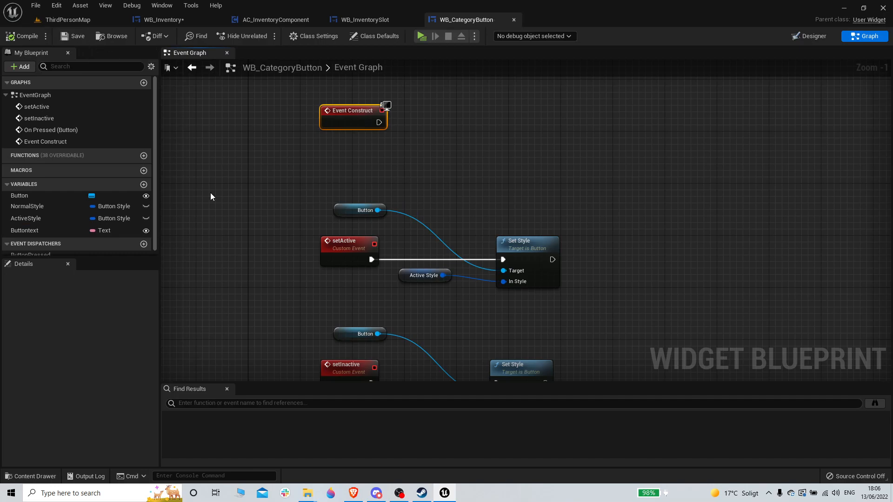
{"action": "key", "text": "Delete"}
Add an Event Pre Construct node above the setActive event, and compile and save the blueprint
{"action": "right_click", "coordinate": [356, 141]}
{"action": "type", "text": "pre co"}
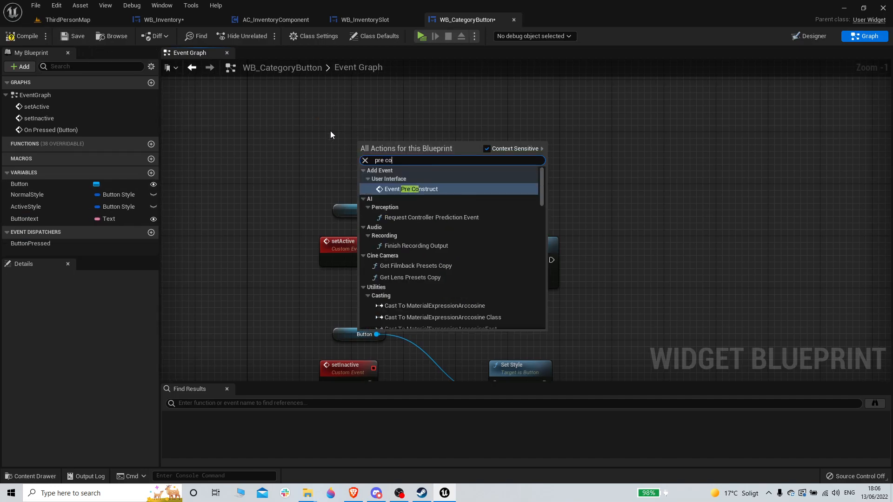
{"action": "type", "text": "ns"}
{"action": "left_click", "coordinate": [415, 188]}
{"action": "left_click_drag", "start_coordinate": [358, 121], "coordinate": [350, 121]}
{"action": "left_click", "coordinate": [22, 37]}
{"action": "left_click", "coordinate": [71, 36]}
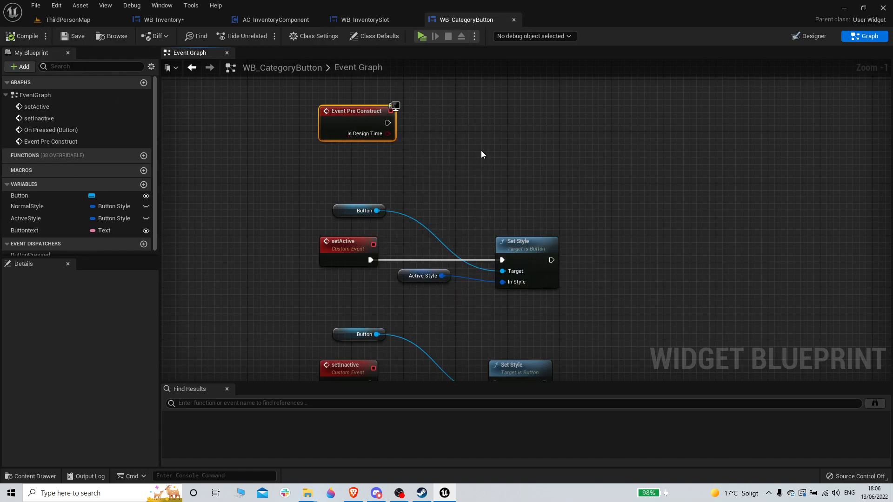
Place a Get node for the Buttontext variable above Event Pre Construct
{"action": "right_click_drag", "start_coordinate": [482, 156], "coordinate": [482, 193]}
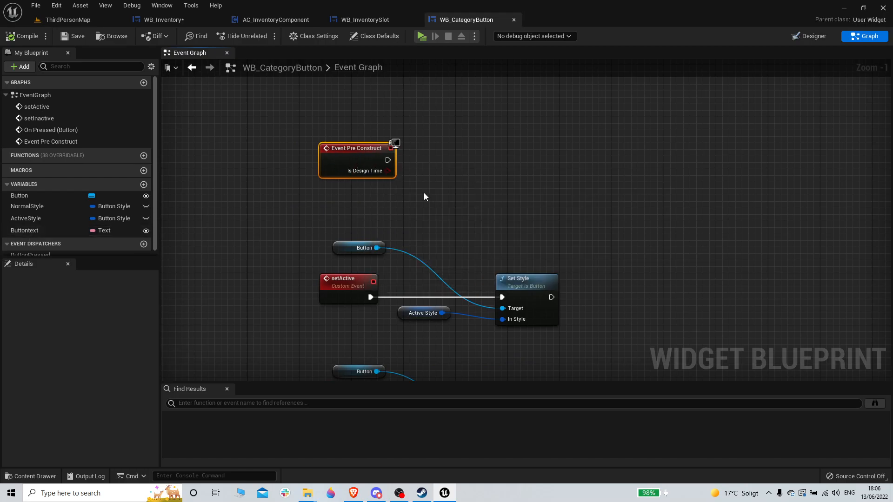
{"action": "left_click_drag", "start_coordinate": [41, 227], "coordinate": [439, 108]}
{"action": "left_click_drag", "start_coordinate": [337, 101], "coordinate": [337, 103]}
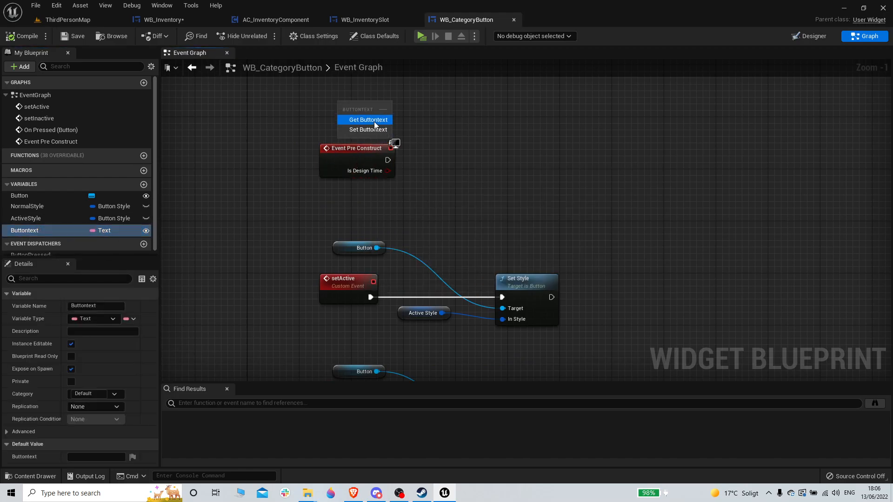
{"action": "left_click", "coordinate": [374, 120]}
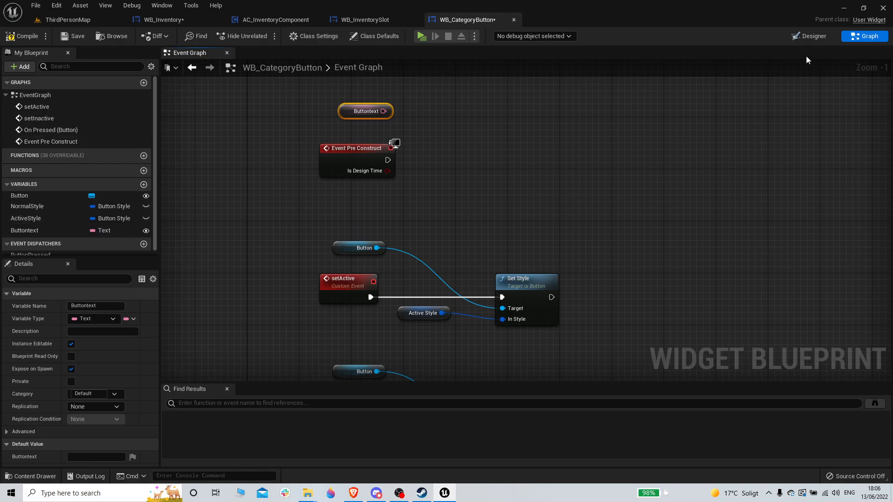
Expose the text block inside the button as a variable in the widget's Designer view
{"action": "left_click", "coordinate": [809, 36]}
{"action": "scroll", "coordinate": [222, 157], "scroll_direction": "up", "scroll_amount": 7}
{"action": "right_click_drag", "start_coordinate": [814, 265], "coordinate": [782, 259]}
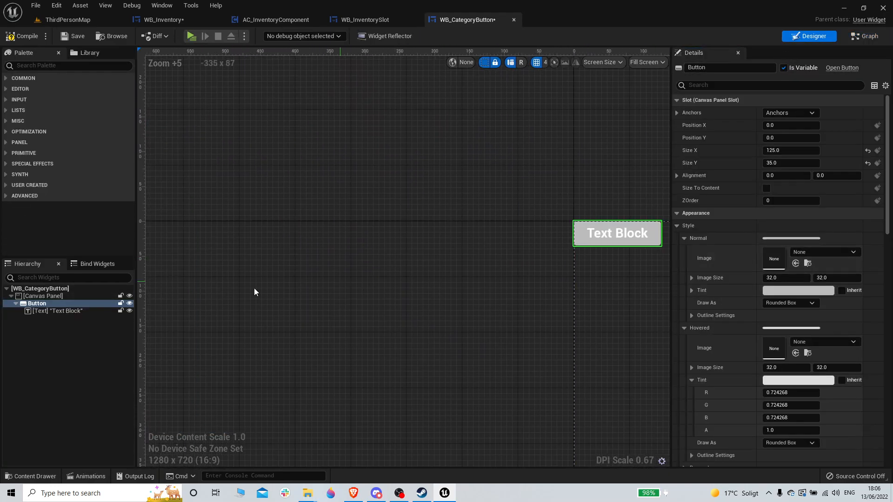
{"action": "left_click", "coordinate": [95, 311]}
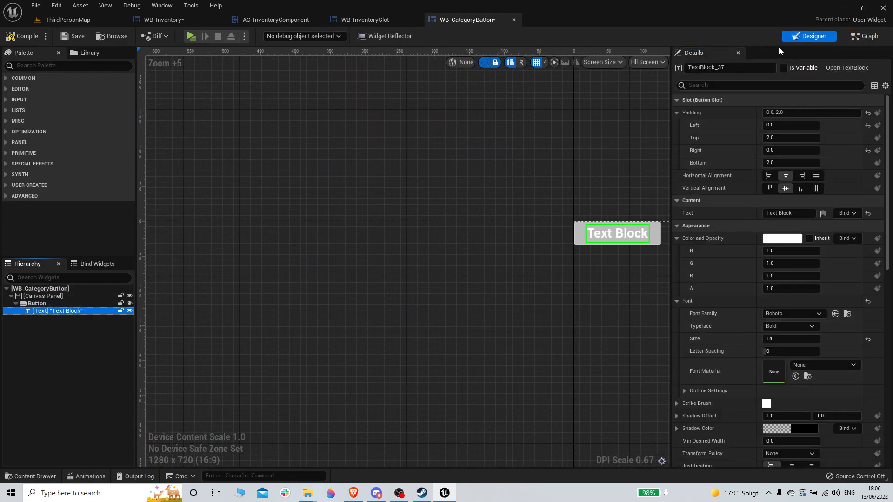
{"action": "left_click", "coordinate": [787, 72]}
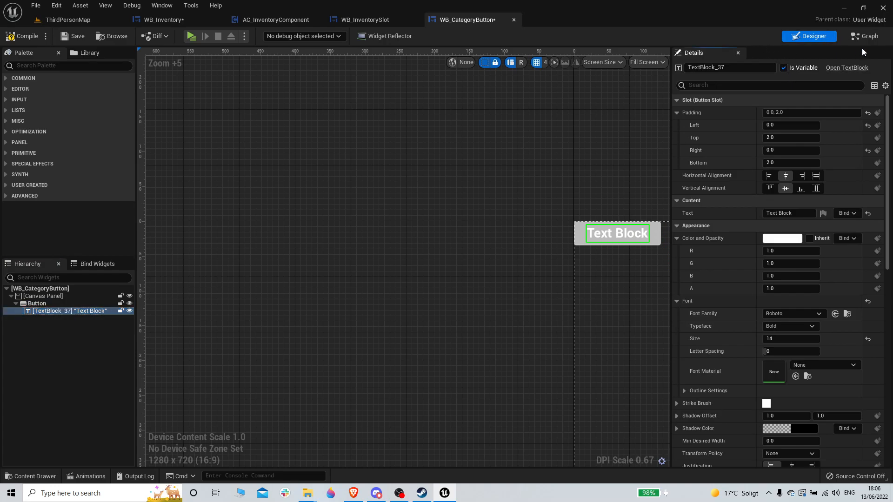
Place a Get node for TextBlock_37 in the event graph and add a SetText (Text) node targeting it
{"action": "left_click", "coordinate": [865, 36]}
{"action": "left_click_drag", "start_coordinate": [69, 210], "coordinate": [362, 199]}
{"action": "left_click", "coordinate": [373, 212]}
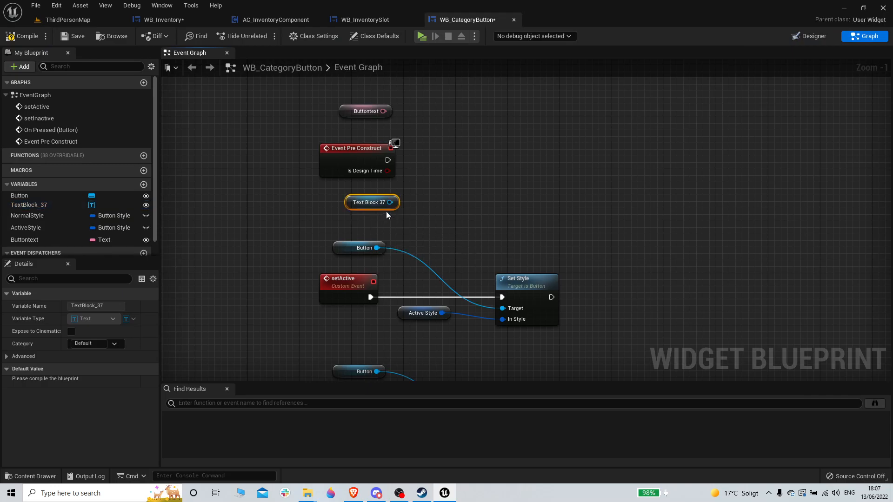
{"action": "left_click_drag", "start_coordinate": [392, 203], "coordinate": [440, 206]}
{"action": "type", "text": "set text"}
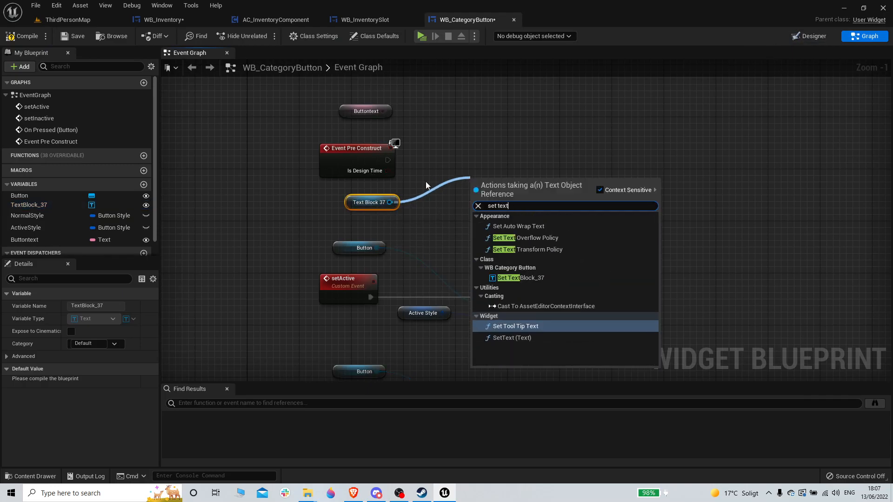
{"action": "left_click", "coordinate": [512, 338]}
{"action": "left_click_drag", "start_coordinate": [499, 186], "coordinate": [499, 141]}
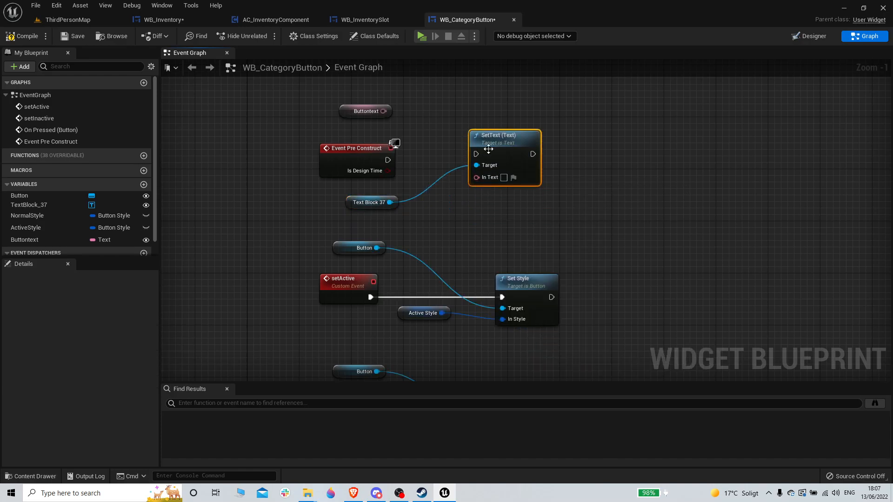
Connect Event Pre Construct to SetText, feed Buttontext into In Text, and compile and save the blueprint
{"action": "left_click_drag", "start_coordinate": [387, 160], "coordinate": [510, 152]}
{"action": "mouse_move", "coordinate": [384, 112]}
{"action": "left_mouse_down"}
{"action": "mouse_move", "coordinate": [519, 192]}
{"action": "mouse_move", "coordinate": [485, 184]}
{"action": "left_mouse_up"}
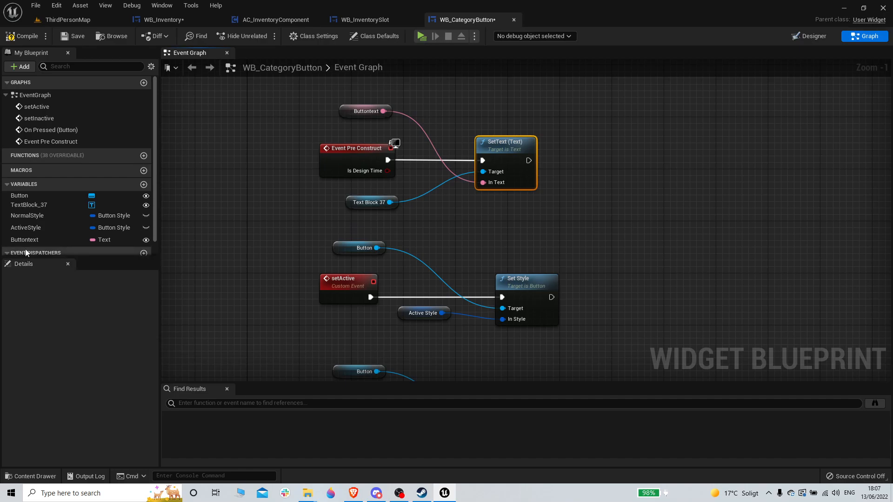
{"action": "left_click", "coordinate": [22, 35]}
{"action": "left_click", "coordinate": [73, 36]}
Move the Event Pre Construct node group slightly upward and save all modified assets
{"action": "left_click_drag", "start_coordinate": [298, 96], "coordinate": [500, 204]}
{"action": "left_click_drag", "start_coordinate": [509, 157], "coordinate": [510, 143]}
{"action": "scroll", "coordinate": [638, 145], "scroll_direction": "down", "scroll_amount": 3}
{"action": "scroll", "coordinate": [627, 192], "scroll_direction": "up", "scroll_amount": 1}
{"action": "right_click_drag", "start_coordinate": [628, 191], "coordinate": [635, 258]}
{"action": "left_click", "coordinate": [574, 120]}
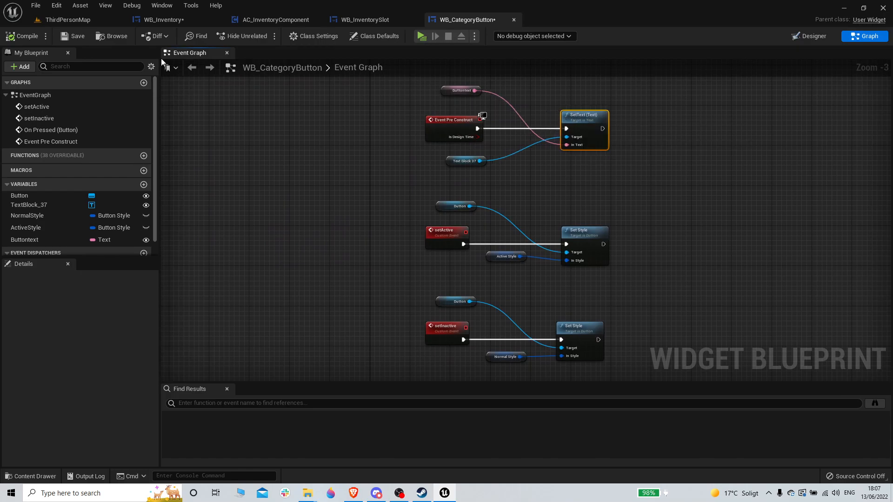
{"action": "left_click", "coordinate": [35, 5]}
{"action": "left_click", "coordinate": [52, 54]}
Stack the Text Block 37 and Buttontext getters above the Event Pre Construct wire, and save the blueprint
{"action": "scroll", "coordinate": [618, 105], "scroll_direction": "down", "scroll_amount": 1}
{"action": "scroll", "coordinate": [645, 130], "scroll_direction": "up", "scroll_amount": 1}
{"action": "right_click_drag", "start_coordinate": [646, 131], "coordinate": [699, 192]}
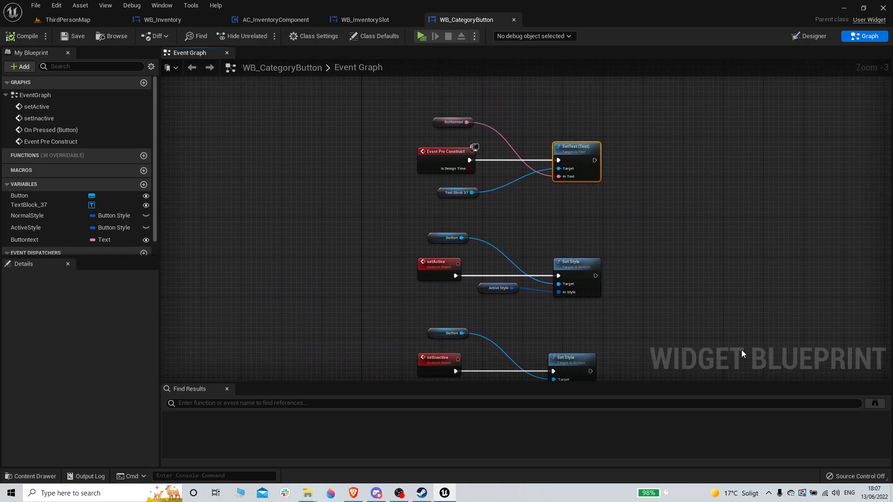
{"action": "left_click_drag", "start_coordinate": [448, 120], "coordinate": [493, 120]}
{"action": "left_click_drag", "start_coordinate": [448, 209], "coordinate": [490, 108]}
{"action": "left_click", "coordinate": [599, 113]}
{"action": "scroll", "coordinate": [585, 140], "scroll_direction": "up", "scroll_amount": 1}
{"action": "right_click_drag", "start_coordinate": [657, 119], "coordinate": [664, 171]}
{"action": "left_click", "coordinate": [80, 41]}
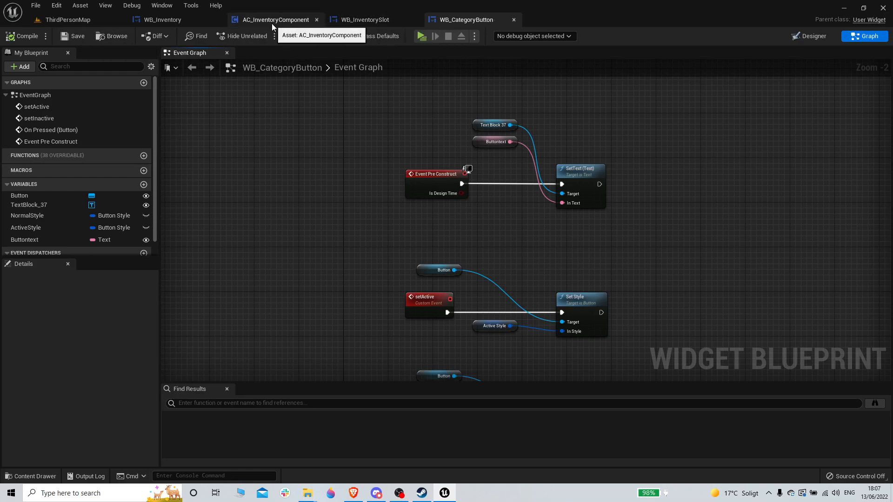
Switch to the WB_Inventory designer and search the widget palette for "categ"
{"action": "left_click", "coordinate": [272, 22]}
{"action": "left_click", "coordinate": [162, 20]}
{"action": "scroll", "coordinate": [171, 218], "scroll_direction": "down", "scroll_amount": 2}
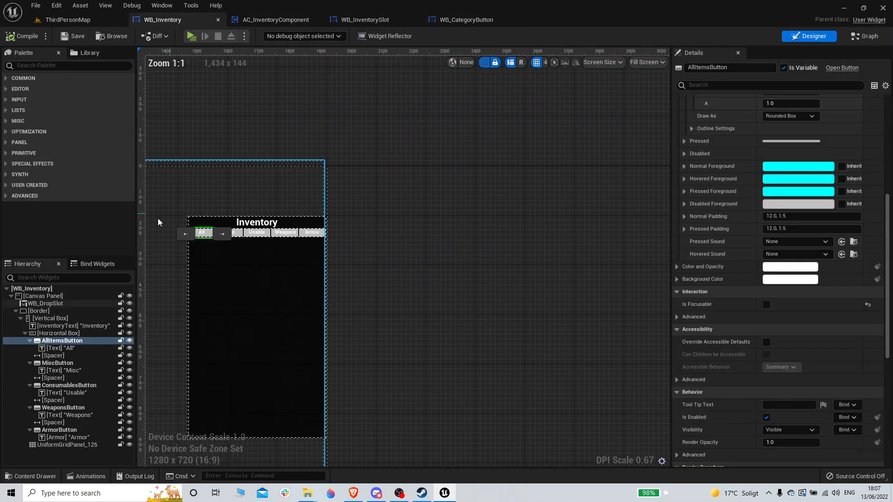
{"action": "right_click_drag", "start_coordinate": [237, 163], "coordinate": [415, 145]}
{"action": "scroll", "coordinate": [415, 146], "scroll_direction": "up", "scroll_amount": 3}
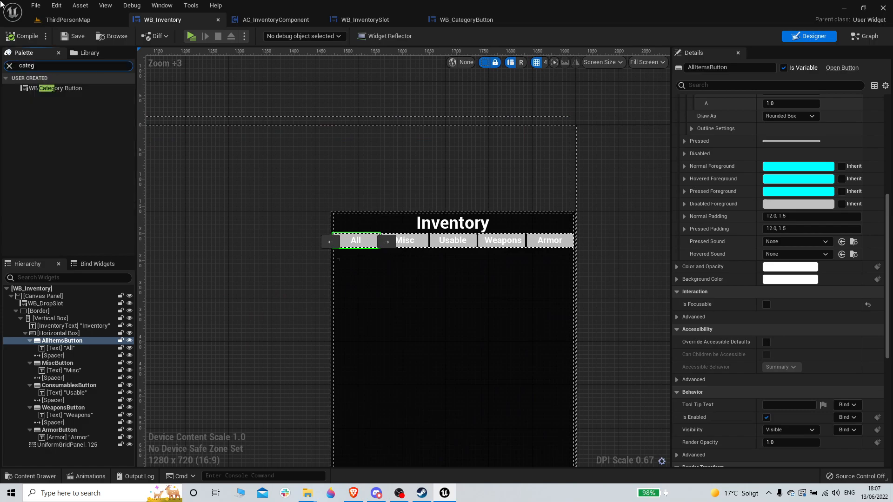
{"action": "left_click_drag", "start_coordinate": [47, 89], "coordinate": [325, 179]}
{"action": "scroll", "coordinate": [365, 162], "scroll_direction": "up", "scroll_amount": 4}
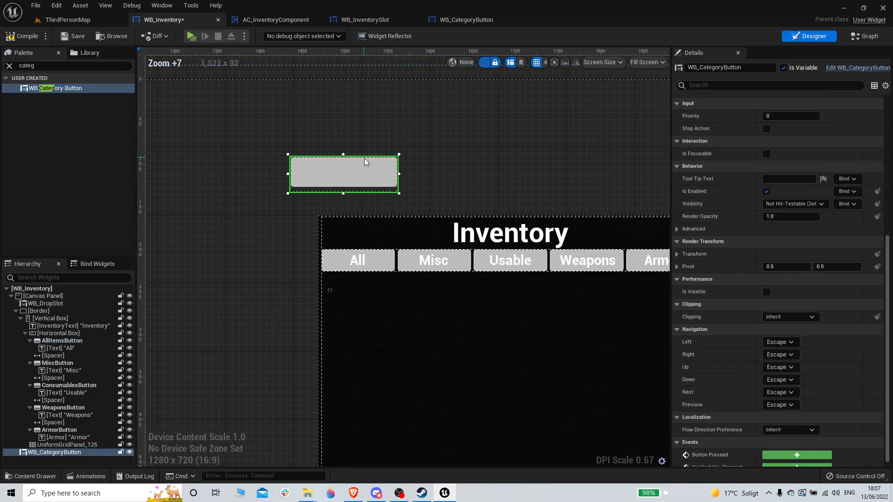
{"action": "left_click_drag", "start_coordinate": [311, 185], "coordinate": [264, 182]}
{"action": "key", "text": "Delete"}
Add a WB Category Button to the Horizontal Box that holds WB_Inventory's category buttons
{"action": "left_click_drag", "start_coordinate": [32, 88], "coordinate": [52, 333]}
{"action": "right_click_drag", "start_coordinate": [449, 198], "coordinate": [400, 59]}
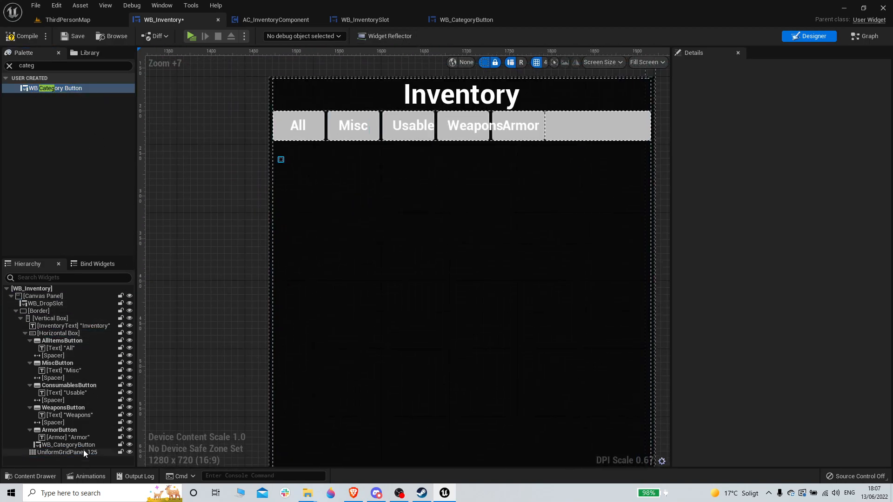
Move WB_CategoryButton ahead of AllItemsButton in the Horizontal Box, then duplicate it and place the copy after AllItemsButton and its spacer
{"action": "left_click_drag", "start_coordinate": [67, 445], "coordinate": [61, 343]}
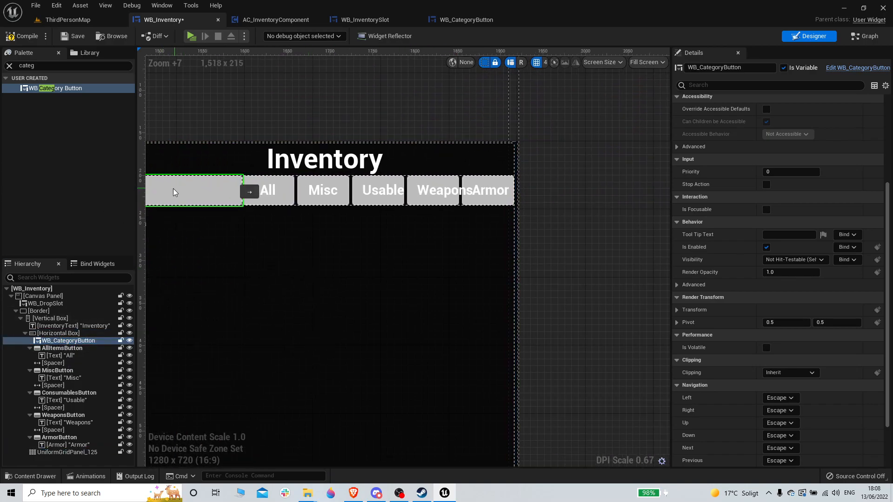
{"action": "right_click_drag", "start_coordinate": [173, 192], "coordinate": [461, 201]}
{"action": "left_click", "coordinate": [108, 341]}
{"action": "key", "text": "ctrl+d"}
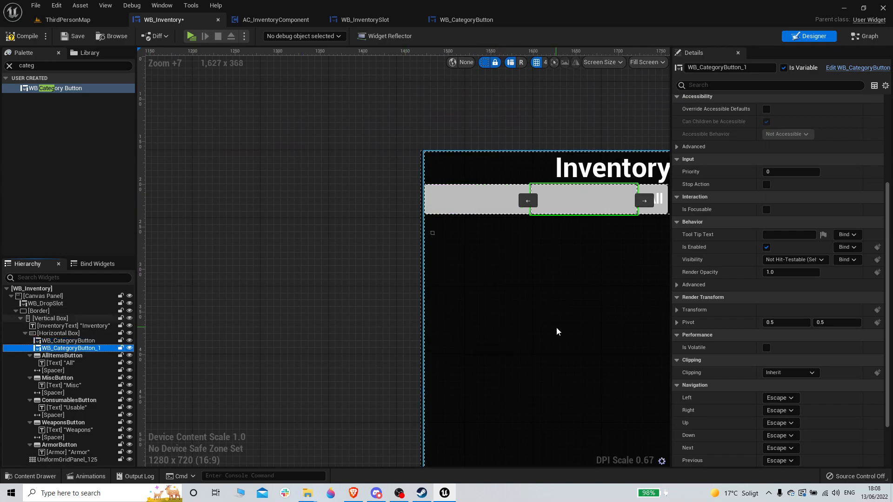
{"action": "right_click_drag", "start_coordinate": [556, 328], "coordinate": [323, 337]}
{"action": "left_click", "coordinate": [411, 210]}
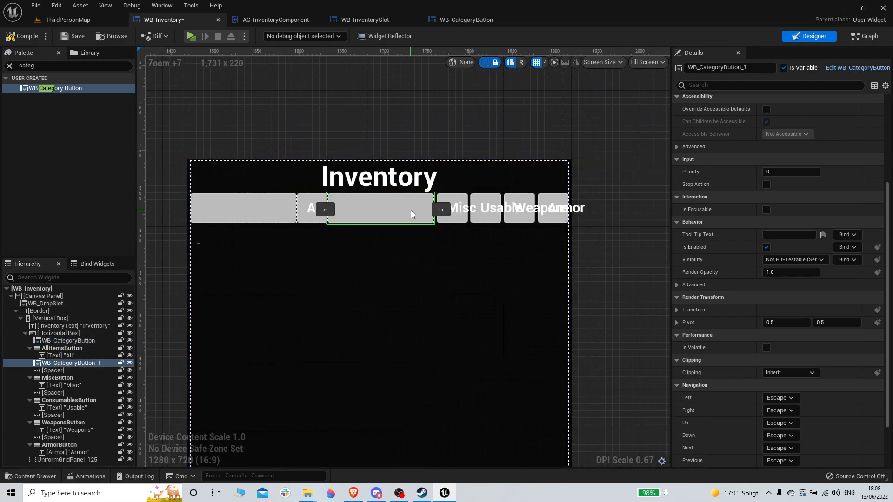
Duplicate the category button twice more, placing one copy after MiscButton's spacer and the other after ConsumablesButton's spacer
{"action": "key", "text": "ctrl+d"}
{"action": "left_click", "coordinate": [440, 210]}
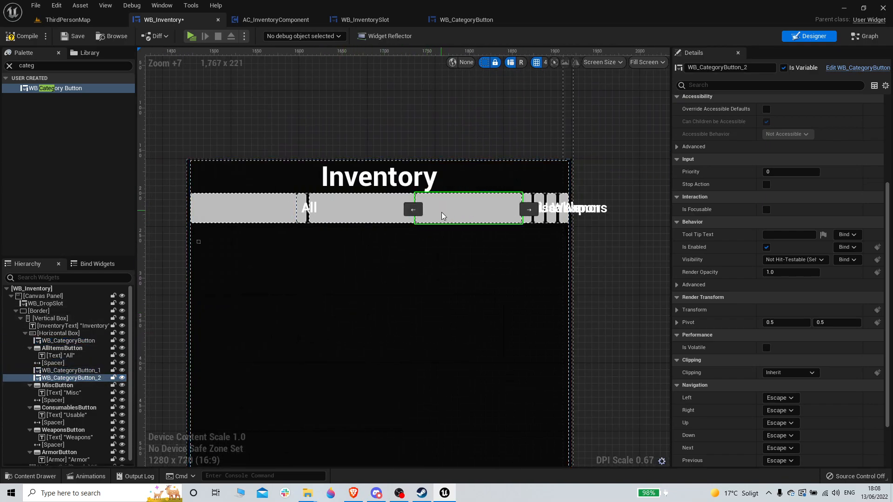
{"action": "left_click", "coordinate": [530, 210]}
{"action": "left_click", "coordinate": [535, 210]}
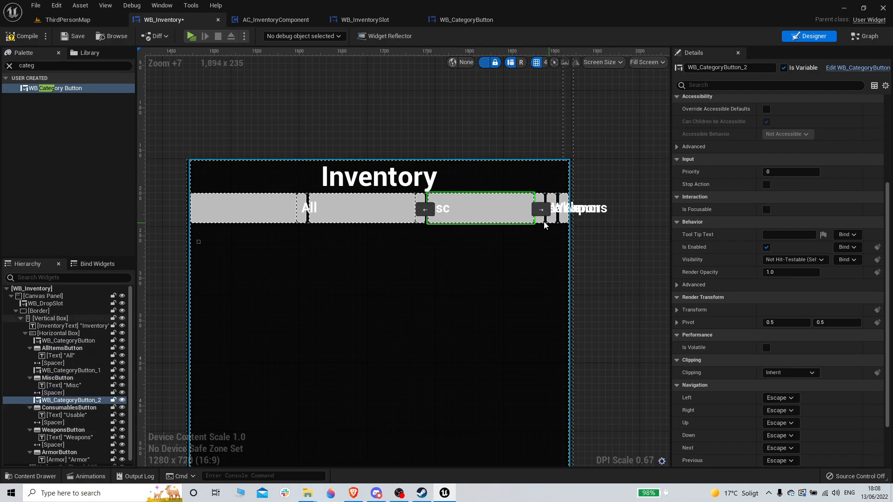
{"action": "key", "text": "ctrl+d"}
{"action": "left_click", "coordinate": [627, 210]}
{"action": "left_click", "coordinate": [630, 210]}
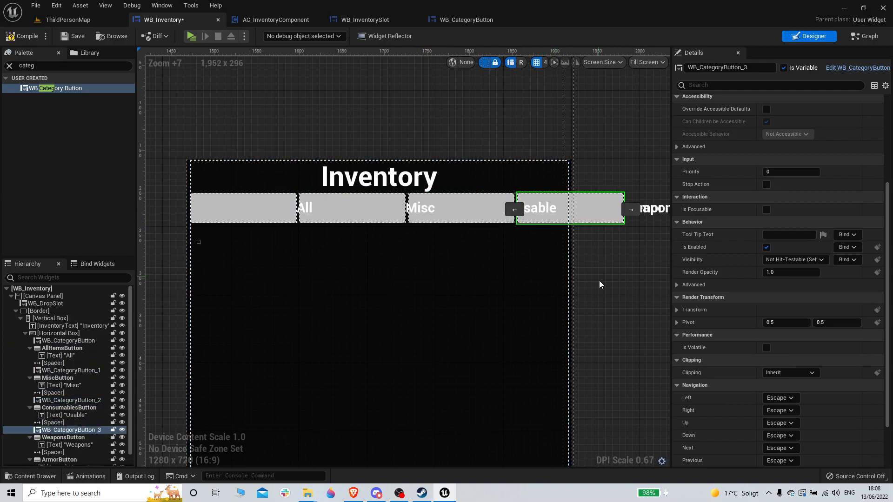
Duplicate WB_CategoryButton_3 and move the copy behind WeaponsButton and its spacer
{"action": "key", "text": "ctrl+d"}
{"action": "right_click_drag", "start_coordinate": [606, 251], "coordinate": [404, 233]}
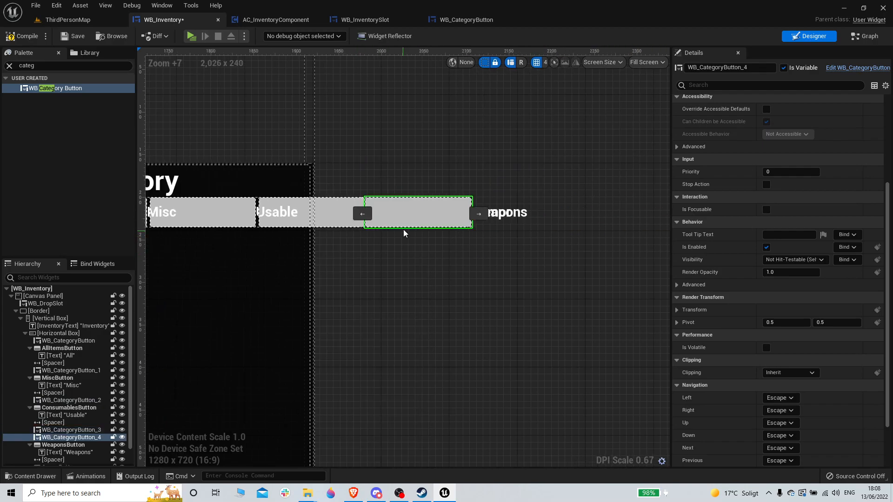
{"action": "left_click", "coordinate": [478, 221]}
{"action": "left_click", "coordinate": [478, 220]}
{"action": "right_click_drag", "start_coordinate": [461, 309], "coordinate": [644, 257]}
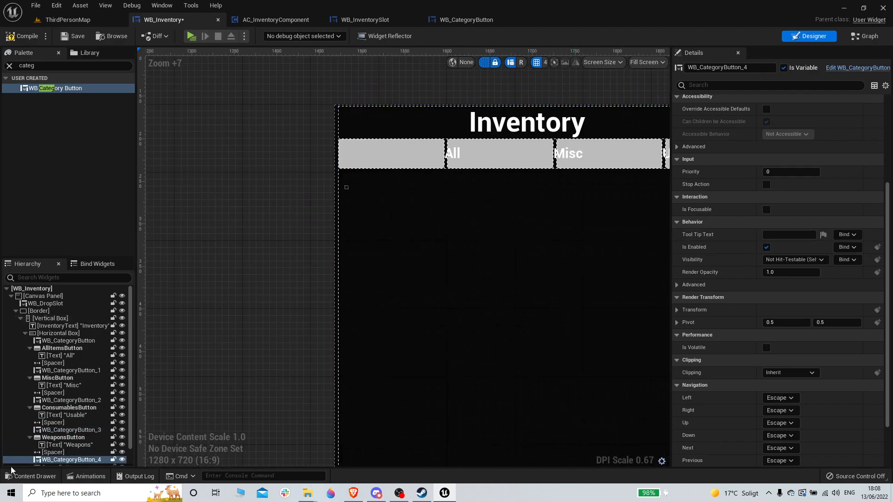
Duplicate WB_CategoryButton_4, move the copy behind ArmorButton, and save WB_Inventory
{"action": "scroll", "coordinate": [78, 442], "scroll_direction": "down", "scroll_amount": 1}
{"action": "left_click", "coordinate": [64, 442]}
{"action": "right_click_drag", "start_coordinate": [390, 283], "coordinate": [489, 227]}
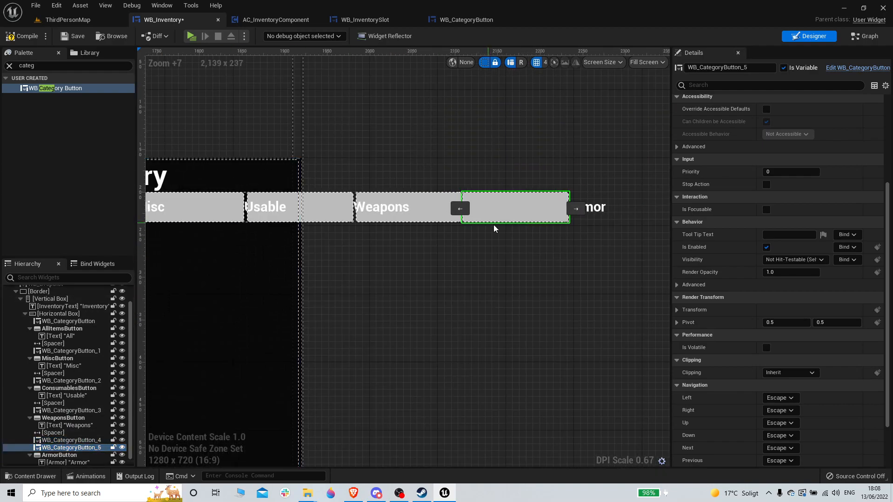
{"action": "left_click", "coordinate": [574, 208]}
{"action": "right_click_drag", "start_coordinate": [479, 269], "coordinate": [181, 265]}
{"action": "scroll", "coordinate": [342, 186], "scroll_direction": "down", "scroll_amount": 3}
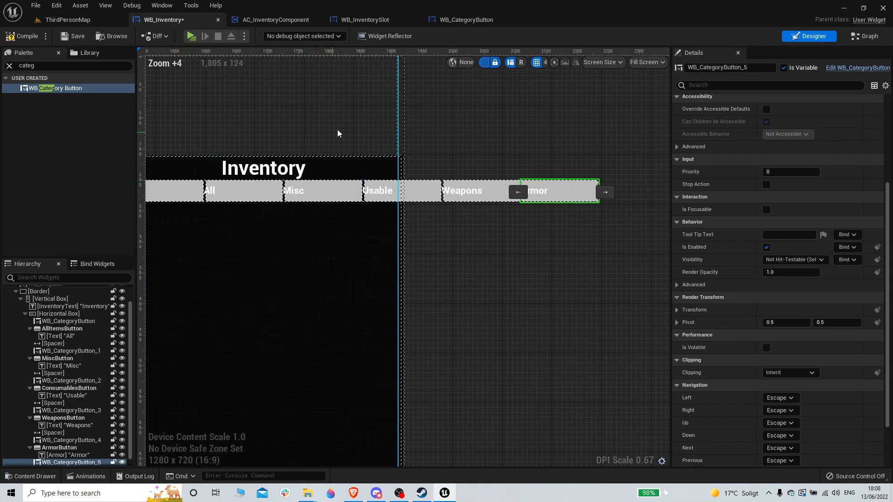
{"action": "right_click_drag", "start_coordinate": [335, 136], "coordinate": [402, 134]}
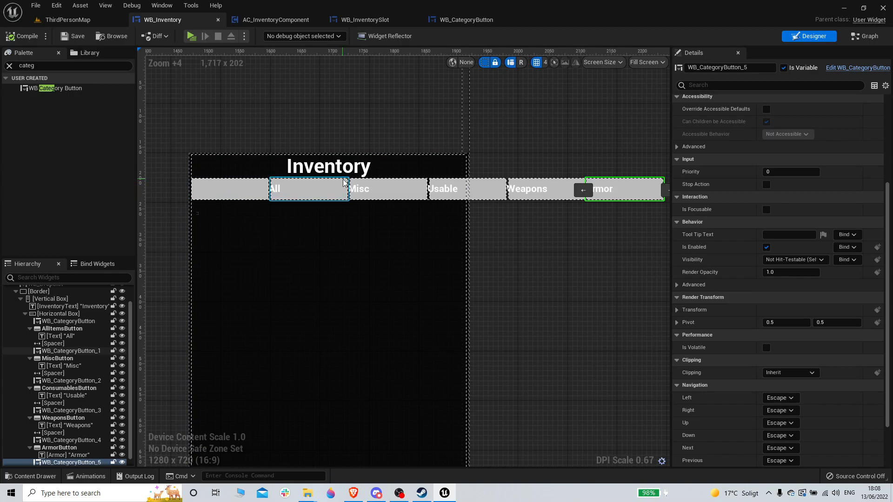
Set the Buttontext of the first category button, WB_CategoryButton, to "All"
{"action": "left_click", "coordinate": [220, 197]}
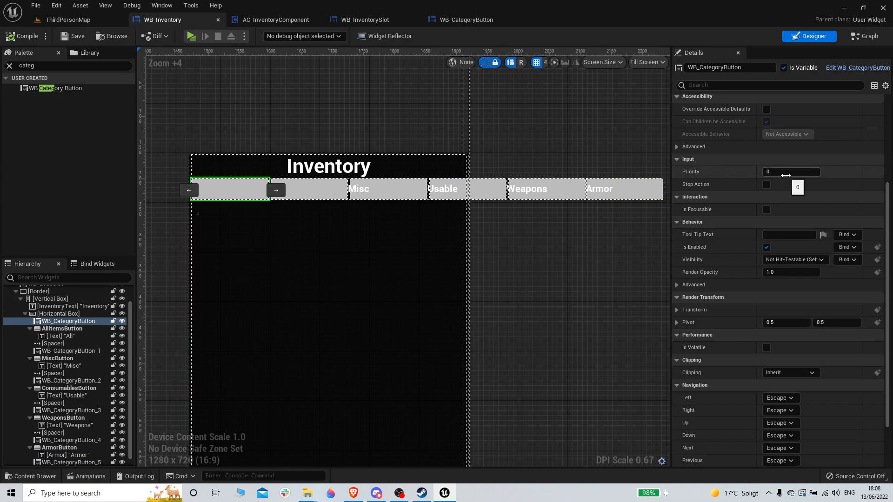
{"action": "scroll", "coordinate": [772, 227], "scroll_direction": "up", "scroll_amount": 5}
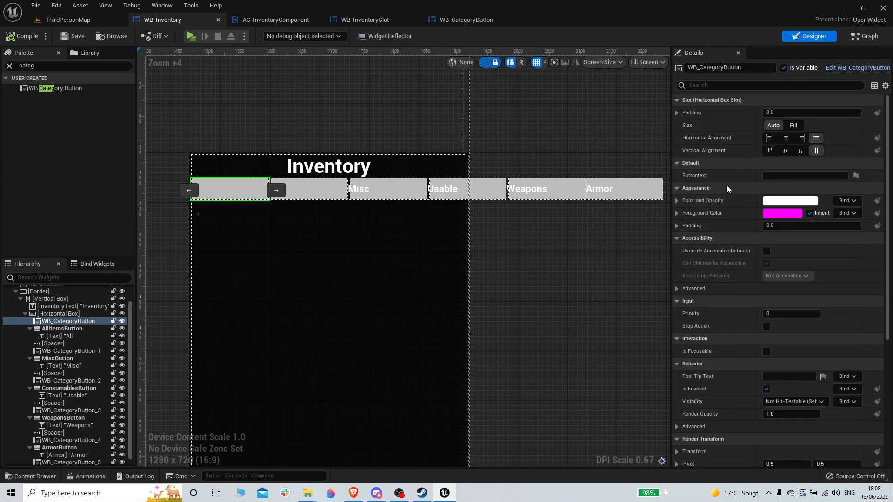
{"action": "left_click", "coordinate": [778, 177]}
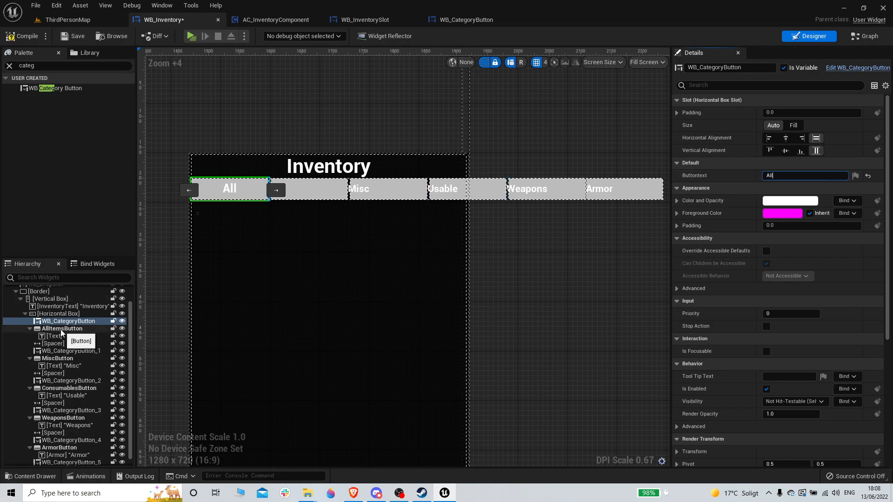
Set the Buttontext of WB_CategoryButton_1 to "Misc" and rename that widget WB_CategoryMisc
{"action": "left_click", "coordinate": [58, 359]}
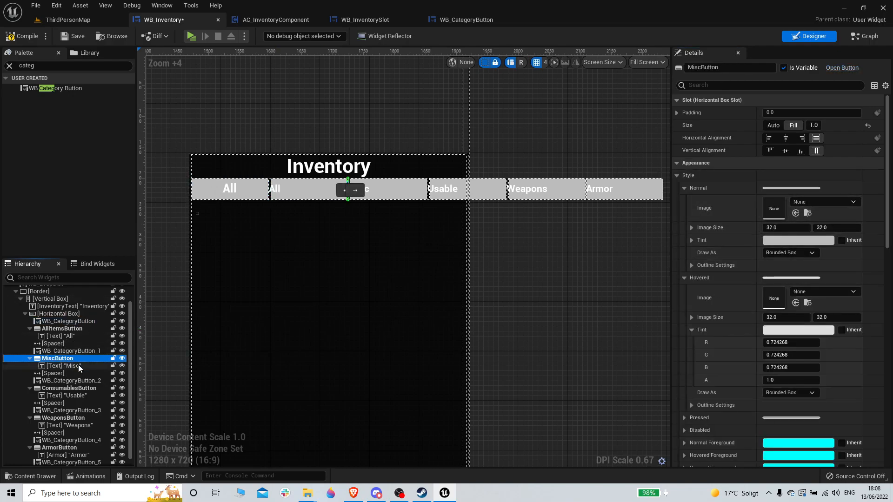
{"action": "left_click", "coordinate": [69, 351]}
{"action": "left_click", "coordinate": [771, 175]}
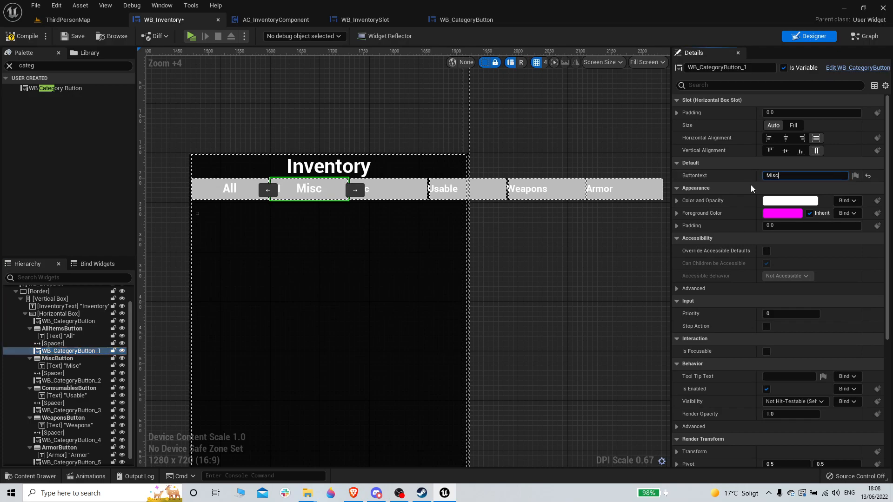
{"action": "double_click", "coordinate": [64, 352]}
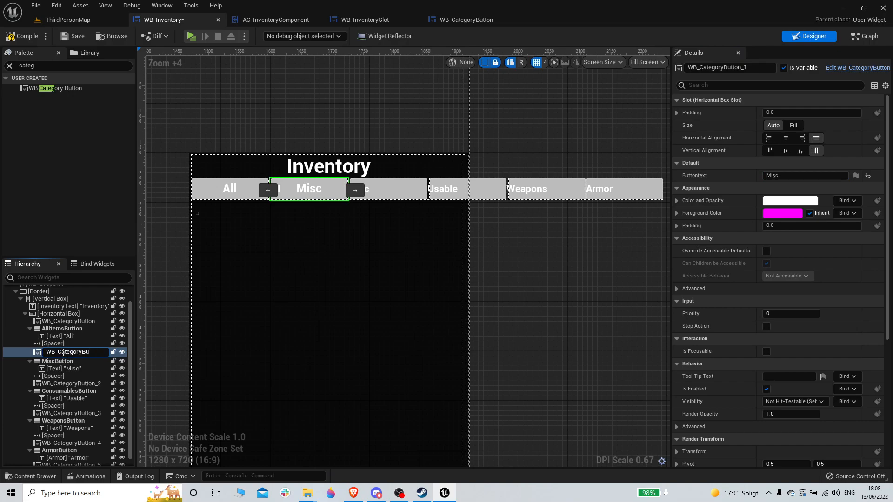
{"action": "key", "text": "Return"}
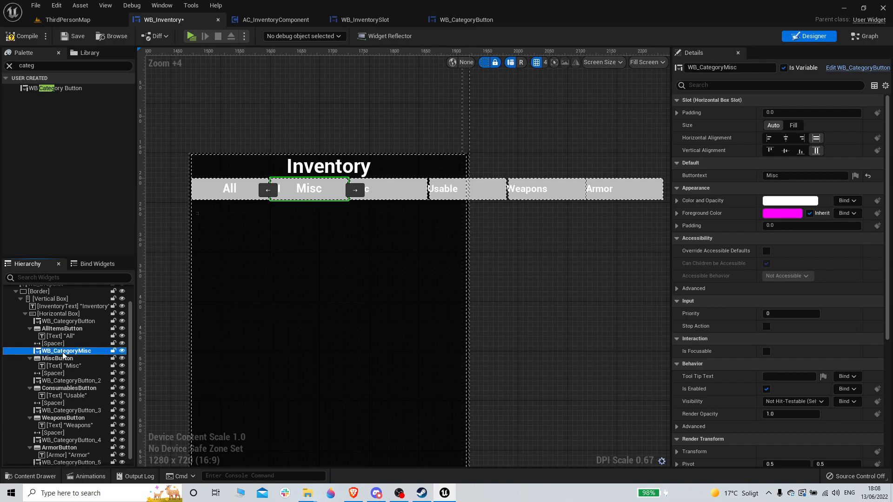
Open the name of the category button labelled "All" for editing in the widget hierarchy
{"action": "left_click", "coordinate": [85, 321]}
{"action": "key", "text": "F2"}
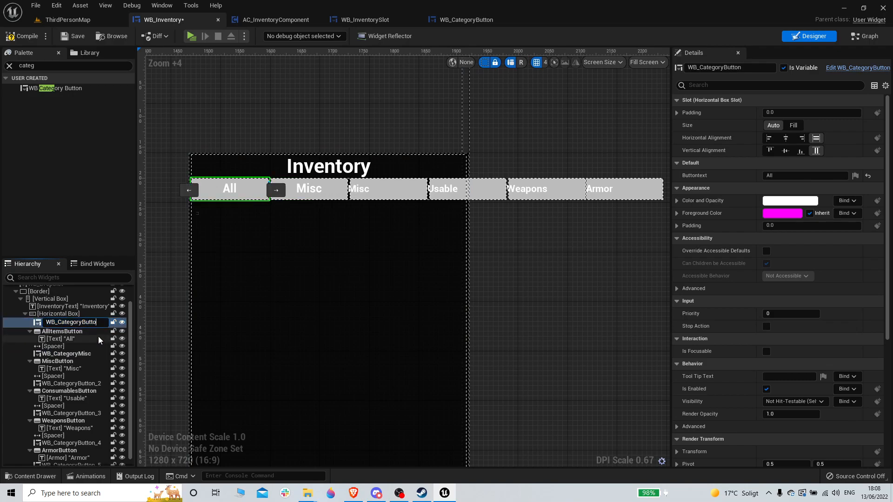
Rename the first category button WB_CategoryAll and the one directly above ConsumablesButton WB_CategoryConsumable
{"action": "type", "text": "All"}
{"action": "key", "text": "Return"}
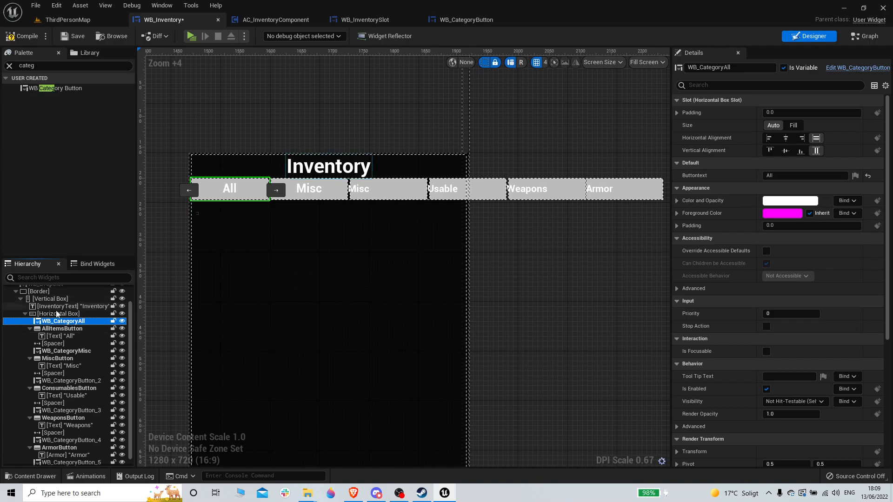
{"action": "left_click", "coordinate": [79, 388]}
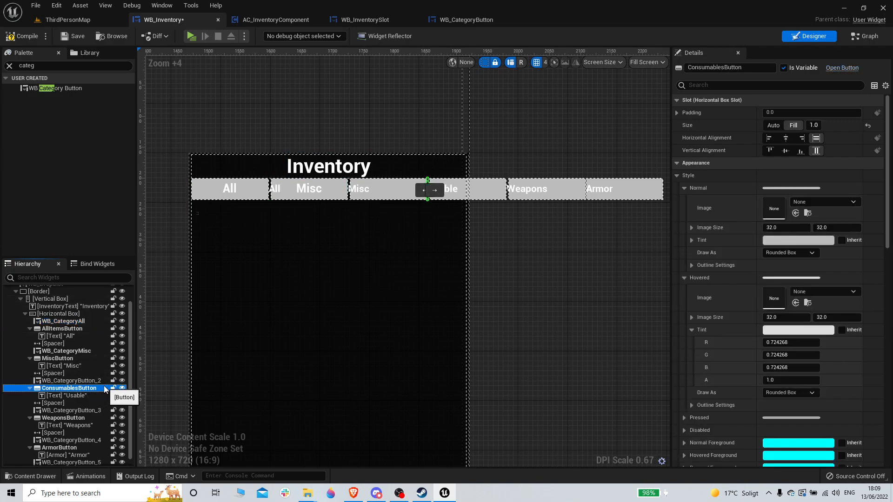
{"action": "key", "text": "Up"}
{"action": "key", "text": "F2"}
{"action": "key", "text": "End"}
{"action": "key", "text": "BackSpace"}
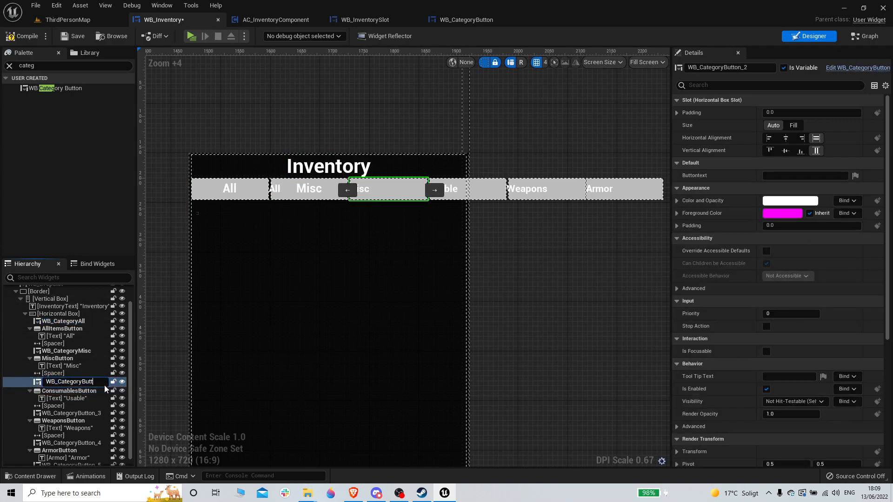
{"action": "type", "text": "Consumable"}
{"action": "key", "text": "Return"}
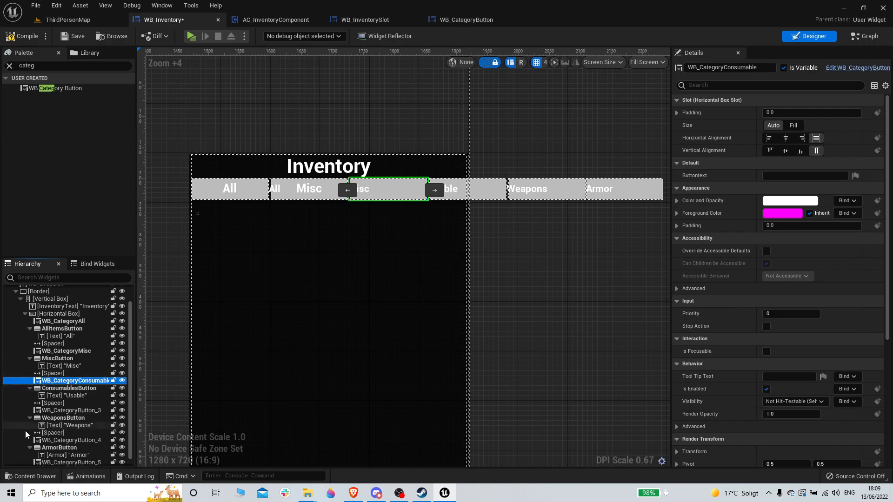
Rename the category button above WeaponsButton WB_CategoryWeapon and the one above ArmorButton WB_CategoryArmor
{"action": "left_click", "coordinate": [65, 411]}
{"action": "key", "text": "F2"}
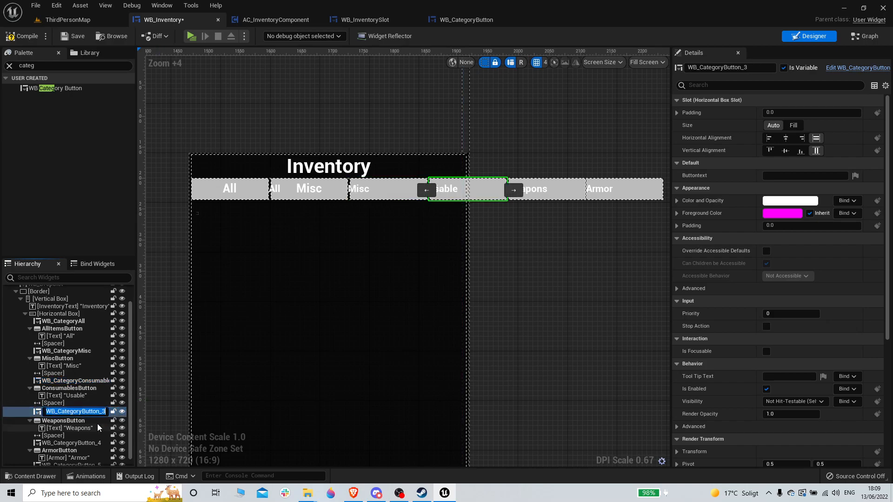
{"action": "key", "text": "Right"}
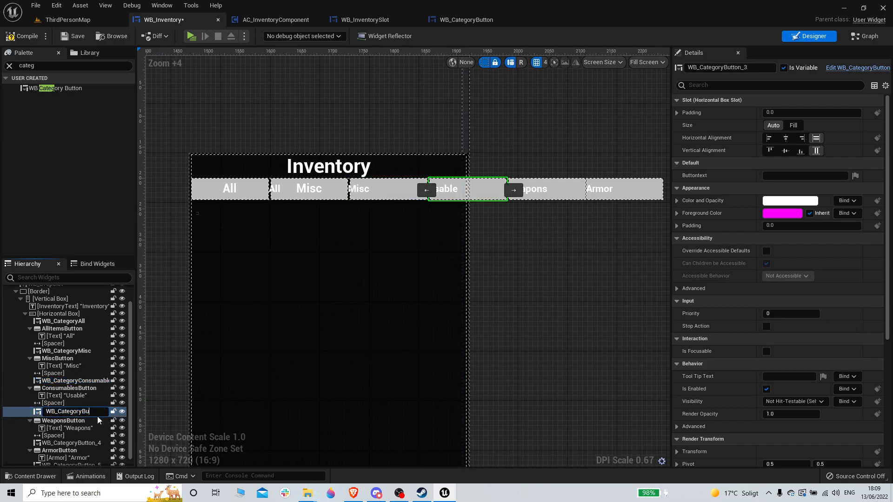
{"action": "type", "text": "Weapon"}
{"action": "key", "text": "Return"}
{"action": "left_click", "coordinate": [78, 441]}
{"action": "key", "text": "F2"}
{"action": "key", "text": "Right"}
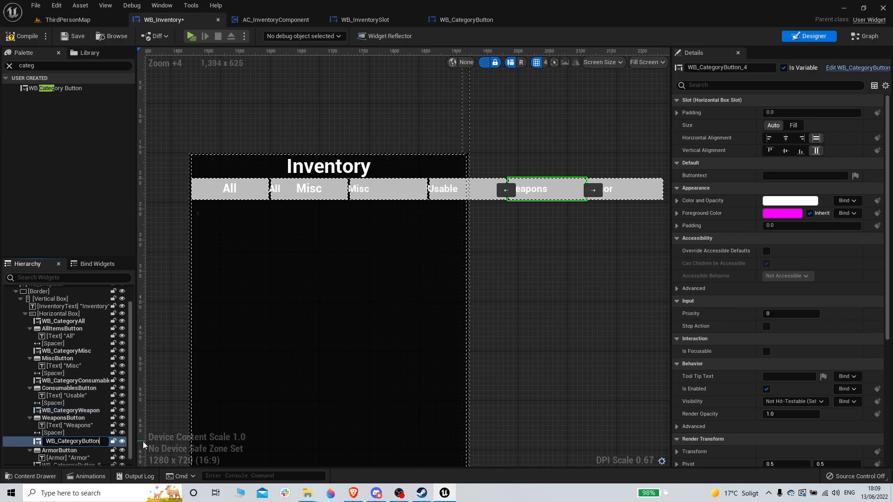
{"action": "type", "text": "Armor"}
{"action": "key", "text": "Return"}
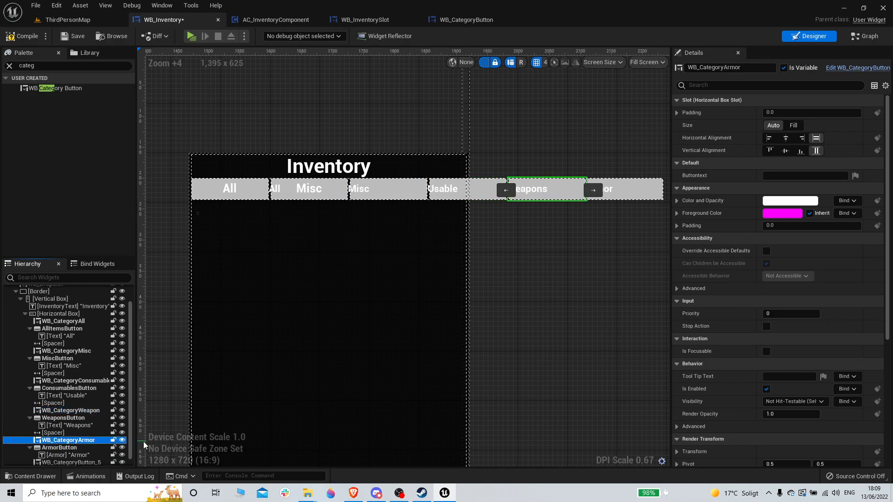
Delete the surplus category button WB_CategoryButton_5 at the end of the category row and compile the widget
{"action": "scroll", "coordinate": [80, 425], "scroll_direction": "down", "scroll_amount": 1}
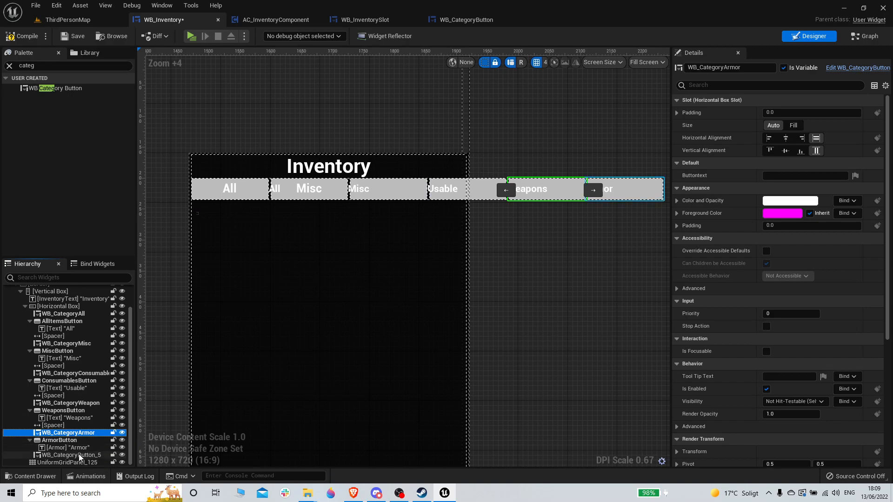
{"action": "right_click_drag", "start_coordinate": [452, 364], "coordinate": [481, 353]}
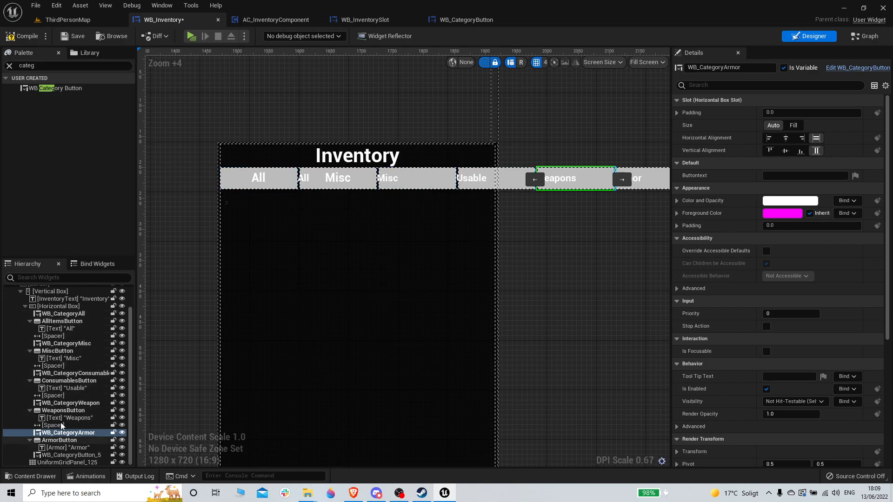
{"action": "right_click_drag", "start_coordinate": [473, 277], "coordinate": [282, 272]}
{"action": "left_click", "coordinate": [467, 177]}
{"action": "key", "text": "Delete"}
{"action": "right_click_drag", "start_coordinate": [374, 220], "coordinate": [809, 270]}
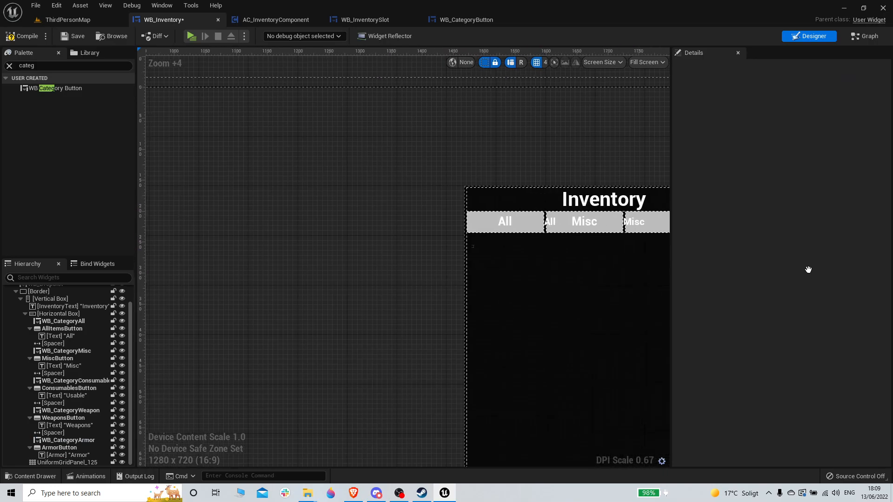
{"action": "right_click_drag", "start_coordinate": [360, 184], "coordinate": [244, 189]}
{"action": "right_click_drag", "start_coordinate": [529, 182], "coordinate": [431, 179]}
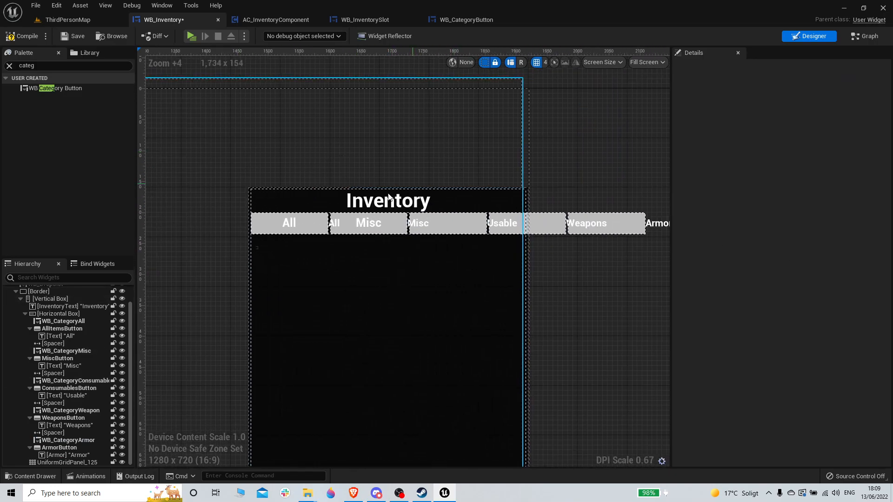
{"action": "left_click", "coordinate": [24, 37]}
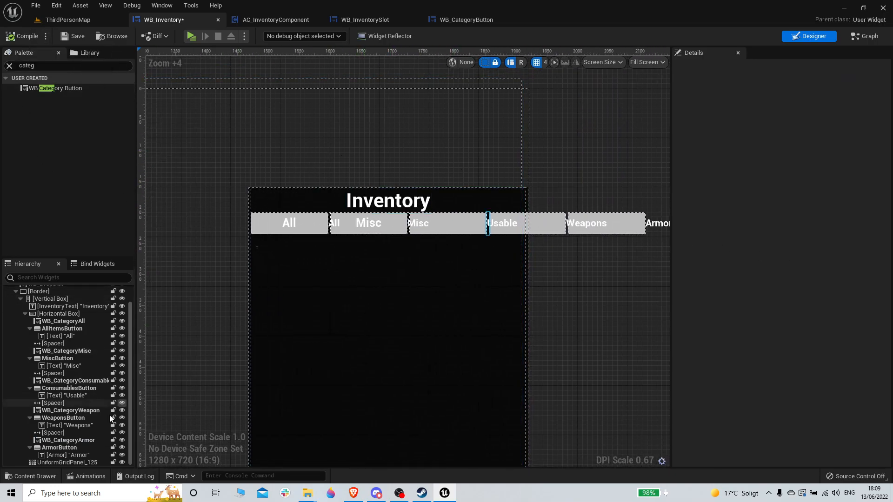
Set the Buttontext of WB_CategoryArmor to "Armor"
{"action": "left_click", "coordinate": [79, 449]}
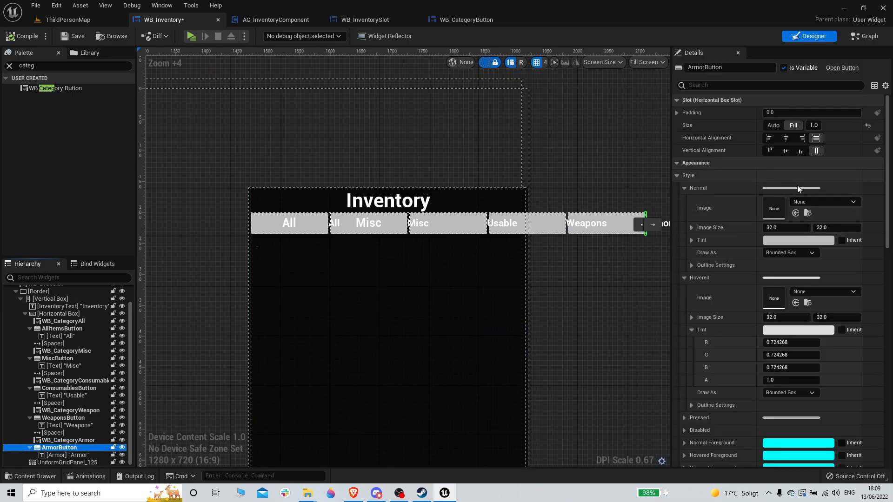
{"action": "scroll", "coordinate": [709, 112], "scroll_direction": "down", "scroll_amount": 1}
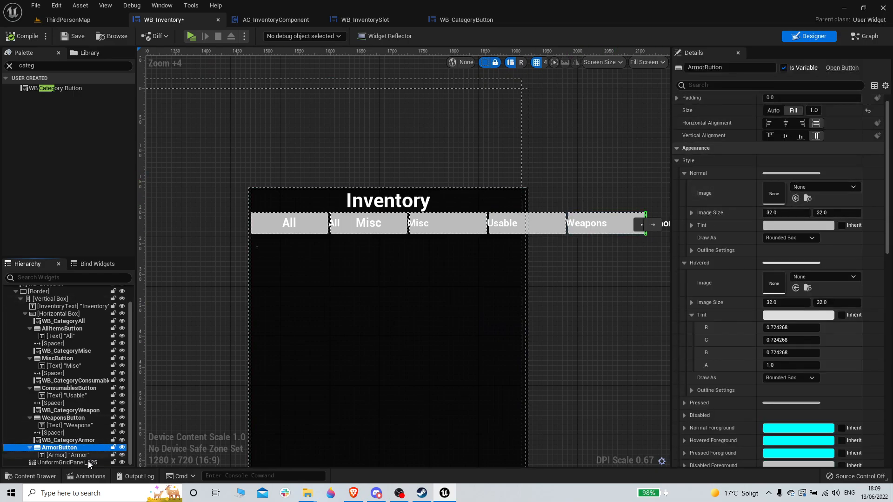
{"action": "left_click", "coordinate": [66, 440]}
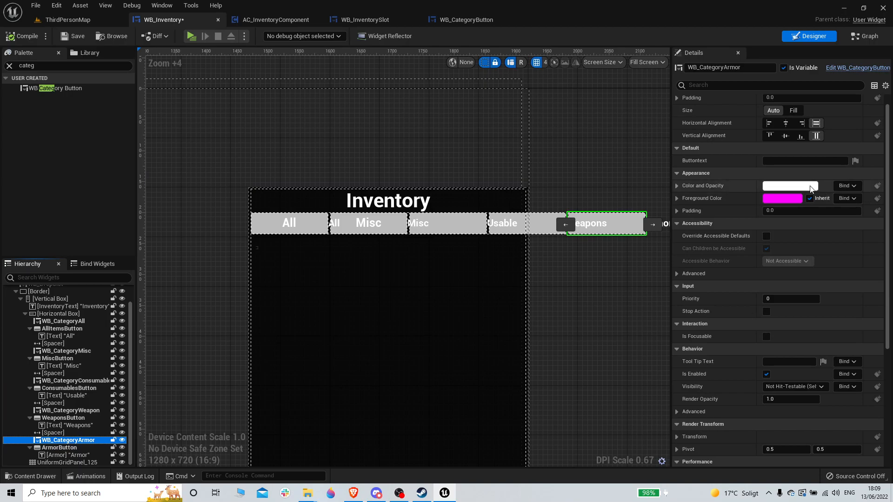
{"action": "left_click", "coordinate": [790, 161]}
{"action": "type", "text": "Armor"}
Set the Buttontext of WB_CategoryWeapon to "Weapons"
{"action": "left_click", "coordinate": [74, 411]}
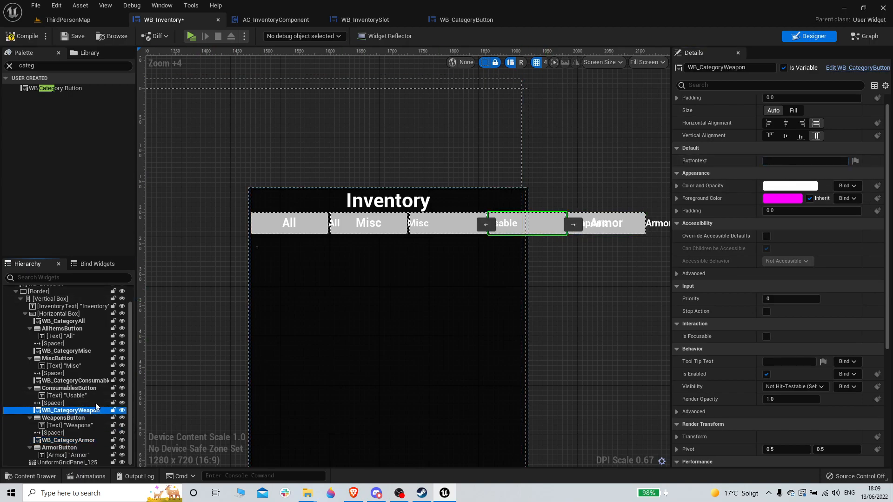
{"action": "left_click", "coordinate": [783, 161]}
{"action": "type", "text": "Weapons"}
{"action": "key", "text": "Return"}
Set the Buttontext of WB_CategoryConsumable to "Usable" and save the inventory widget
{"action": "left_click", "coordinate": [75, 380]}
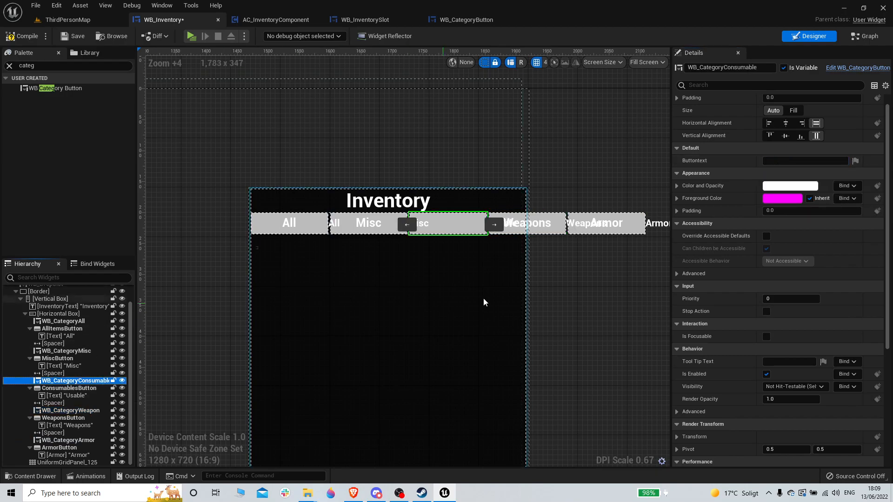
{"action": "left_click", "coordinate": [790, 161]}
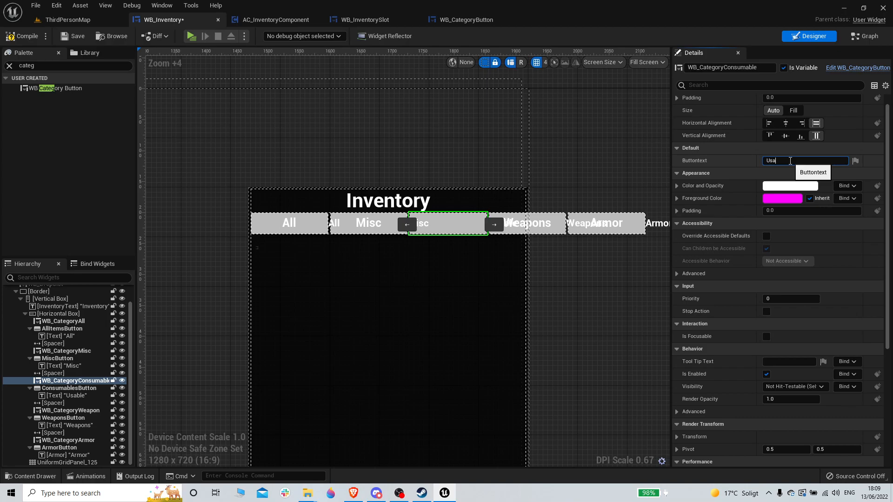
{"action": "key", "text": "Return"}
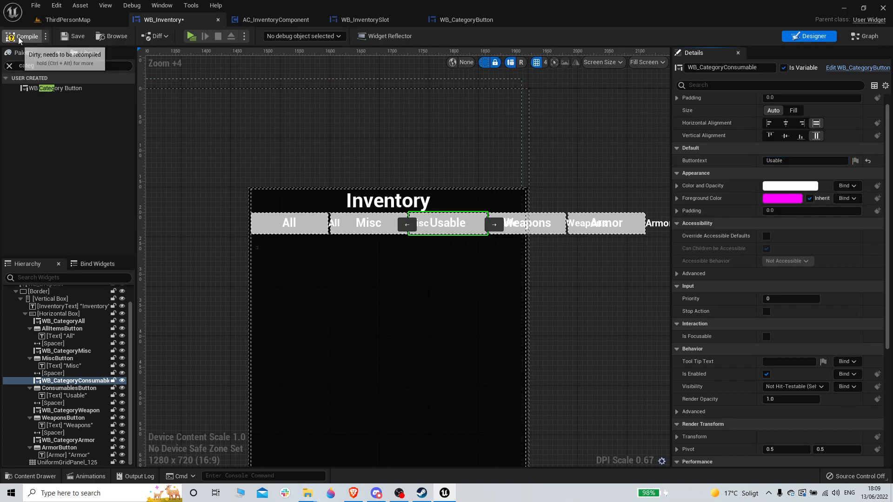
{"action": "left_click", "coordinate": [78, 37]}
Check the events of AllItemsButton and add a Button Pressed event for WB_CategoryAll
{"action": "left_click", "coordinate": [62, 328]}
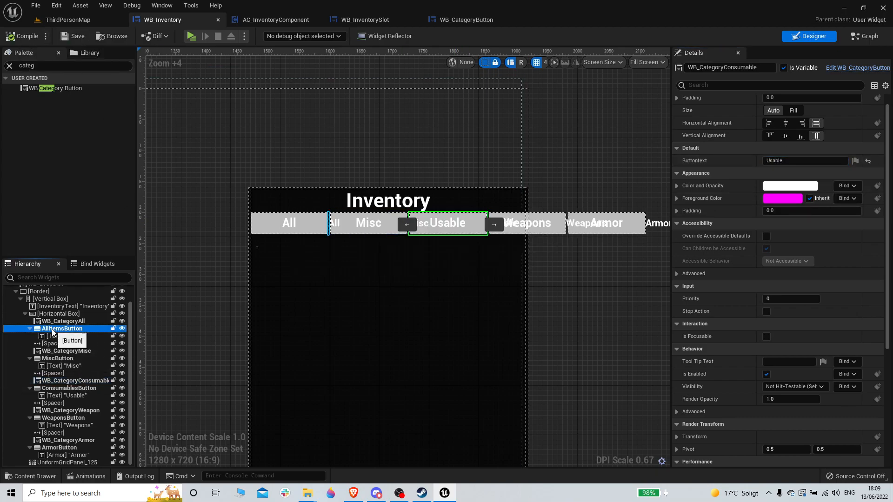
{"action": "scroll", "coordinate": [810, 325], "scroll_direction": "down", "scroll_amount": 10}
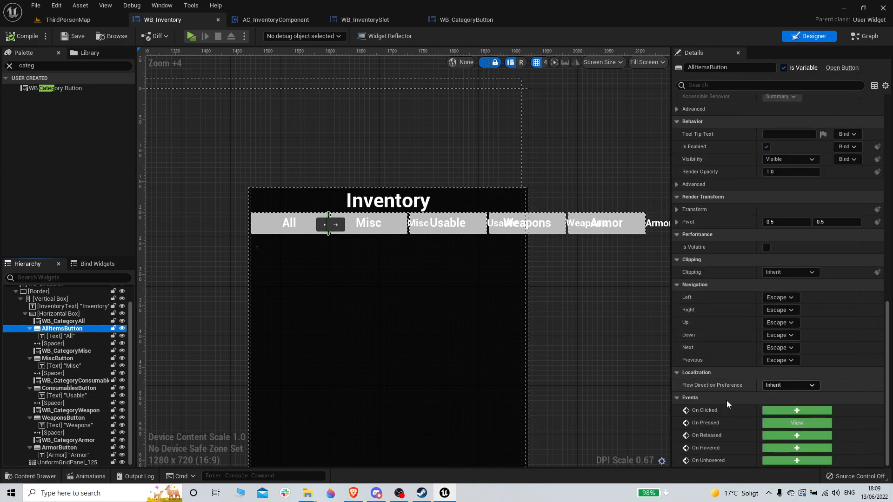
{"action": "left_click", "coordinate": [63, 321]}
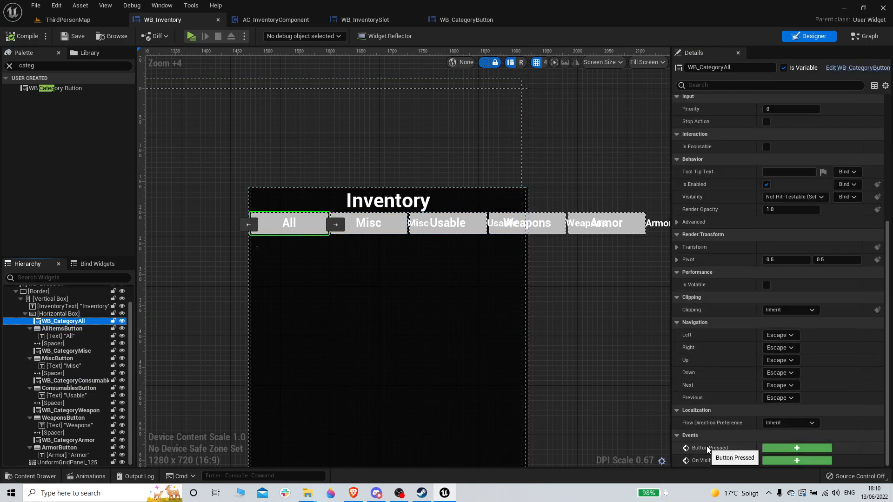
{"action": "left_click", "coordinate": [802, 446]}
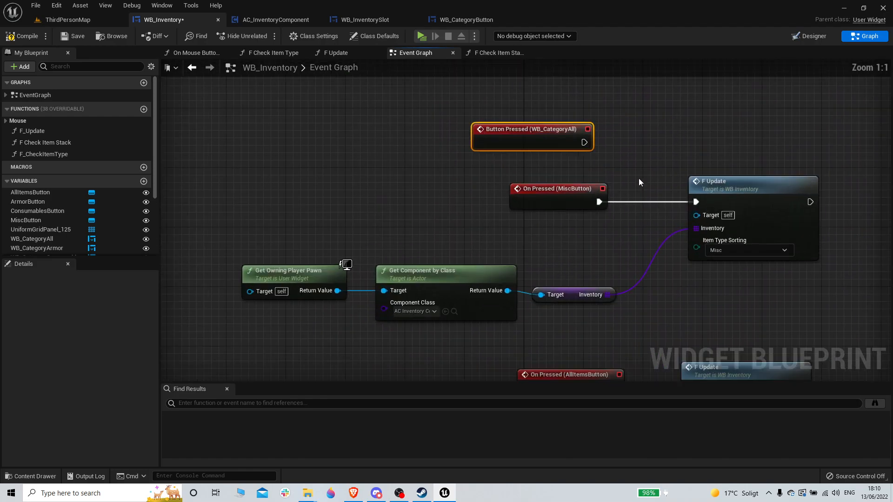
Connect Button Pressed (WB_CategoryAll) to the F Update call used by AllItemsButton and delete the On Pressed (AllItemsButton) event
{"action": "left_click_drag", "start_coordinate": [512, 120], "coordinate": [537, 334]}
{"action": "right_click_drag", "start_coordinate": [651, 323], "coordinate": [599, 279]}
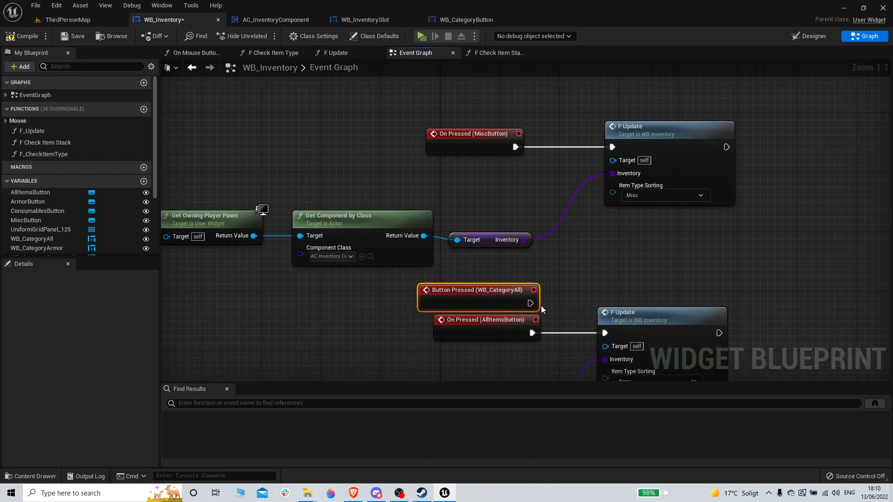
{"action": "left_click_drag", "start_coordinate": [530, 303], "coordinate": [605, 333]}
{"action": "left_click", "coordinate": [465, 320]}
{"action": "key", "text": "Delete"}
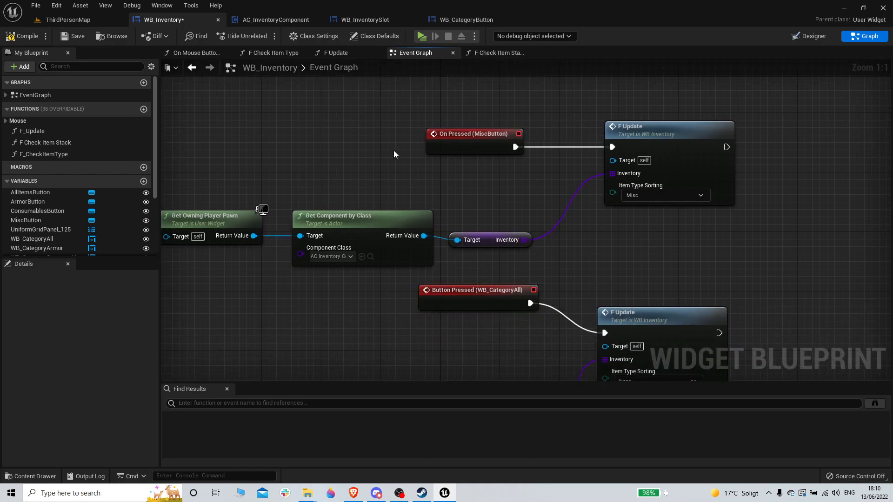
Return to the widget layout and add a Button Pressed event for WB_CategoryMisc
{"action": "left_click", "coordinate": [818, 42]}
{"action": "left_click", "coordinate": [67, 370]}
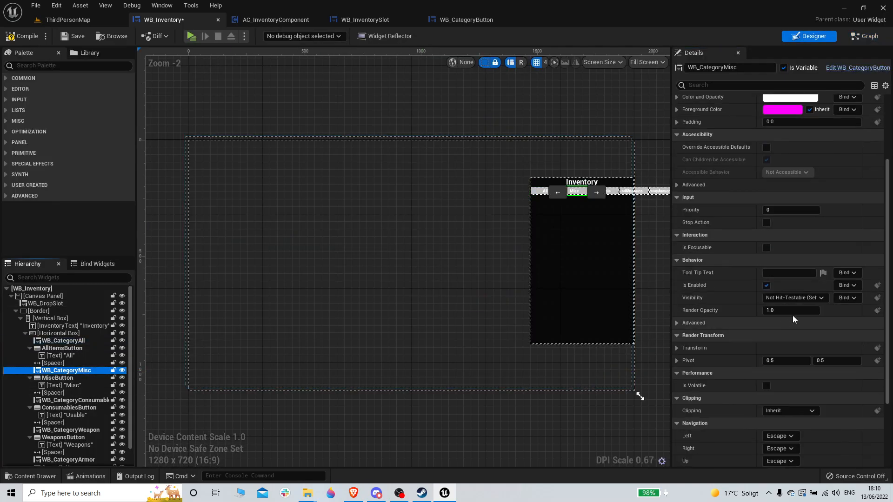
{"action": "scroll", "coordinate": [788, 320], "scroll_direction": "down", "scroll_amount": 10}
{"action": "left_click", "coordinate": [797, 449]}
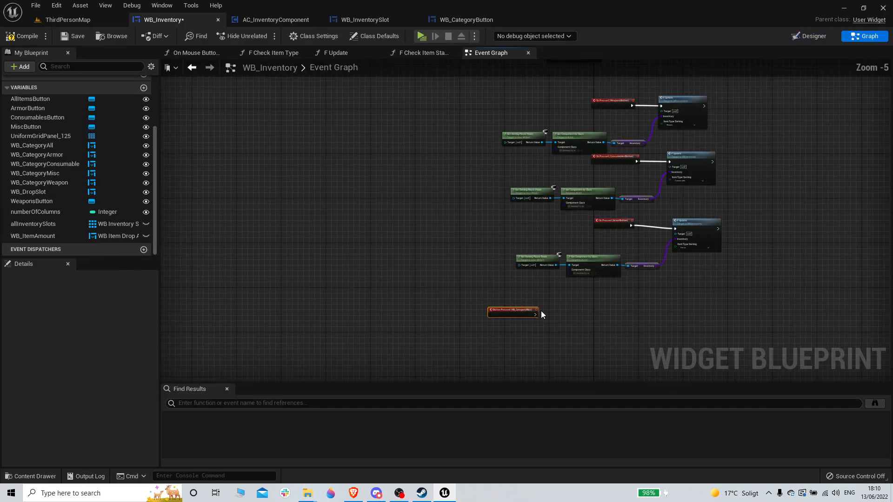
Connect Button Pressed (WB_CategoryMisc) to the Misc F Update call and delete the On Pressed (MiscButton) event
{"action": "left_click_drag", "start_coordinate": [494, 313], "coordinate": [658, 141]}
{"action": "scroll", "coordinate": [626, 134], "scroll_direction": "up", "scroll_amount": 5}
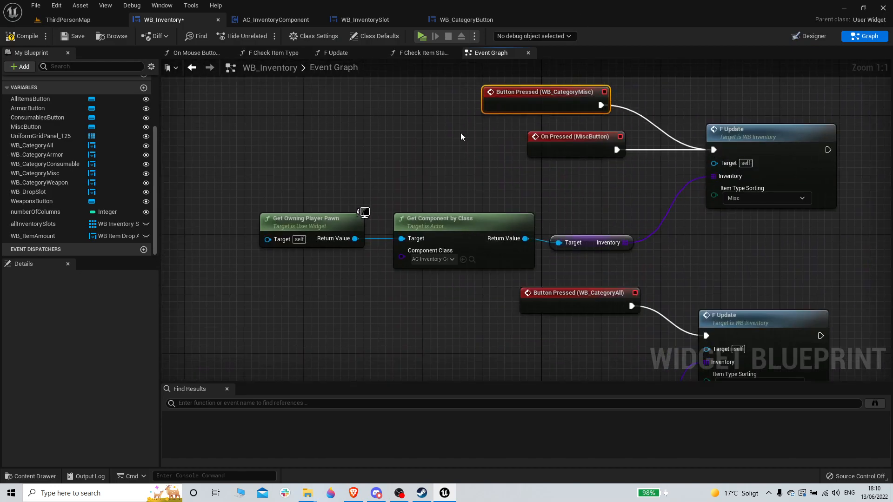
{"action": "left_click", "coordinate": [572, 137]}
{"action": "key", "text": "Delete"}
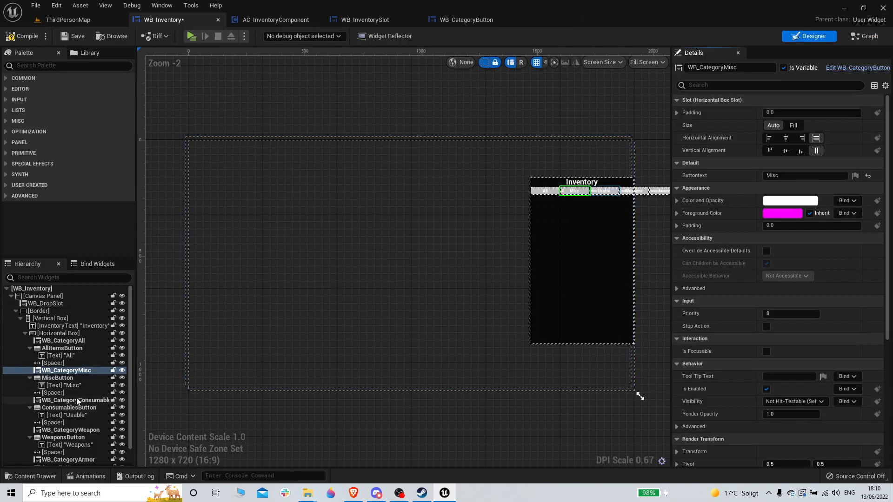
Add a Button Pressed event for WB_CategoryConsumable
{"action": "left_click", "coordinate": [70, 400]}
{"action": "scroll", "coordinate": [783, 270], "scroll_direction": "down", "scroll_amount": 5}
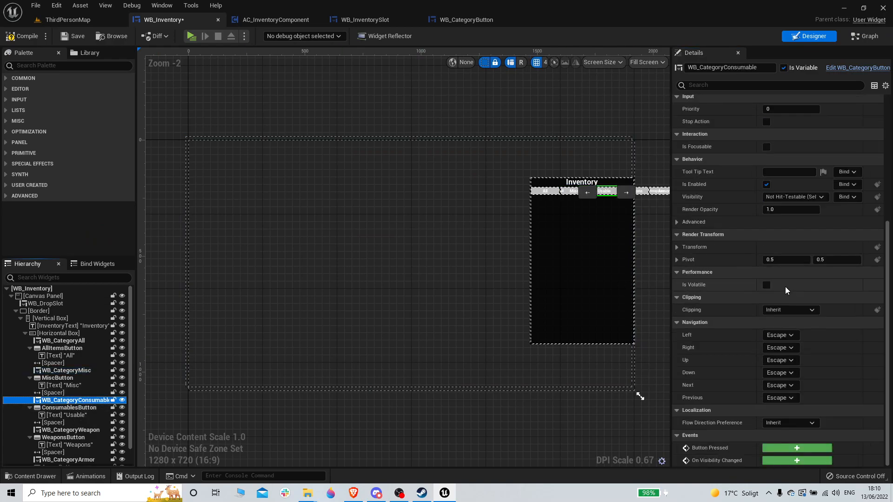
{"action": "left_click", "coordinate": [794, 449]}
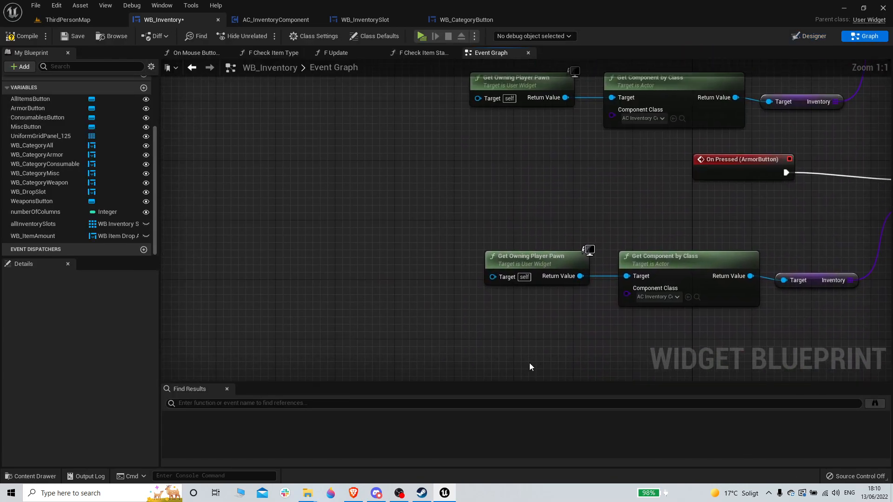
Connect Button Pressed (WB_CategoryConsumable) to the F Update call used by ConsumablesButton, replacing the On Pressed (ConsumablesButton) event
{"action": "scroll", "coordinate": [517, 363], "scroll_direction": "down", "scroll_amount": 5}
{"action": "left_click_drag", "start_coordinate": [492, 368], "coordinate": [510, 156]}
{"action": "scroll", "coordinate": [627, 123], "scroll_direction": "up", "scroll_amount": 5}
{"action": "right_click_drag", "start_coordinate": [417, 238], "coordinate": [482, 147]}
{"action": "left_click_drag", "start_coordinate": [416, 135], "coordinate": [702, 284]}
{"action": "left_click", "coordinate": [553, 271]}
{"action": "key", "text": "Delete"}
{"action": "left_click_drag", "start_coordinate": [330, 137], "coordinate": [540, 286]}
Return to the widget layout and add a Button Pressed event for WB_CategoryWeapon
{"action": "left_click", "coordinate": [808, 36]}
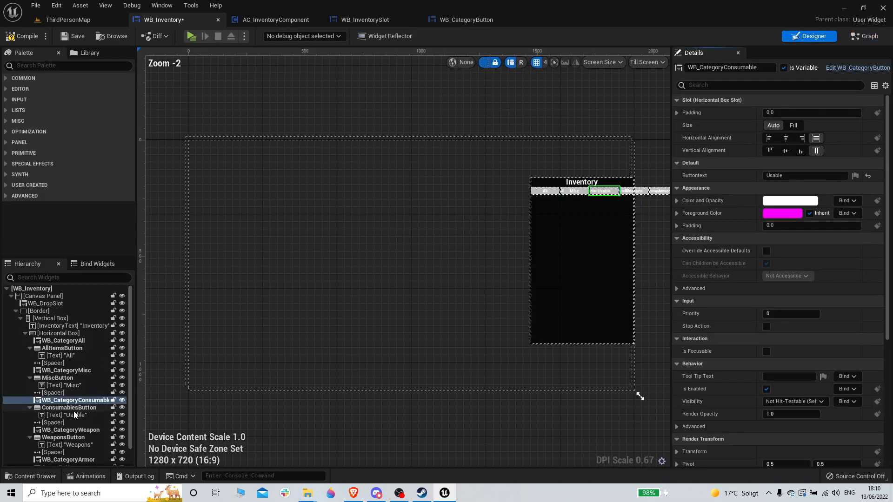
{"action": "left_click", "coordinate": [80, 430]}
{"action": "scroll", "coordinate": [733, 200], "scroll_direction": "down", "scroll_amount": 5}
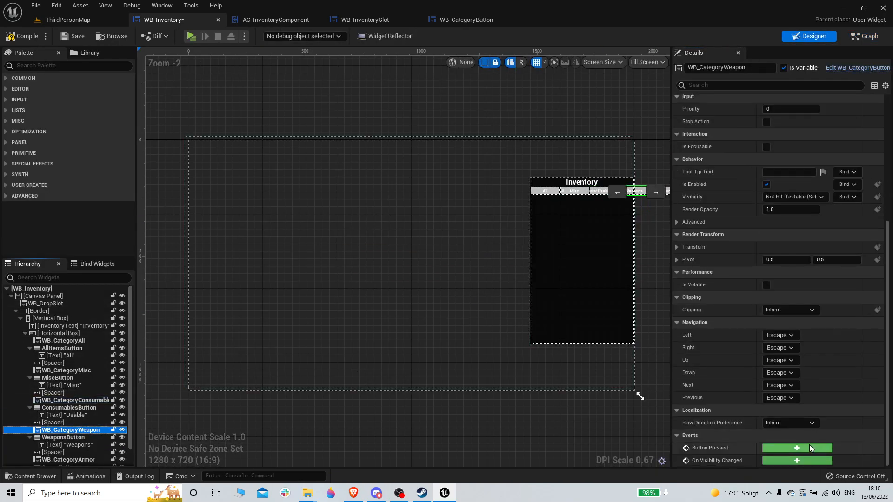
{"action": "left_click", "coordinate": [797, 448]}
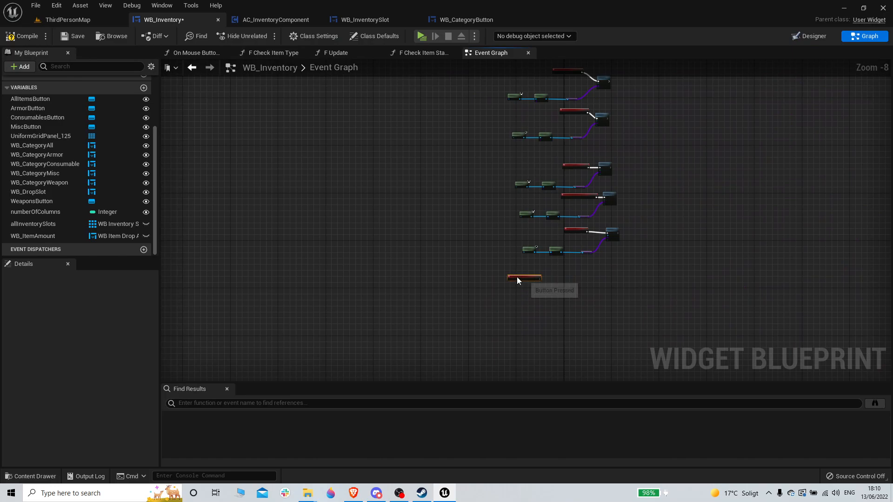
Connect Button Pressed (WB_CategoryWeapon) to the Weapon F Update call, replacing the On Pressed (WeaponsButton) event
{"action": "scroll", "coordinate": [517, 277], "scroll_direction": "up", "scroll_amount": 6}
{"action": "left_click_drag", "start_coordinate": [506, 212], "coordinate": [700, 267]}
{"action": "left_click", "coordinate": [612, 269]}
{"action": "key", "text": "Delete"}
{"action": "left_click_drag", "start_coordinate": [459, 224], "coordinate": [586, 273]}
Return to the widget layout and add a Button Pressed event for WB_CategoryArmor
{"action": "left_click", "coordinate": [809, 36]}
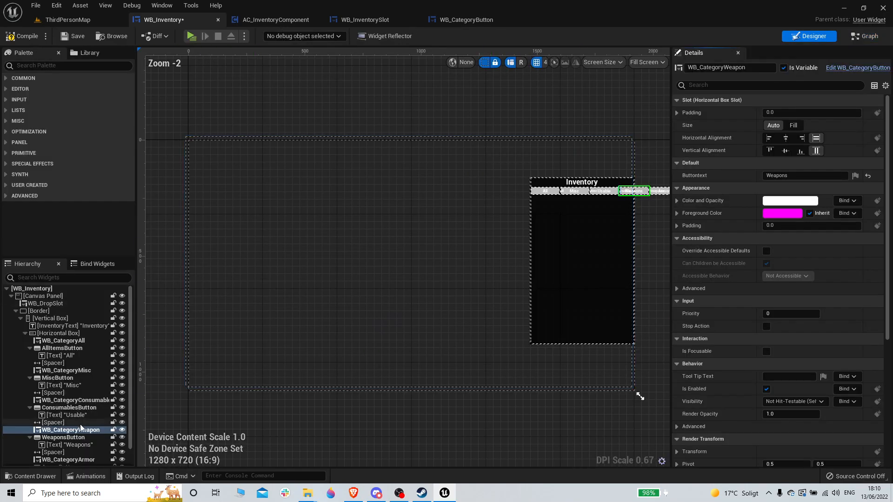
{"action": "scroll", "coordinate": [81, 437], "scroll_direction": "down", "scroll_amount": 2}
{"action": "left_click", "coordinate": [84, 441]}
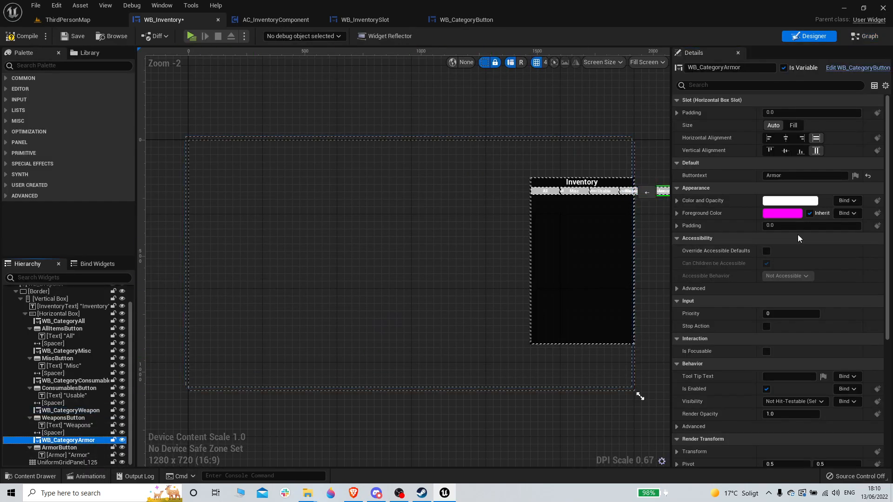
{"action": "scroll", "coordinate": [800, 270], "scroll_direction": "down", "scroll_amount": 5}
{"action": "left_click", "coordinate": [774, 450]}
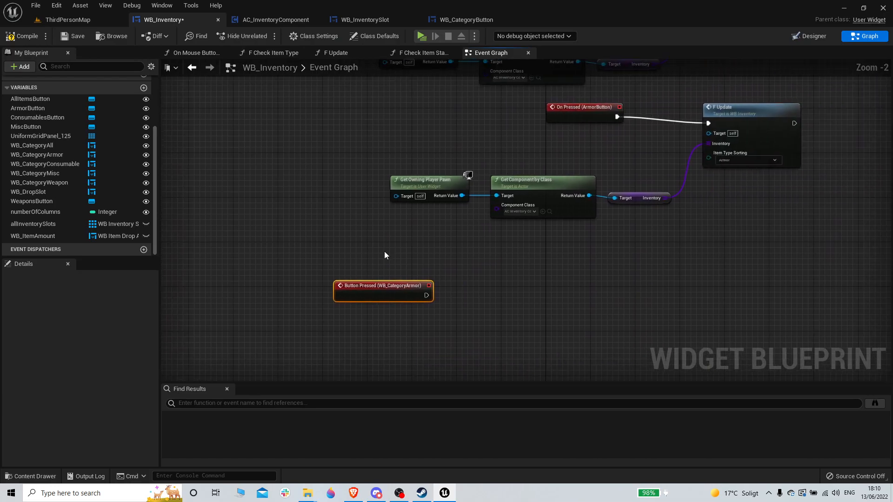
Connect Button Pressed (WB_CategoryArmor) to the Armor F Update call and delete the On Pressed (ArmorButton) event
{"action": "scroll", "coordinate": [386, 290], "scroll_direction": "down", "scroll_amount": 2}
{"action": "left_click_drag", "start_coordinate": [387, 289], "coordinate": [591, 191]}
{"action": "scroll", "coordinate": [480, 221], "scroll_direction": "up", "scroll_amount": 5}
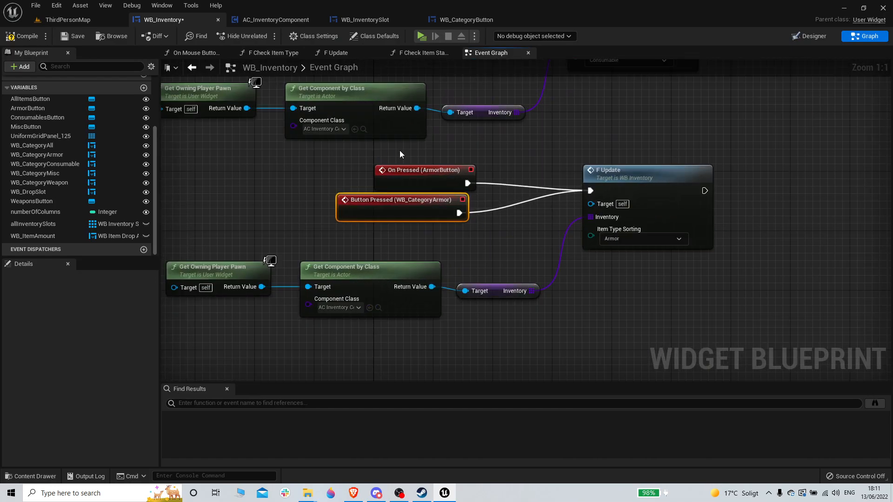
{"action": "left_click", "coordinate": [431, 177]}
{"action": "key", "text": "Delete"}
{"action": "scroll", "coordinate": [468, 314], "scroll_direction": "down", "scroll_amount": 4}
{"action": "left_click_drag", "start_coordinate": [475, 276], "coordinate": [489, 265]}
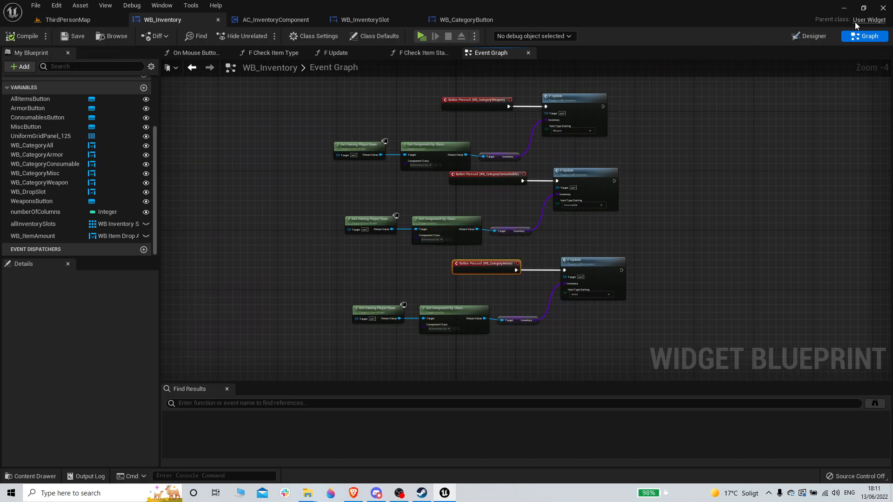
Delete the old AllItemsButton, MiscButton, ConsumablesButton, WeaponsButton and ArmorButton from the widget layout and save the widget
{"action": "left_click", "coordinate": [809, 36]}
{"action": "scroll", "coordinate": [273, 223], "scroll_direction": "down", "scroll_amount": 2}
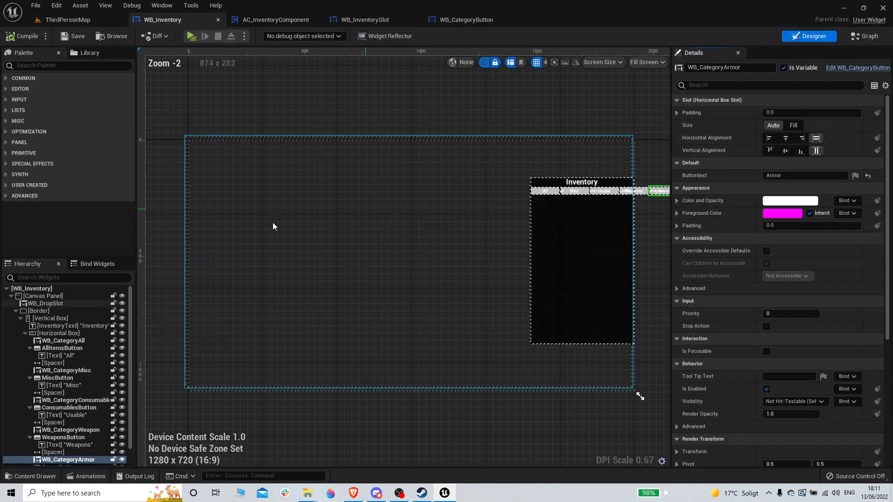
{"action": "left_click", "coordinate": [64, 349]}
{"action": "key", "text": "Delete"}
{"action": "left_click", "coordinate": [68, 362]}
{"action": "key", "text": "Delete"}
{"action": "left_click", "coordinate": [65, 378]}
{"action": "key", "text": "Delete"}
{"action": "key", "text": "Delete"}
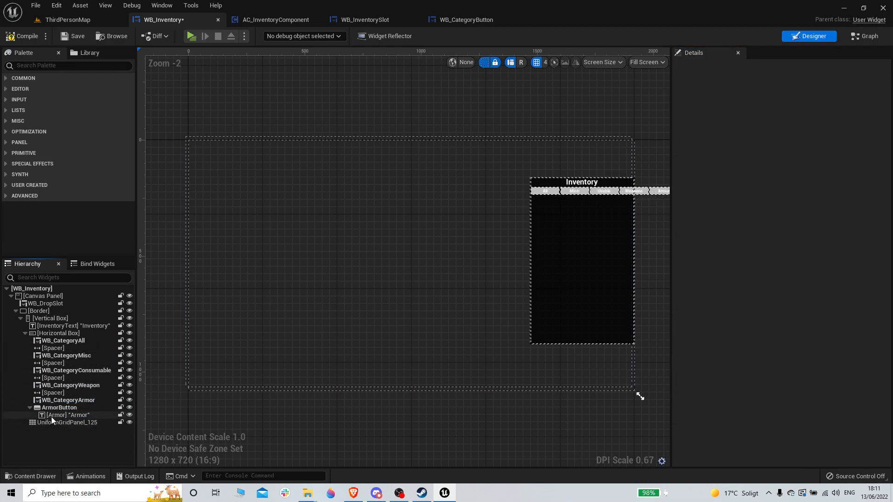
{"action": "key", "text": "Delete"}
{"action": "scroll", "coordinate": [479, 202], "scroll_direction": "up", "scroll_amount": 4}
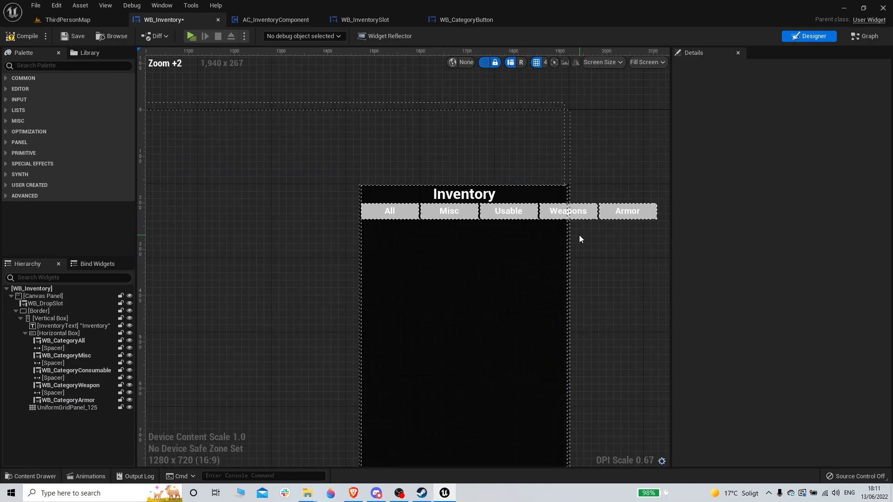
{"action": "left_click", "coordinate": [68, 36]}
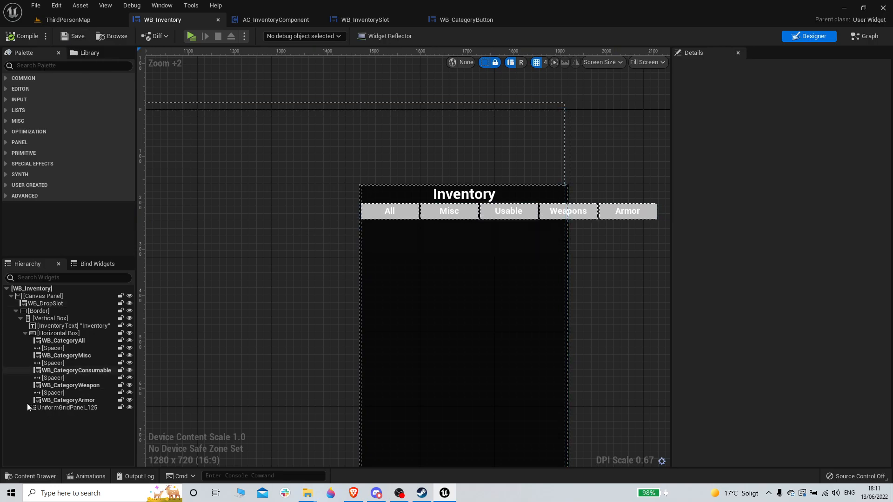
{"action": "left_click", "coordinate": [69, 340]}
{"action": "left_click", "coordinate": [66, 355]}
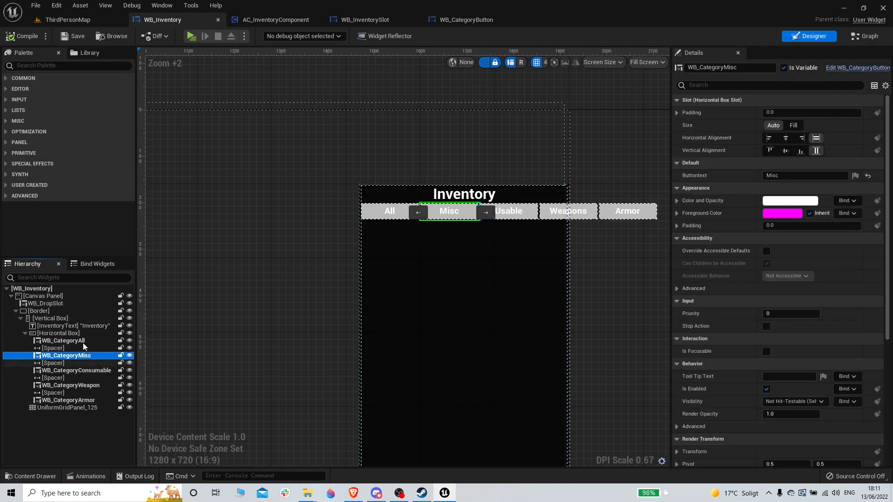
{"action": "left_click", "coordinate": [794, 126]}
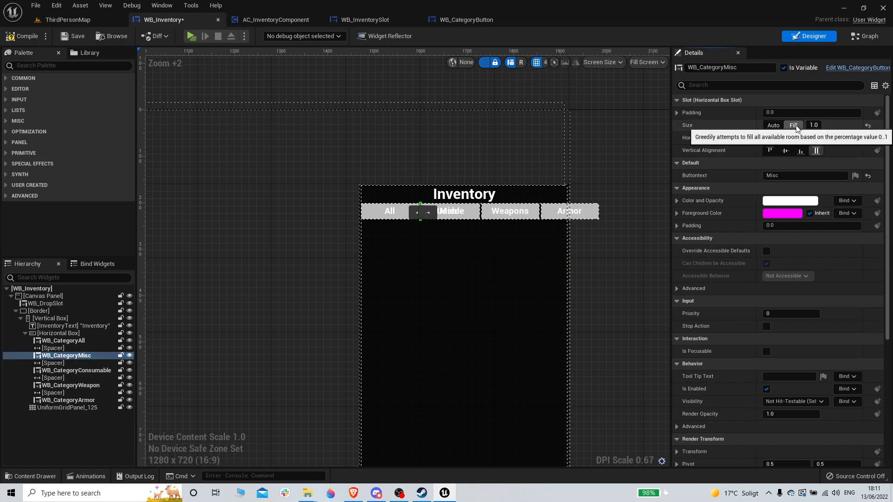
{"action": "left_click", "coordinate": [774, 126]}
Set the slot size of all five WB_Category widgets (All, Misc, Consumable, Weapon, Armor) to Fill
{"action": "left_click", "coordinate": [89, 341]}
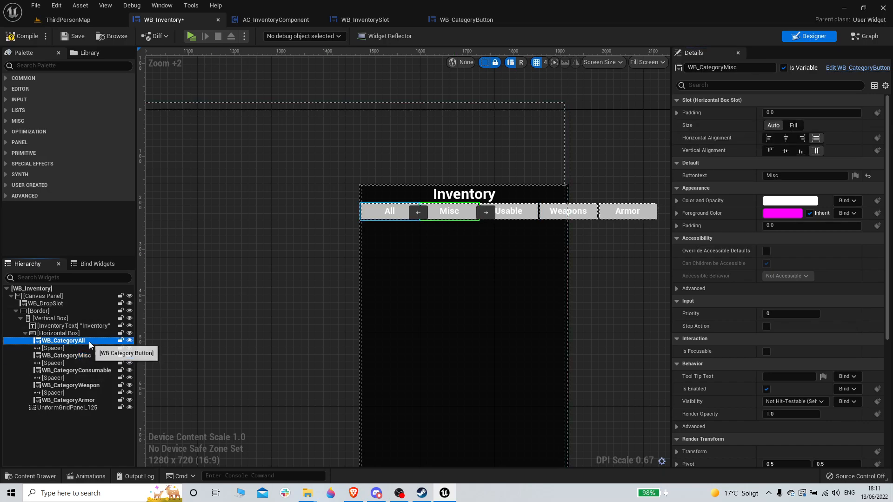
{"action": "left_click", "coordinate": [69, 350], "text": "ctrl"}
{"action": "left_click", "coordinate": [68, 355]}
{"action": "left_click", "coordinate": [69, 341], "text": "ctrl"}
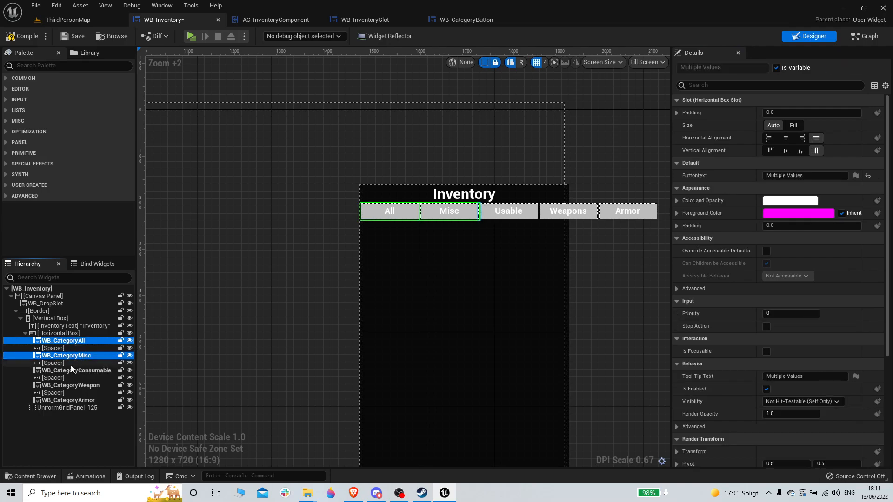
{"action": "left_click", "coordinate": [72, 371], "text": "ctrl"}
{"action": "left_click", "coordinate": [73, 385], "text": "ctrl"}
{"action": "left_click", "coordinate": [72, 400], "text": "ctrl"}
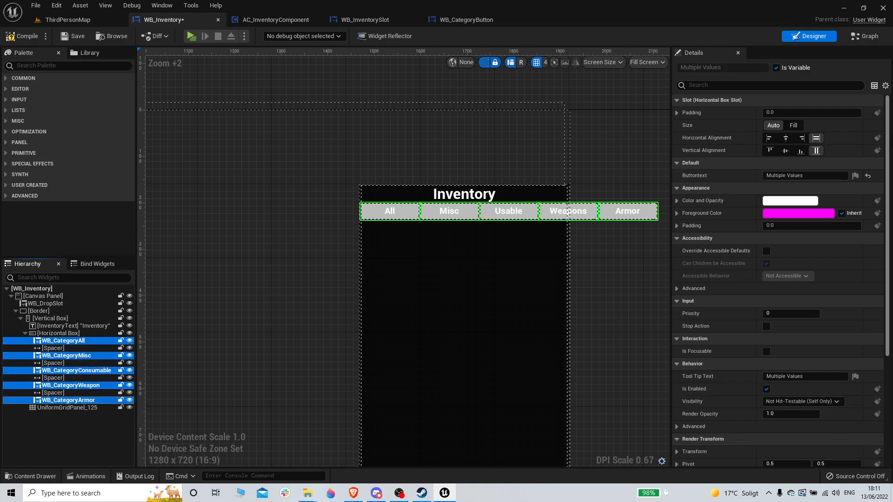
{"action": "left_click", "coordinate": [793, 126]}
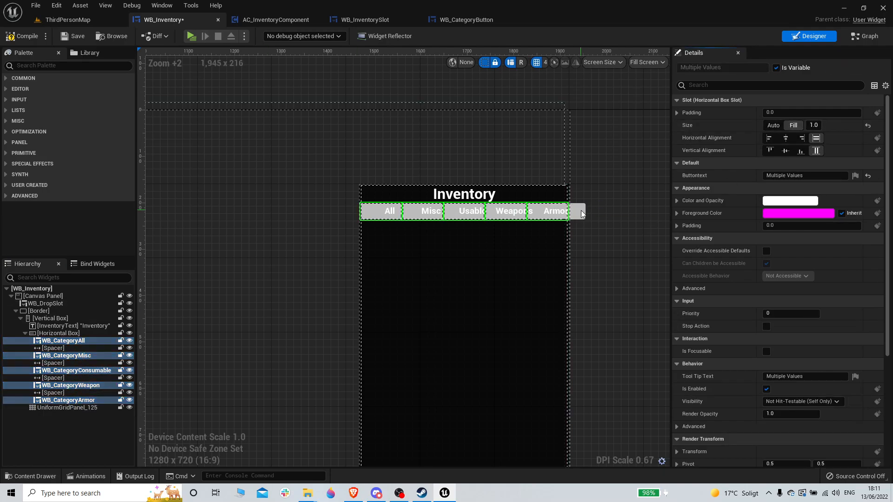
{"action": "scroll", "coordinate": [590, 220], "scroll_direction": "up", "scroll_amount": 3}
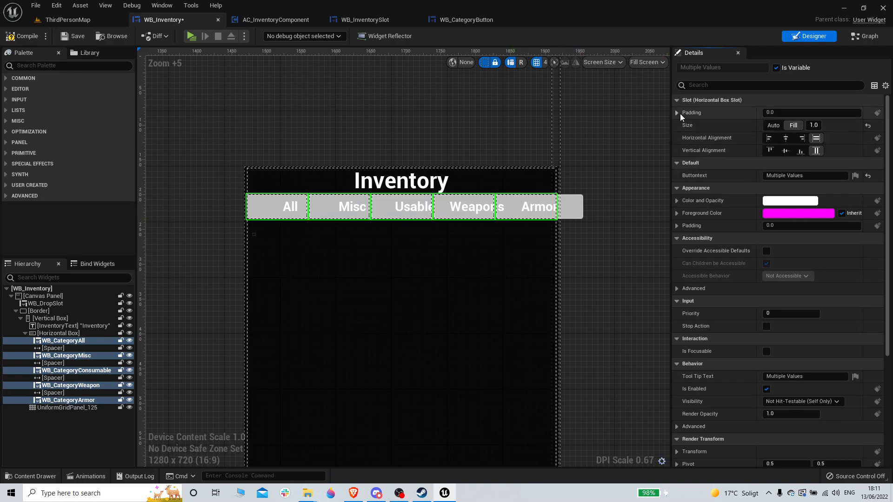
{"action": "left_click", "coordinate": [45, 334]}
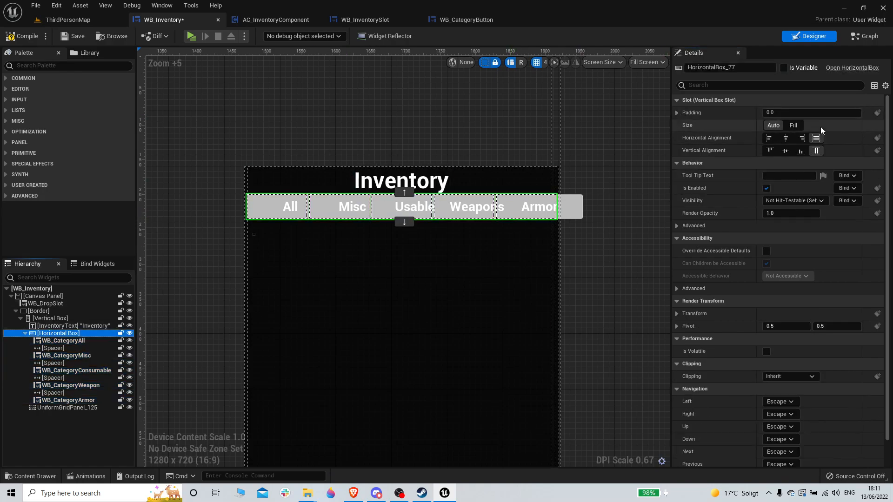
{"action": "left_click", "coordinate": [794, 125]}
{"action": "left_click", "coordinate": [773, 126]}
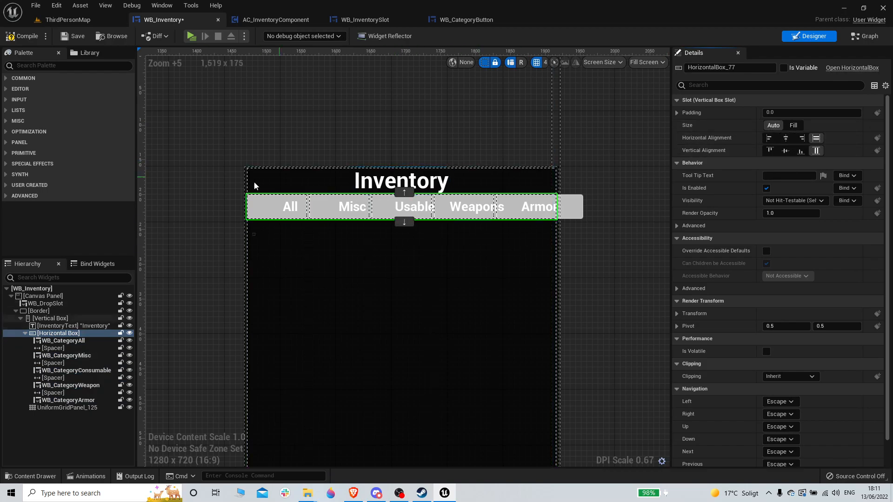
{"action": "left_click", "coordinate": [63, 340]}
{"action": "left_click", "coordinate": [66, 355], "text": "ctrl"}
{"action": "left_click", "coordinate": [71, 385], "text": "ctrl"}
{"action": "left_click", "coordinate": [68, 400], "text": "ctrl"}
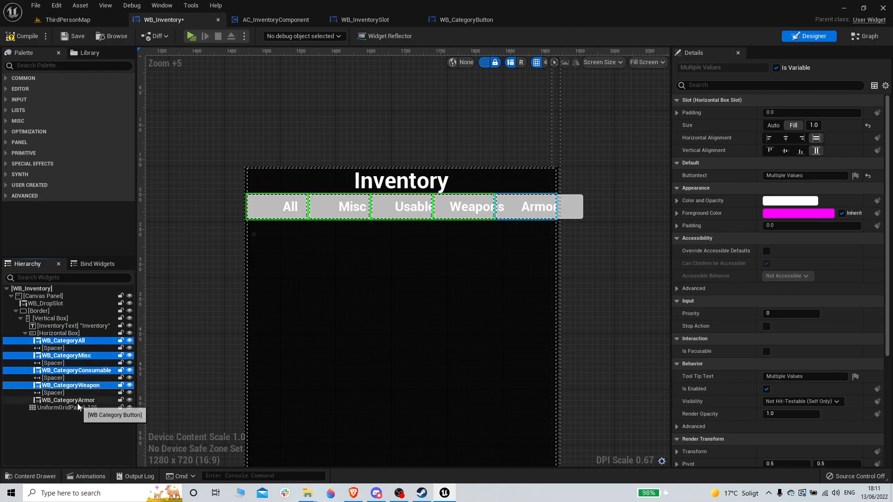
{"action": "left_click", "coordinate": [783, 141]}
{"action": "left_click", "coordinate": [817, 138]}
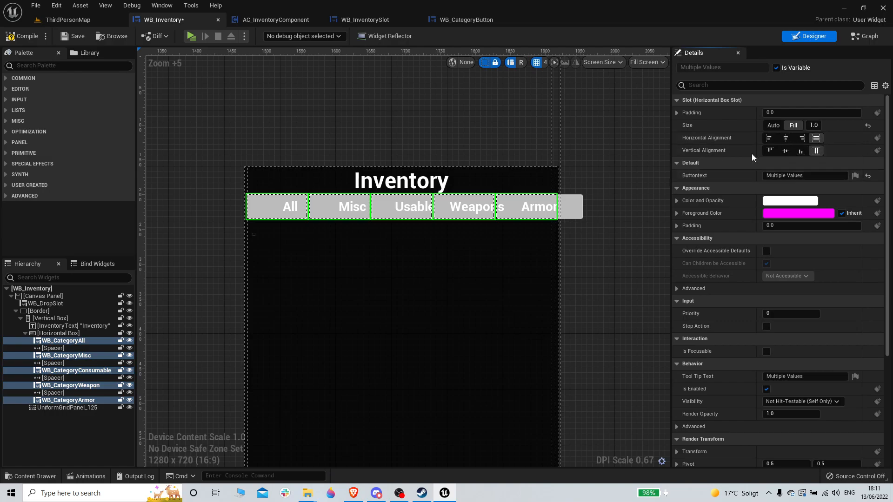
Wrap the Horizontal Box holding the category buttons with a Scale Box and compile the widget
{"action": "left_click", "coordinate": [64, 334]}
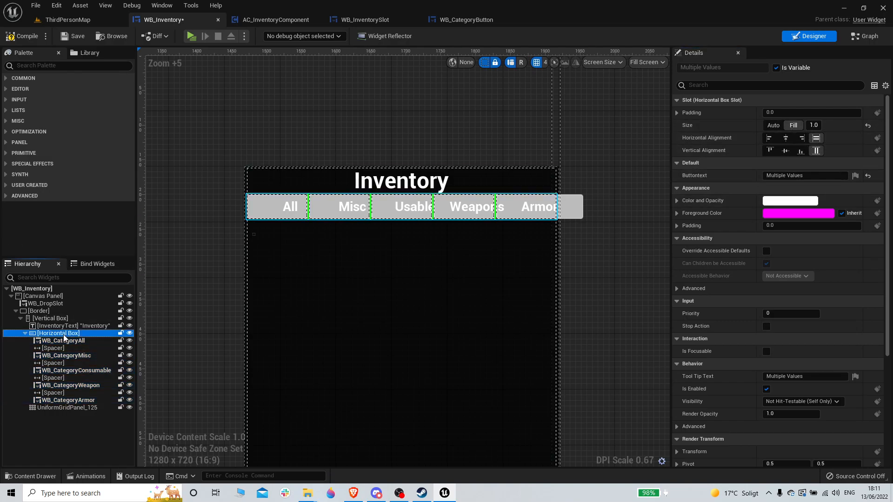
{"action": "right_click", "coordinate": [64, 338]}
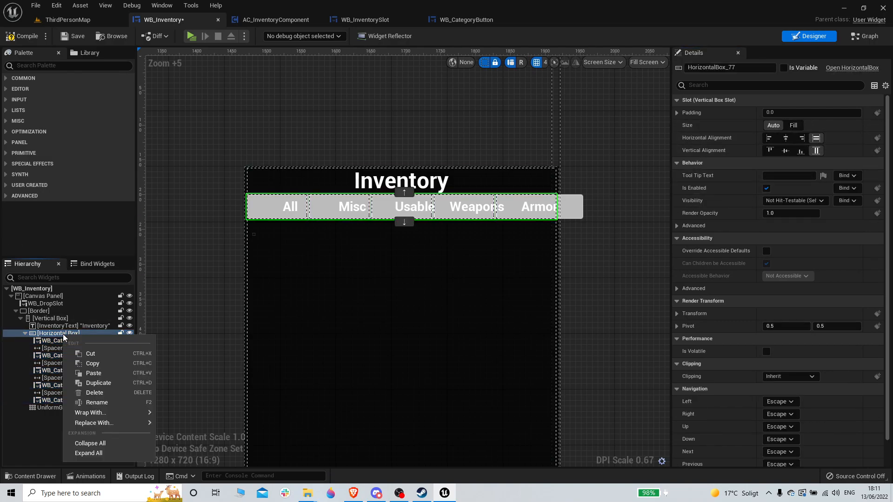
{"action": "mouse_move", "coordinate": [95, 413]}
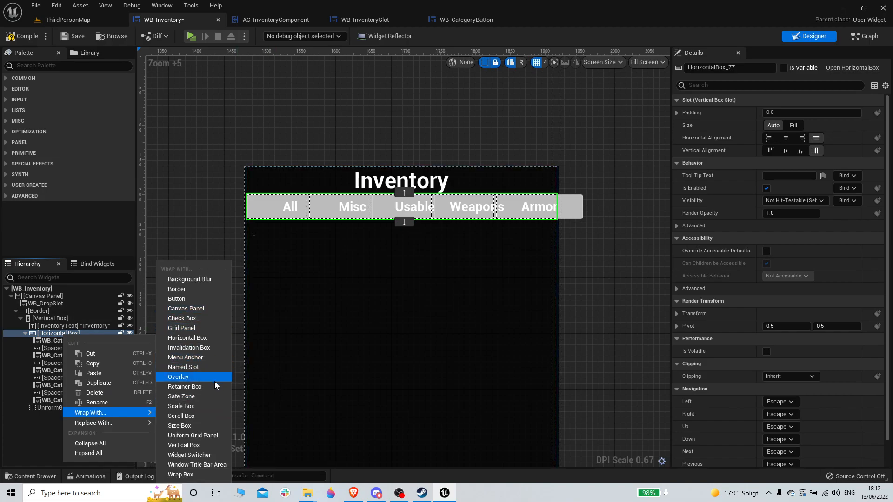
{"action": "left_click", "coordinate": [216, 411]}
{"action": "left_click", "coordinate": [209, 215]}
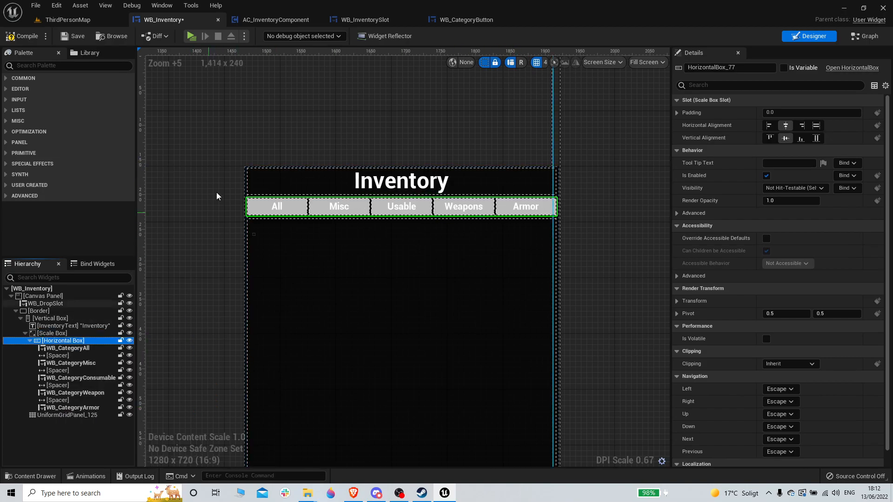
{"action": "left_click", "coordinate": [59, 334]}
{"action": "scroll", "coordinate": [349, 208], "scroll_direction": "up", "scroll_amount": 3}
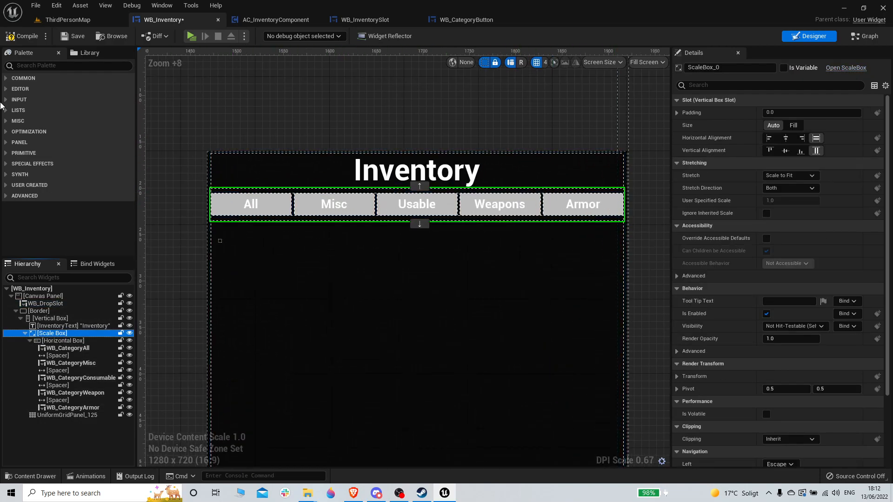
{"action": "left_click", "coordinate": [21, 36]}
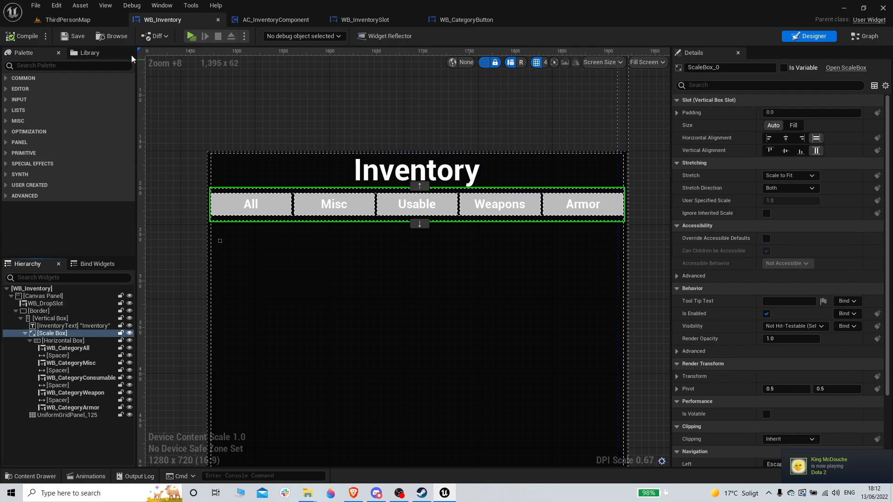
Start a play session from ThirdPersonMap and open the inventory in the Client 1 window
{"action": "left_click", "coordinate": [68, 20]}
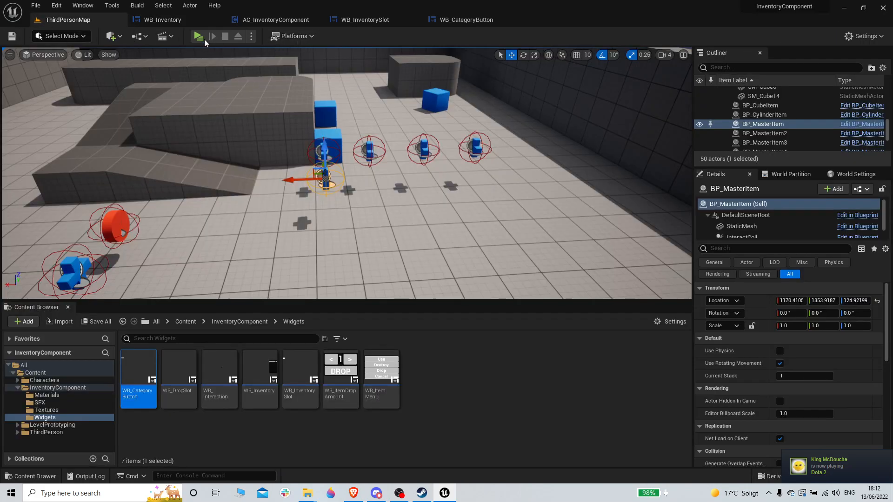
{"action": "left_click", "coordinate": [207, 39]}
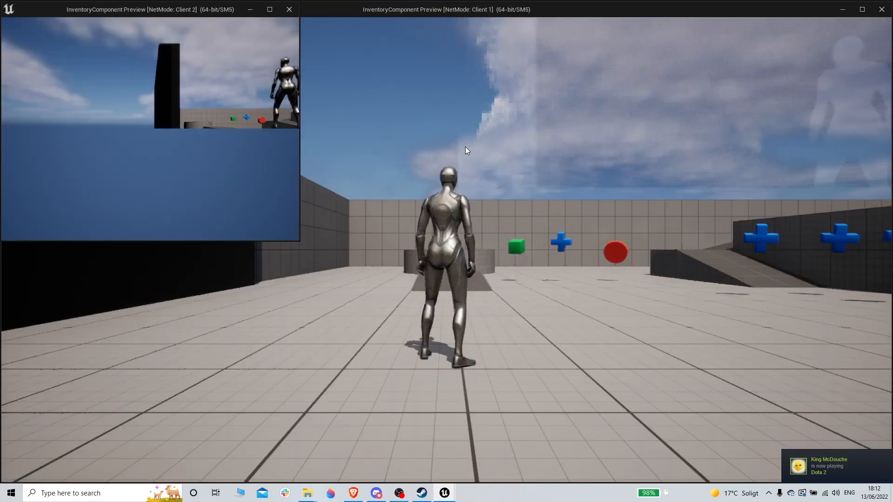
{"action": "left_click", "coordinate": [465, 146]}
{"action": "key", "text": "w"}
{"action": "key", "text": "i"}
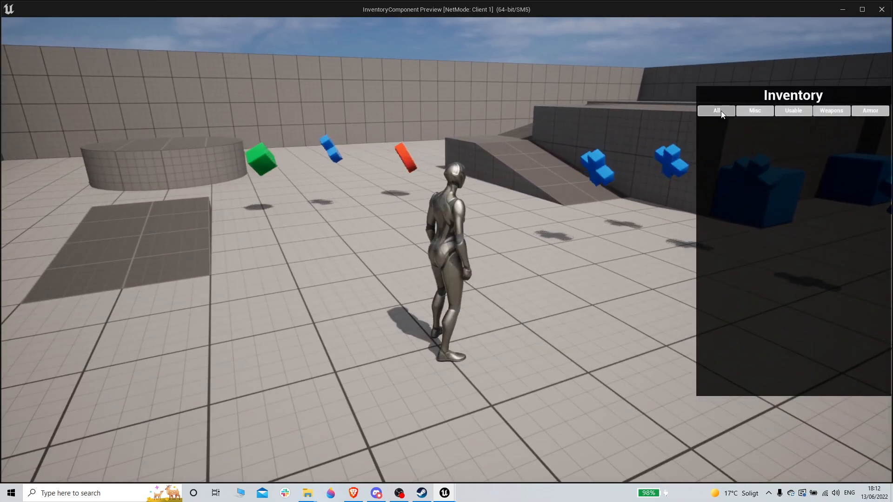
Pick up the red item, test the Usable, All, Misc and Weapons category buttons, and end the play session
{"action": "key", "text": "w"}
{"action": "key", "text": "e"}
{"action": "key", "text": "s"}
{"action": "left_click", "coordinate": [777, 112]}
{"action": "left_click", "coordinate": [712, 111]}
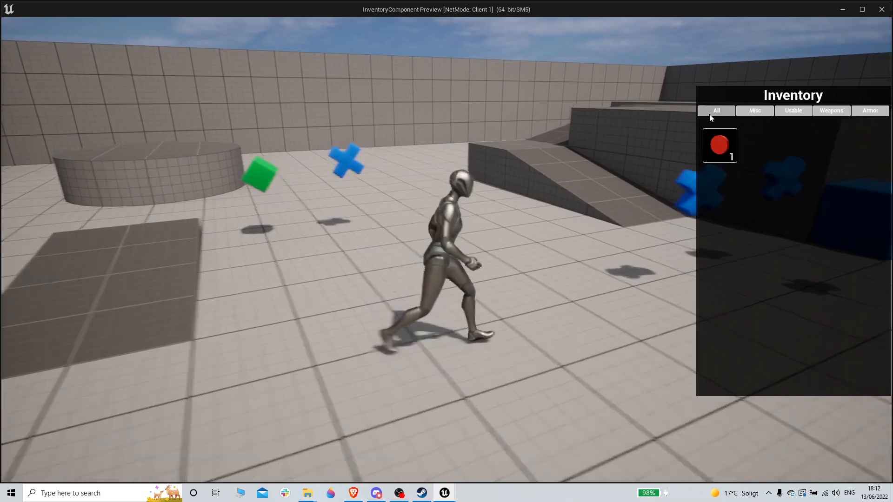
{"action": "left_click", "coordinate": [756, 111]}
{"action": "left_click", "coordinate": [820, 114]}
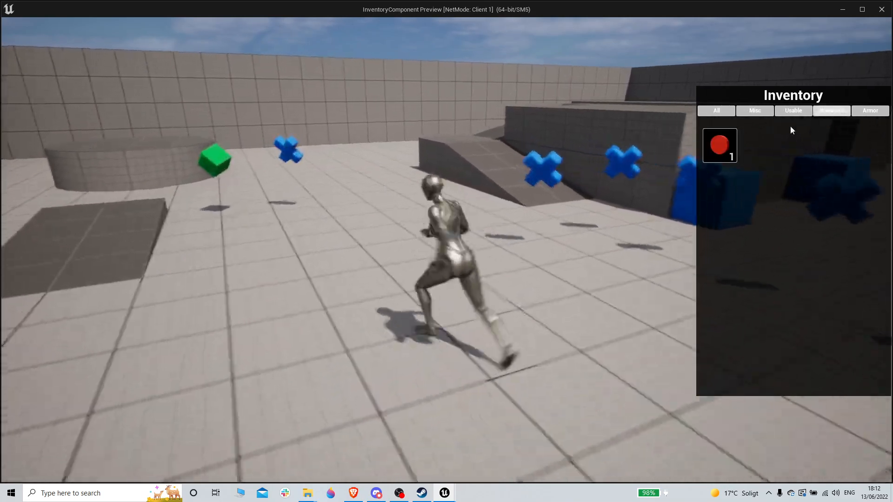
{"action": "key", "text": "Escape"}
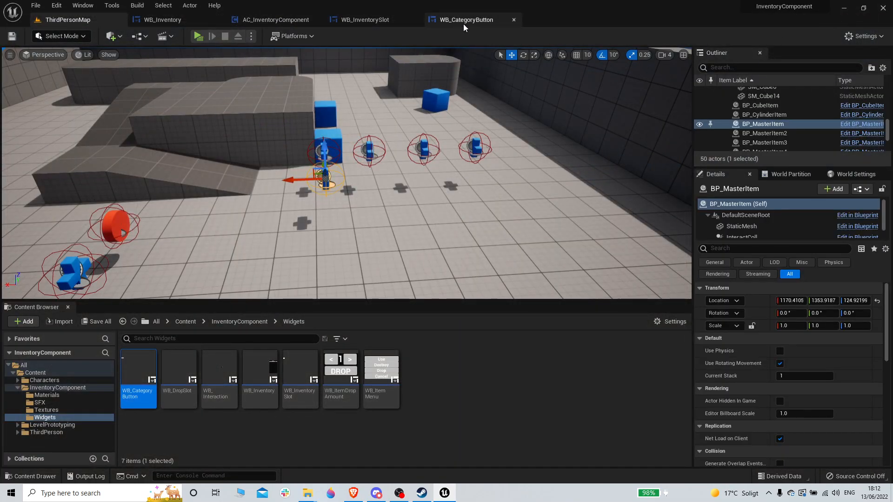
In the WB_Inventory event graph, move the Button Pressed (WB_CategoryMisc) event level with its F Update call
{"action": "left_click", "coordinate": [463, 23]}
{"action": "left_click", "coordinate": [385, 21]}
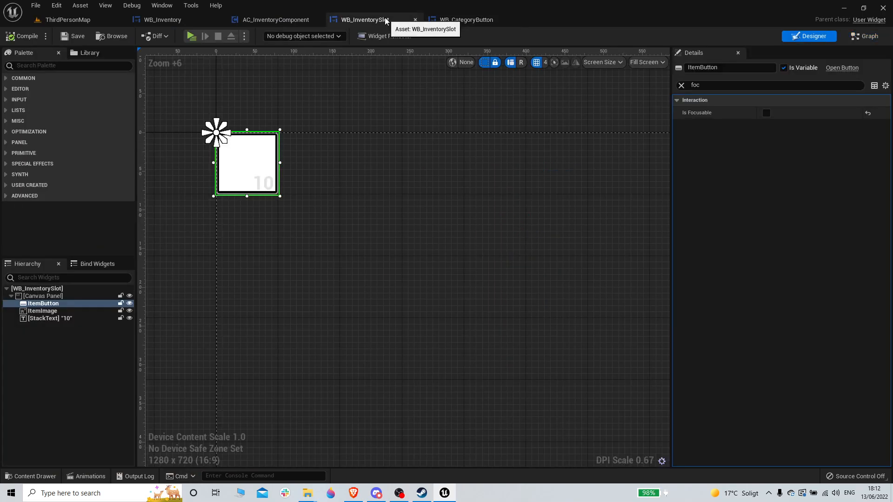
{"action": "left_click", "coordinate": [163, 20]}
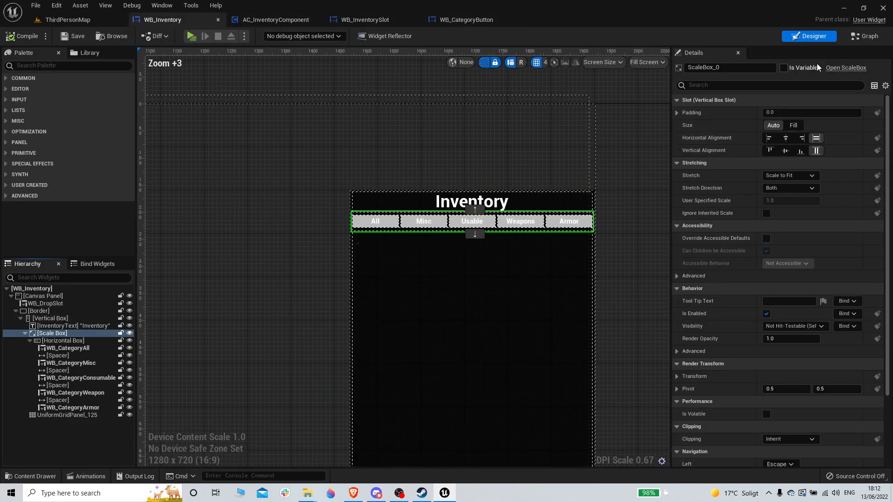
{"action": "left_click", "coordinate": [864, 36]}
{"action": "scroll", "coordinate": [599, 188], "scroll_direction": "up", "scroll_amount": 5}
{"action": "left_click_drag", "start_coordinate": [420, 118], "coordinate": [438, 144]}
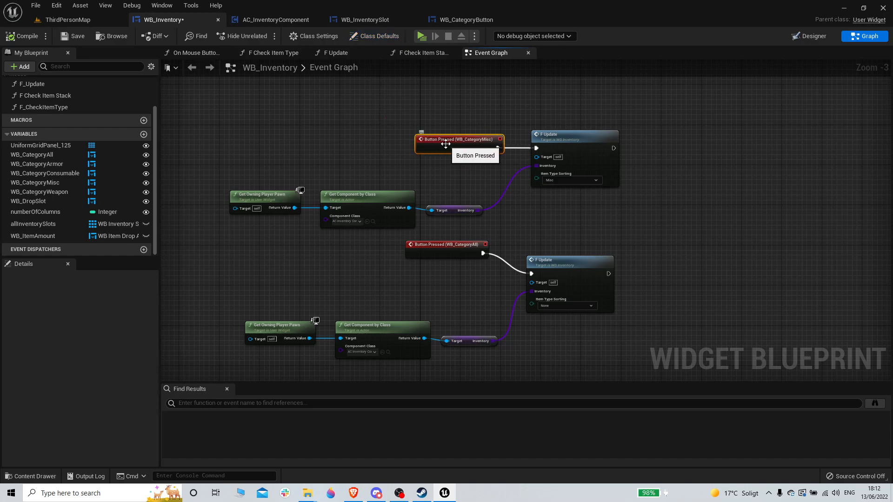
Add a WB_CategoryMisc getter above the F Update node of the Misc button event
{"action": "scroll", "coordinate": [561, 112], "scroll_direction": "up", "scroll_amount": 2}
{"action": "right_click_drag", "start_coordinate": [560, 114], "coordinate": [502, 137]}
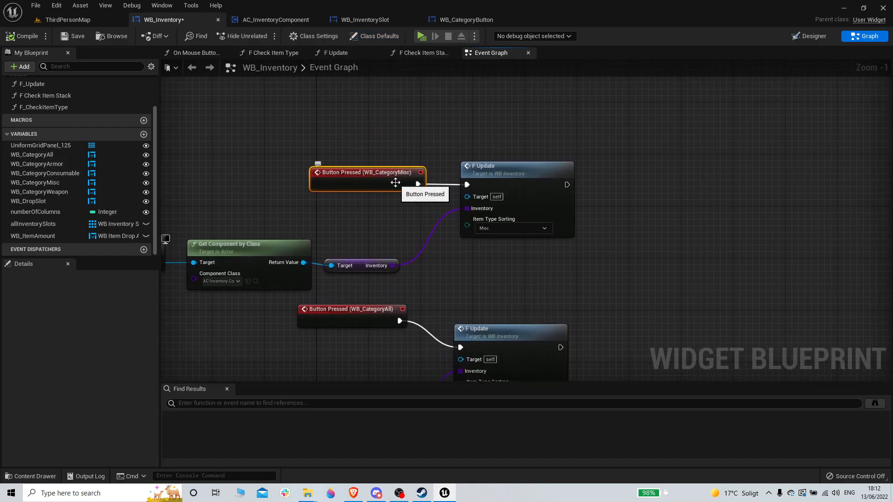
{"action": "scroll", "coordinate": [395, 182], "scroll_direction": "up", "scroll_amount": 1}
{"action": "left_click_drag", "start_coordinate": [37, 183], "coordinate": [672, 135]}
{"action": "left_click", "coordinate": [517, 127]}
{"action": "type", "text": "set focus"}
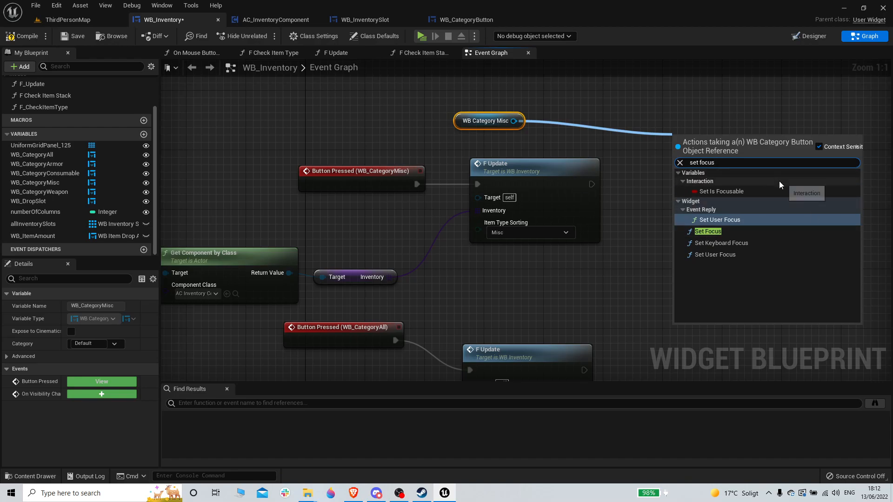
{"action": "left_click", "coordinate": [549, 101]}
Call Set Active on the WB_CategoryMisc getter, run it after the Misc event's F Update, and space the two nodes out
{"action": "left_click_drag", "start_coordinate": [514, 121], "coordinate": [599, 164]}
{"action": "type", "text": "set active"}
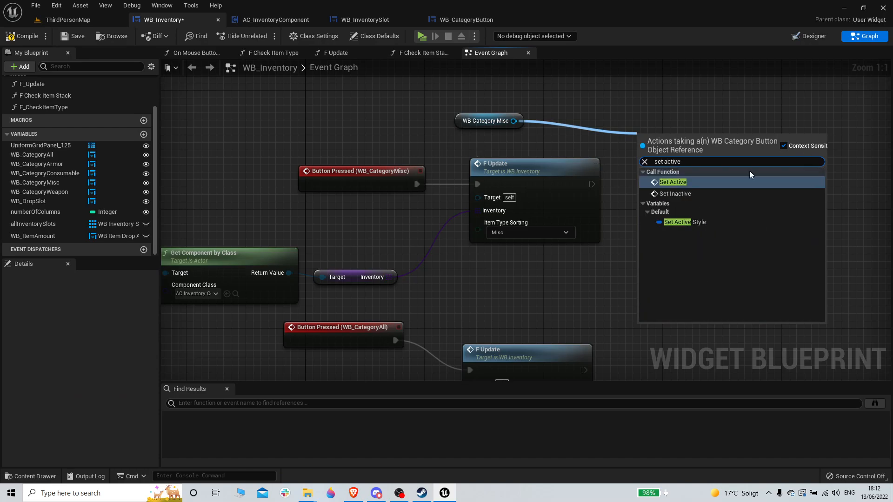
{"action": "left_click", "coordinate": [700, 183]}
{"action": "left_click_drag", "start_coordinate": [591, 184], "coordinate": [649, 162]}
{"action": "left_click_drag", "start_coordinate": [714, 159], "coordinate": [743, 181]}
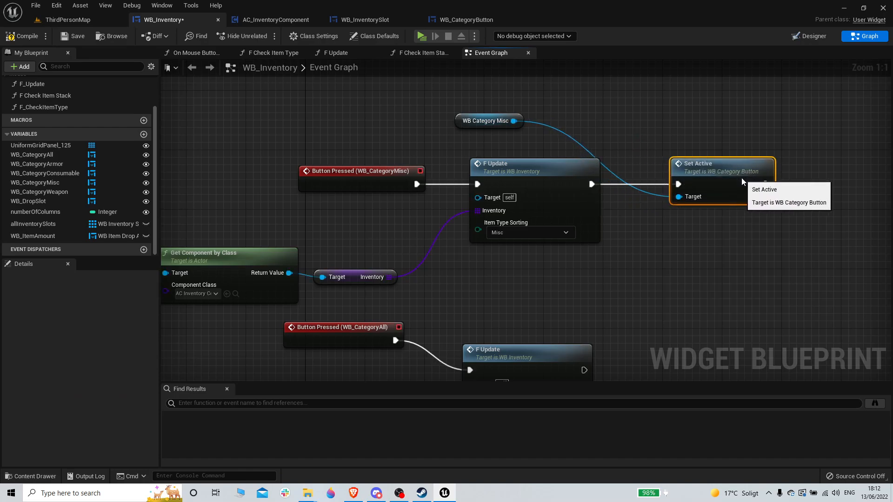
{"action": "left_click_drag", "start_coordinate": [531, 122], "coordinate": [591, 122]}
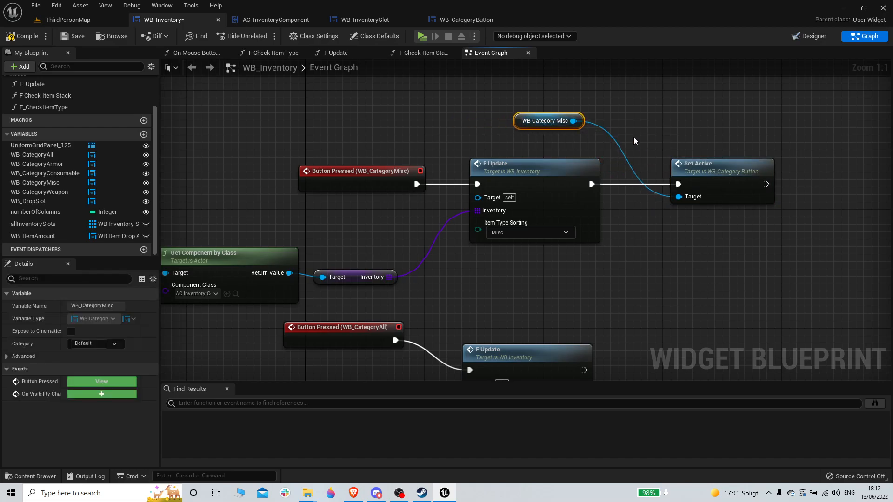
Add getters for WB_CategoryArmor, WB_CategoryConsumable, WB_CategoryAll and WB_CategoryWeapon, stacked above the Set Active node
{"action": "right_click_drag", "start_coordinate": [754, 167], "coordinate": [660, 174]}
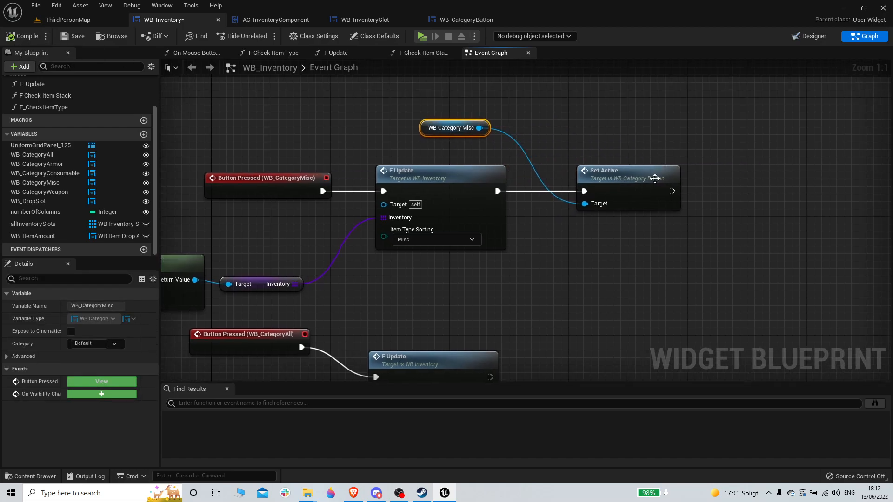
{"action": "left_click_drag", "start_coordinate": [44, 165], "coordinate": [607, 114]}
{"action": "left_click", "coordinate": [641, 127]}
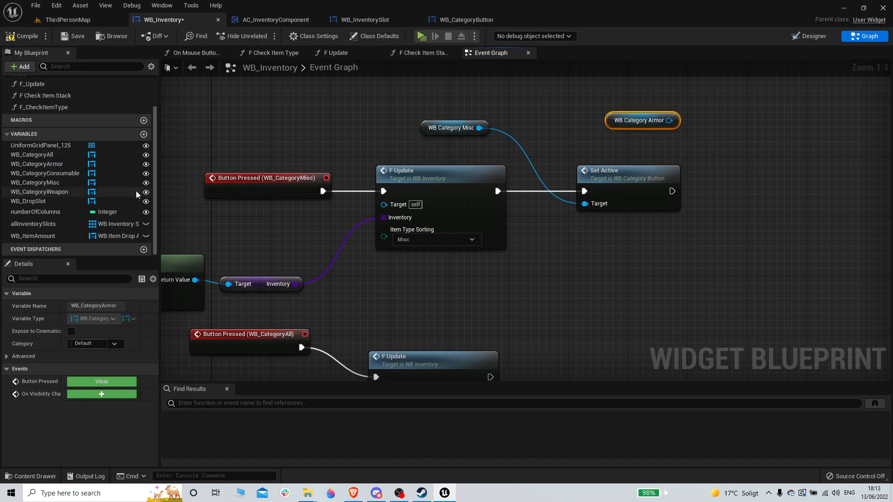
{"action": "left_click_drag", "start_coordinate": [51, 174], "coordinate": [626, 120]}
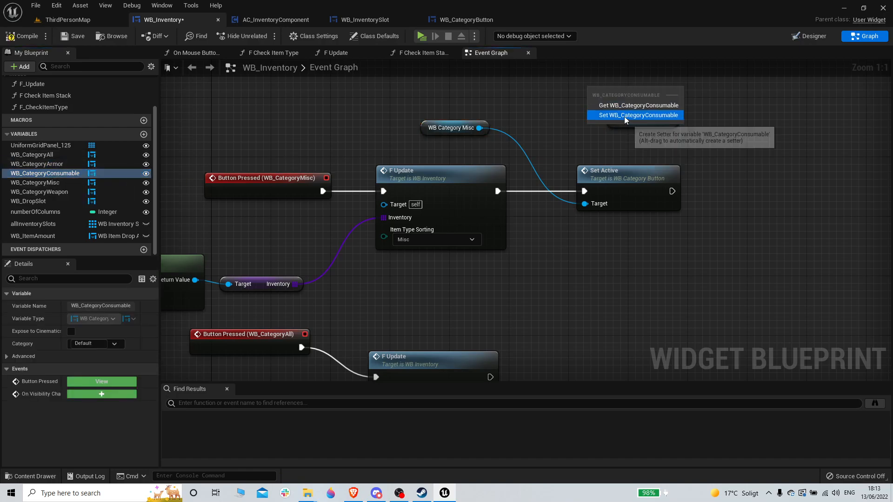
{"action": "left_click", "coordinate": [624, 107]}
{"action": "right_click_drag", "start_coordinate": [202, 141], "coordinate": [160, 195]}
{"action": "left_click", "coordinate": [49, 157]}
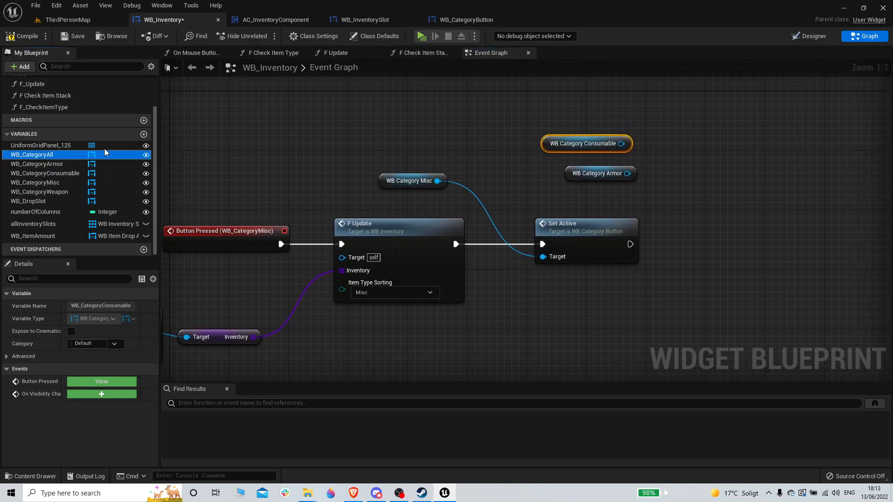
{"action": "left_click_drag", "start_coordinate": [529, 112], "coordinate": [530, 113]}
{"action": "left_click", "coordinate": [553, 126]}
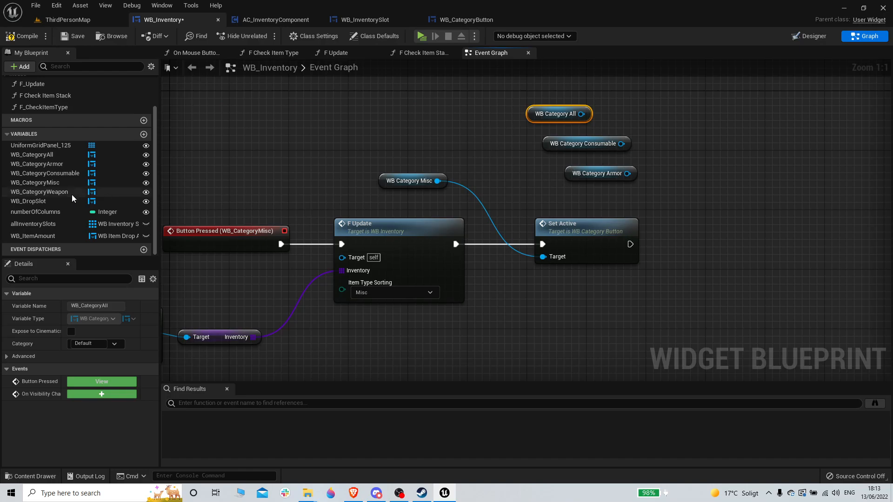
{"action": "left_click_drag", "start_coordinate": [39, 192], "coordinate": [573, 177]}
{"action": "left_click", "coordinate": [576, 203]}
{"action": "left_click_drag", "start_coordinate": [595, 147], "coordinate": [590, 154]}
Call Set Inactive after Set Active, with the All, Weapon, Armor and Consumable category getters as its targets
{"action": "left_click_drag", "start_coordinate": [551, 123], "coordinate": [729, 183]}
{"action": "type", "text": "set ina"}
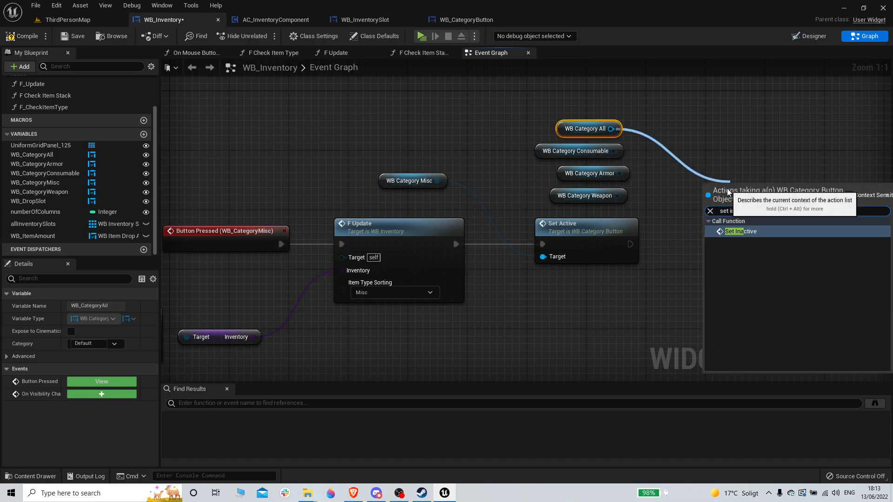
{"action": "left_click", "coordinate": [729, 234]}
{"action": "left_click_drag", "start_coordinate": [632, 245], "coordinate": [717, 228]}
{"action": "left_click_drag", "start_coordinate": [618, 196], "coordinate": [705, 262]}
{"action": "left_click_drag", "start_coordinate": [620, 173], "coordinate": [707, 258]}
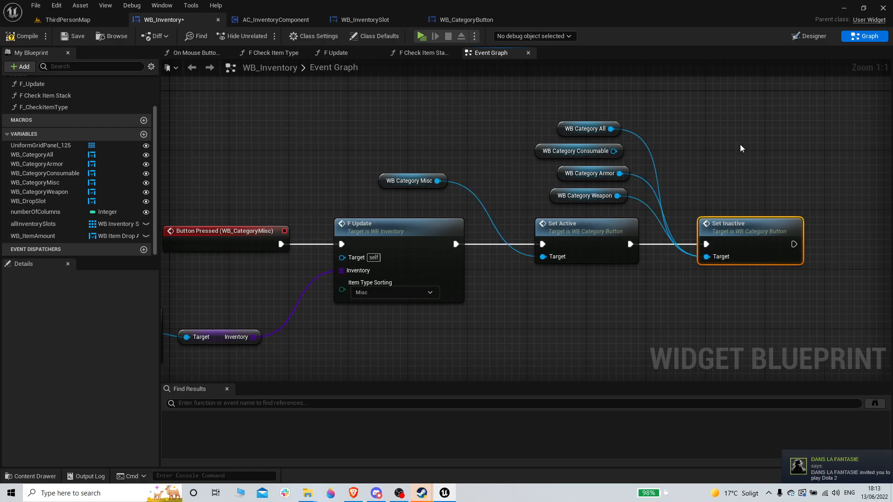
{"action": "left_click_drag", "start_coordinate": [614, 151], "coordinate": [710, 259]}
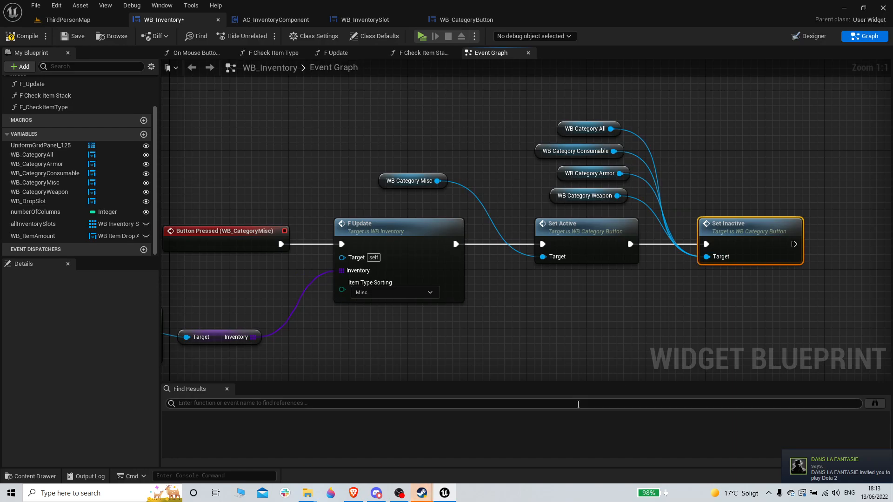
Move the WB Category Misc getter closer to the Set Active node it feeds
{"action": "left_click", "coordinate": [399, 493]}
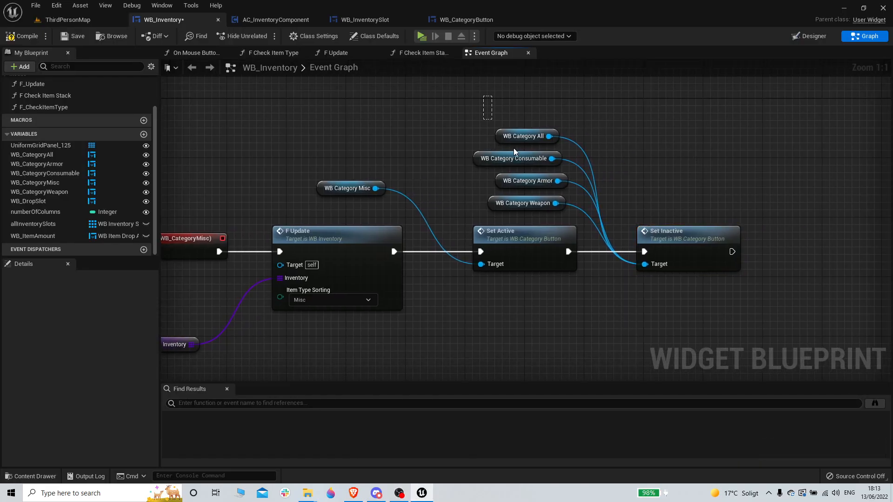
{"action": "left_click_drag", "start_coordinate": [546, 99], "coordinate": [484, 207]}
{"action": "left_click_drag", "start_coordinate": [635, 252], "coordinate": [687, 185]}
{"action": "left_click", "coordinate": [482, 112]}
{"action": "left_click_drag", "start_coordinate": [332, 191], "coordinate": [361, 183]}
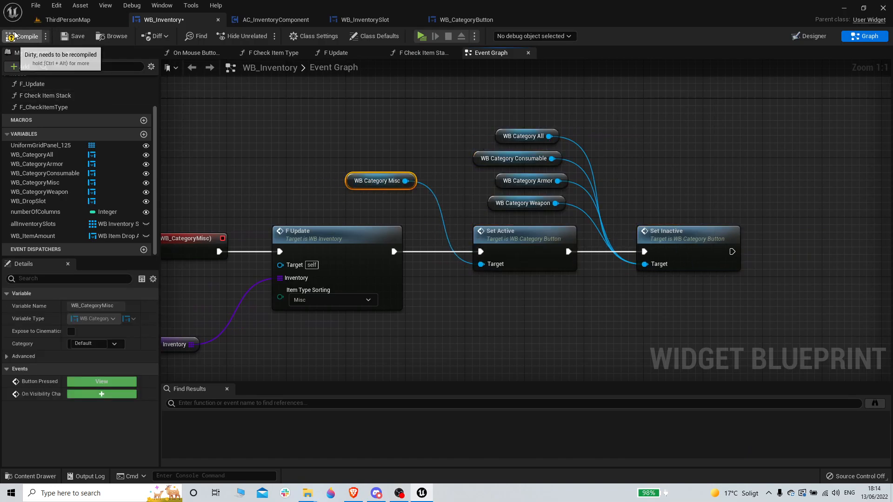
Copy the five category getters with the Set Active and Set Inactive nodes and paste them near the WB_CategoryAll event
{"action": "left_click_drag", "start_coordinate": [379, 122], "coordinate": [580, 209]}
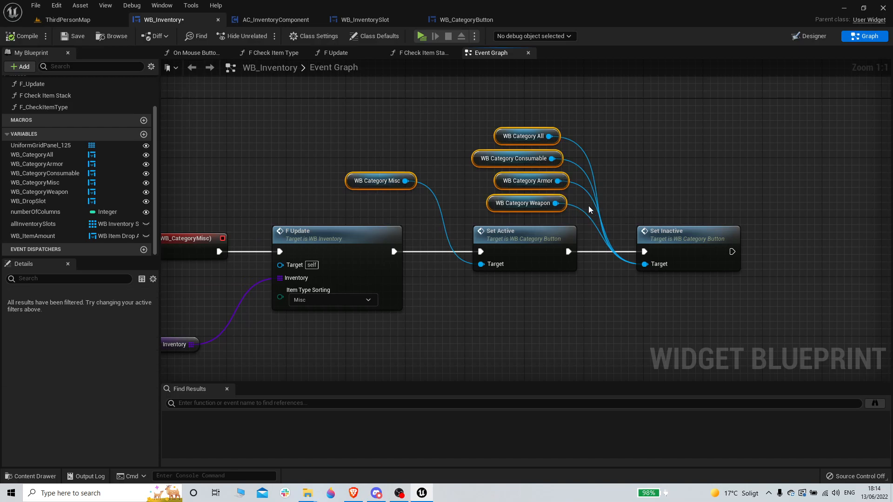
{"action": "left_click_drag", "start_coordinate": [641, 270], "coordinate": [674, 288], "text": "shift"}
{"action": "key", "text": "ctrl+c"}
{"action": "scroll", "coordinate": [667, 292], "scroll_direction": "down", "scroll_amount": 4}
{"action": "right_click_drag", "start_coordinate": [621, 319], "coordinate": [594, 248]}
{"action": "left_click", "coordinate": [590, 255]}
{"action": "scroll", "coordinate": [575, 275], "scroll_direction": "up", "scroll_amount": 2}
{"action": "key", "text": "ctrl+v"}
Line up the pasted nodes and connect the All event's F Update execution output to the pasted Set Active
{"action": "left_click_drag", "start_coordinate": [594, 316], "coordinate": [561, 294]}
{"action": "left_click_drag", "start_coordinate": [466, 299], "coordinate": [488, 301]}
{"action": "left_click_drag", "start_coordinate": [551, 305], "coordinate": [550, 306]}
{"action": "left_click", "coordinate": [464, 289]}
{"action": "scroll", "coordinate": [466, 290], "scroll_direction": "up", "scroll_amount": 1}
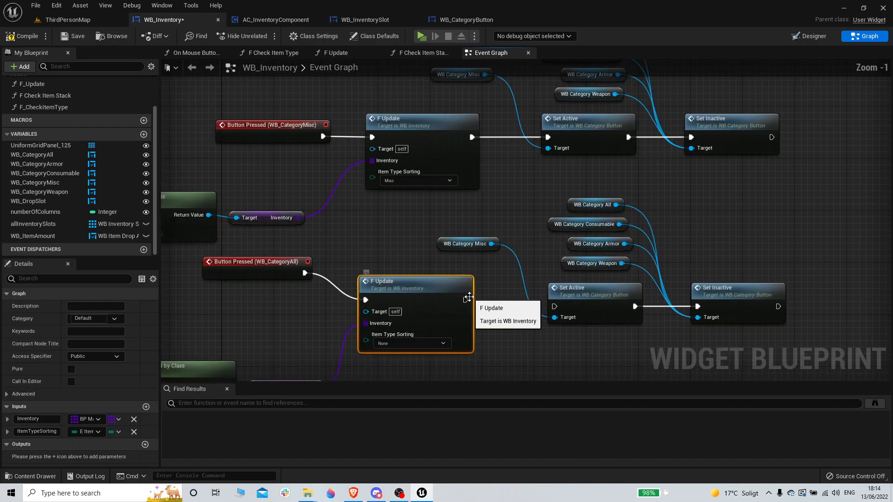
{"action": "left_click_drag", "start_coordinate": [465, 300], "coordinate": [556, 307]}
Swap the pasted getters so WB Category All targets Set Active and WB Category Misc targets Set Inactive
{"action": "mouse_move", "coordinate": [583, 210]}
{"action": "left_mouse_down"}
{"action": "mouse_move", "coordinate": [473, 224]}
{"action": "mouse_move", "coordinate": [585, 204]}
{"action": "left_mouse_up"}
{"action": "left_click_drag", "start_coordinate": [485, 224], "coordinate": [558, 317]}
{"action": "left_click_drag", "start_coordinate": [616, 212], "coordinate": [698, 319]}
{"action": "left_click", "coordinate": [554, 318], "text": "alt"}
{"action": "left_click_drag", "start_coordinate": [486, 224], "coordinate": [555, 318]}
Compile WB_Inventory, start a play session, and open the inventory in the Client 1 window
{"action": "left_click", "coordinate": [33, 37]}
{"action": "left_click", "coordinate": [421, 37]}
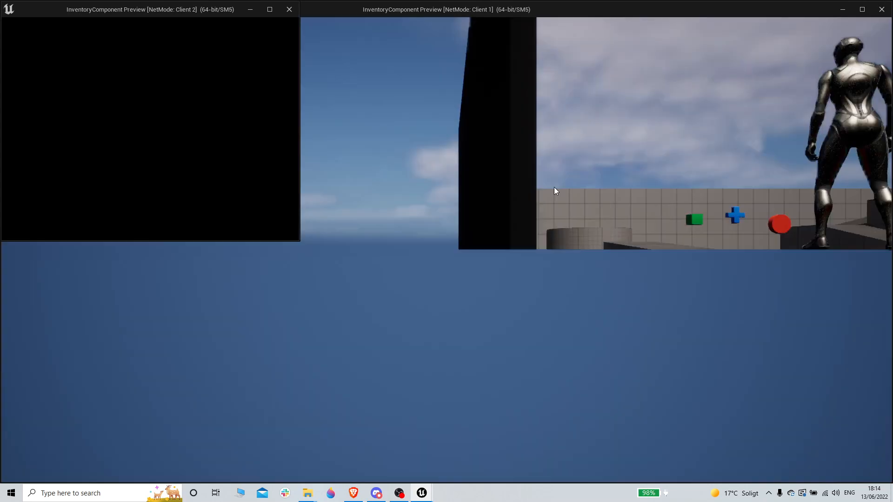
{"action": "left_click", "coordinate": [554, 187]}
{"action": "key", "text": "w"}
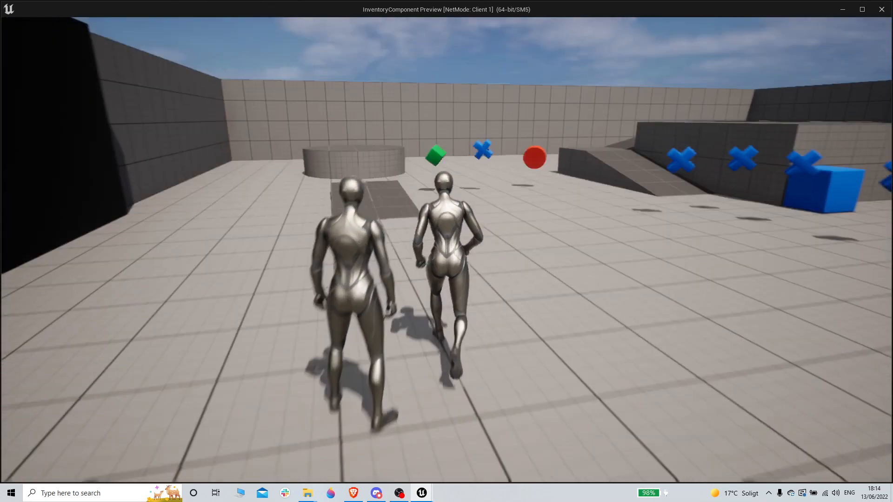
{"action": "key", "text": "i"}
Test the highlighting by alternating between the All and Misc category buttons while moving the character, and end the play session
{"action": "left_click", "coordinate": [725, 113]}
{"action": "key", "text": "a"}
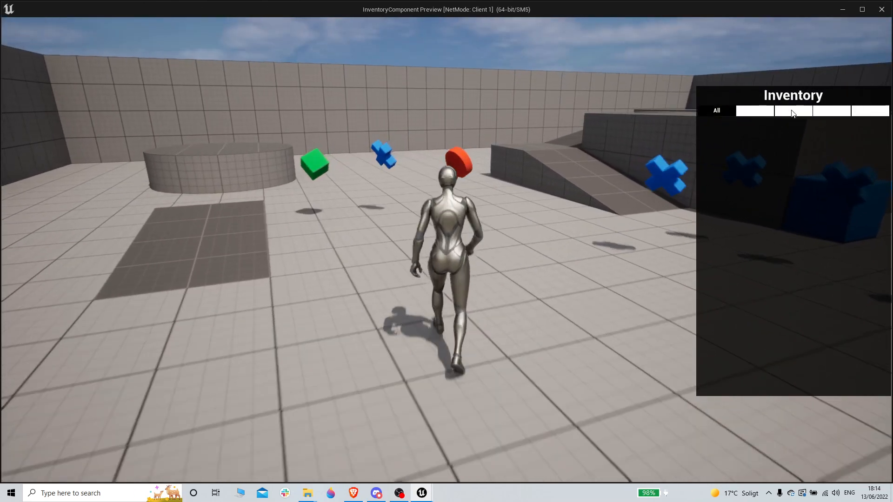
{"action": "left_click", "coordinate": [751, 111]}
{"action": "left_click", "coordinate": [722, 114]}
{"action": "left_click", "coordinate": [754, 113]}
{"action": "left_click", "coordinate": [723, 113]}
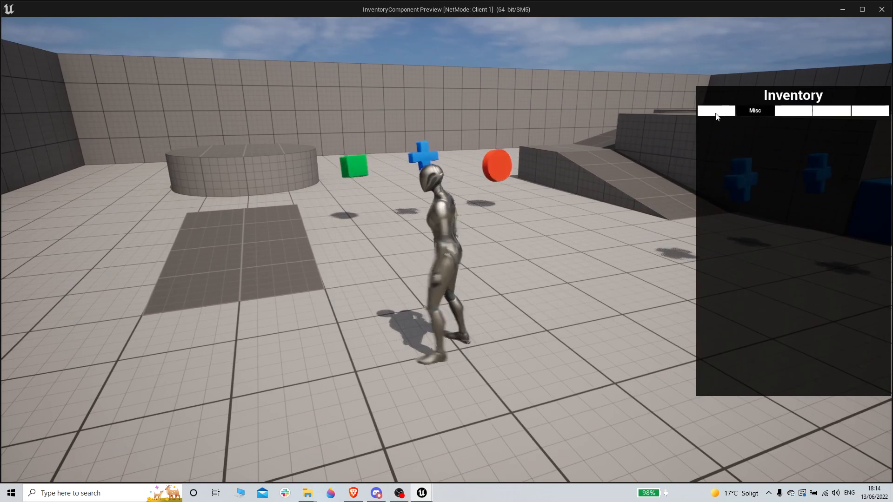
{"action": "key", "text": "s"}
{"action": "key", "text": "a"}
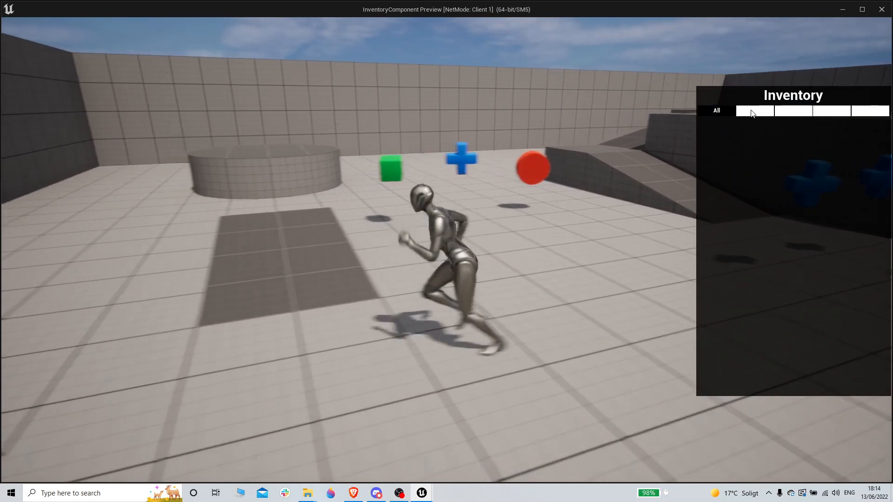
{"action": "left_click", "coordinate": [754, 112]}
{"action": "key", "text": "a"}
{"action": "key", "text": "d"}
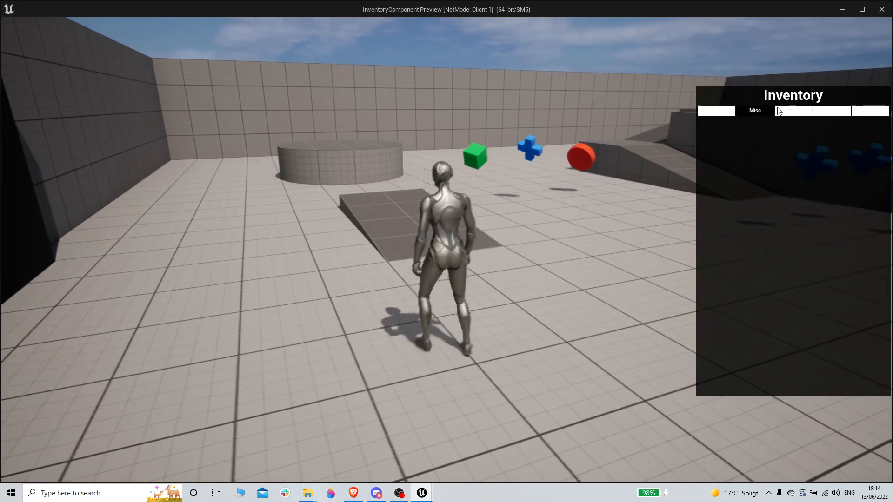
{"action": "left_click", "coordinate": [727, 113]}
{"action": "key", "text": "a"}
{"action": "left_click", "coordinate": [755, 113]}
{"action": "left_click", "coordinate": [721, 112]}
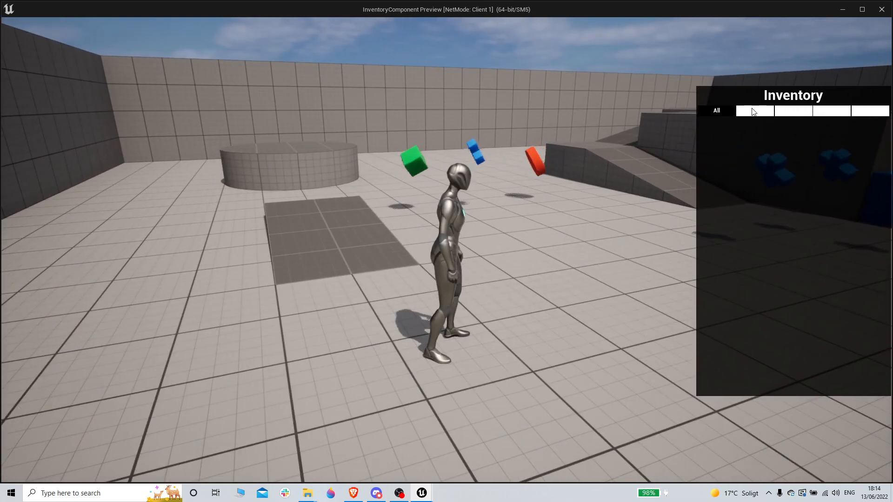
{"action": "left_click", "coordinate": [754, 113]}
{"action": "key", "text": "a"}
{"action": "left_click", "coordinate": [714, 113]}
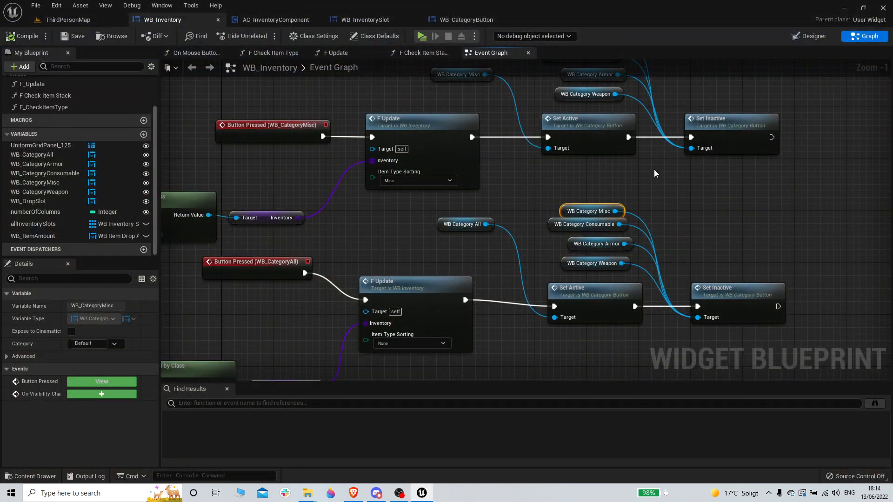
Open the setInactive event in WB_CategoryButton from the Set Inactive node and reposition its Button getter
{"action": "scroll", "coordinate": [570, 200], "scroll_direction": "down", "scroll_amount": 3}
{"action": "scroll", "coordinate": [571, 200], "scroll_direction": "up", "scroll_amount": 5}
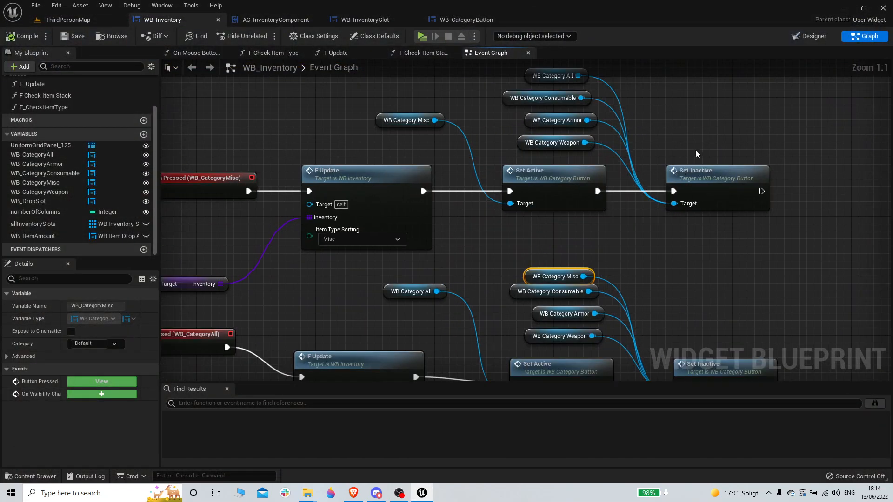
{"action": "right_click_drag", "start_coordinate": [696, 154], "coordinate": [732, 203]}
{"action": "double_click", "coordinate": [732, 203]}
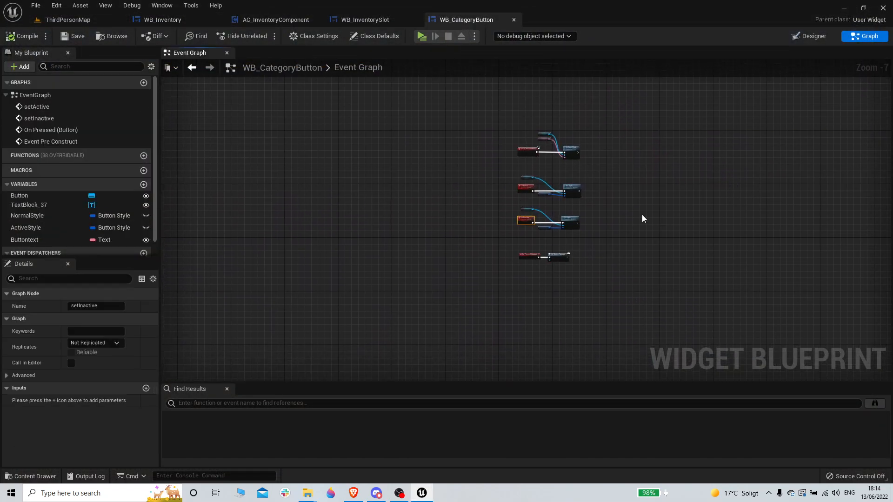
{"action": "left_click_drag", "start_coordinate": [494, 198], "coordinate": [546, 200]}
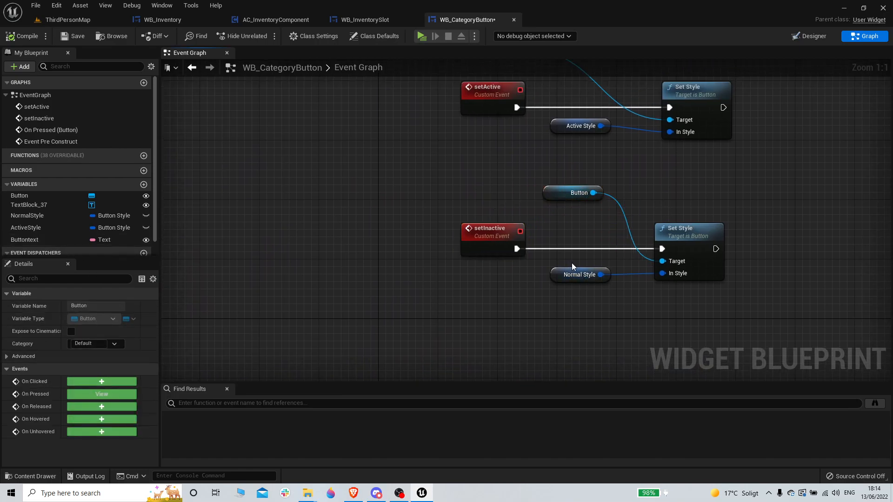
Expand the Normal brush in the default value of the Normal Style getter feeding setInactive
{"action": "left_click", "coordinate": [555, 275]}
{"action": "scroll", "coordinate": [21, 305], "scroll_direction": "down", "scroll_amount": 4}
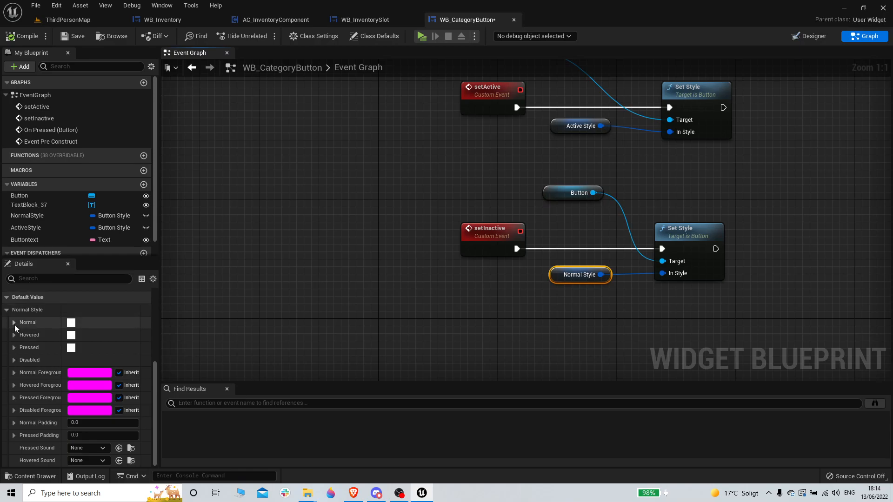
{"action": "left_click", "coordinate": [14, 322]}
Copy the Normal style settings of the Button widget in the WB_CategoryButton designer
{"action": "left_click", "coordinate": [810, 36]}
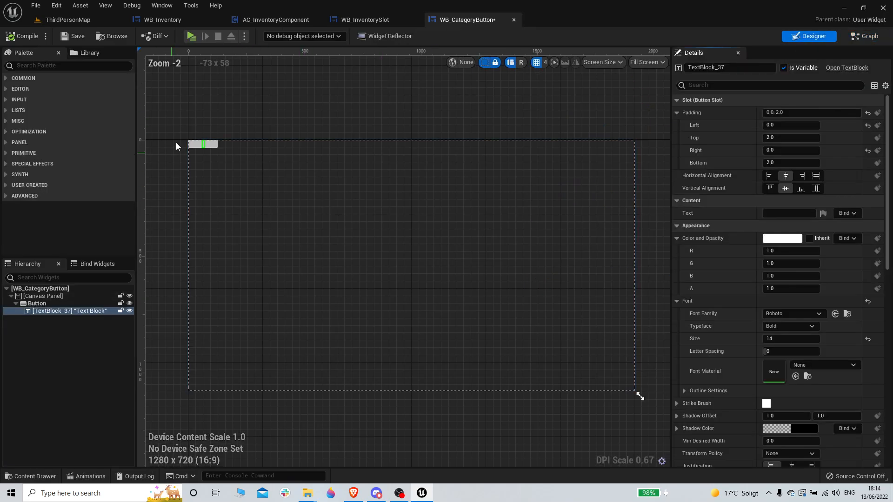
{"action": "scroll", "coordinate": [186, 161], "scroll_direction": "up", "scroll_amount": 7}
{"action": "left_click", "coordinate": [195, 190]}
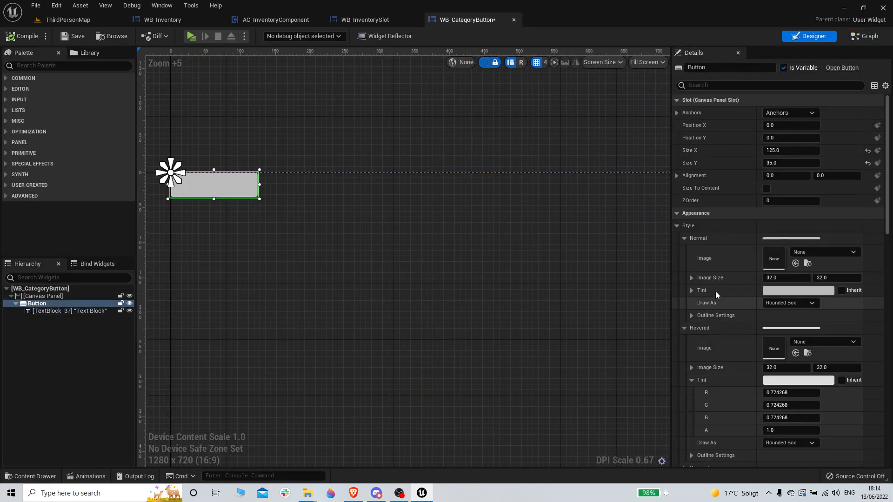
{"action": "right_click", "coordinate": [697, 240]}
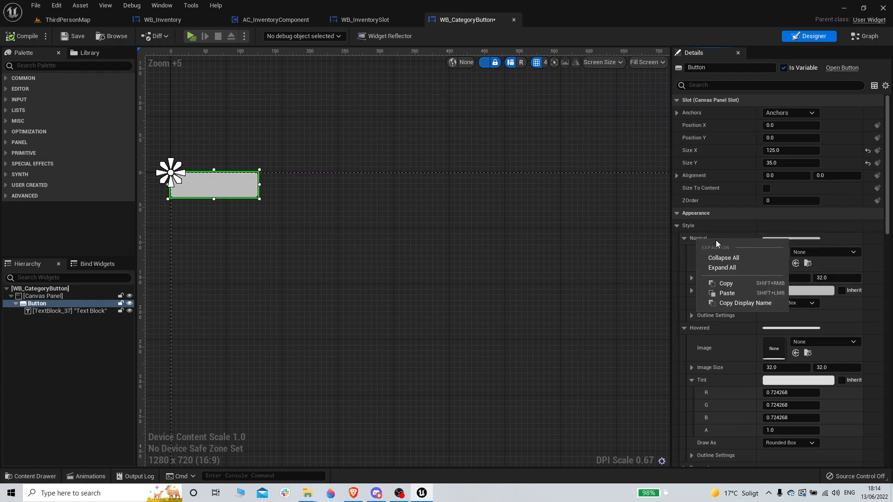
{"action": "left_click", "coordinate": [733, 288]}
Paste the copied style into the Normal brush of the NormalStyle variable's default value in the WB_CategoryButton graph
{"action": "left_click", "coordinate": [866, 36]}
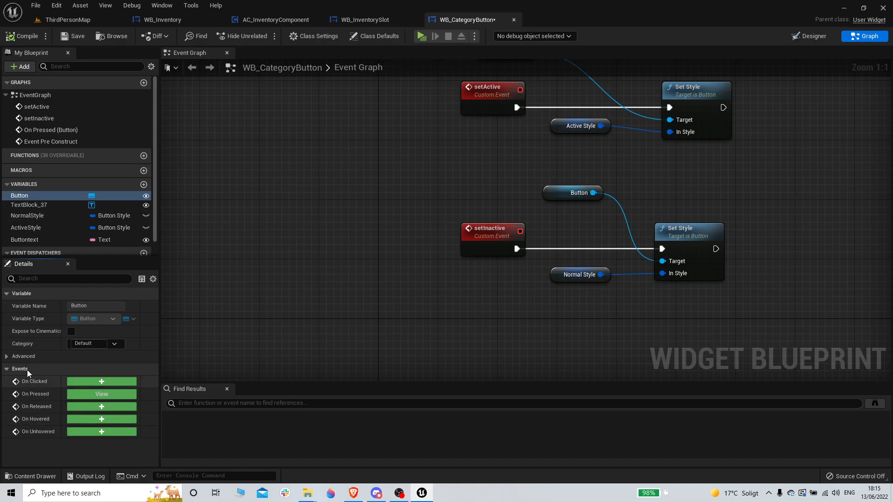
{"action": "scroll", "coordinate": [69, 199], "scroll_direction": "down", "scroll_amount": 1}
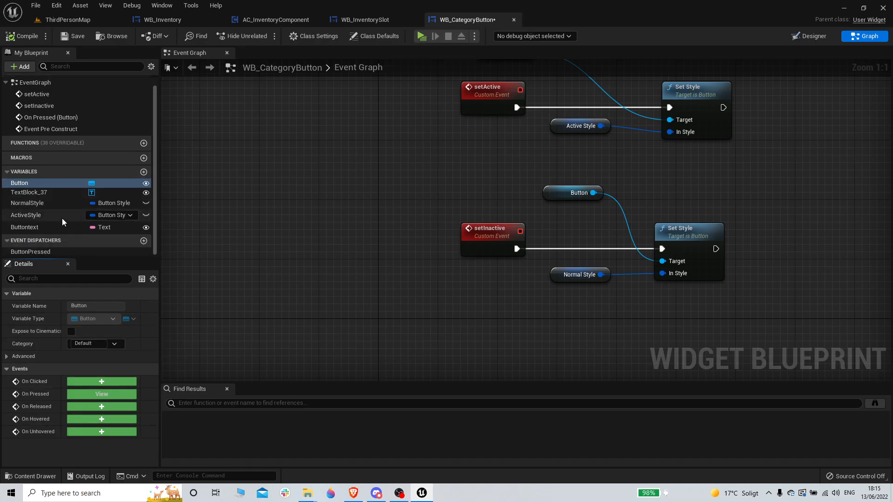
{"action": "left_click", "coordinate": [42, 203]}
{"action": "scroll", "coordinate": [55, 411], "scroll_direction": "down", "scroll_amount": 3}
{"action": "scroll", "coordinate": [55, 411], "scroll_direction": "down", "scroll_amount": 3}
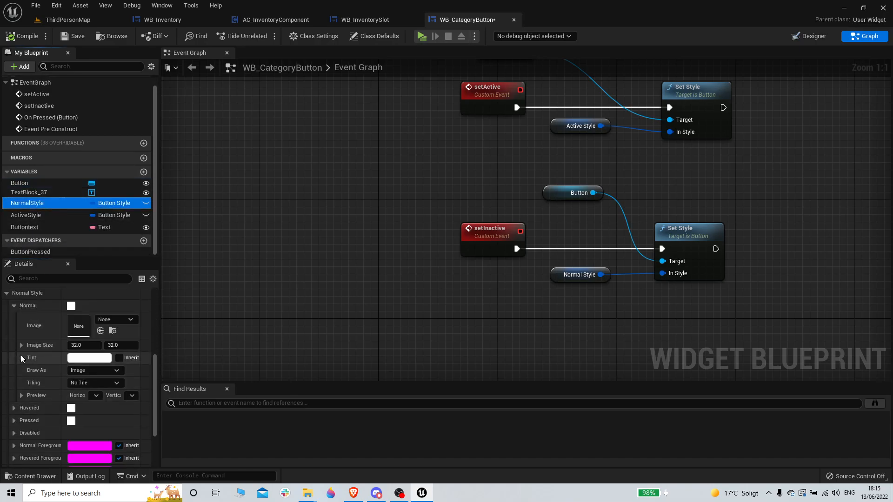
{"action": "right_click", "coordinate": [29, 305]}
{"action": "left_click", "coordinate": [58, 363]}
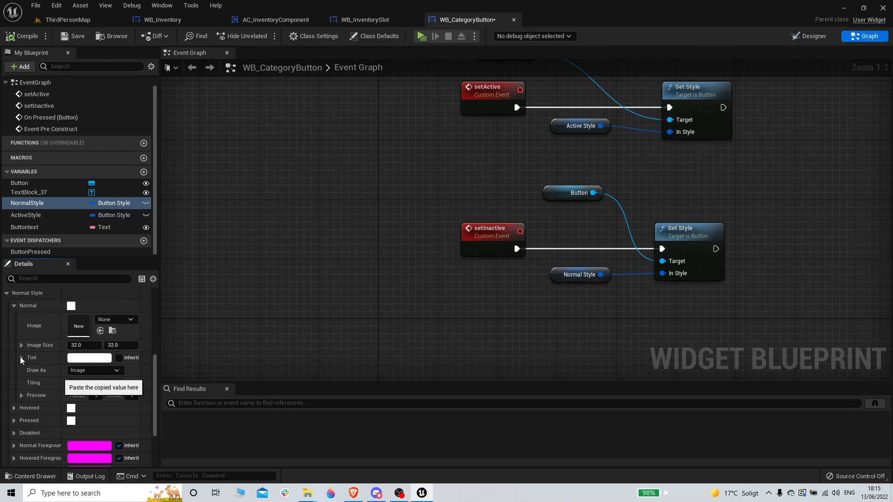
Paste the same copied style into NormalStyle's Hovered brush and check its tint colour
{"action": "left_click", "coordinate": [15, 306]}
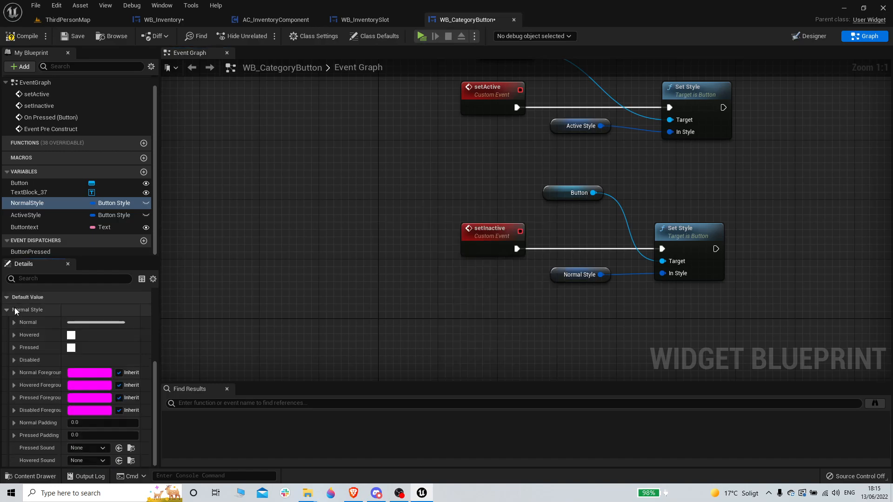
{"action": "left_click", "coordinate": [13, 336]}
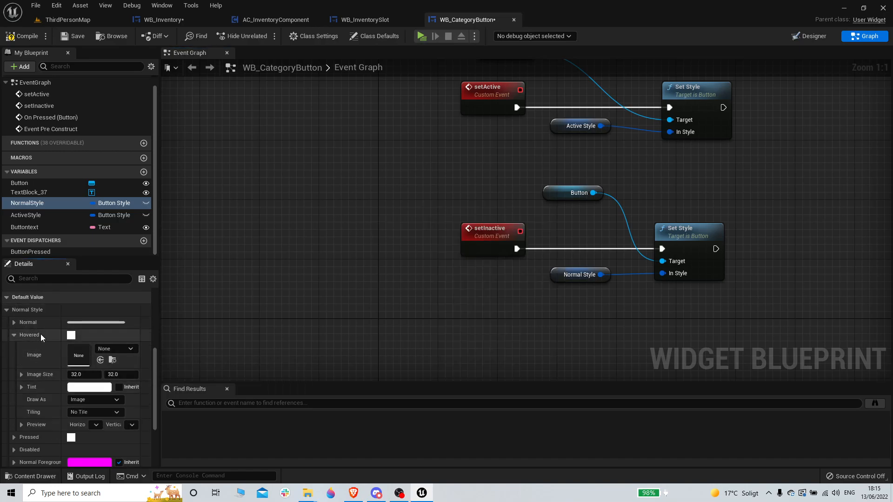
{"action": "right_click", "coordinate": [35, 336]}
{"action": "left_click", "coordinate": [64, 388]}
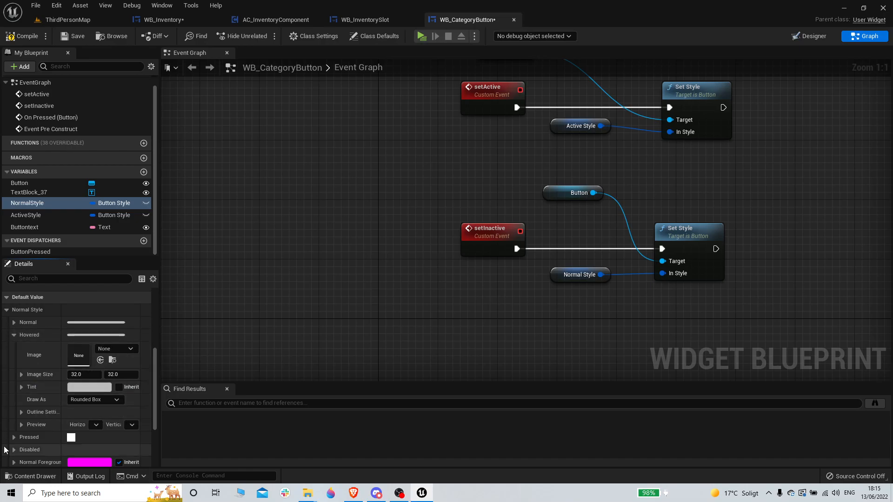
{"action": "left_click", "coordinate": [80, 388]}
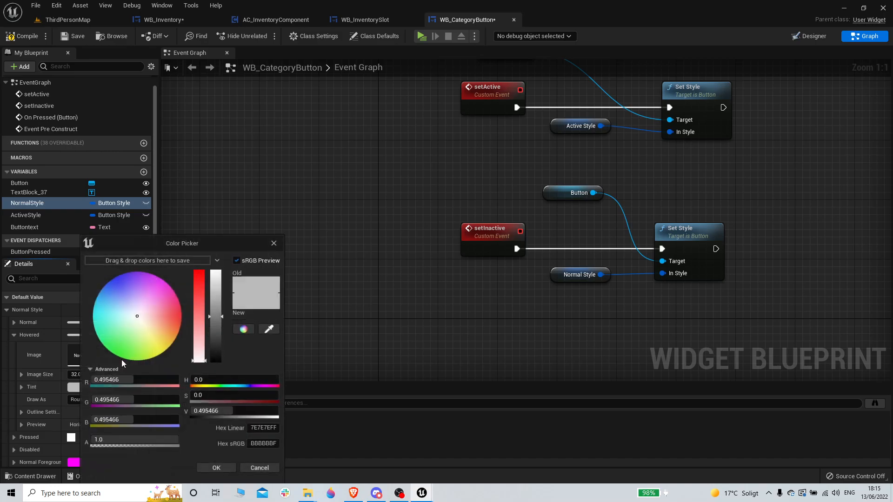
Copy the Hovered style settings of the Button widget in the WB_CategoryButton designer
{"action": "left_click", "coordinate": [810, 36]}
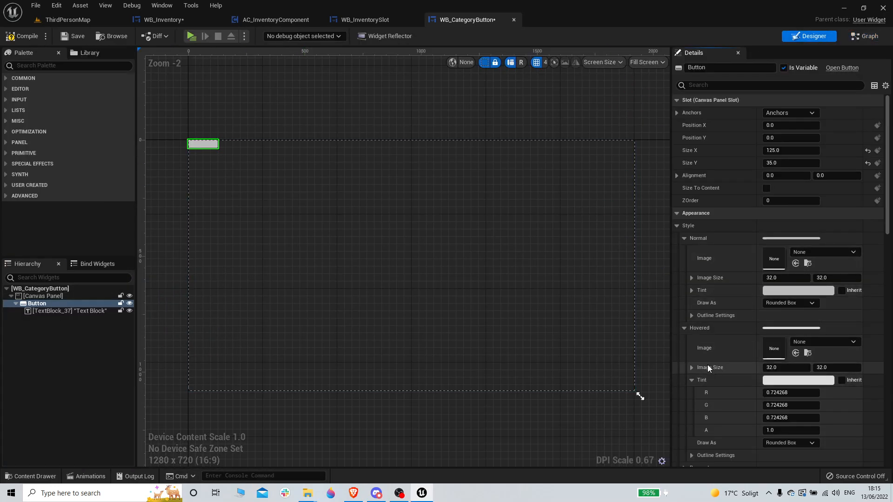
{"action": "right_click", "coordinate": [705, 334]}
{"action": "left_click", "coordinate": [747, 380]}
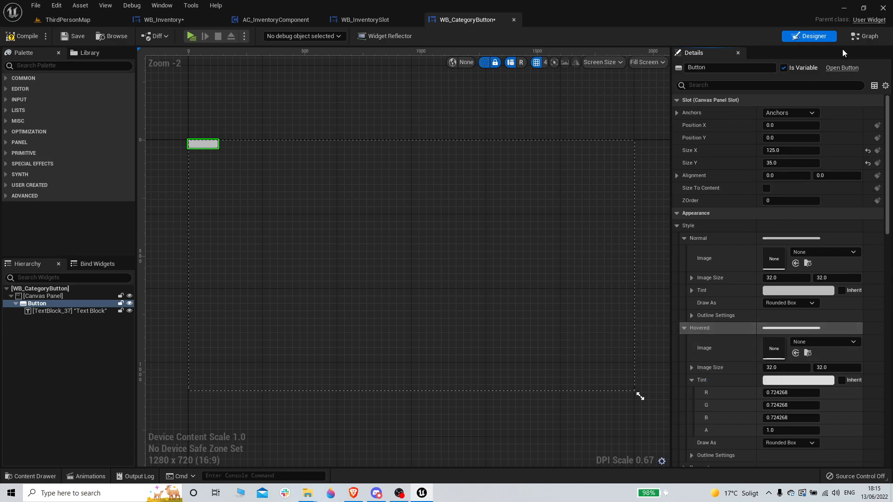
Paste the copied Hovered style into the Hovered brush of the NormalStyle variable's default value and compile WB_CategoryButton
{"action": "left_click", "coordinate": [865, 36]}
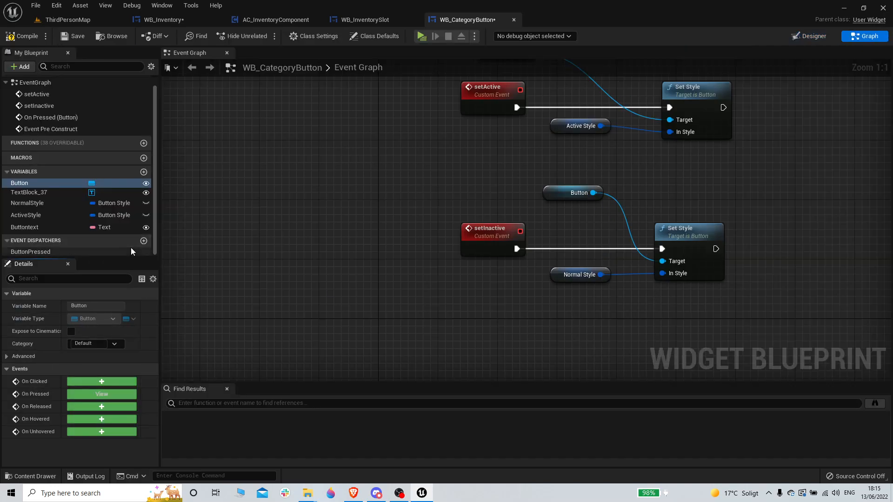
{"action": "left_click", "coordinate": [59, 206]}
{"action": "scroll", "coordinate": [31, 408], "scroll_direction": "down", "scroll_amount": 3}
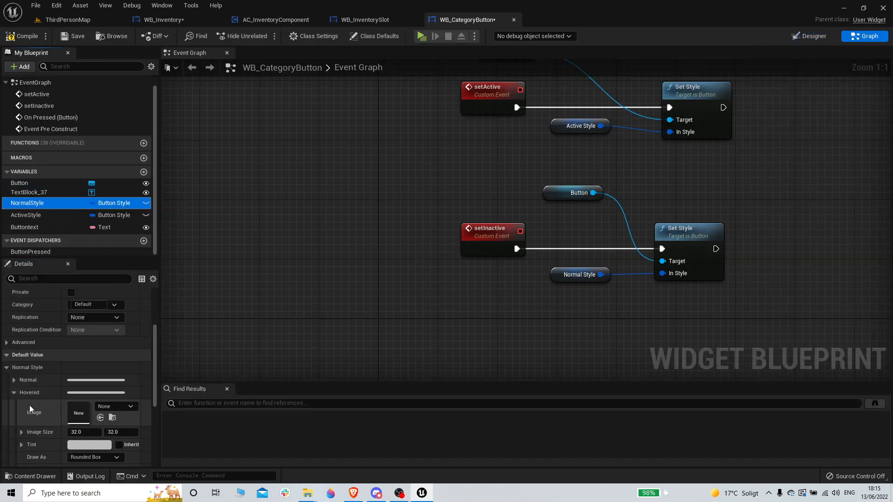
{"action": "scroll", "coordinate": [26, 421], "scroll_direction": "down", "scroll_amount": 4}
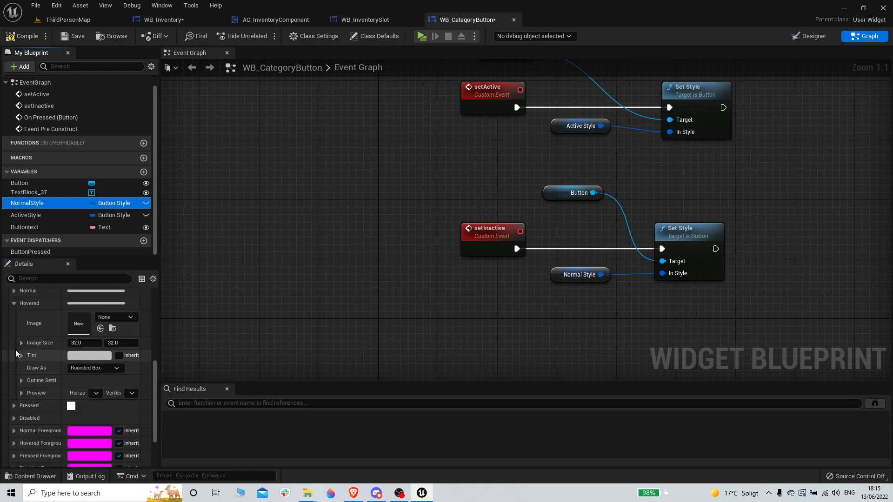
{"action": "right_click", "coordinate": [28, 305]}
{"action": "left_click", "coordinate": [60, 359]}
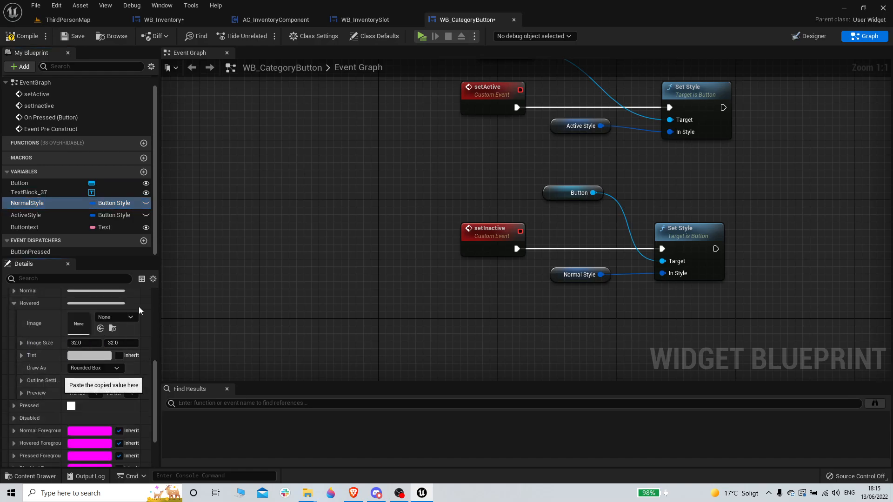
{"action": "left_click", "coordinate": [15, 407]}
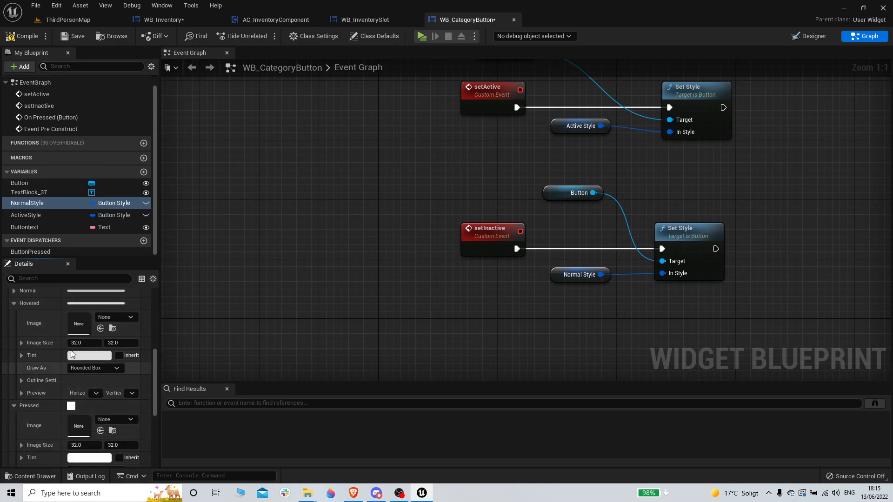
{"action": "left_click", "coordinate": [11, 38]}
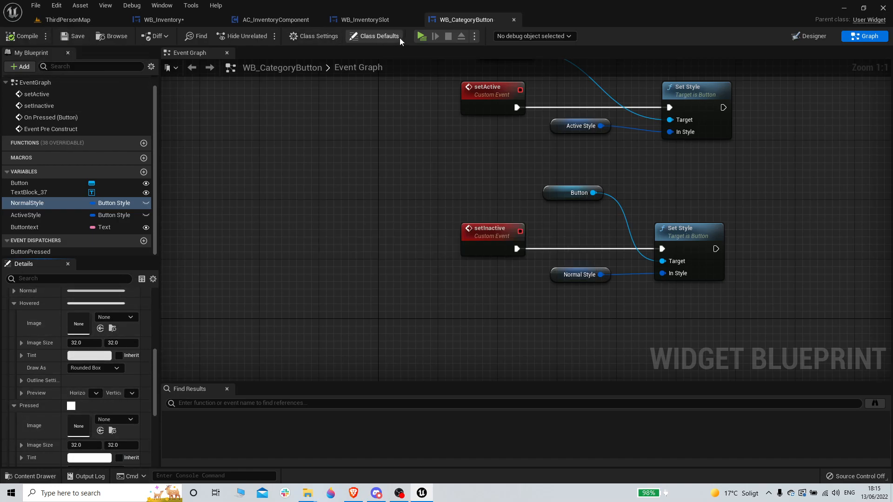
Start a play session, open the inventory and test the button styles by alternating between the All and Misc categories
{"action": "left_click", "coordinate": [421, 36]}
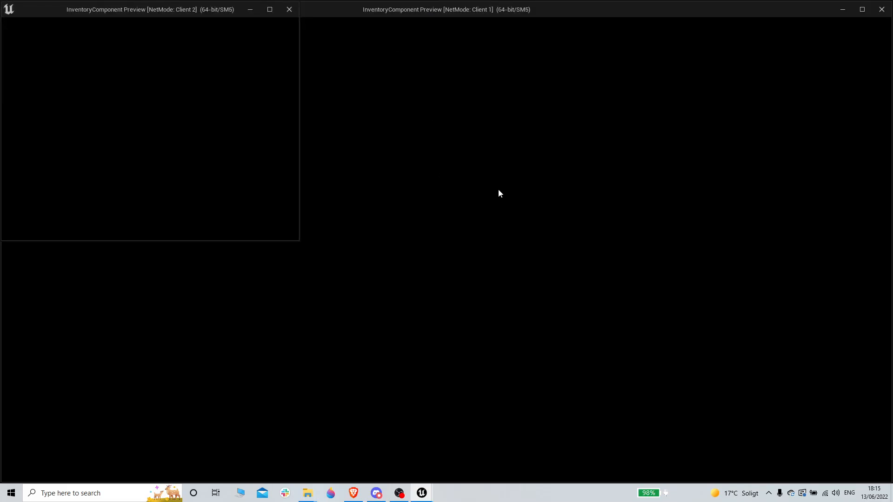
{"action": "left_click", "coordinate": [521, 177]}
{"action": "key", "text": "i"}
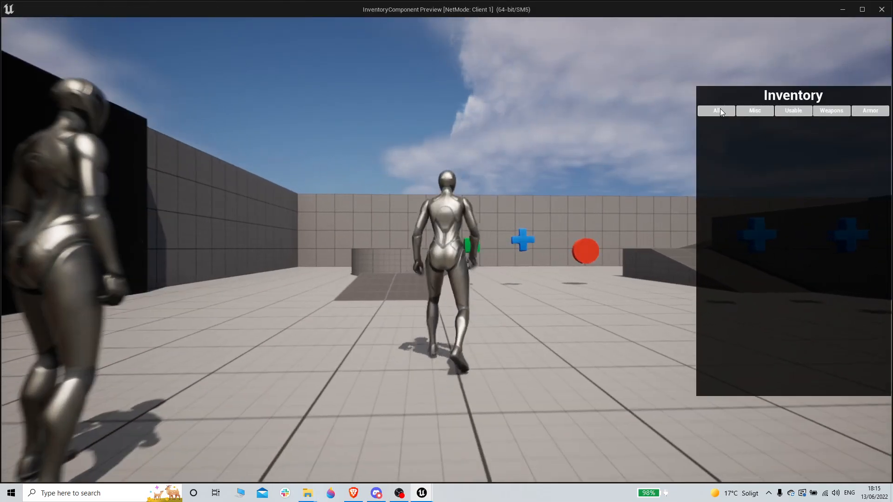
{"action": "left_click", "coordinate": [721, 112]}
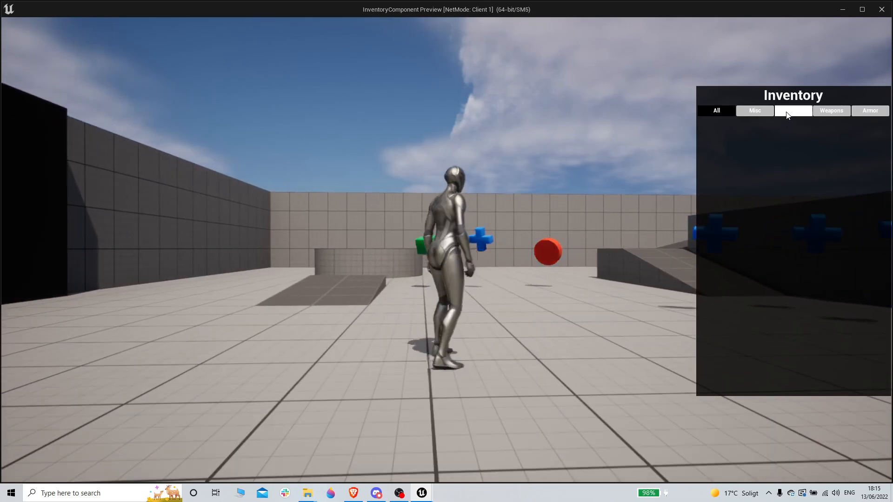
{"action": "left_click", "coordinate": [756, 111]}
{"action": "left_click", "coordinate": [716, 112]}
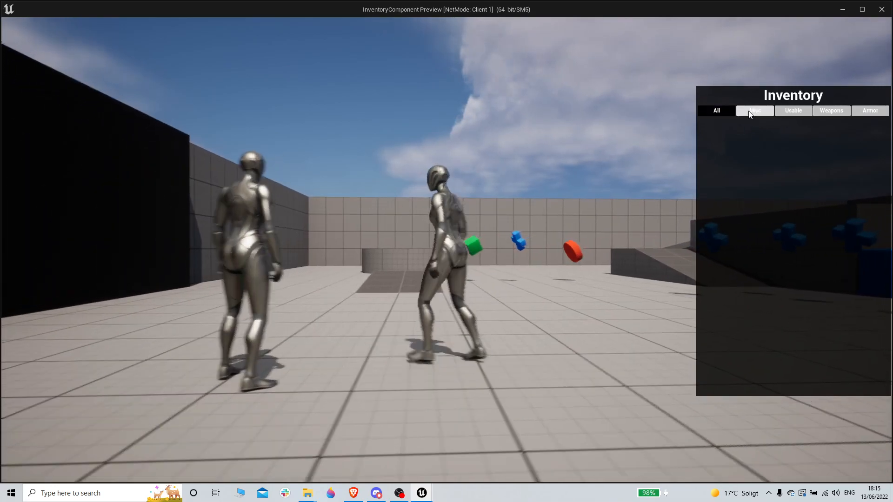
{"action": "left_click", "coordinate": [750, 111]}
{"action": "left_click", "coordinate": [730, 111]}
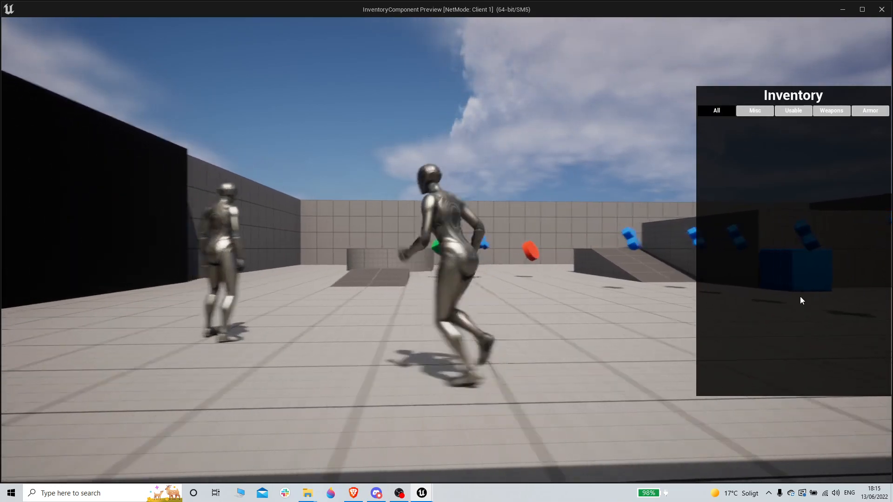
{"action": "left_click", "coordinate": [761, 112]}
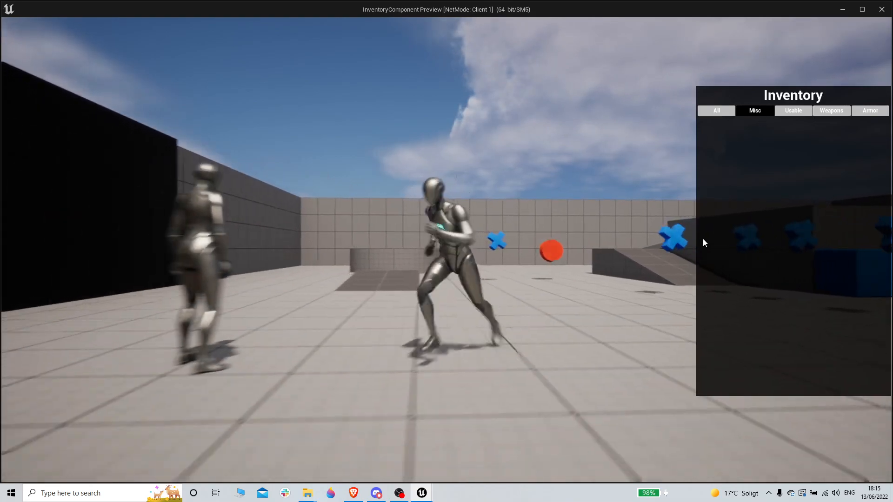
Move the character and camera with the inventory open, select the All category again and end the play session
{"action": "key", "text": "d"}
{"action": "key", "text": "a"}
{"action": "key", "text": "d"}
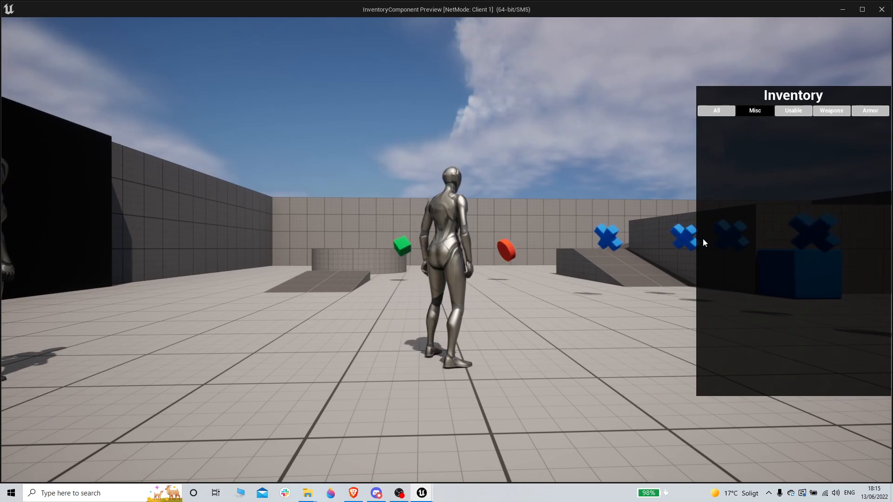
{"action": "left_click_drag", "start_coordinate": [504, 147], "coordinate": [516, 200]}
{"action": "key", "text": "w"}
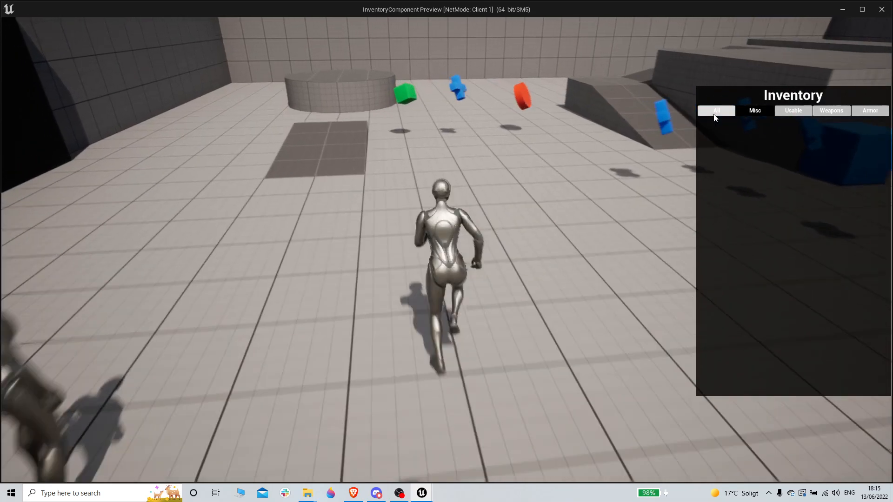
{"action": "left_click", "coordinate": [716, 112]}
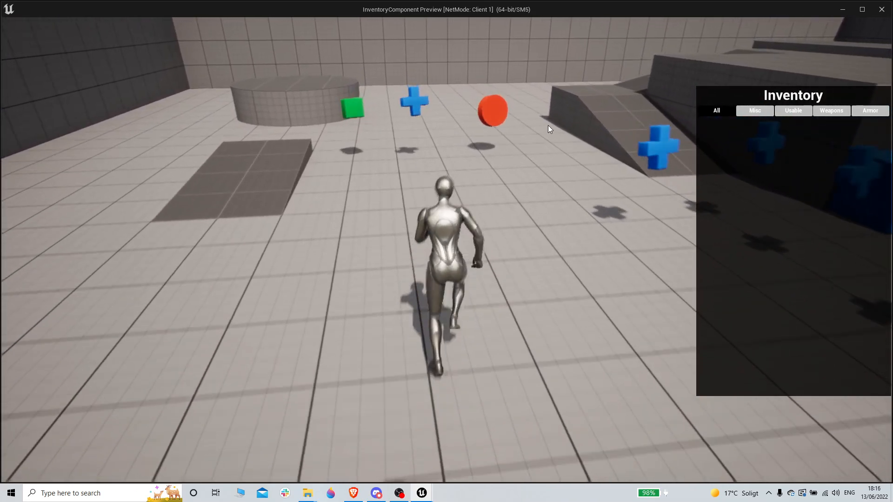
{"action": "key", "text": "Escape"}
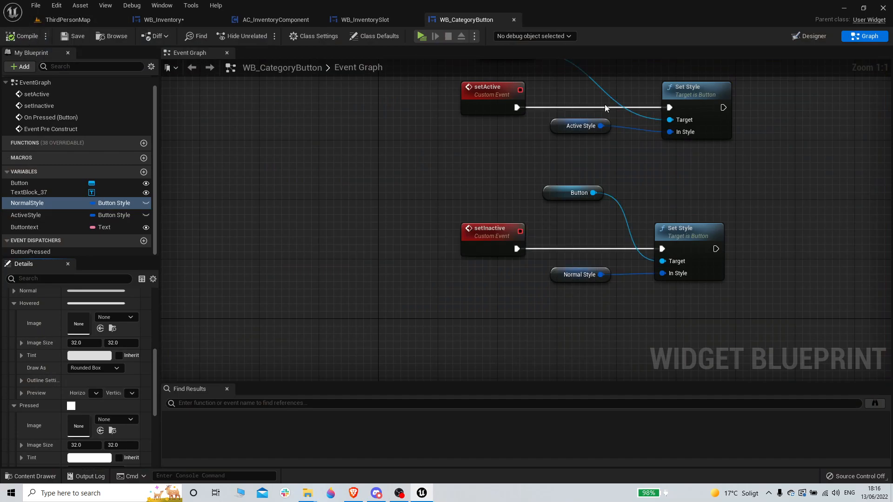
Reposition the Button getter above the setActive event's nodes in the WB_CategoryButton graph
{"action": "scroll", "coordinate": [733, 168], "scroll_direction": "down", "scroll_amount": 3}
{"action": "left_click_drag", "start_coordinate": [511, 119], "coordinate": [537, 123]}
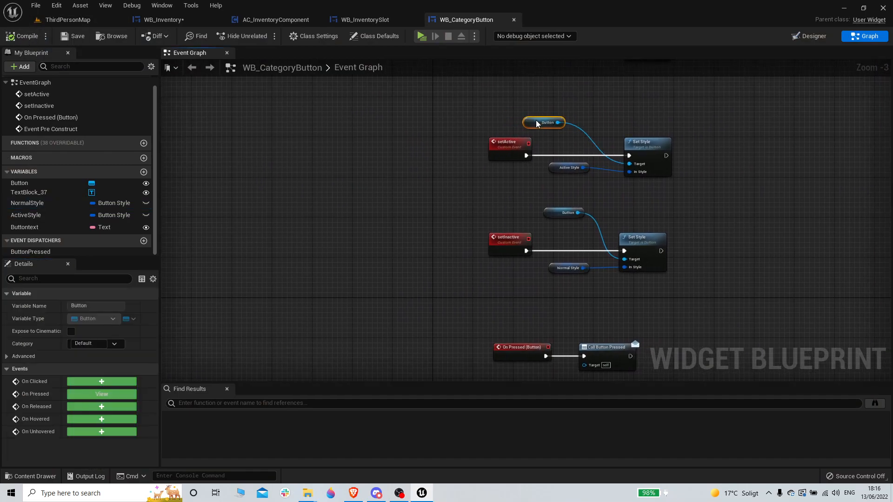
{"action": "right_click_drag", "start_coordinate": [710, 187], "coordinate": [640, 304]}
Look through the WB_CategoryButton designer and the AC_InventoryComponent event graph
{"action": "left_click", "coordinate": [815, 36]}
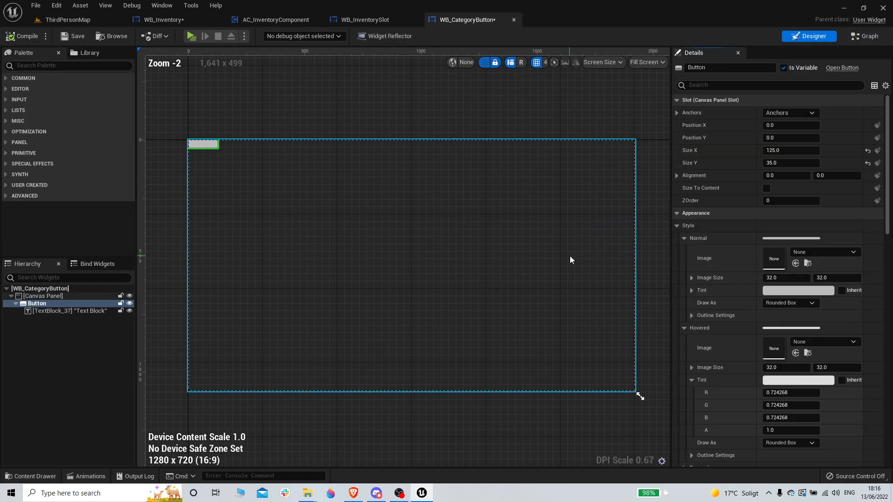
{"action": "left_click", "coordinate": [370, 17]}
{"action": "left_click", "coordinate": [275, 20]}
{"action": "scroll", "coordinate": [557, 292], "scroll_direction": "down", "scroll_amount": 2}
{"action": "scroll", "coordinate": [510, 331], "scroll_direction": "up", "scroll_amount": 2}
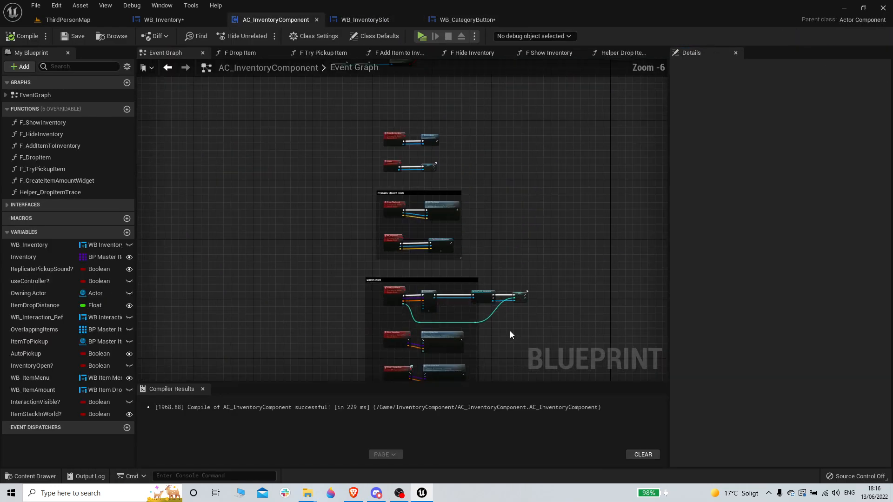
{"action": "scroll", "coordinate": [510, 330], "scroll_direction": "up", "scroll_amount": 2}
{"action": "right_click_drag", "start_coordinate": [471, 228], "coordinate": [493, 233]}
{"action": "scroll", "coordinate": [495, 142], "scroll_direction": "down", "scroll_amount": 2}
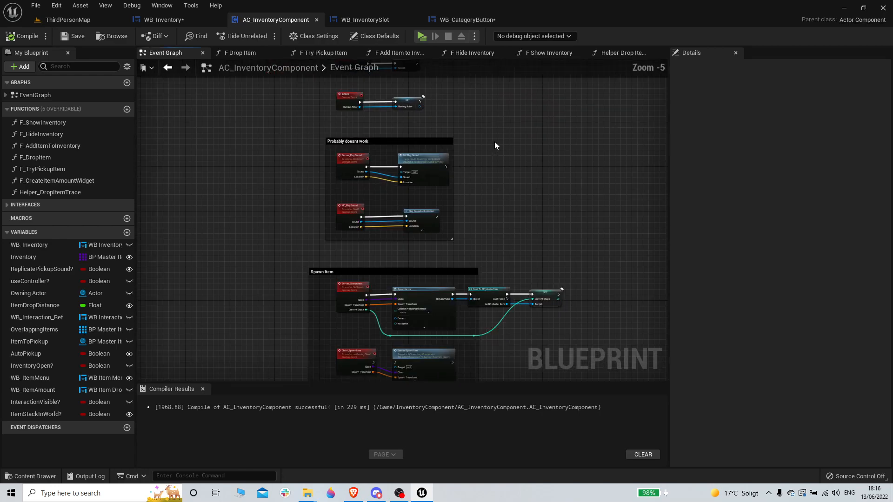
In the WB_Inventory event graph, copy the Set Active and Set Inactive nodes of the WB_CategoryAll event together with their category getters
{"action": "left_click", "coordinate": [163, 19]}
{"action": "scroll", "coordinate": [703, 246], "scroll_direction": "down", "scroll_amount": 1}
{"action": "right_click_drag", "start_coordinate": [703, 246], "coordinate": [650, 219]}
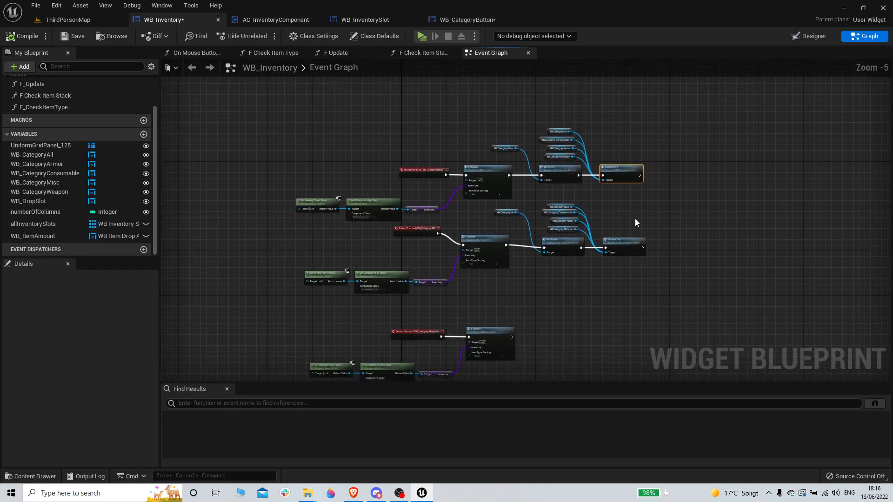
{"action": "scroll", "coordinate": [574, 214], "scroll_direction": "up", "scroll_amount": 3}
{"action": "left_click_drag", "start_coordinate": [502, 210], "coordinate": [693, 294]}
{"action": "key", "text": "ctrl+c"}
Paste three copies of the Set Active and Set Inactive nodes beside the Weapon, Consumable and Armor button events
{"action": "right_click_drag", "start_coordinate": [564, 343], "coordinate": [560, 208]}
{"action": "left_click", "coordinate": [540, 253]}
{"action": "key", "text": "ctrl+v"}
{"action": "right_click_drag", "start_coordinate": [510, 342], "coordinate": [529, 199]}
{"action": "key", "text": "ctrl+v"}
{"action": "right_click_drag", "start_coordinate": [527, 321], "coordinate": [526, 238]}
{"action": "key", "text": "ctrl+v"}
Connect the WB_CategoryArmor event's F Update to its pasted Set Active node and line up the two node groups
{"action": "left_click_drag", "start_coordinate": [446, 276], "coordinate": [521, 293]}
{"action": "right_click_drag", "start_coordinate": [297, 223], "coordinate": [384, 178]}
{"action": "scroll", "coordinate": [296, 221], "scroll_direction": "down", "scroll_amount": 1}
{"action": "left_click_drag", "start_coordinate": [275, 214], "coordinate": [572, 353]}
{"action": "left_click_drag", "start_coordinate": [596, 220], "coordinate": [565, 261]}
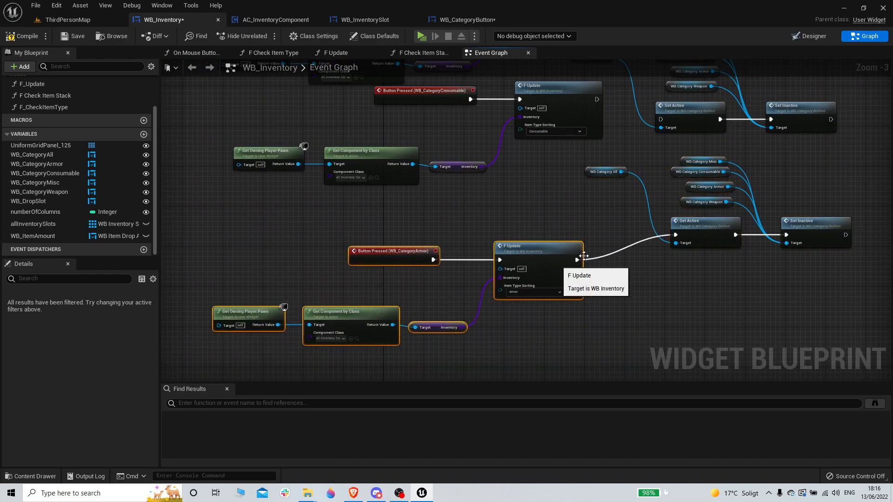
{"action": "left_click_drag", "start_coordinate": [598, 151], "coordinate": [838, 266]}
{"action": "left_click_drag", "start_coordinate": [817, 227], "coordinate": [832, 252]}
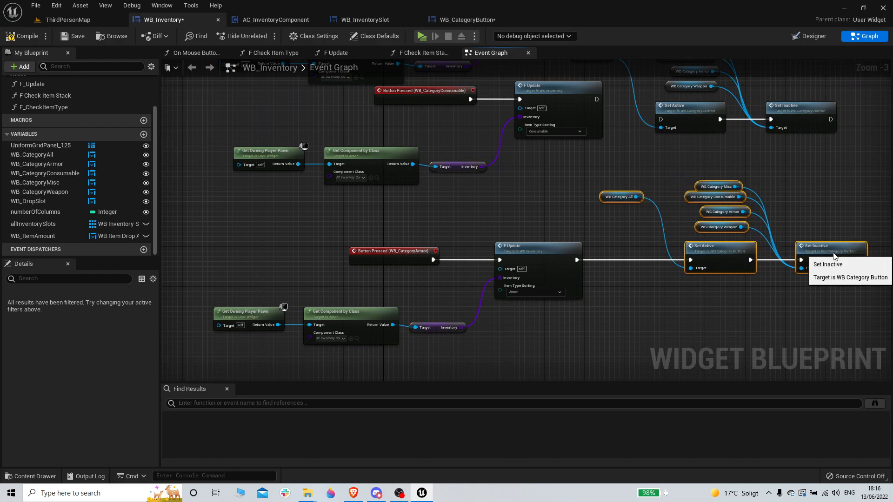
Swap the Armor event's getters so WB Category Armor feeds Set Active and WB Category All feeds Set Inactive
{"action": "scroll", "coordinate": [539, 260], "scroll_direction": "up", "scroll_amount": 3}
{"action": "left_click", "coordinate": [668, 296]}
{"action": "right_click_drag", "start_coordinate": [620, 251], "coordinate": [423, 254]}
{"action": "left_click_drag", "start_coordinate": [604, 155], "coordinate": [612, 147]}
{"action": "left_click_drag", "start_coordinate": [614, 192], "coordinate": [577, 200]}
{"action": "left_click", "coordinate": [490, 171], "text": "alt"}
{"action": "left_click_drag", "start_coordinate": [467, 172], "coordinate": [736, 282]}
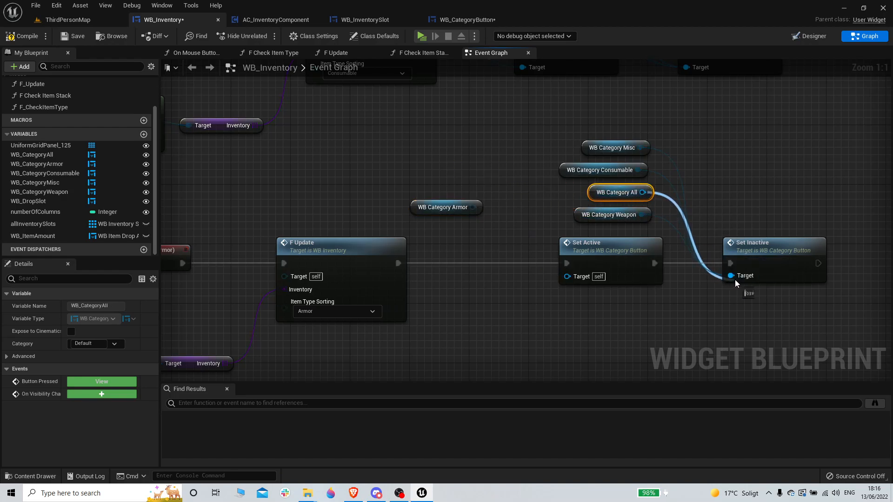
{"action": "left_click_drag", "start_coordinate": [473, 208], "coordinate": [567, 277]}
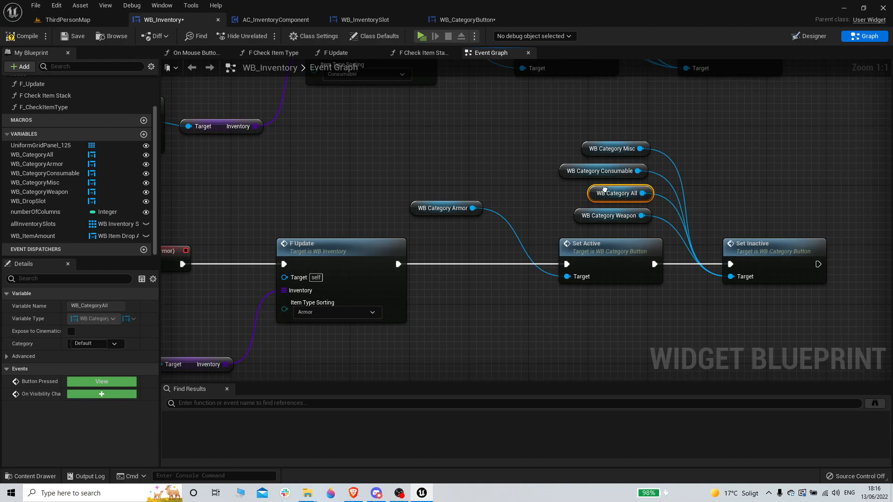
For the Consumable event, feed WB Category Consumable into Set Active and WB Category All into Set Inactive, and connect F Update to Set Active
{"action": "right_click_drag", "start_coordinate": [445, 100], "coordinate": [538, 253]}
{"action": "right_click_drag", "start_coordinate": [255, 173], "coordinate": [105, 212]}
{"action": "left_click_drag", "start_coordinate": [399, 175], "coordinate": [492, 190]}
{"action": "left_click", "coordinate": [417, 146], "text": "alt"}
{"action": "left_click_drag", "start_coordinate": [533, 123], "coordinate": [630, 259], "text": "ctrl"}
{"action": "left_click_drag", "start_coordinate": [417, 146], "coordinate": [466, 259]}
{"action": "left_click_drag", "start_coordinate": [374, 221], "coordinate": [464, 247]}
Wire the Weapon event so WB Category Weapon feeds Set Active, WB Category All feeds Set Inactive, and F Update runs into Set Active
{"action": "right_click_drag", "start_coordinate": [644, 130], "coordinate": [733, 251]}
{"action": "right_click_drag", "start_coordinate": [262, 166], "coordinate": [379, 171]}
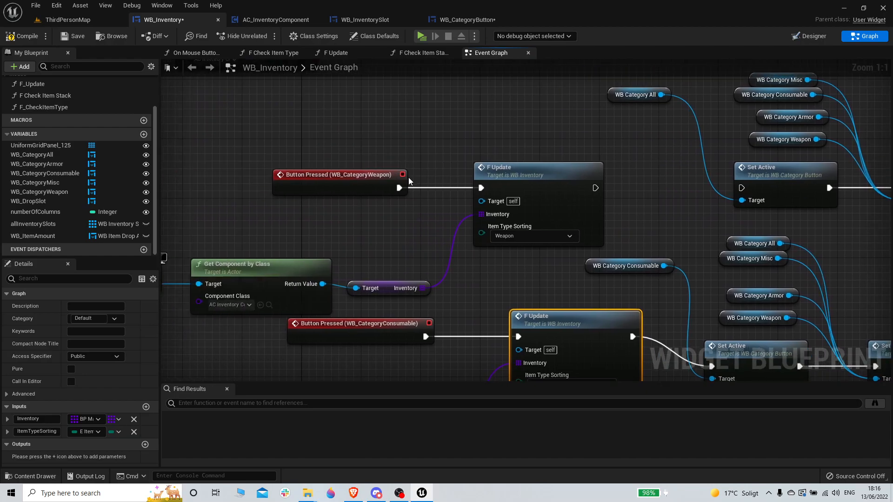
{"action": "right_click_drag", "start_coordinate": [634, 139], "coordinate": [463, 150]}
{"action": "right_click_drag", "start_coordinate": [506, 129], "coordinate": [463, 152]}
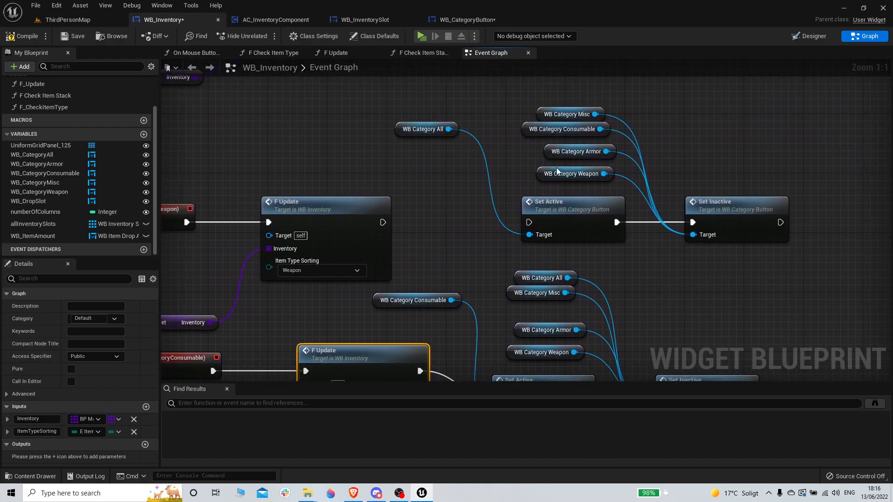
{"action": "left_click", "coordinate": [604, 175], "text": "alt"}
{"action": "left_click_drag", "start_coordinate": [604, 174], "coordinate": [375, 160]}
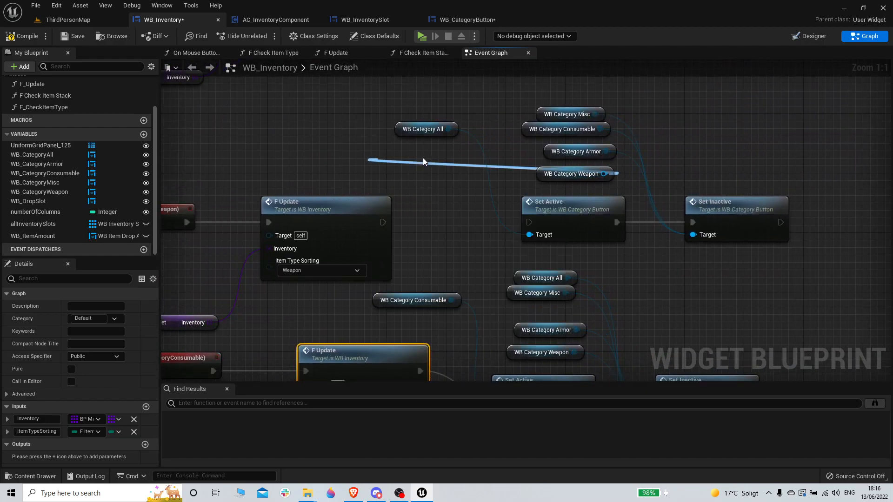
{"action": "left_click", "coordinate": [427, 156]}
{"action": "left_click_drag", "start_coordinate": [560, 167], "coordinate": [425, 174]}
{"action": "left_click", "coordinate": [449, 130], "text": "alt"}
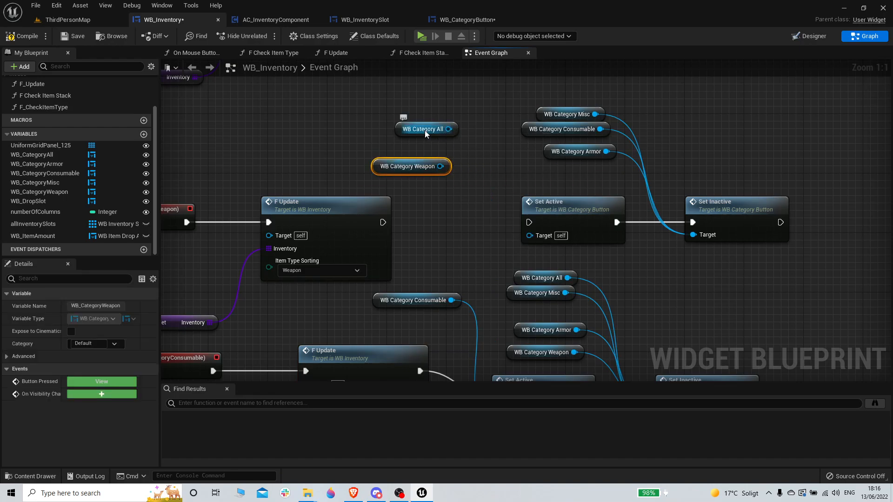
{"action": "left_click_drag", "start_coordinate": [605, 174], "coordinate": [693, 235]}
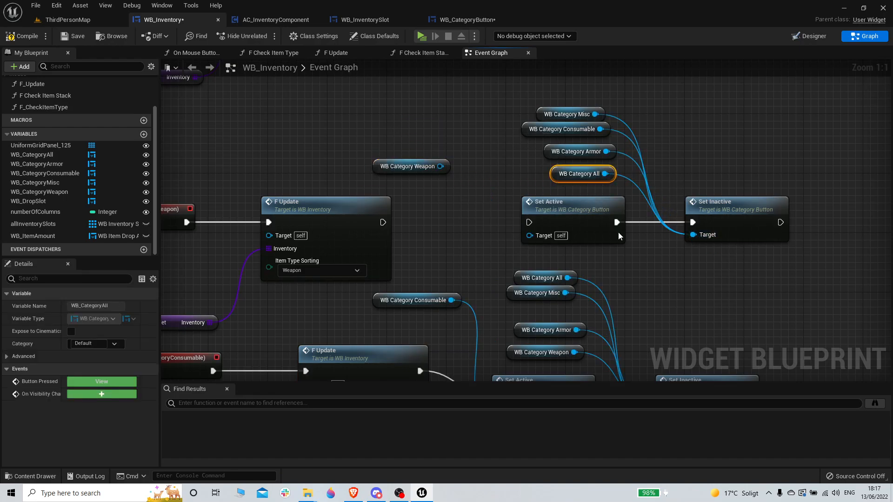
{"action": "left_click_drag", "start_coordinate": [440, 166], "coordinate": [529, 235]}
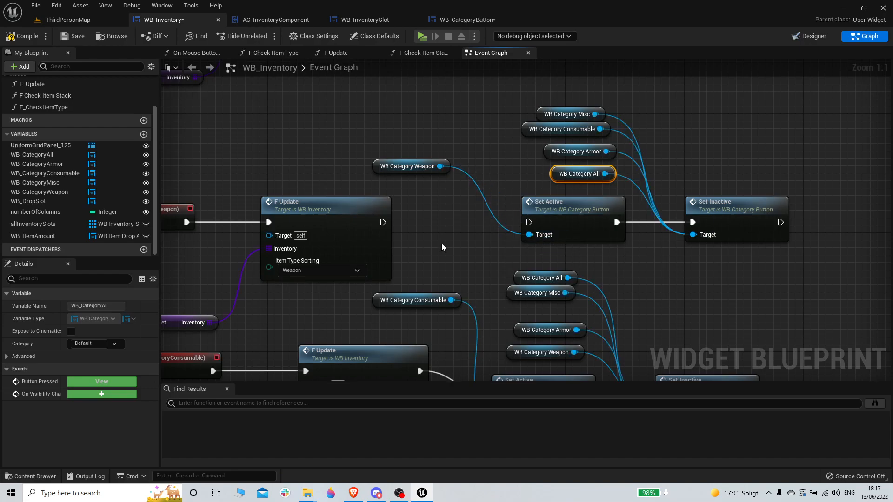
{"action": "left_click_drag", "start_coordinate": [380, 223], "coordinate": [529, 222]}
Compile and save WB_Inventory, and start a play test from ThirdPersonMap
{"action": "right_click_drag", "start_coordinate": [423, 160], "coordinate": [519, 320]}
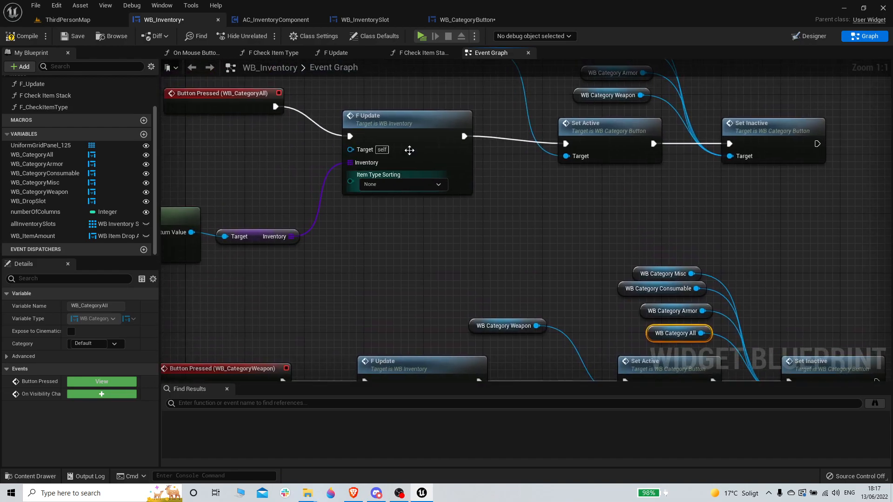
{"action": "right_click_drag", "start_coordinate": [589, 107], "coordinate": [558, 184]}
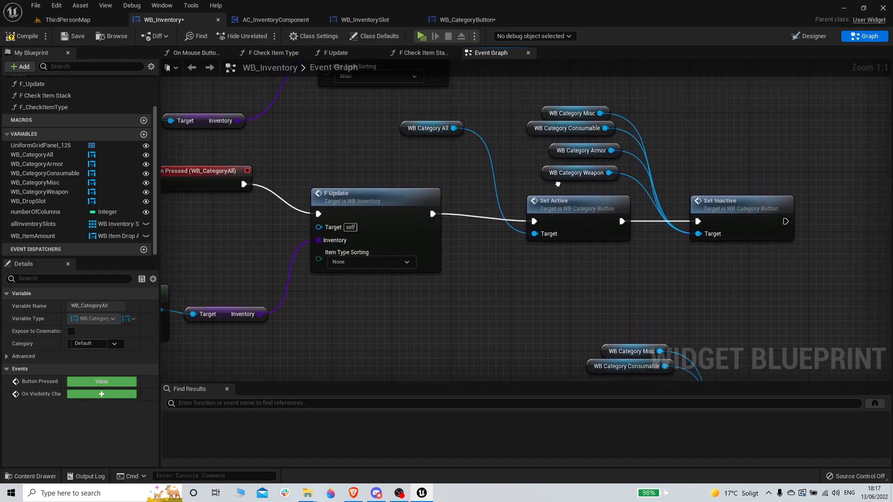
{"action": "left_click", "coordinate": [35, 37]}
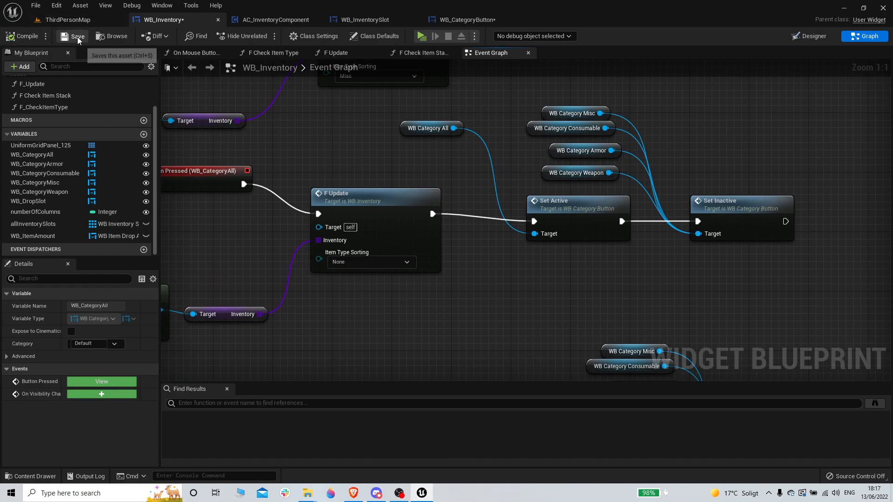
{"action": "left_click", "coordinate": [61, 20]}
{"action": "left_click", "coordinate": [203, 39]}
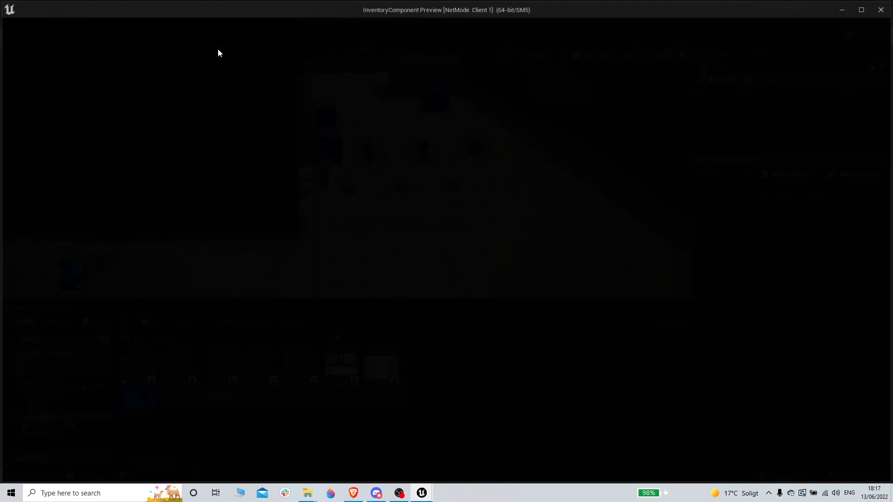
{"action": "left_click", "coordinate": [610, 175]}
{"action": "key", "text": "w"}
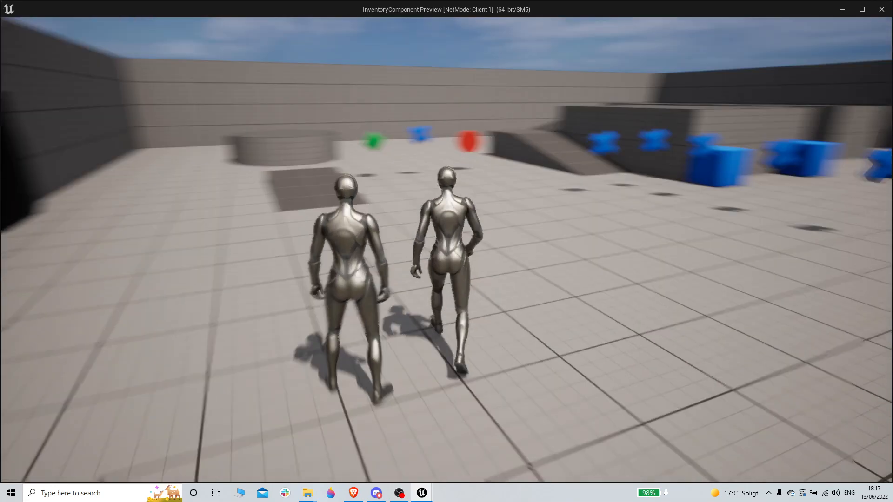
Open the in-game inventory and select the Usable, Weapons, Armor and All categories to check their active styles
{"action": "key", "text": "Tab"}
{"action": "left_click", "coordinate": [793, 111]}
{"action": "left_click", "coordinate": [831, 110]}
{"action": "left_click", "coordinate": [870, 111]}
{"action": "left_click", "coordinate": [718, 112]}
Run the character to the red, blue and green items and pick them up into the inventory
{"action": "left_click", "coordinate": [576, 151]}
{"action": "key", "text": "w"}
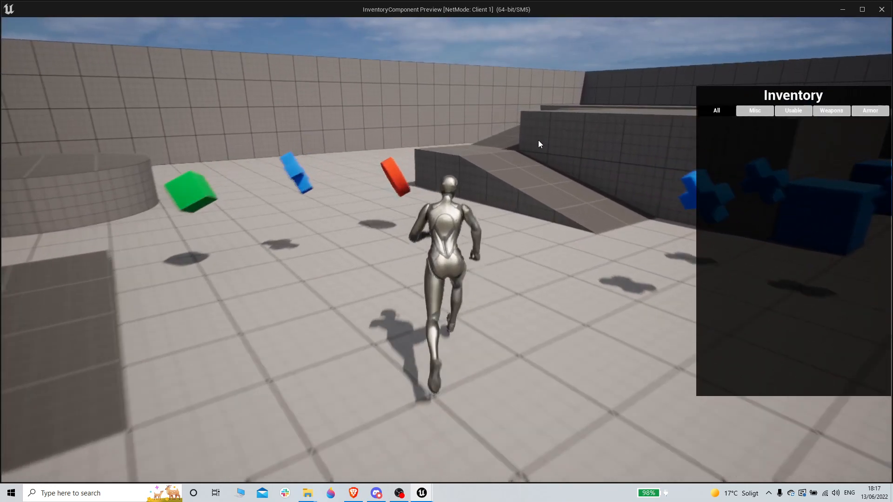
{"action": "key", "text": "a"}
{"action": "key", "text": "s"}
{"action": "key", "text": "e"}
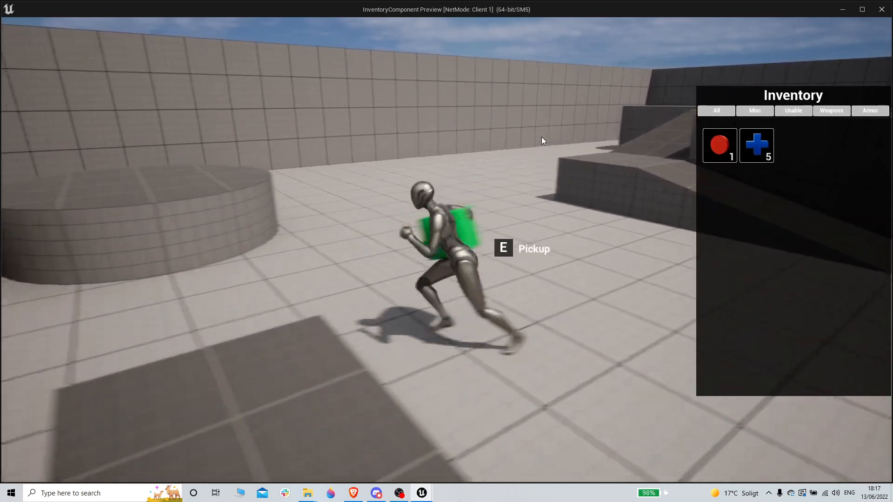
{"action": "key", "text": "e"}
{"action": "key", "text": "a"}
{"action": "key", "text": "d"}
{"action": "key", "text": "w"}
{"action": "key", "text": "a"}
{"action": "key", "text": "d"}
{"action": "key", "text": "a"}
{"action": "key", "text": "w"}
{"action": "key", "text": "d"}
{"action": "key", "text": "a"}
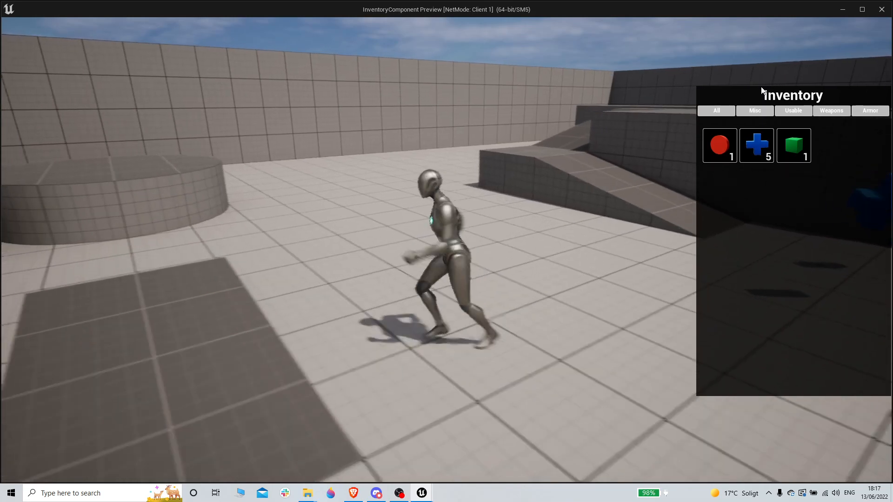
{"action": "key", "text": "w"}
{"action": "key", "text": "s"}
{"action": "key", "text": "a"}
Filter the collected items by All, Misc and All again, and end the play test
{"action": "left_click", "coordinate": [725, 111]}
{"action": "key", "text": "s"}
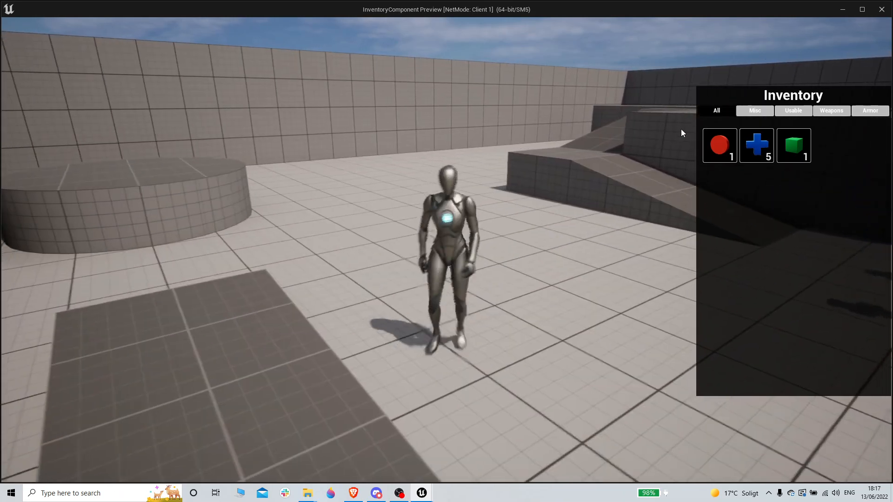
{"action": "key", "text": "s"}
{"action": "key", "text": "w"}
{"action": "left_click", "coordinate": [746, 110]}
{"action": "key", "text": "d"}
{"action": "key", "text": "s"}
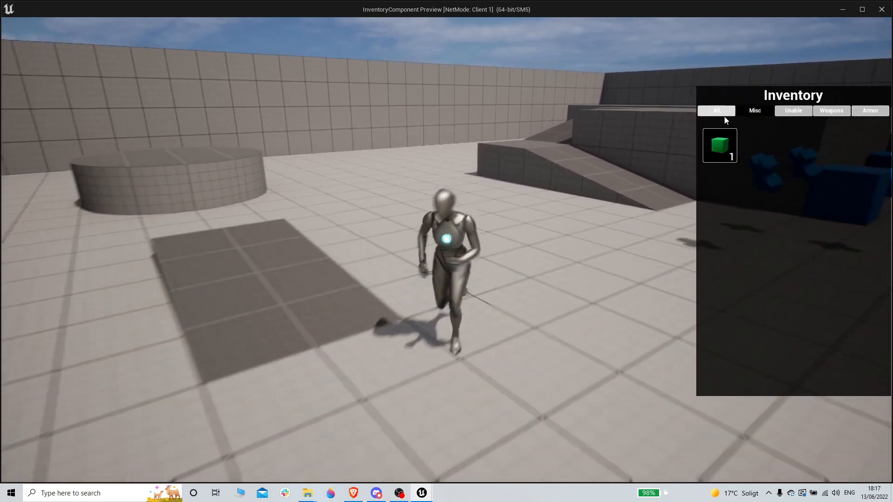
{"action": "left_click", "coordinate": [724, 114]}
{"action": "key", "text": "w"}
{"action": "key", "text": "s"}
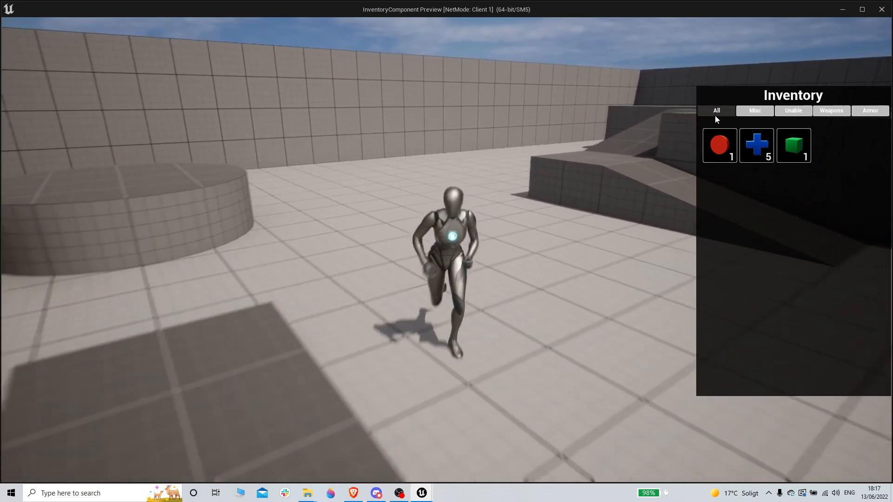
{"action": "key", "text": "d"}
{"action": "key", "text": "w"}
{"action": "key", "text": "s"}
{"action": "key", "text": "w"}
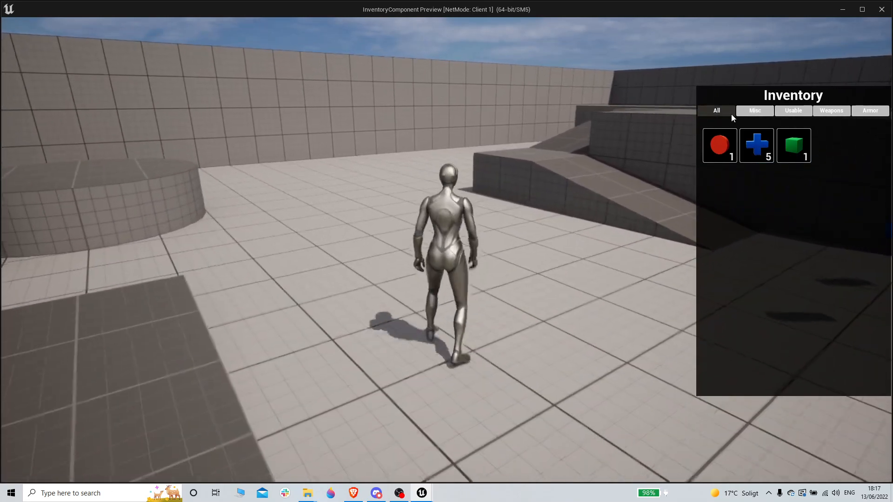
{"action": "key", "text": "Escape"}
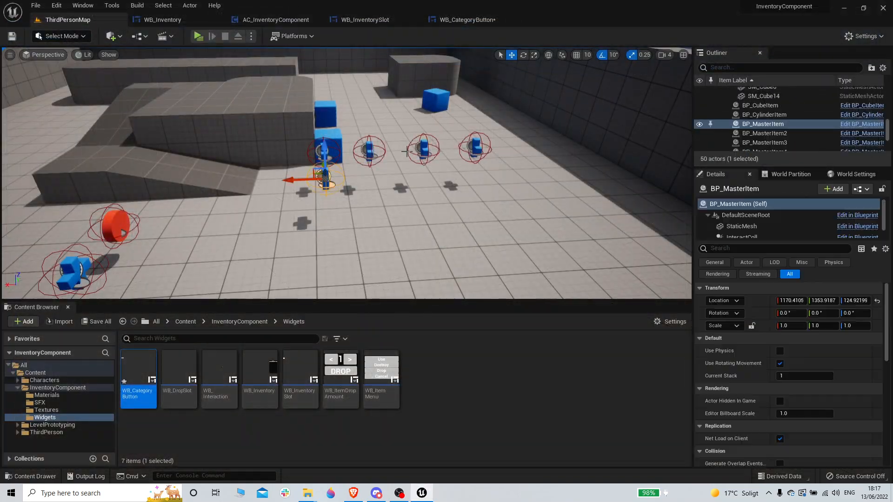
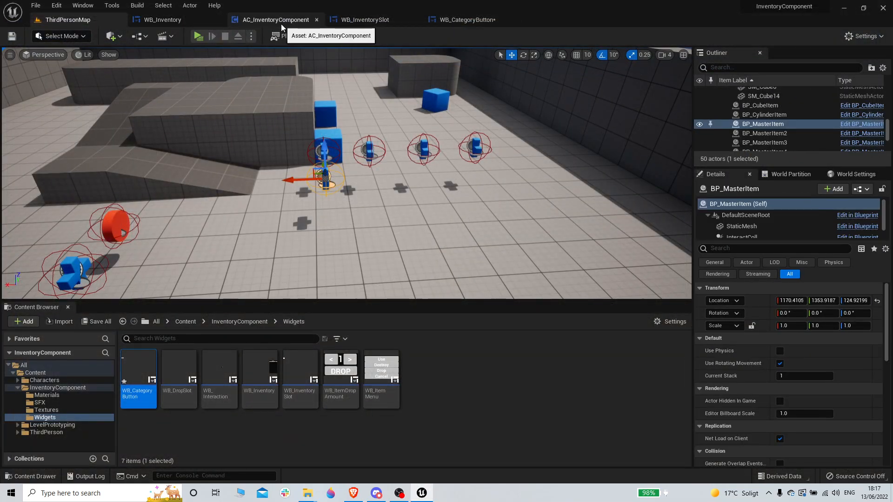
Add an Event Construct node in an empty area of the WB_Inventory event graph
{"action": "left_click", "coordinate": [163, 20]}
{"action": "scroll", "coordinate": [395, 122], "scroll_direction": "up", "scroll_amount": 4}
{"action": "right_click", "coordinate": [474, 132]}
{"action": "type", "text": "construc"}
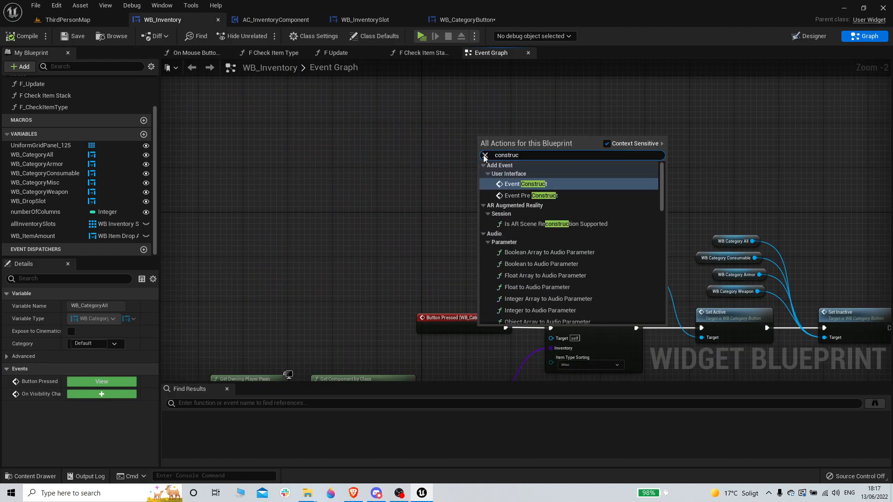
{"action": "left_click", "coordinate": [513, 185]}
Copy the WB_CategoryAll event's Set Active and Set Inactive nodes together with their category getters
{"action": "right_click_drag", "start_coordinate": [556, 214], "coordinate": [503, 93]}
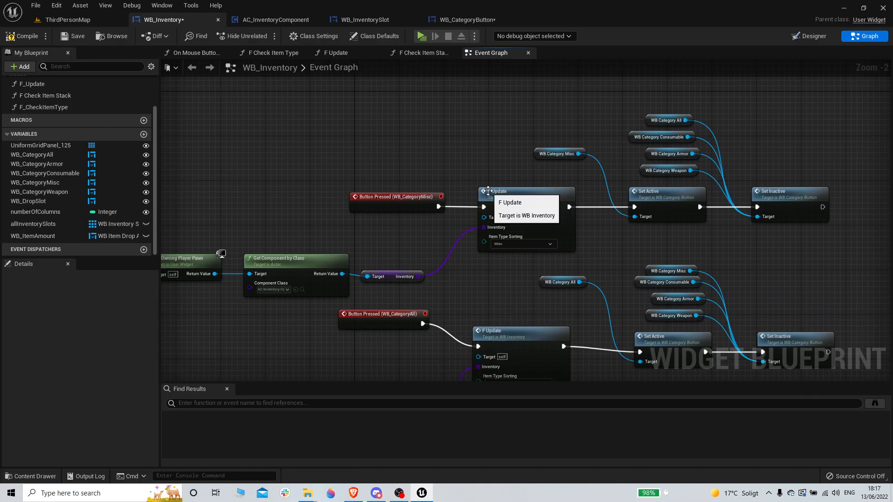
{"action": "left_click_drag", "start_coordinate": [622, 103], "coordinate": [854, 230]}
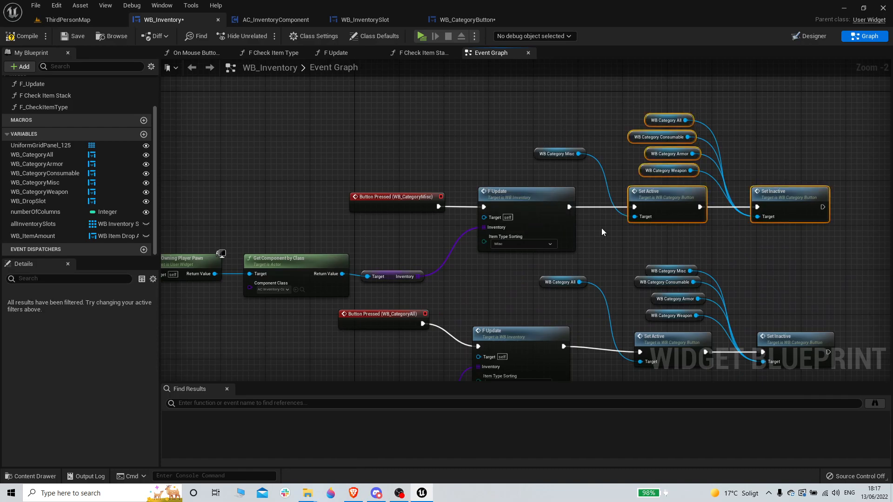
{"action": "right_click_drag", "start_coordinate": [575, 207], "coordinate": [552, 160]}
{"action": "left_click_drag", "start_coordinate": [551, 160], "coordinate": [847, 285]}
{"action": "left_click_drag", "start_coordinate": [485, 181], "coordinate": [485, 181], "text": "shift"}
{"action": "right_click_drag", "start_coordinate": [329, 203], "coordinate": [378, 203]}
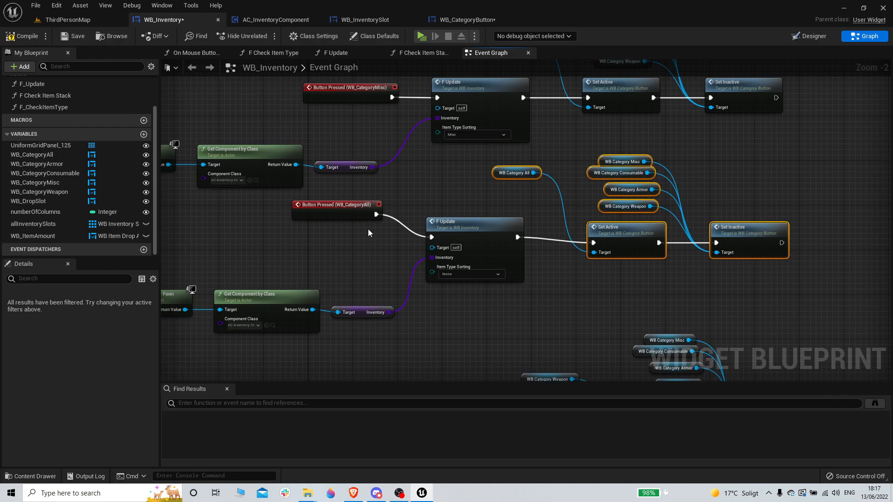
Paste the copied nodes beside Event Construct, connect the event to Set Active, and compile and save WB_Inventory
{"action": "scroll", "coordinate": [487, 153], "scroll_direction": "down", "scroll_amount": 2}
{"action": "key", "text": "ctrl+v"}
{"action": "scroll", "coordinate": [463, 136], "scroll_direction": "up", "scroll_amount": 3}
{"action": "left_click_drag", "start_coordinate": [409, 170], "coordinate": [479, 200]}
{"action": "left_click_drag", "start_coordinate": [542, 196], "coordinate": [556, 165]}
{"action": "left_click", "coordinate": [23, 37]}
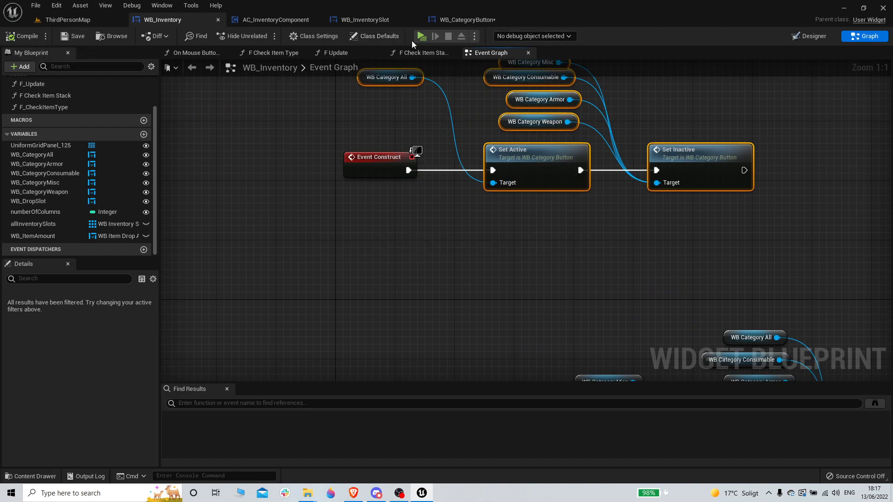
Play test the game, opening and closing the inventory repeatedly to check the initial category highlight, and end the session
{"action": "left_click", "coordinate": [424, 39]}
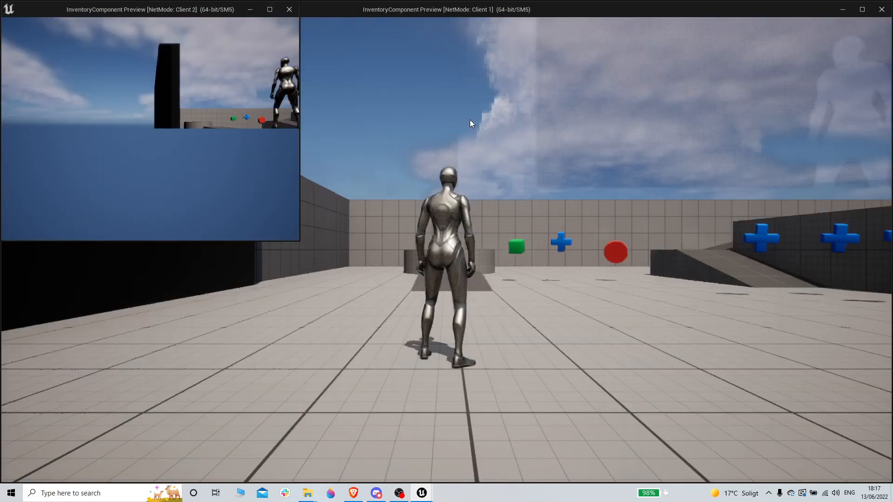
{"action": "left_click", "coordinate": [470, 119]}
{"action": "key", "text": "w"}
{"action": "key", "text": "Tab"}
{"action": "key", "text": "d"}
{"action": "key", "text": "w"}
{"action": "key", "text": "Tab"}
{"action": "key", "text": "Tab"}
{"action": "key", "text": "a"}
{"action": "key", "text": "w"}
{"action": "key", "text": "Tab"}
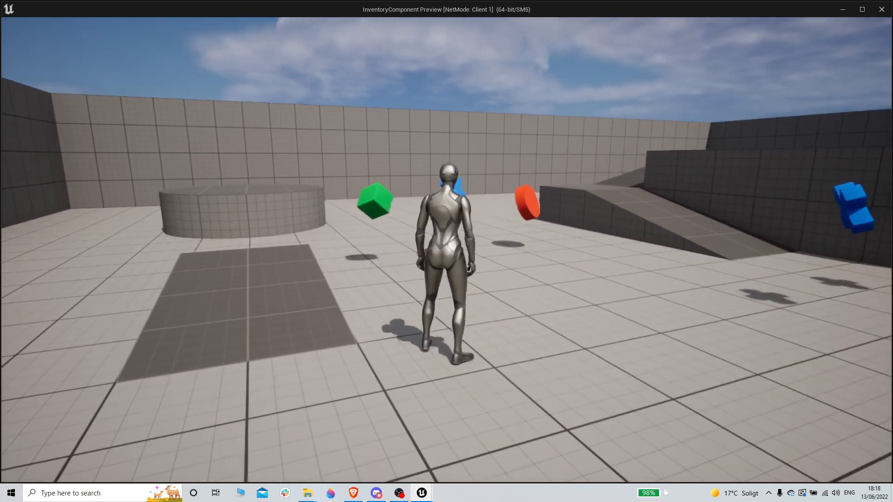
{"action": "key", "text": "s"}
{"action": "key", "text": "Tab"}
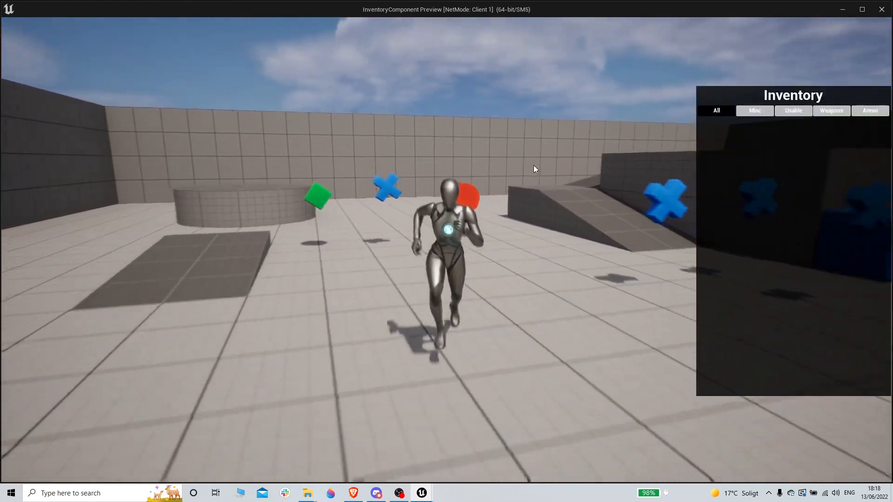
{"action": "key", "text": "w"}
{"action": "key", "text": "Tab"}
{"action": "key", "text": "s"}
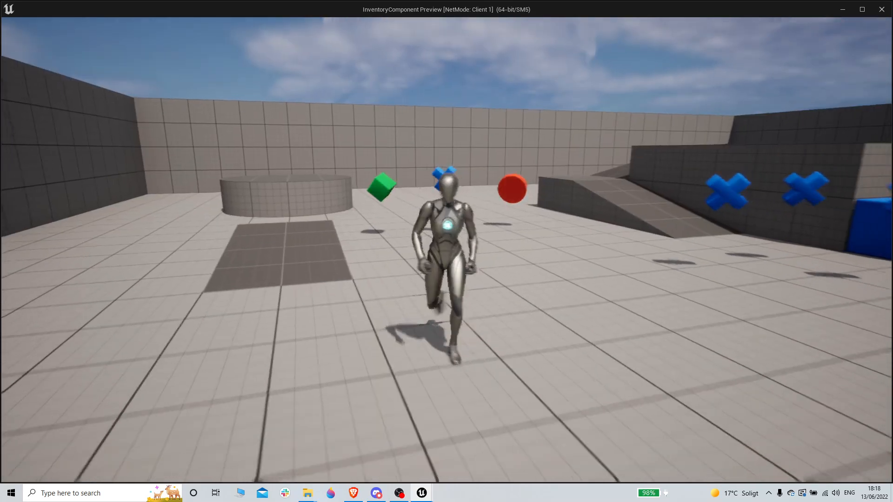
{"action": "key", "text": "Tab"}
{"action": "key", "text": "w"}
{"action": "key", "text": "s"}
{"action": "key", "text": "w"}
{"action": "key", "text": "Tab"}
{"action": "key", "text": "w"}
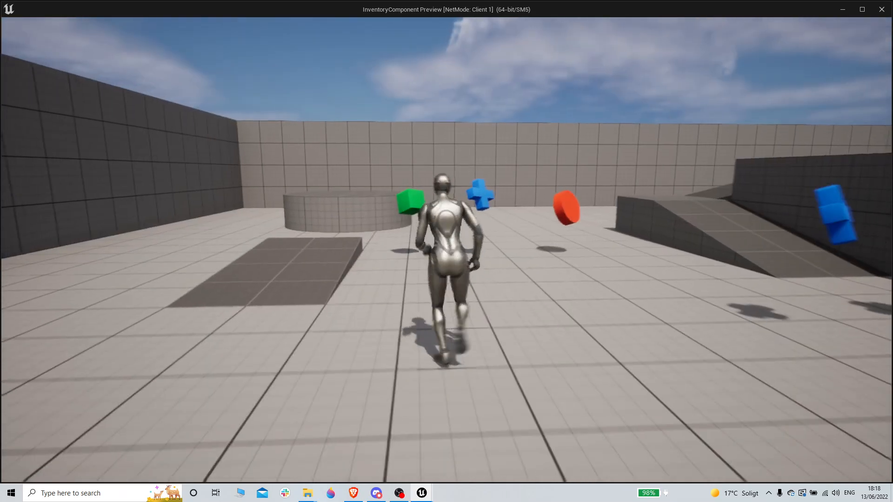
{"action": "key", "text": "s"}
{"action": "key", "text": "w"}
{"action": "key", "text": "space"}
{"action": "key", "text": "Tab"}
{"action": "key", "text": "Escape"}
Select the All, Misc, Consumable, Weapon and Armor category buttons together in the WB_Inventory designer
{"action": "scroll", "coordinate": [527, 196], "scroll_direction": "down", "scroll_amount": 5}
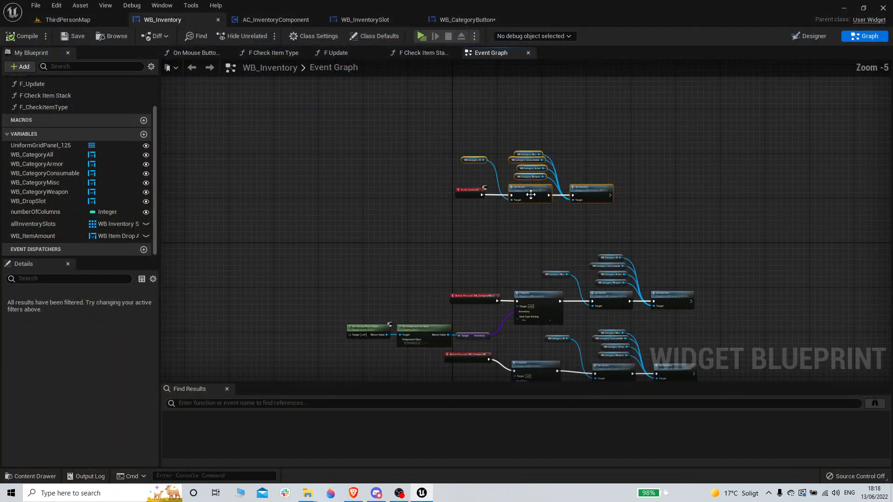
{"action": "scroll", "coordinate": [465, 156], "scroll_direction": "up", "scroll_amount": 4}
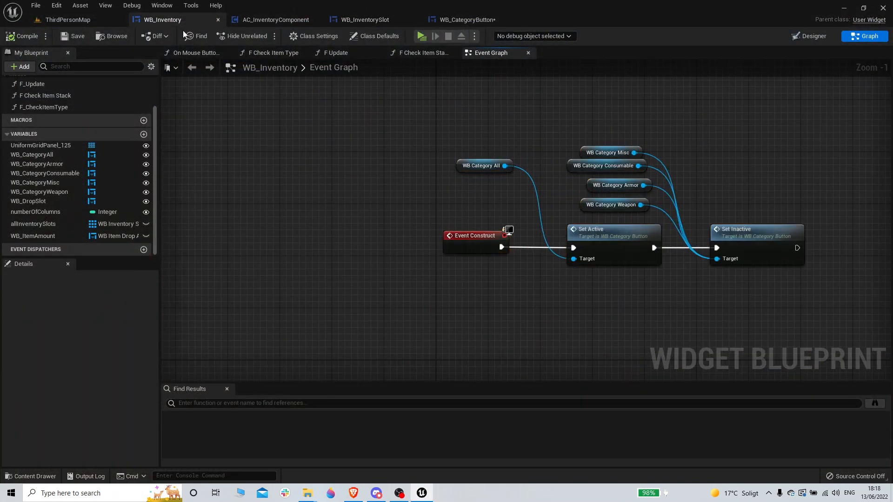
{"action": "left_click", "coordinate": [809, 36]}
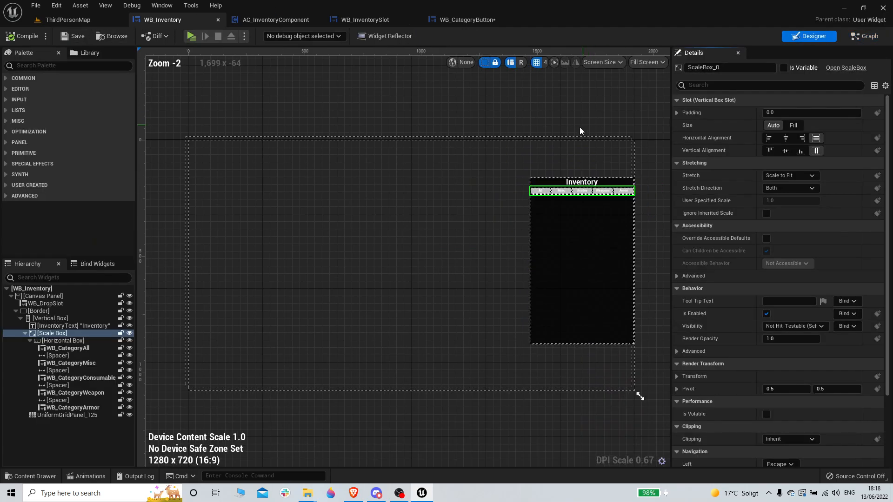
{"action": "scroll", "coordinate": [615, 173], "scroll_direction": "up", "scroll_amount": 6}
{"action": "left_click", "coordinate": [406, 205]}
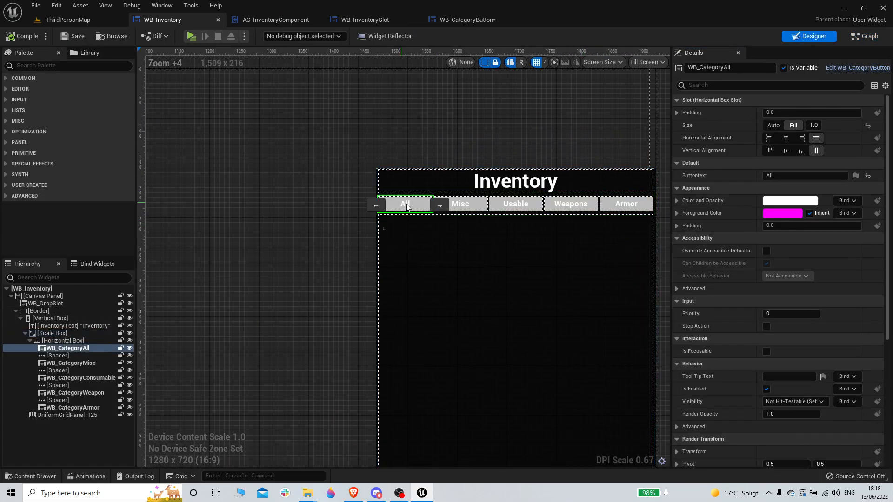
{"action": "left_click", "coordinate": [71, 363], "text": "ctrl"}
{"action": "left_click", "coordinate": [74, 378], "text": "ctrl"}
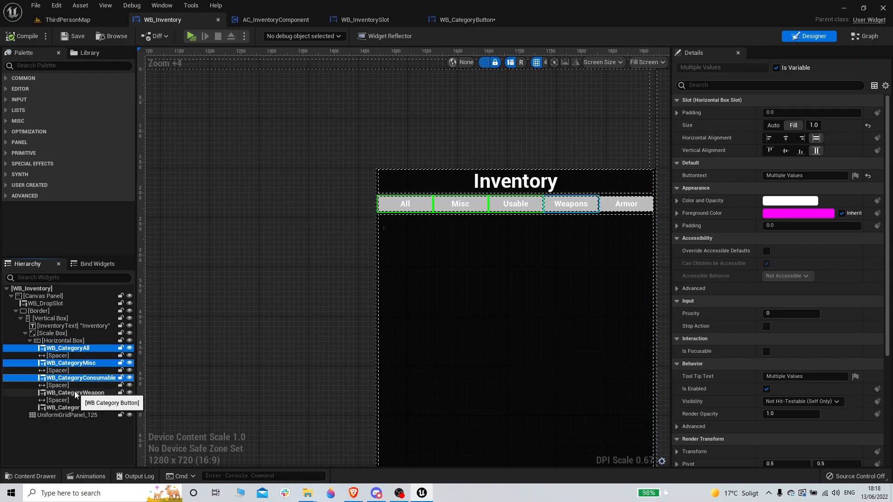
{"action": "left_click", "coordinate": [73, 393], "text": "ctrl"}
{"action": "left_click", "coordinate": [73, 408], "text": "ctrl"}
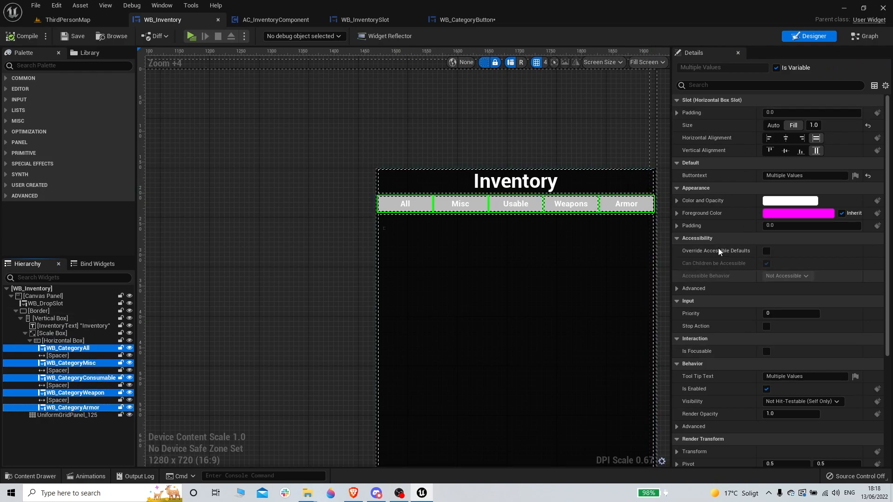
Search the category buttons' properties for "foc" to check Is Focusable, and check the Horizontal Box, Scale Box and inventory title the same way
{"action": "scroll", "coordinate": [728, 381], "scroll_direction": "down", "scroll_amount": 4}
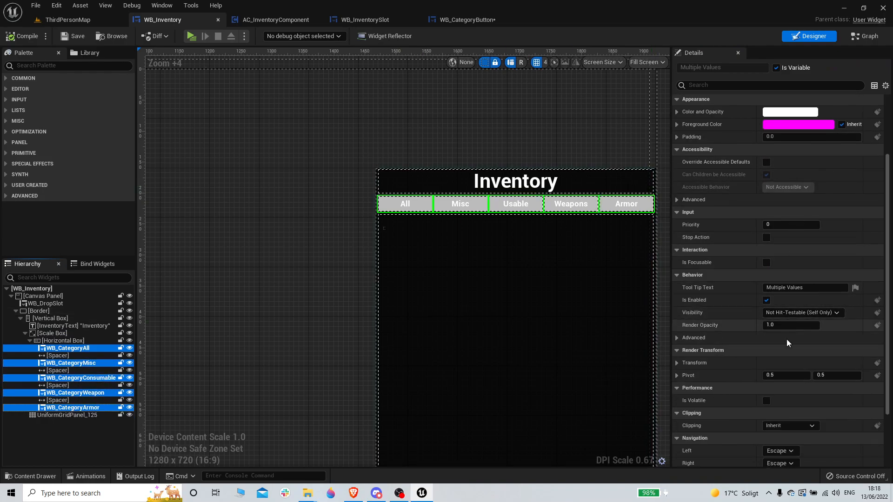
{"action": "scroll", "coordinate": [670, 406], "scroll_direction": "down", "scroll_amount": 4}
{"action": "scroll", "coordinate": [828, 247], "scroll_direction": "up", "scroll_amount": 3}
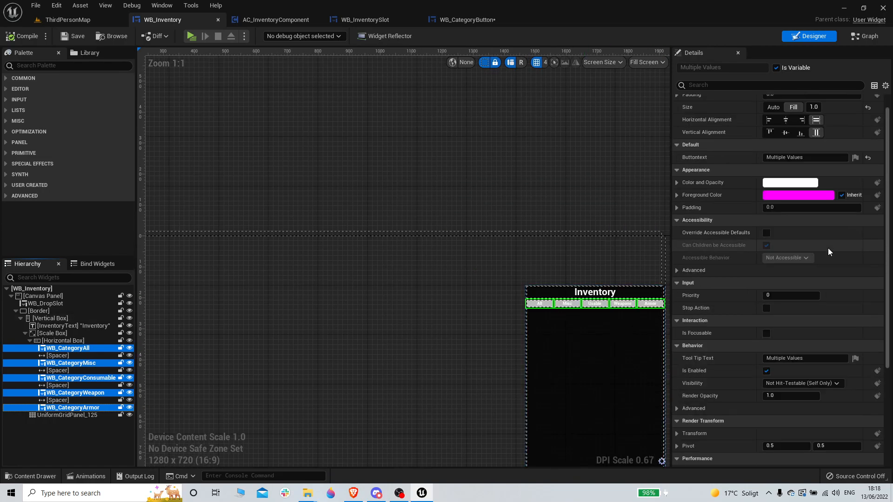
{"action": "scroll", "coordinate": [749, 158], "scroll_direction": "up", "scroll_amount": 1}
{"action": "left_click", "coordinate": [722, 85]}
{"action": "type", "text": "f"}
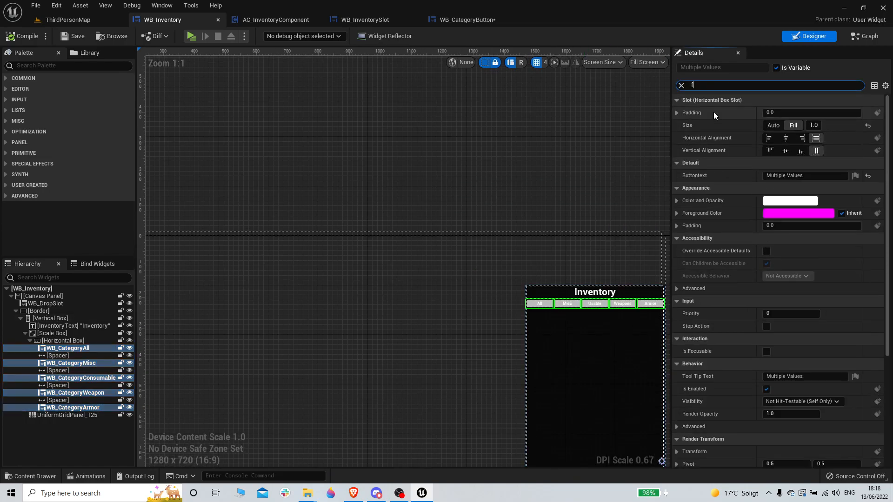
{"action": "type", "text": "oc"}
{"action": "right_click_drag", "start_coordinate": [534, 237], "coordinate": [391, 198]}
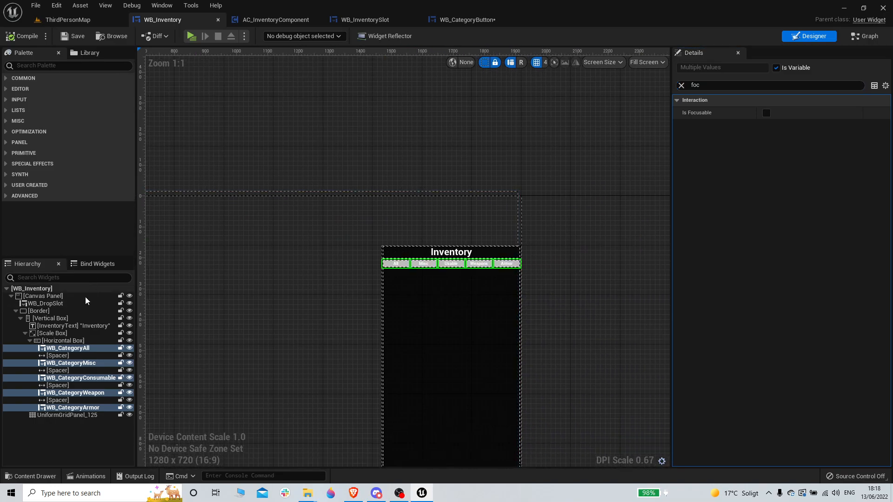
{"action": "left_click", "coordinate": [87, 341]}
{"action": "left_click", "coordinate": [75, 334]}
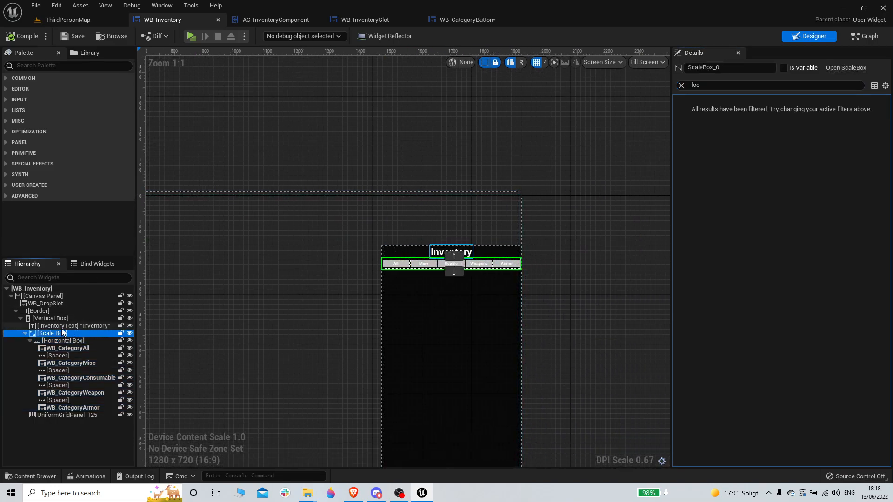
{"action": "left_click", "coordinate": [62, 328]}
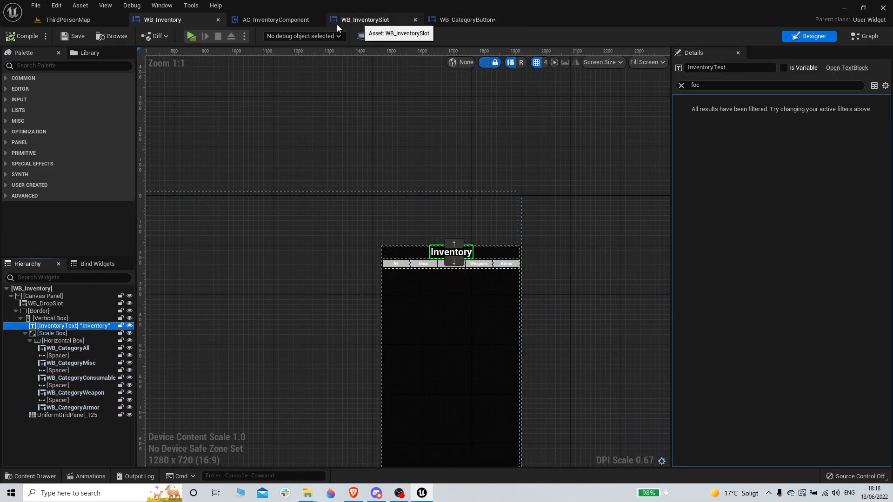
Filter the Button's properties by "fo" in WB_CategoryButton to check its focus setting, and save the widget
{"action": "left_click", "coordinate": [472, 23]}
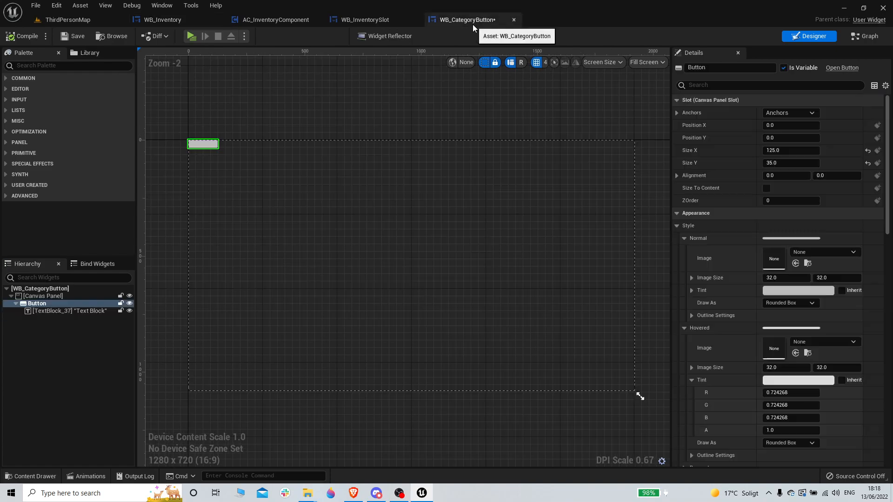
{"action": "left_click", "coordinate": [62, 310]}
{"action": "left_click", "coordinate": [36, 303]}
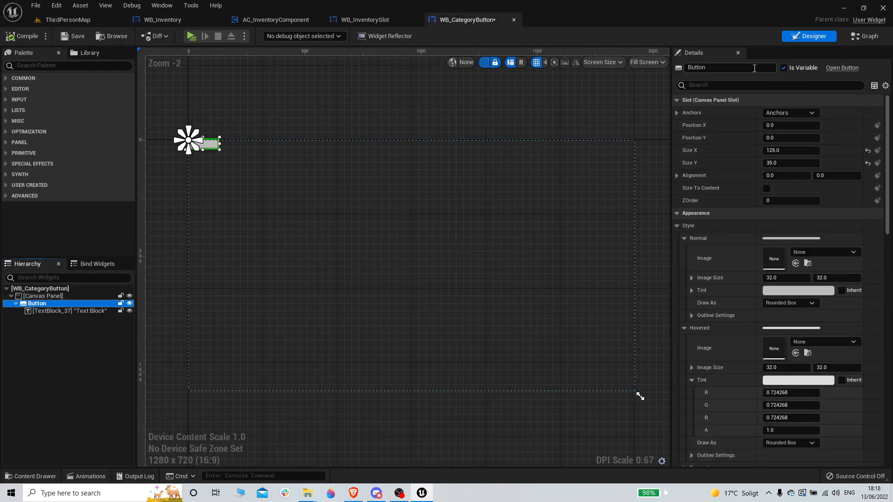
{"action": "type", "text": "fo"}
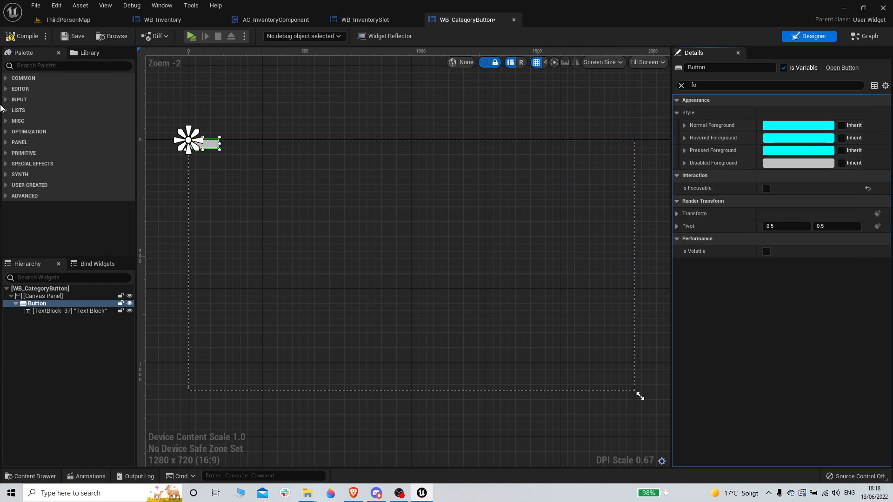
{"action": "left_click", "coordinate": [72, 36]}
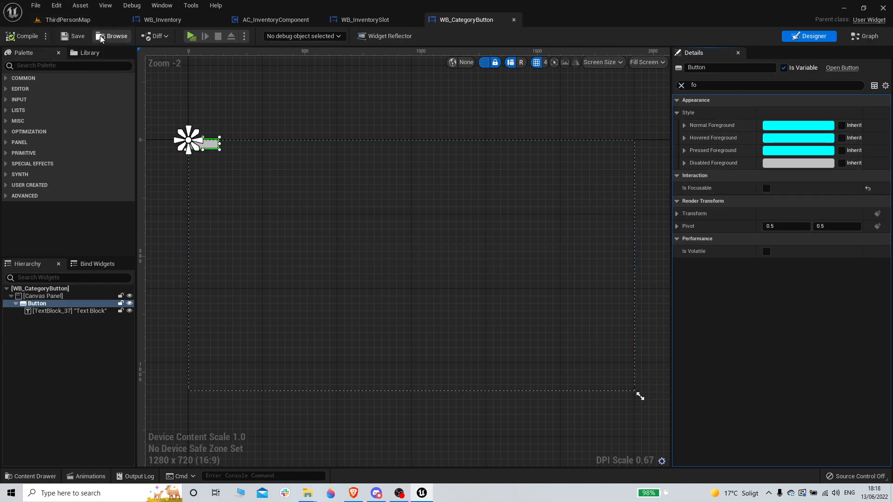
Play test ThirdPersonMap, opening and closing the inventory and switching to the Misc category, and end the session
{"action": "left_click", "coordinate": [70, 20]}
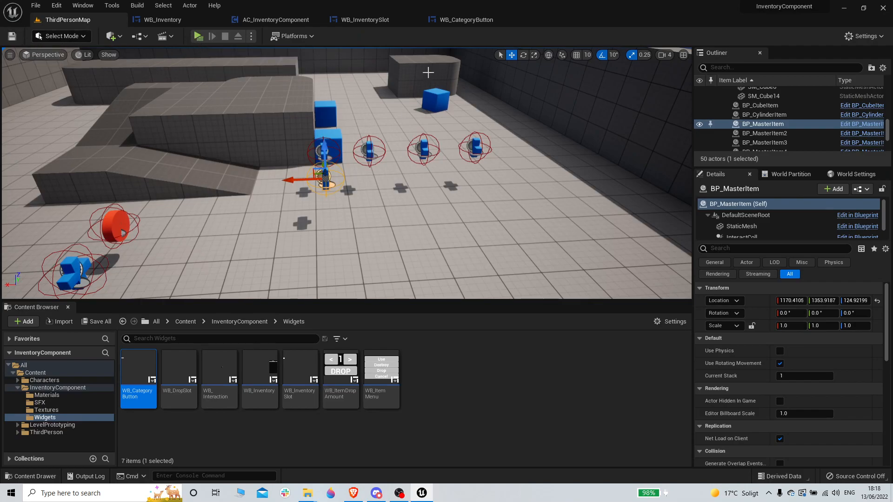
{"action": "left_click", "coordinate": [197, 36]}
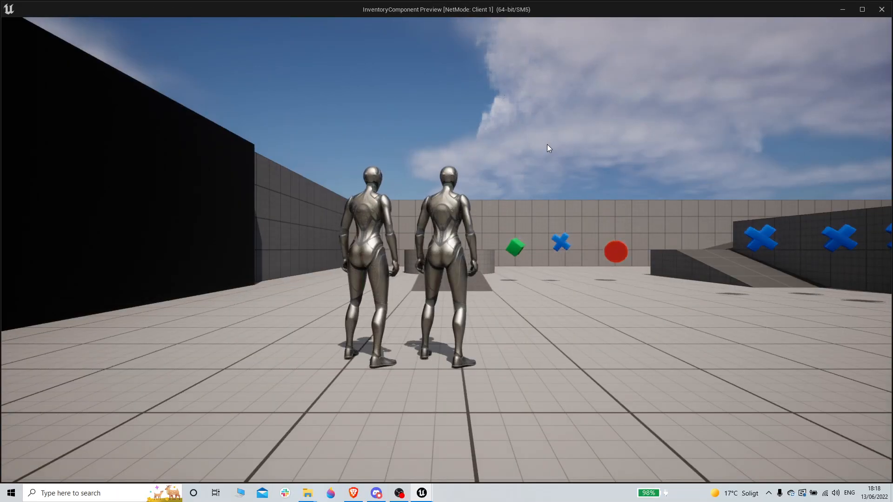
{"action": "left_click", "coordinate": [547, 148]}
{"action": "key", "text": "w"}
{"action": "key", "text": "i"}
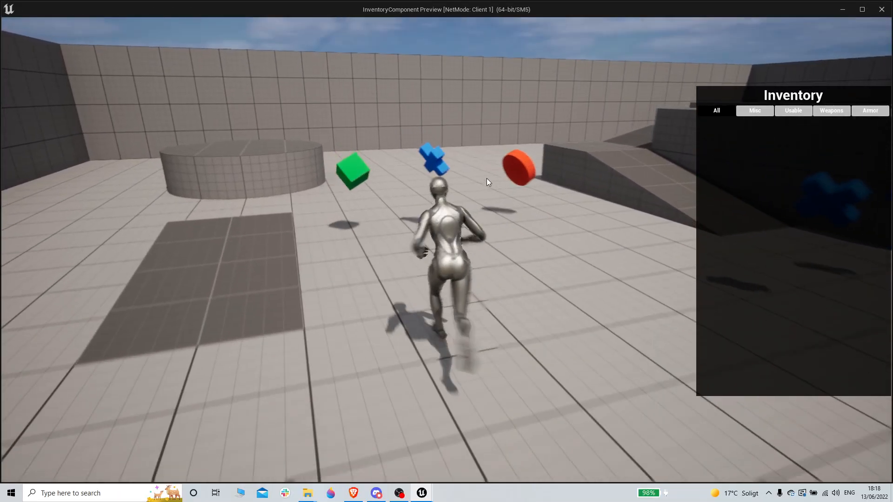
{"action": "key", "text": "i"}
{"action": "key", "text": "i"}
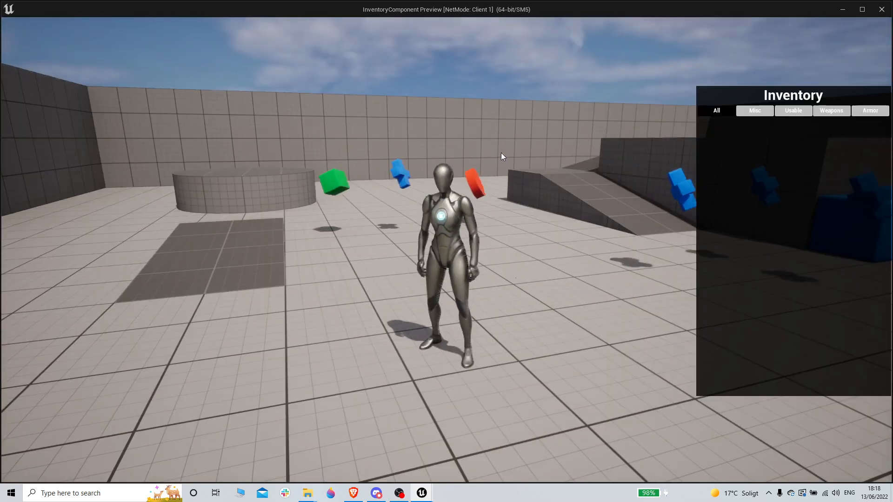
{"action": "left_click", "coordinate": [745, 110]}
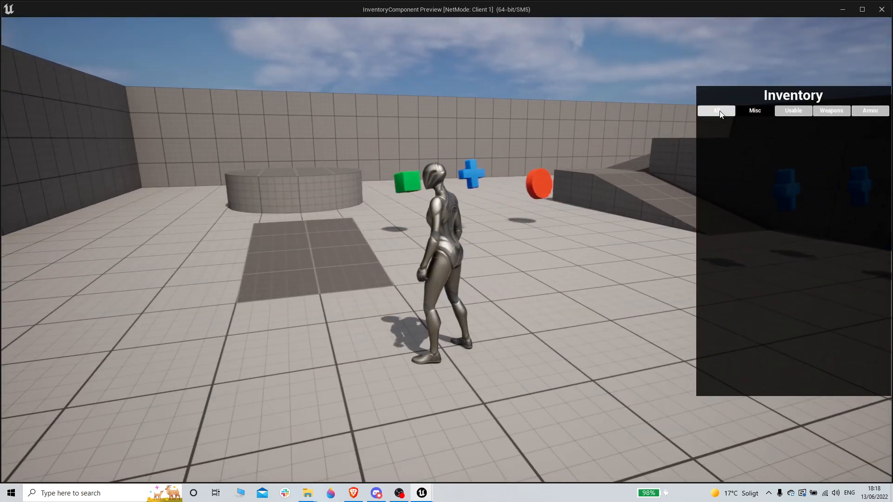
{"action": "key", "text": "d"}
{"action": "key", "text": "Escape"}
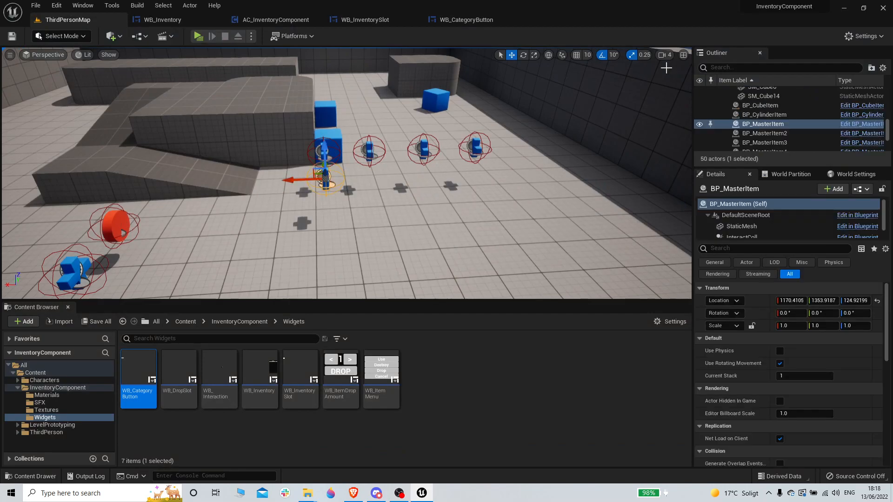
Return to the WB_Inventory designer and inspect the properties of WB_DropSlot and the All, Misc and Consumable category buttons
{"action": "left_click", "coordinate": [365, 20]}
{"action": "left_click", "coordinate": [179, 20]}
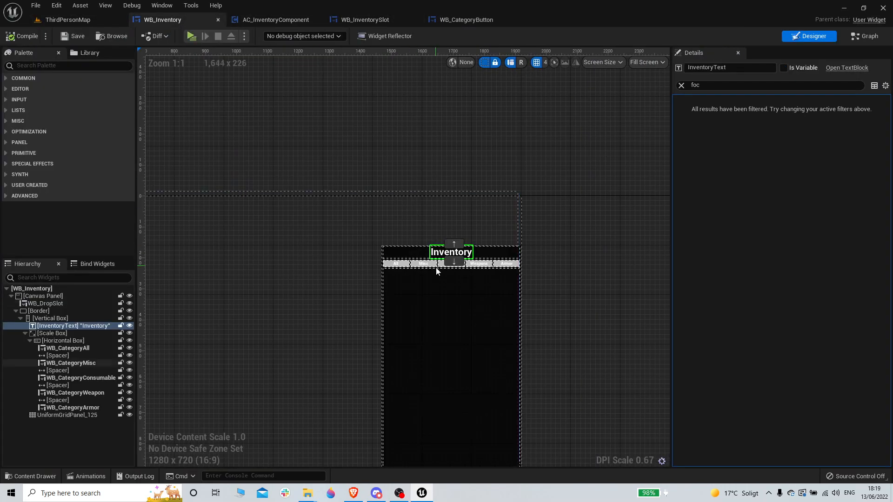
{"action": "scroll", "coordinate": [418, 298], "scroll_direction": "up", "scroll_amount": 2}
{"action": "left_click", "coordinate": [372, 214]}
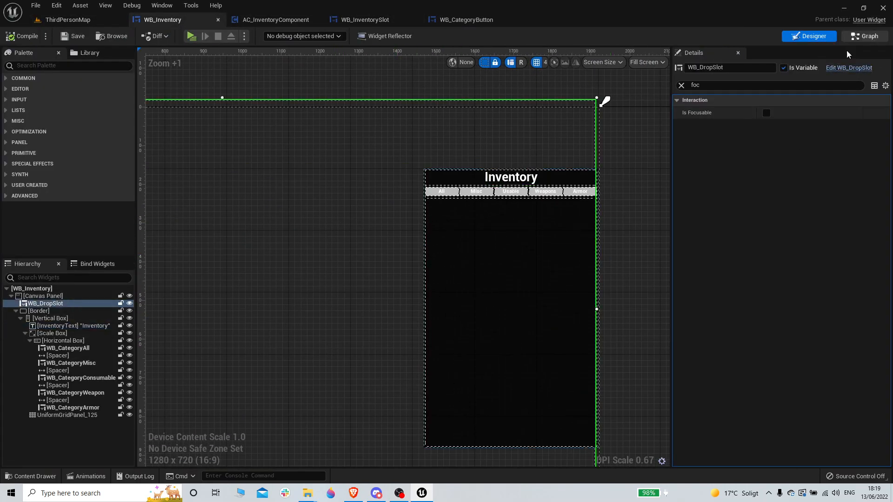
{"action": "left_click", "coordinate": [864, 35]}
{"action": "left_click", "coordinate": [809, 36]}
{"action": "right_click_drag", "start_coordinate": [269, 273], "coordinate": [260, 275]}
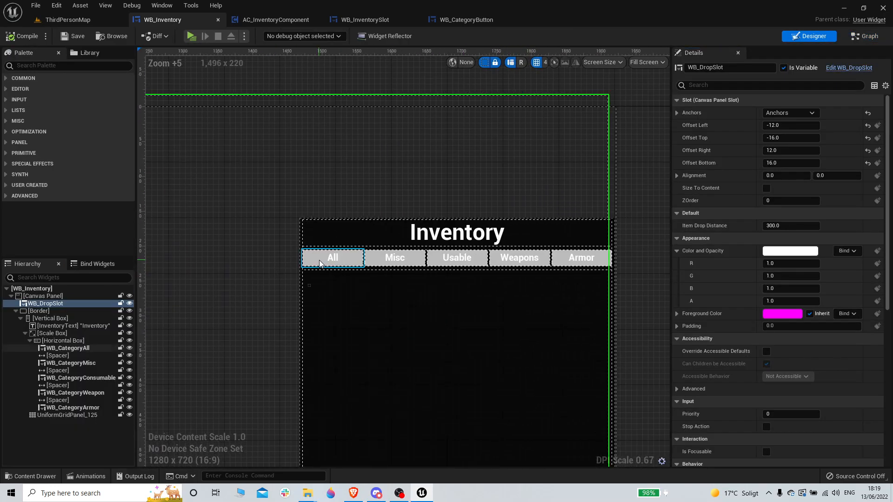
{"action": "left_click", "coordinate": [346, 259]}
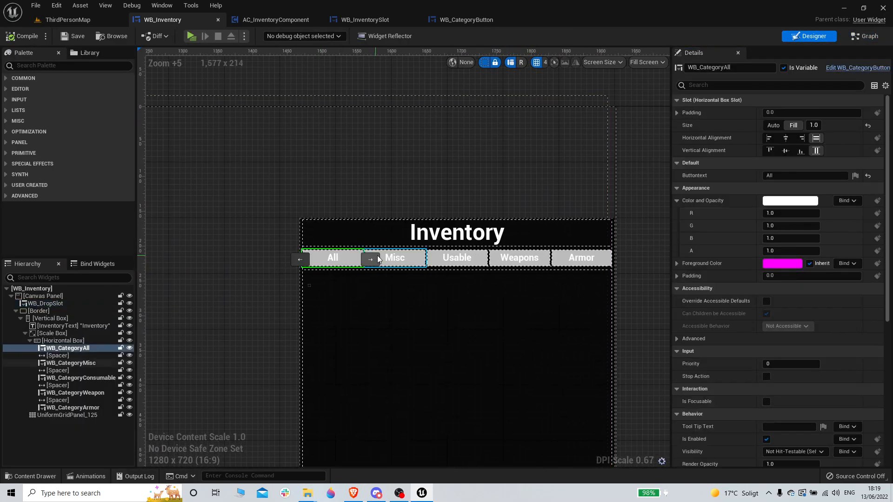
{"action": "left_click", "coordinate": [82, 363], "text": "ctrl"}
{"action": "left_click", "coordinate": [84, 378], "text": "ctrl"}
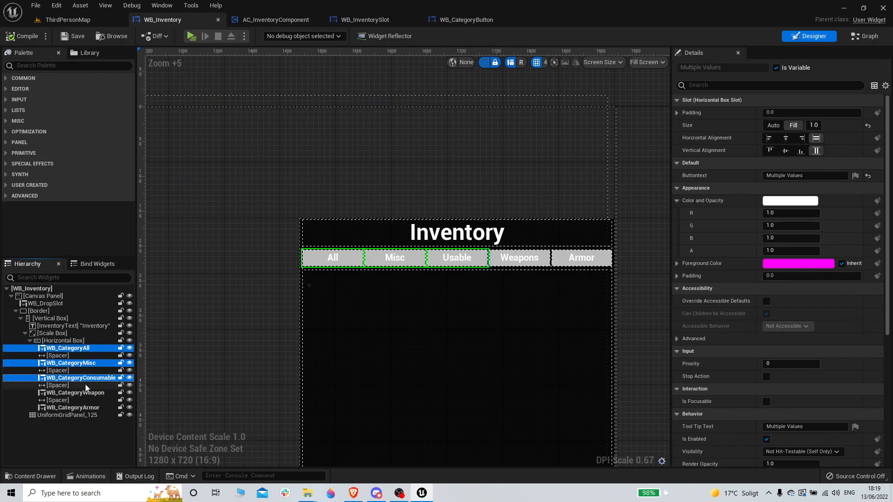
Search the inventory title text's properties for "foc" and check the uniform grid panel with the same filter
{"action": "left_click", "coordinate": [55, 327]}
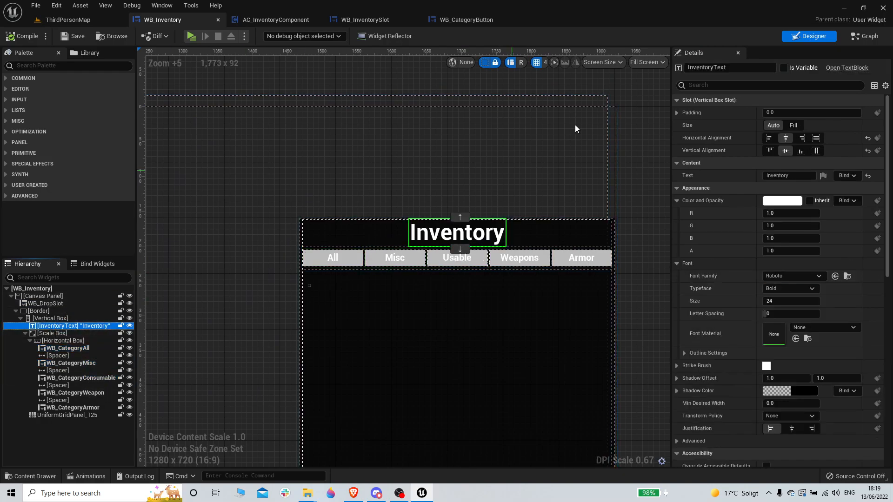
{"action": "left_click", "coordinate": [697, 84]}
{"action": "type", "text": "foc"}
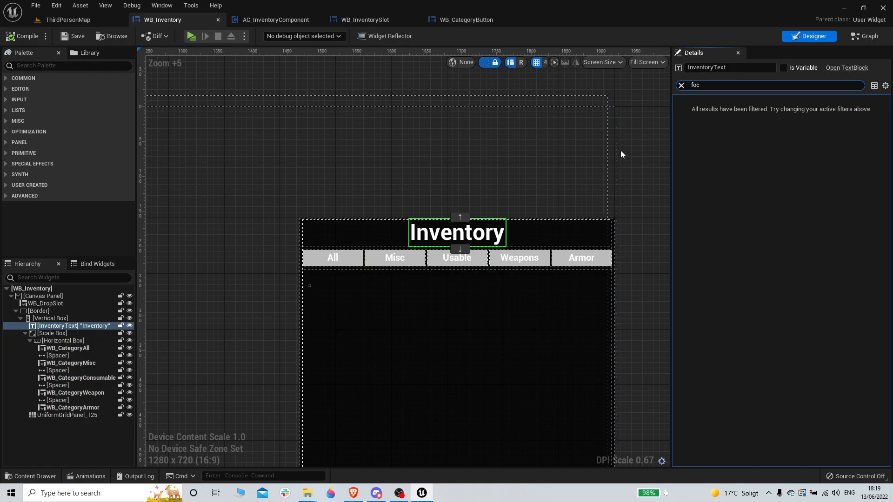
{"action": "left_click", "coordinate": [59, 417]}
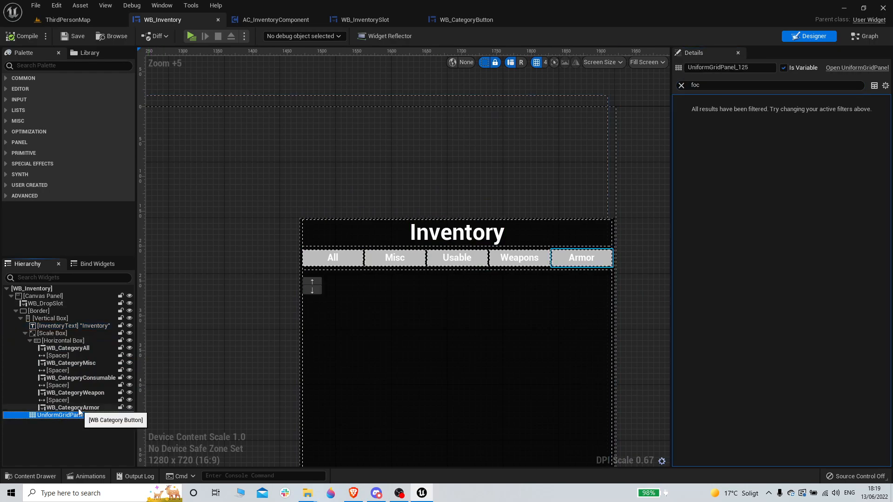
Check Is Focusable on each category button from Armor up to All, and check the Border and WB_DropSlot for it too
{"action": "left_click", "coordinate": [74, 407]}
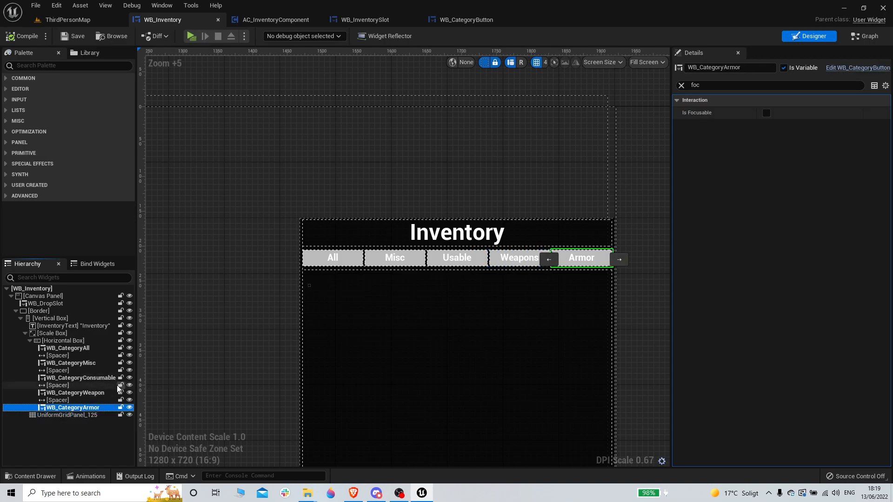
{"action": "left_click", "coordinate": [74, 393]}
{"action": "left_click", "coordinate": [85, 378]}
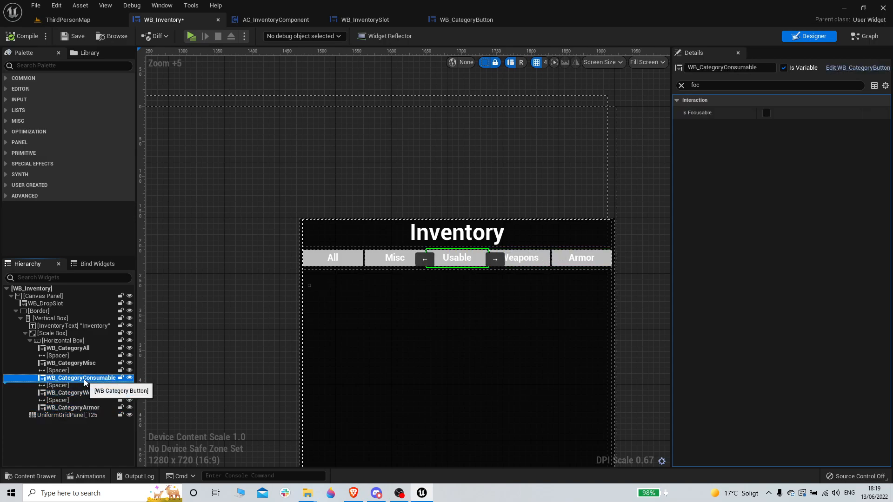
{"action": "left_click", "coordinate": [71, 364]}
{"action": "left_click", "coordinate": [77, 348]}
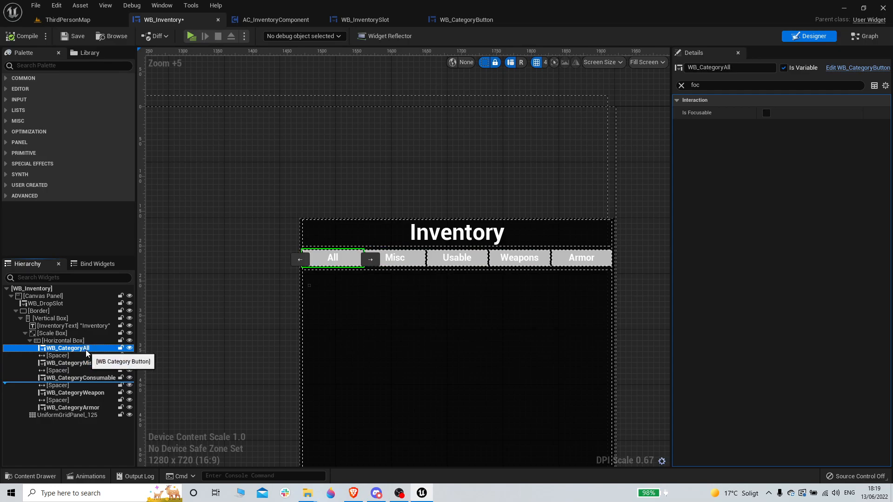
{"action": "left_click", "coordinate": [39, 311]}
{"action": "left_click", "coordinate": [46, 303]}
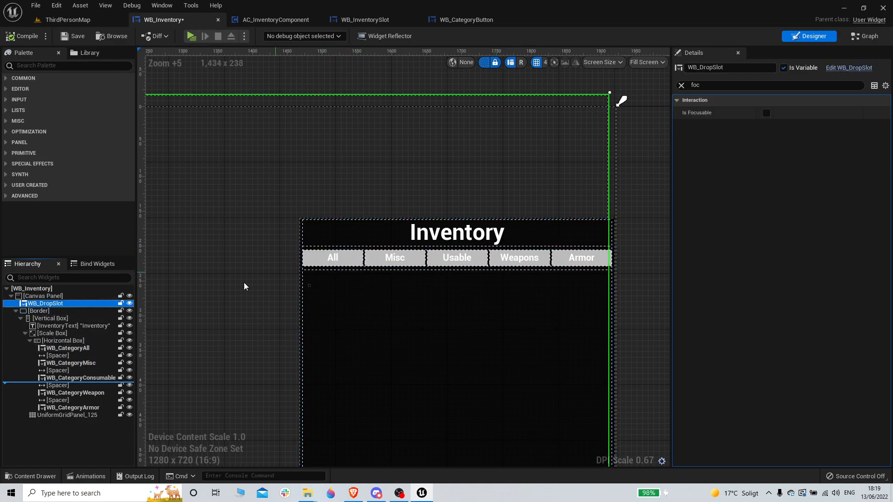
{"action": "scroll", "coordinate": [210, 234], "scroll_direction": "down", "scroll_amount": 3}
{"action": "scroll", "coordinate": [316, 149], "scroll_direction": "up", "scroll_amount": 3}
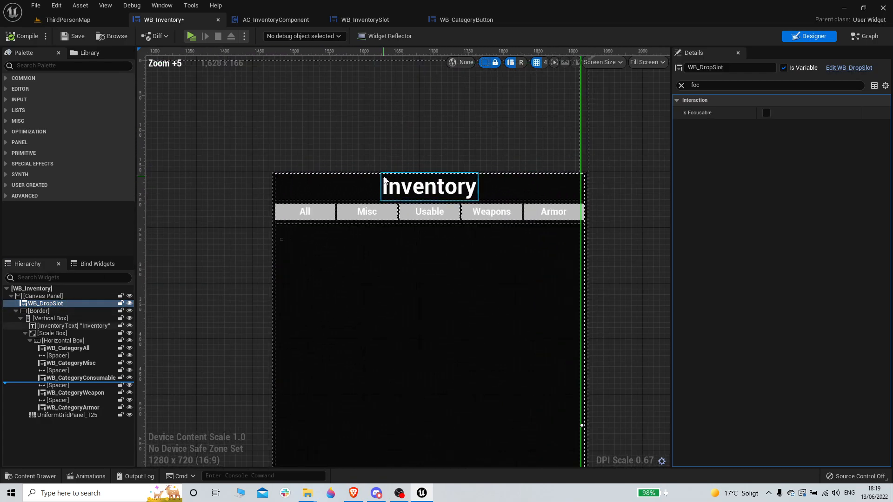
Open WB_Inventory's event graph, check the Event Construct chain for the category buttons, and save the widget blueprint
{"action": "left_click", "coordinate": [865, 36]}
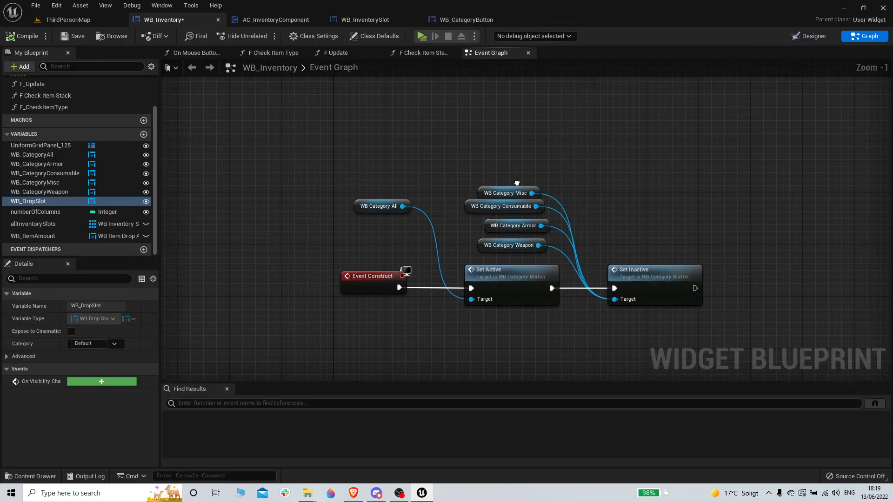
{"action": "scroll", "coordinate": [315, 145], "scroll_direction": "up", "scroll_amount": 3}
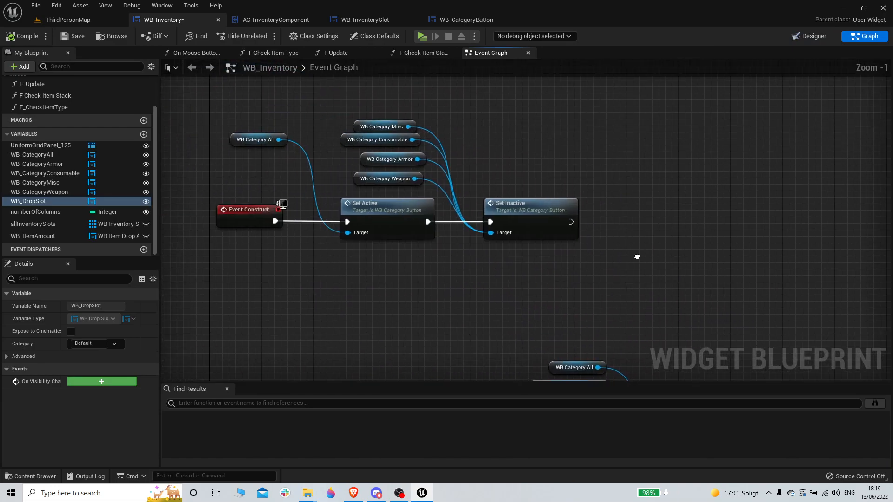
{"action": "mouse_move", "coordinate": [342, 131]}
{"action": "right_mouse_down"}
{"action": "mouse_move", "coordinate": [398, 201]}
{"action": "mouse_move", "coordinate": [339, 121]}
{"action": "right_mouse_up"}
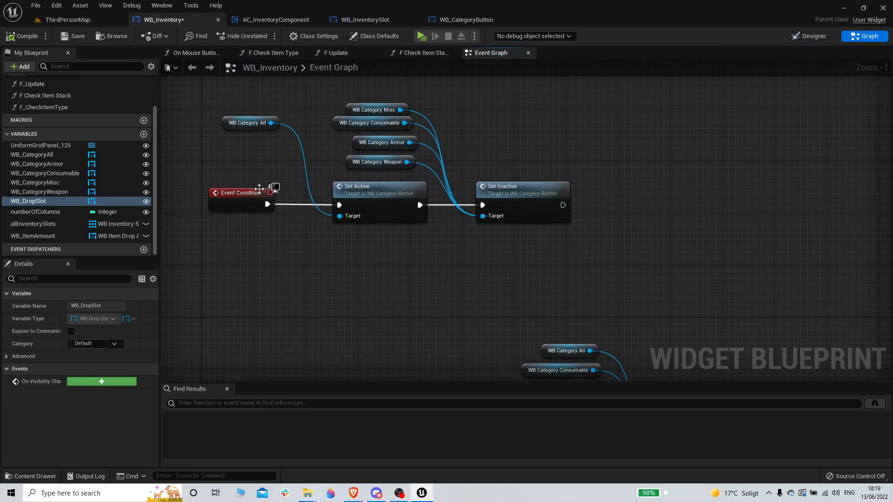
{"action": "left_click", "coordinate": [73, 37]}
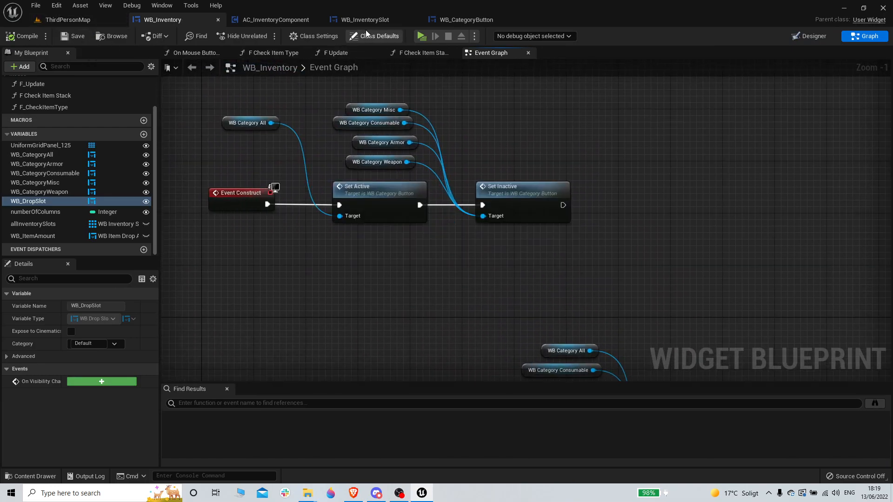
Examine WB_CategoryButton's event graph, from Event Pre Construct through setActive and setInactive to On Pressed
{"action": "left_click", "coordinate": [470, 20]}
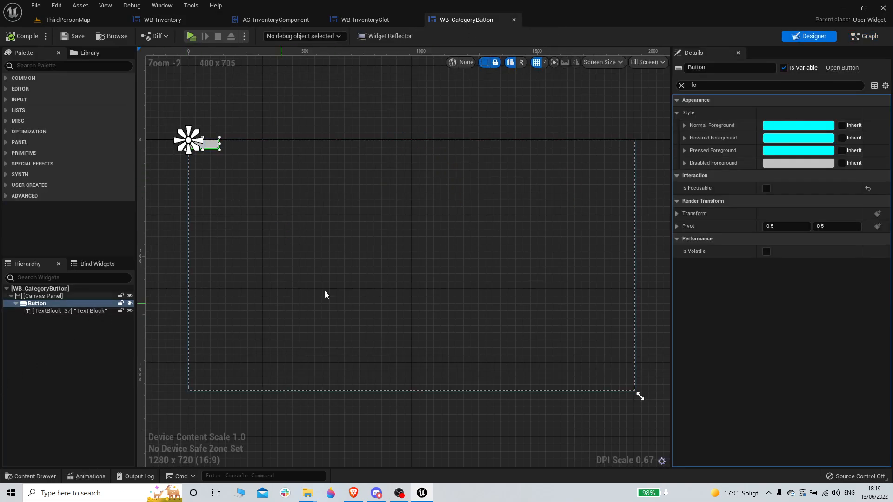
{"action": "left_click", "coordinate": [874, 40]}
{"action": "scroll", "coordinate": [558, 204], "scroll_direction": "up", "scroll_amount": 3}
{"action": "scroll", "coordinate": [558, 205], "scroll_direction": "down", "scroll_amount": 4}
{"action": "right_click_drag", "start_coordinate": [713, 122], "coordinate": [638, 180]}
{"action": "scroll", "coordinate": [562, 109], "scroll_direction": "up", "scroll_amount": 3}
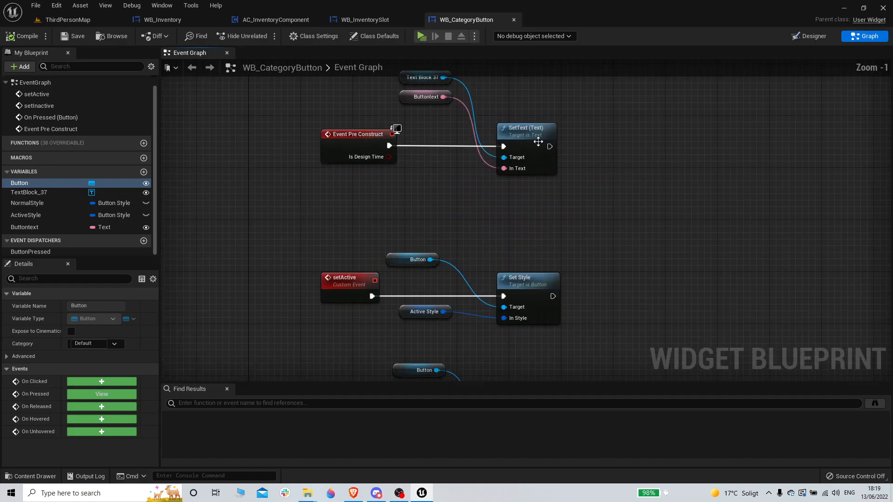
{"action": "right_click_drag", "start_coordinate": [403, 279], "coordinate": [410, 168]}
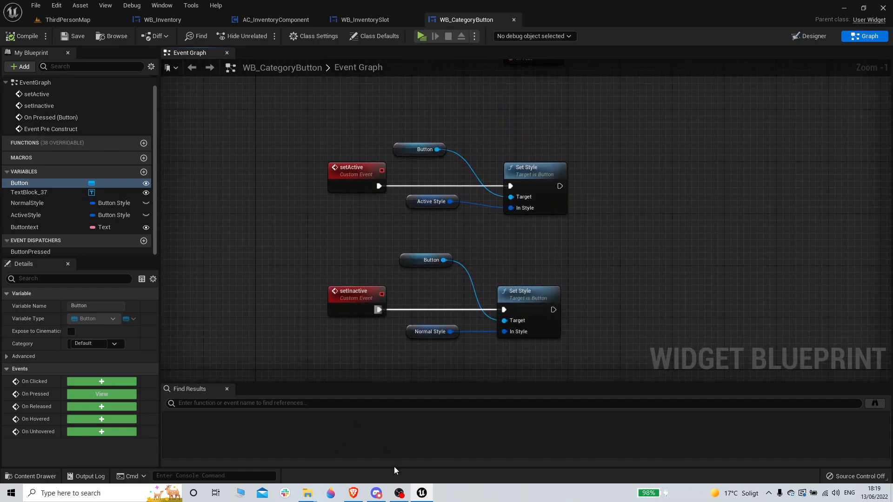
{"action": "right_click_drag", "start_coordinate": [354, 364], "coordinate": [355, 221]}
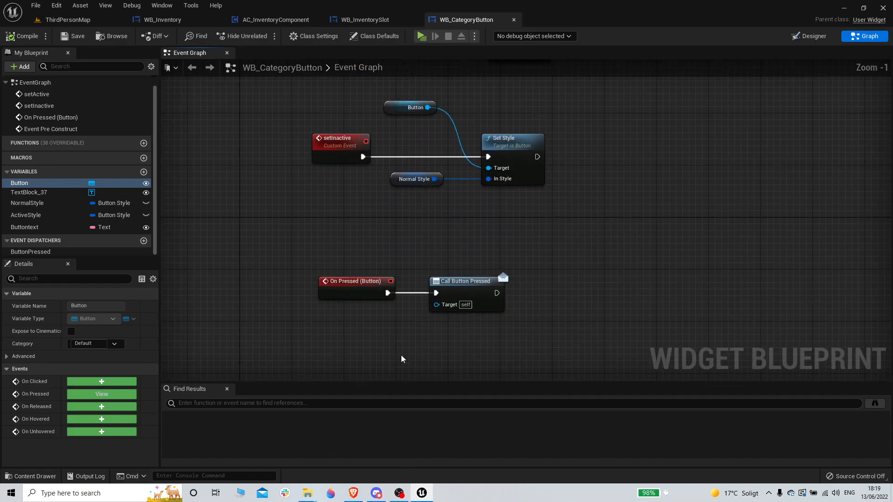
{"action": "left_click", "coordinate": [398, 494]}
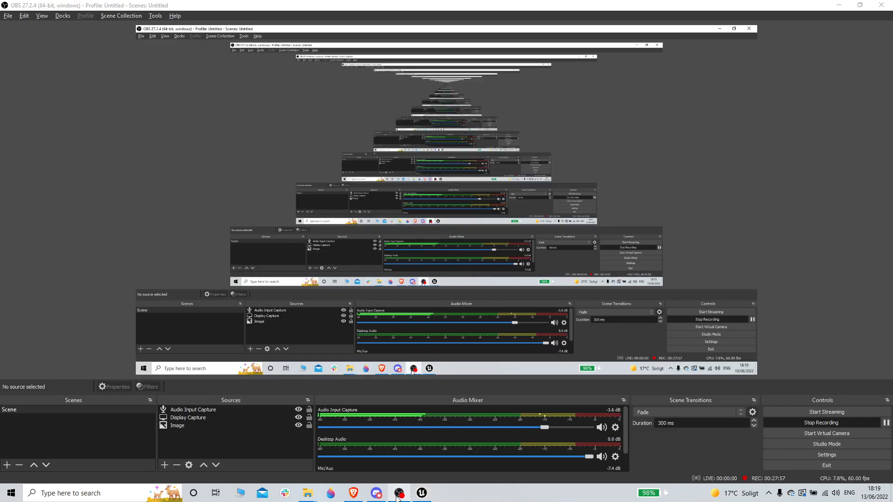
{"action": "left_click", "coordinate": [398, 493]}
{"action": "scroll", "coordinate": [358, 303], "scroll_direction": "down", "scroll_amount": 2}
{"action": "scroll", "coordinate": [358, 303], "scroll_direction": "up", "scroll_amount": 2}
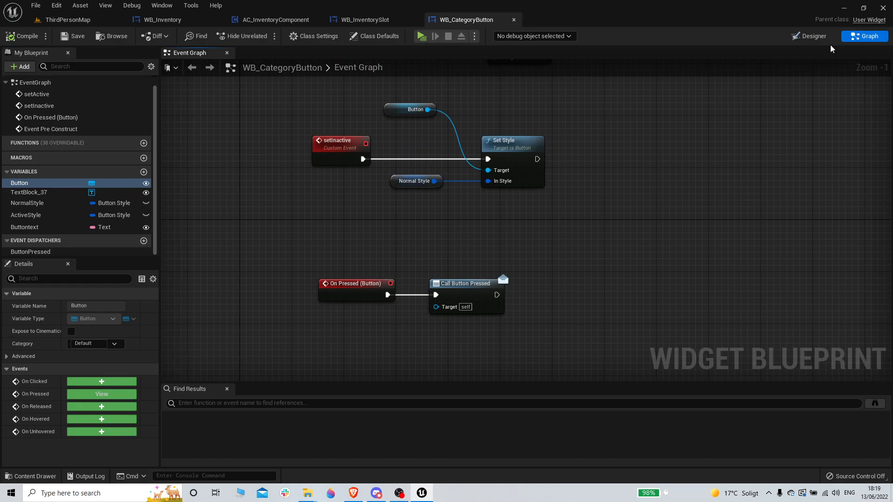
Filter the category button's properties for "foc" in the WB_CategoryButton designer to check Is Focusable, and clear the filter
{"action": "left_click", "coordinate": [811, 37]}
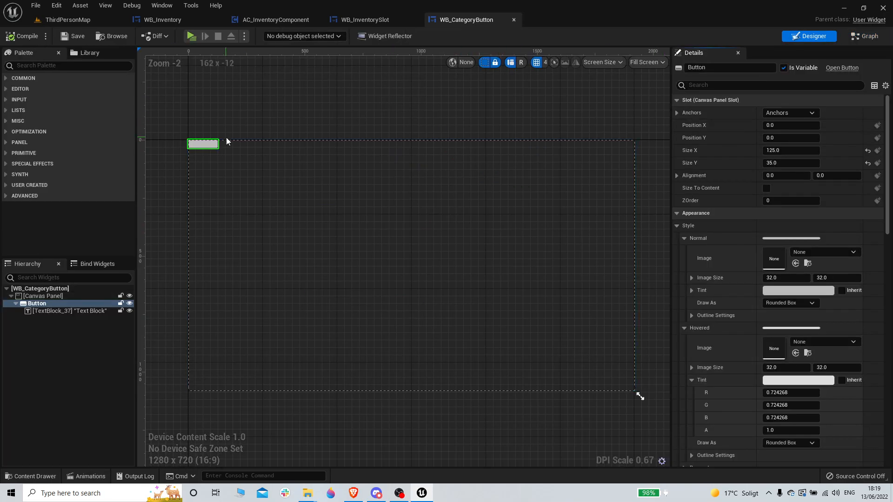
{"action": "scroll", "coordinate": [206, 115], "scroll_direction": "up", "scroll_amount": 6}
{"action": "right_click_drag", "start_coordinate": [246, 163], "coordinate": [718, 27]}
{"action": "right_click_drag", "start_coordinate": [541, 171], "coordinate": [359, 210]}
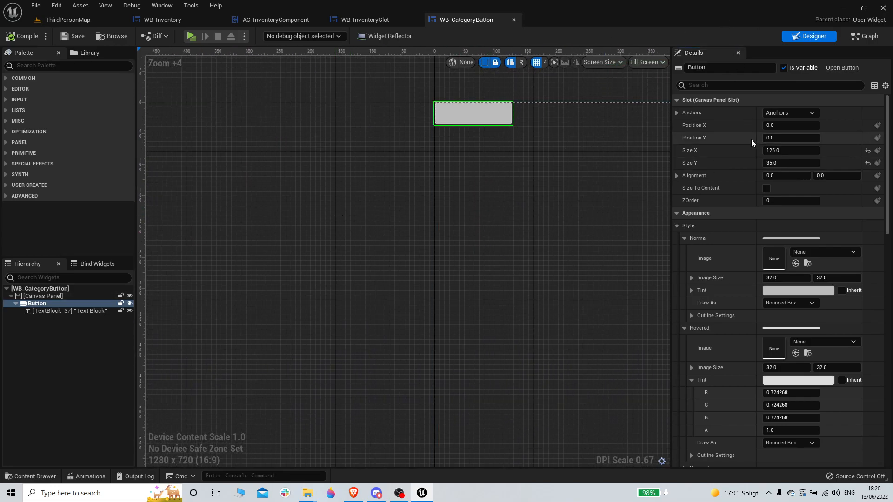
{"action": "type", "text": "foc"}
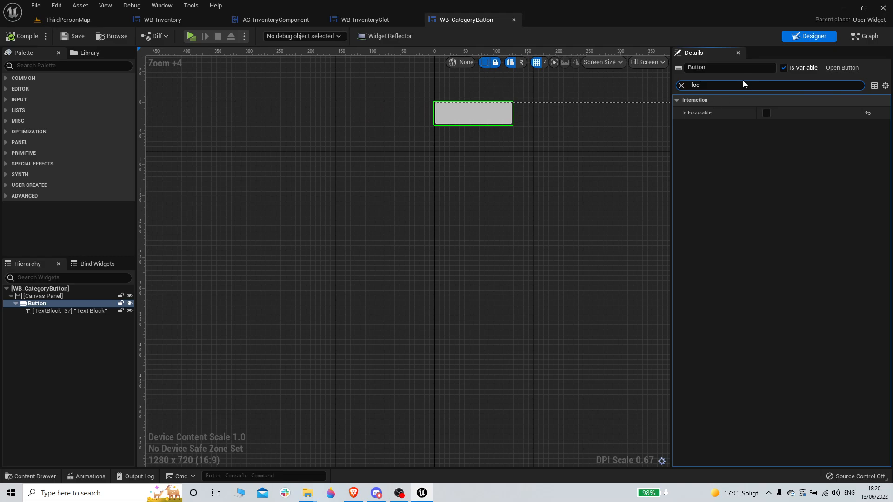
{"action": "left_click", "coordinate": [681, 85]}
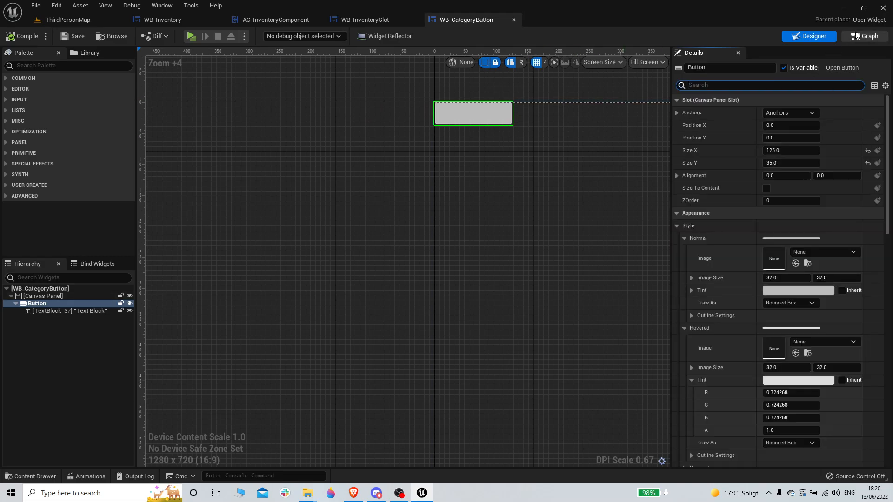
Return to the WB_CategoryButton graph, play test the game by running around while opening and closing the inventory, and end the session
{"action": "left_click", "coordinate": [865, 36]}
{"action": "scroll", "coordinate": [525, 251], "scroll_direction": "down", "scroll_amount": 4}
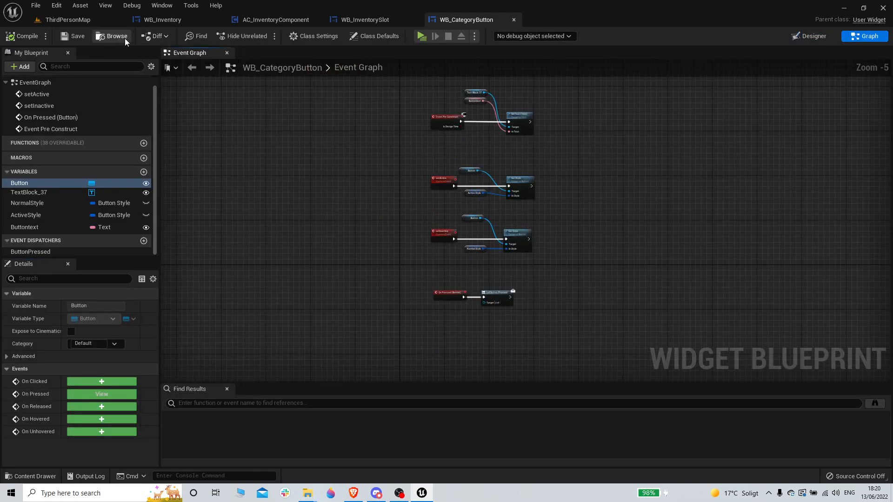
{"action": "left_click", "coordinate": [419, 35]}
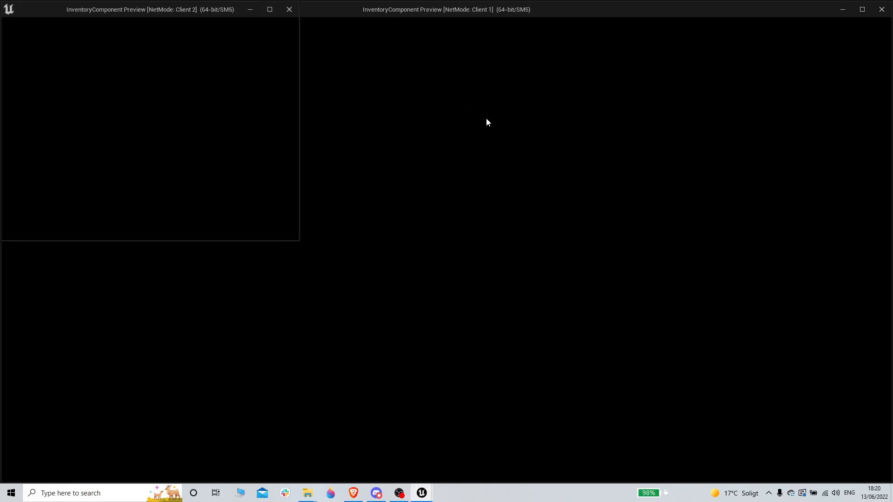
{"action": "key", "text": "w"}
{"action": "key", "text": "Tab"}
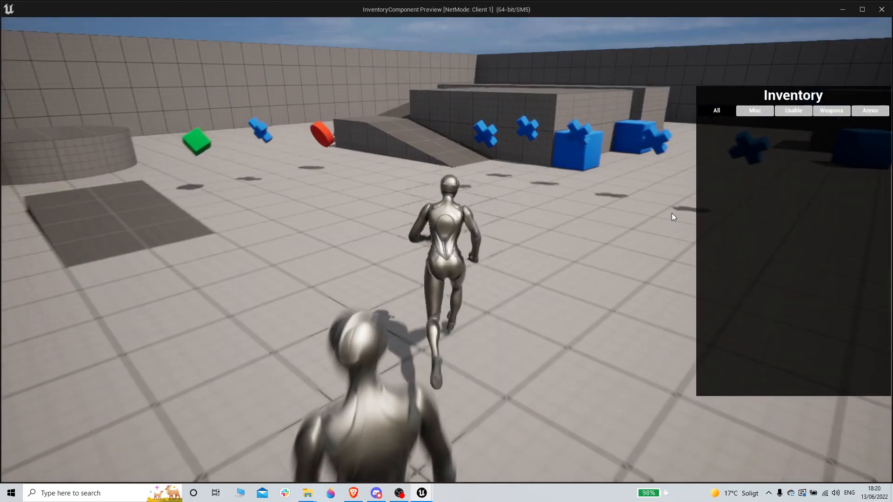
{"action": "key", "text": "Tab"}
{"action": "key", "text": "d"}
{"action": "key", "text": "a"}
{"action": "key", "text": "w"}
{"action": "key", "text": "Tab"}
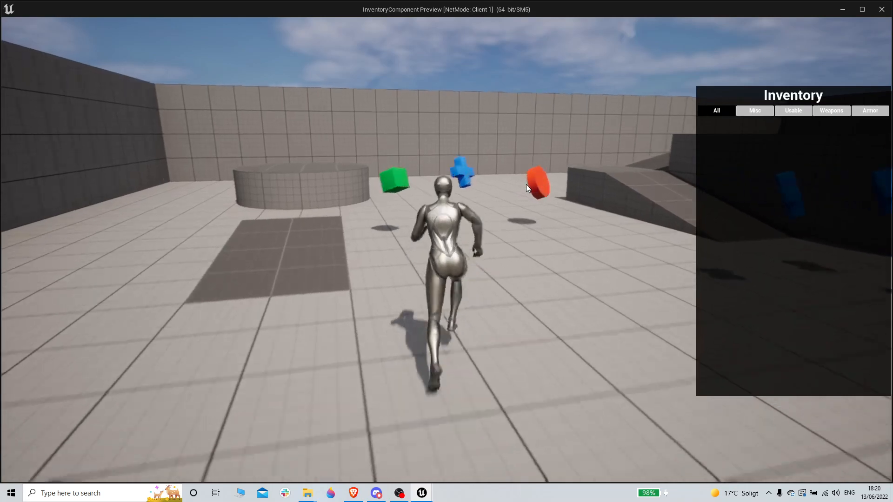
{"action": "key", "text": "Tab"}
{"action": "key", "text": "d"}
{"action": "key", "text": "Tab"}
{"action": "key", "text": "w"}
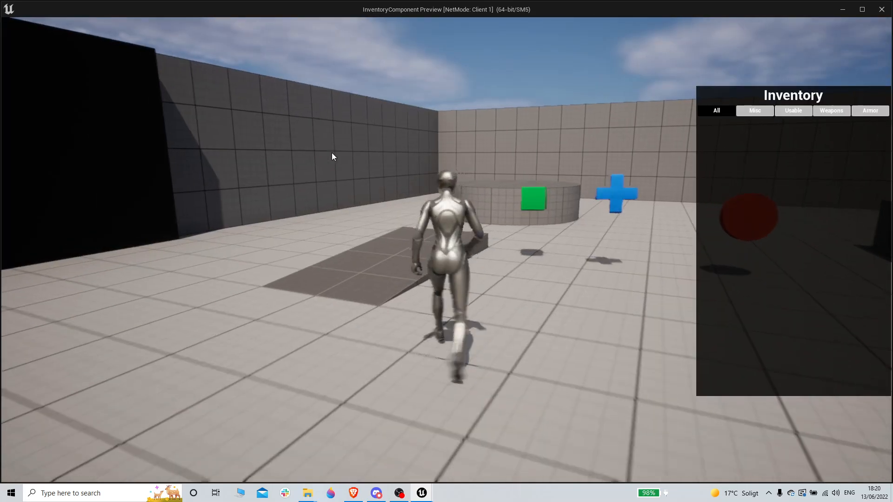
{"action": "key", "text": "a"}
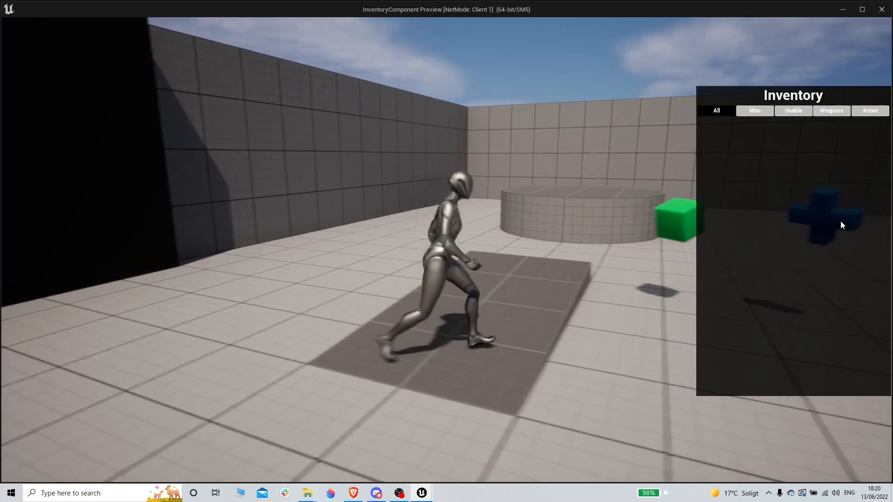
{"action": "key", "text": "Tab"}
{"action": "key", "text": "w"}
{"action": "key", "text": "Tab"}
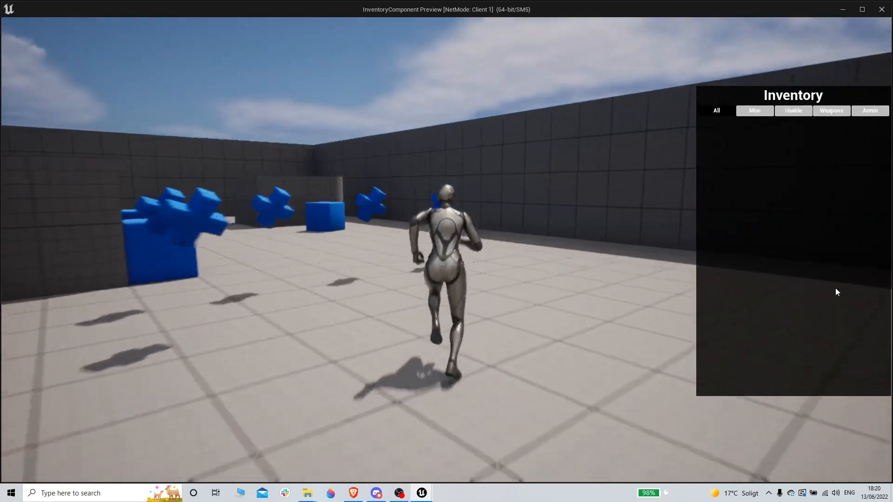
{"action": "key", "text": "a"}
{"action": "key", "text": "s"}
{"action": "key", "text": "Tab"}
{"action": "key", "text": "w"}
{"action": "key", "text": "Escape"}
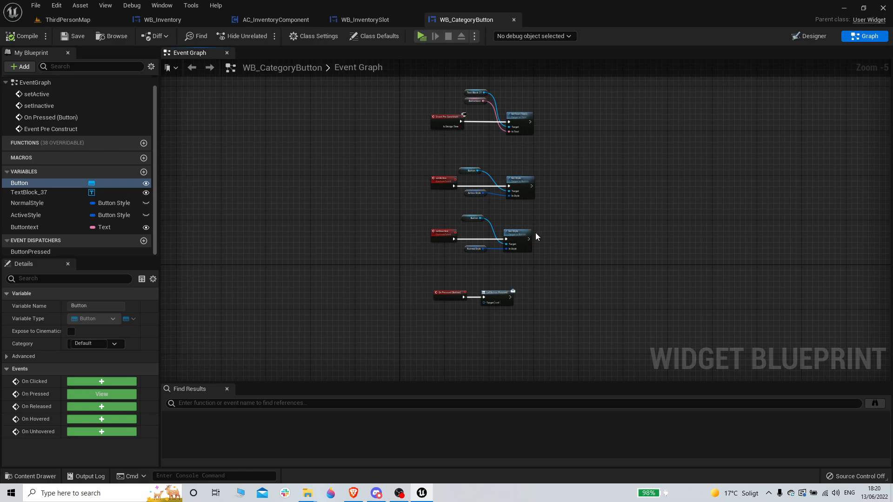
Go back to WB_Inventory's event graph and create a Set Is Focusable node from the WB Category Misc reference
{"action": "scroll", "coordinate": [535, 236], "scroll_direction": "up", "scroll_amount": 1}
{"action": "scroll", "coordinate": [454, 191], "scroll_direction": "up", "scroll_amount": 1}
{"action": "left_click", "coordinate": [348, 19]}
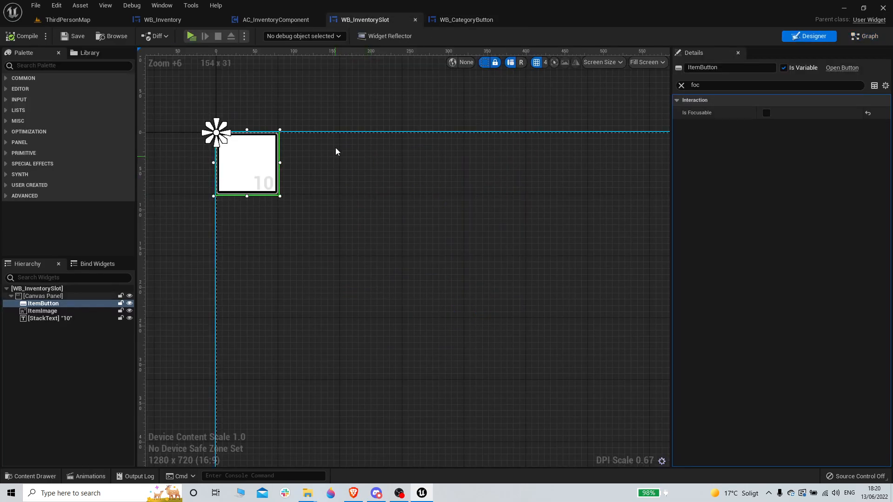
{"action": "left_click", "coordinate": [162, 19]}
{"action": "scroll", "coordinate": [521, 205], "scroll_direction": "down", "scroll_amount": 2}
{"action": "scroll", "coordinate": [521, 205], "scroll_direction": "up", "scroll_amount": 4}
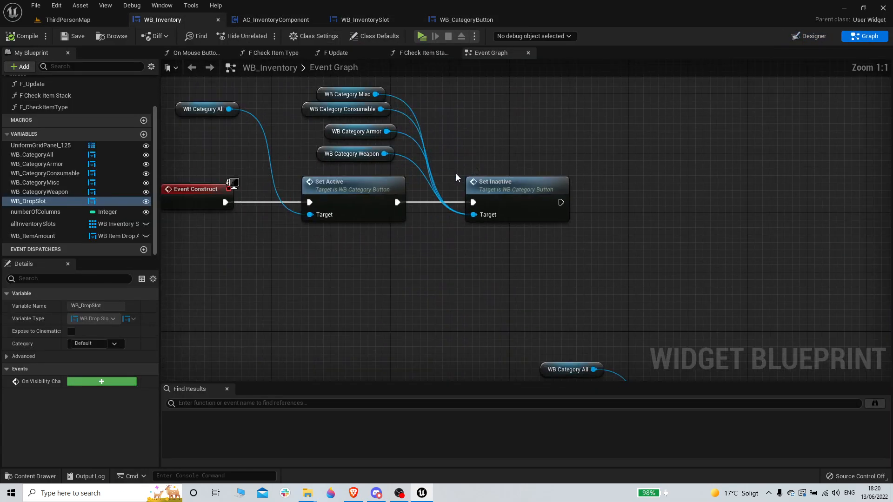
{"action": "left_click_drag", "start_coordinate": [373, 116], "coordinate": [552, 132]}
{"action": "type", "text": "set focu"}
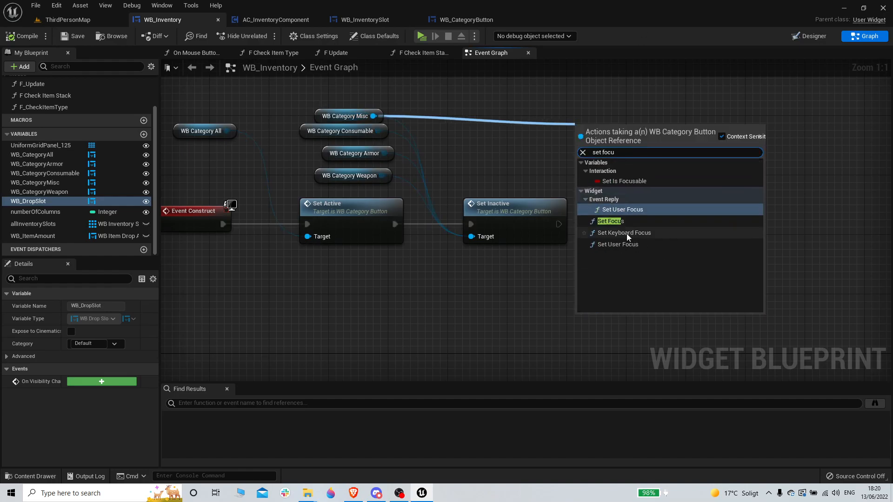
{"action": "left_click", "coordinate": [638, 182]}
Make WB Category Consumable the target of the Set Is Focusable node and run it after Set Inactive
{"action": "left_click_drag", "start_coordinate": [594, 138], "coordinate": [631, 182]}
{"action": "left_click_drag", "start_coordinate": [378, 131], "coordinate": [621, 206]}
{"action": "left_click_drag", "start_coordinate": [670, 179], "coordinate": [685, 217]}
{"action": "left_click_drag", "start_coordinate": [559, 224], "coordinate": [636, 217]}
{"action": "left_click_drag", "start_coordinate": [688, 207], "coordinate": [674, 213]}
Paste four more copies of the Set Is Focusable node beside the first one
{"action": "key", "text": "ctrl+v"}
{"action": "key", "text": "ctrl+v"}
{"action": "key", "text": "ctrl+v"}
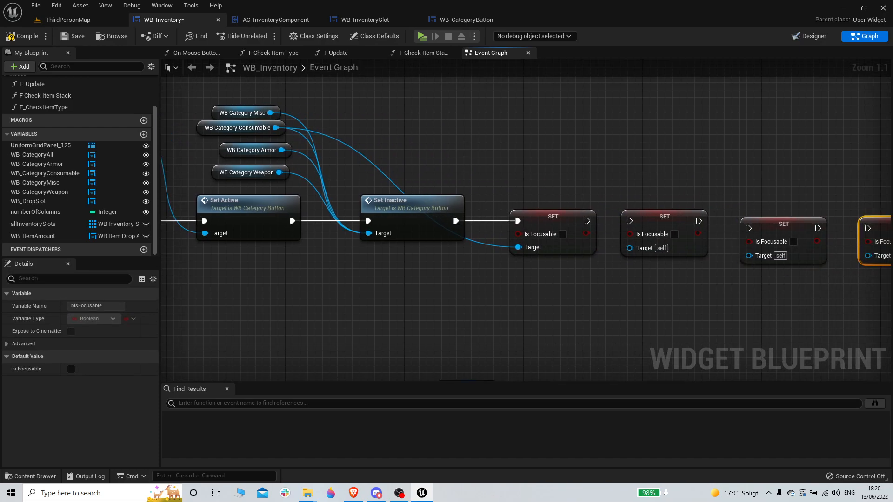
{"action": "right_click_drag", "start_coordinate": [829, 195], "coordinate": [664, 192]}
{"action": "key", "text": "ctrl+v"}
Line up the five Set Is Focusable nodes and chain their execution pins in sequence
{"action": "left_click_drag", "start_coordinate": [597, 225], "coordinate": [585, 222]}
{"action": "left_click_drag", "start_coordinate": [421, 217], "coordinate": [465, 217]}
{"action": "left_click_drag", "start_coordinate": [574, 222], "coordinate": [569, 217]}
{"action": "left_click_drag", "start_coordinate": [638, 217], "coordinate": [703, 224]}
{"action": "left_click_drag", "start_coordinate": [770, 227], "coordinate": [823, 212]}
{"action": "right_click_drag", "start_coordinate": [451, 164], "coordinate": [629, 196]}
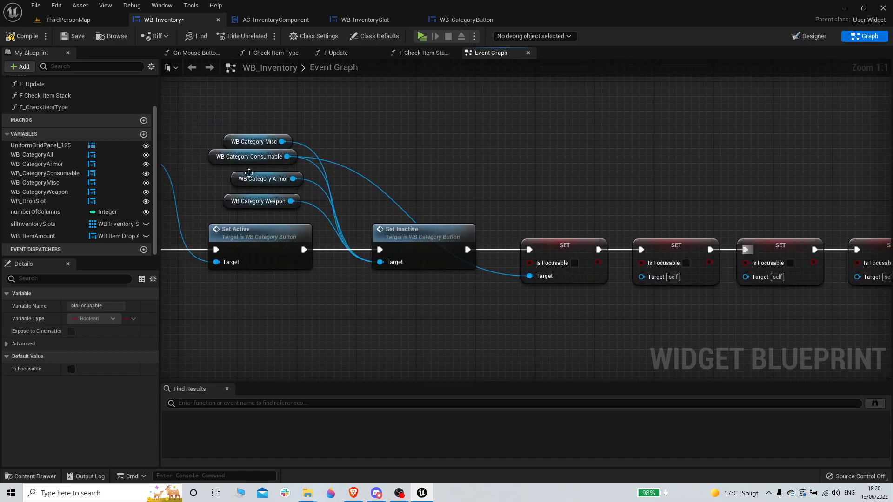
Connect WB Category Misc, Armor, Weapon and All as targets of the four remaining Set Is Focusable nodes, and save the blueprint
{"action": "left_click_drag", "start_coordinate": [233, 158], "coordinate": [233, 121]}
{"action": "left_click_drag", "start_coordinate": [282, 142], "coordinate": [645, 277]}
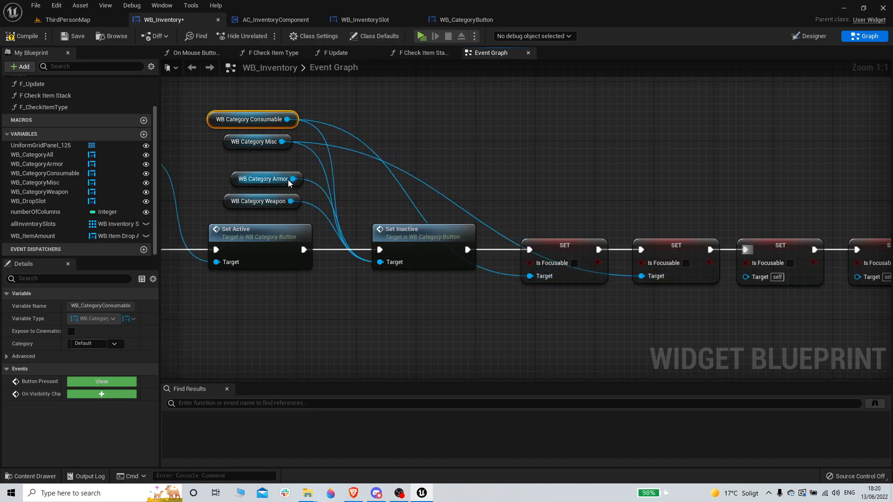
{"action": "left_click_drag", "start_coordinate": [293, 179], "coordinate": [746, 278]}
{"action": "left_click_drag", "start_coordinate": [291, 201], "coordinate": [844, 280]}
{"action": "right_click_drag", "start_coordinate": [825, 172], "coordinate": [676, 175]}
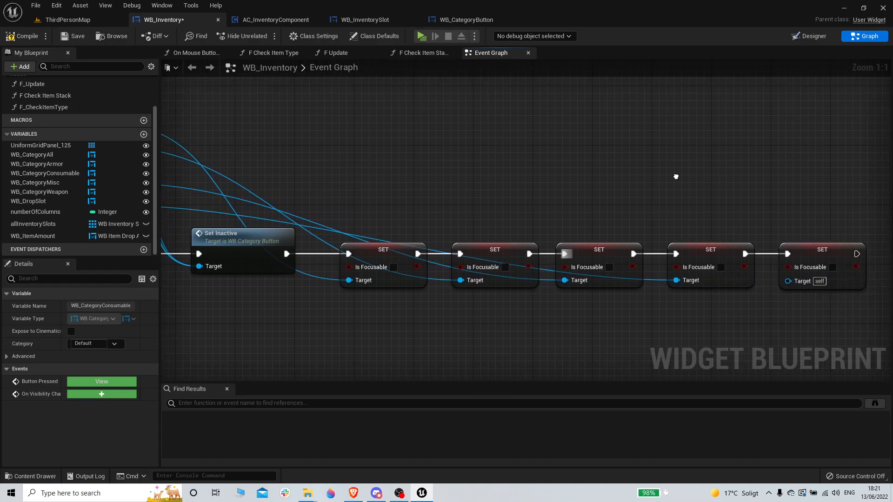
{"action": "right_click_drag", "start_coordinate": [186, 180], "coordinate": [482, 185]}
{"action": "left_click_drag", "start_coordinate": [252, 165], "coordinate": [778, 285]}
{"action": "scroll", "coordinate": [755, 289], "scroll_direction": "down", "scroll_amount": 3}
{"action": "scroll", "coordinate": [302, 255], "scroll_direction": "up", "scroll_amount": 2}
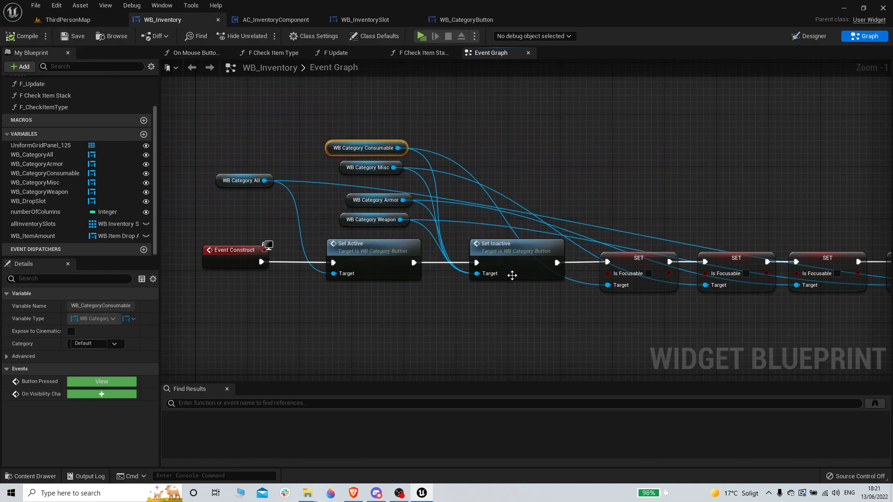
Open the setActive event's definition in WB_CategoryButton and look over the widget's event graph
{"action": "double_click", "coordinate": [366, 274]}
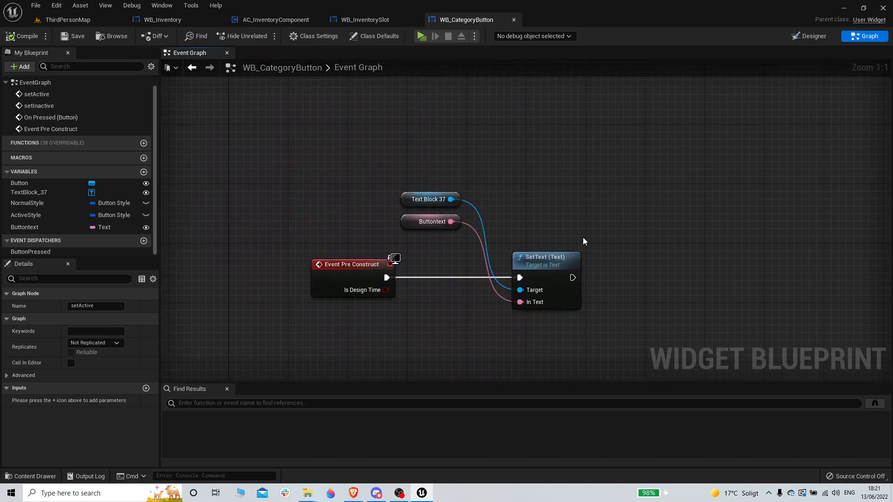
{"action": "scroll", "coordinate": [465, 270], "scroll_direction": "down", "scroll_amount": 4}
{"action": "scroll", "coordinate": [419, 326], "scroll_direction": "up", "scroll_amount": 2}
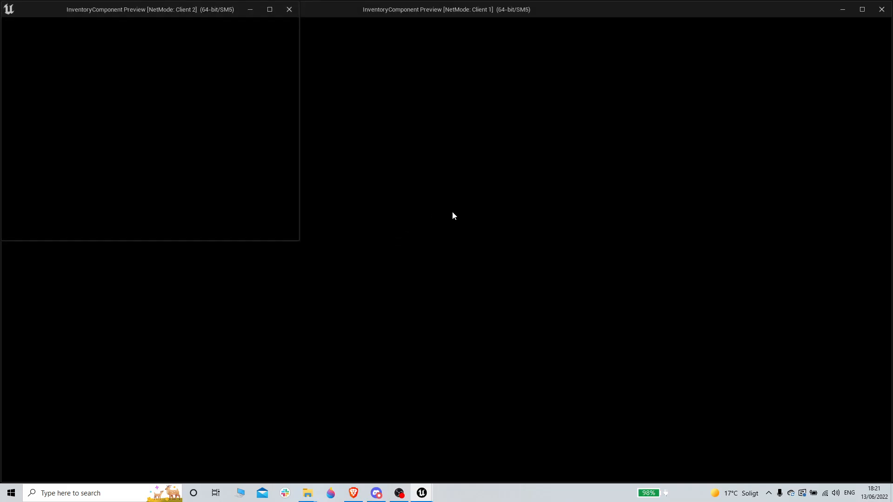
Play test the focusable changes by moving the character while opening and closing the inventory, and end the session
{"action": "left_click", "coordinate": [481, 179]}
{"action": "key", "text": "w"}
{"action": "key", "text": "Tab"}
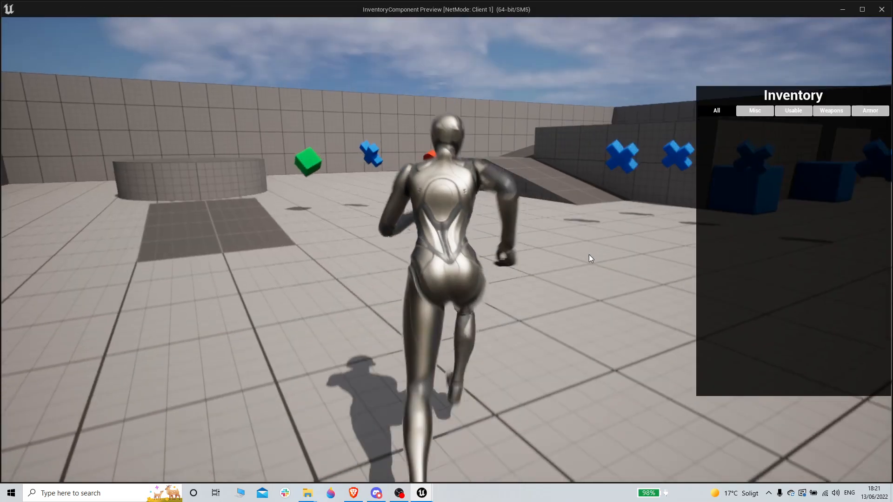
{"action": "key", "text": "Tab"}
{"action": "key", "text": "s"}
{"action": "key", "text": "Tab"}
{"action": "key", "text": "Tab"}
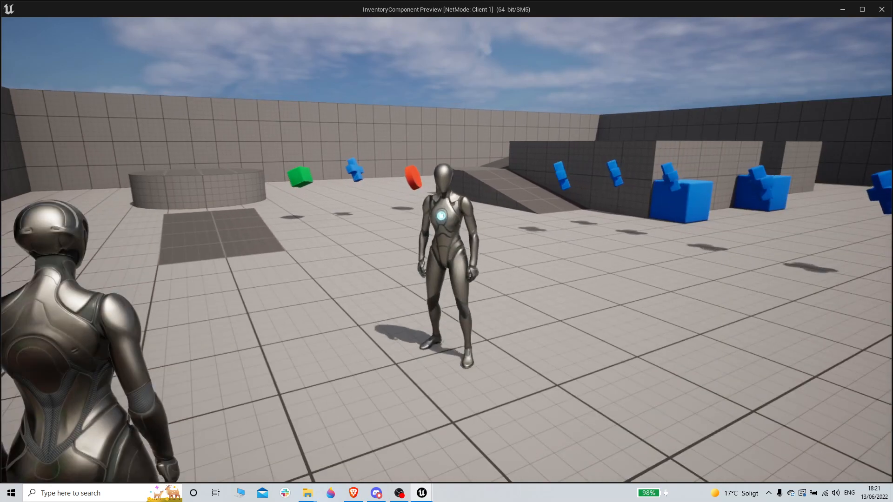
{"action": "key", "text": "Escape"}
{"action": "left_click", "coordinate": [399, 494]}
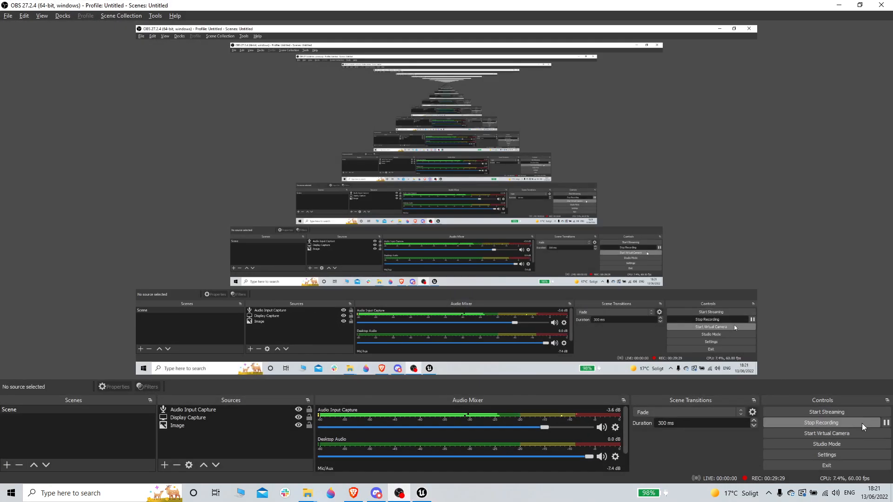
{"action": "left_click", "coordinate": [887, 423]}
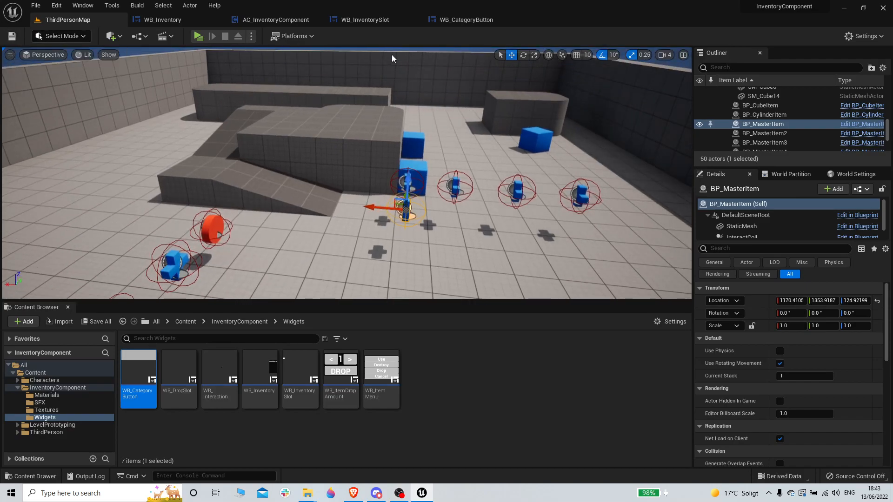
{"action": "right_click_drag", "start_coordinate": [395, 158], "coordinate": [332, 153]}
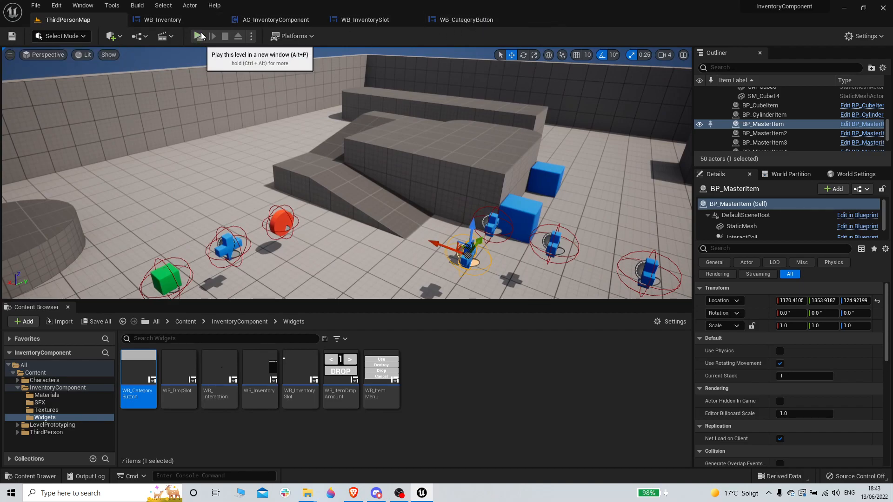
{"action": "right_click_drag", "start_coordinate": [394, 253], "coordinate": [375, 253]}
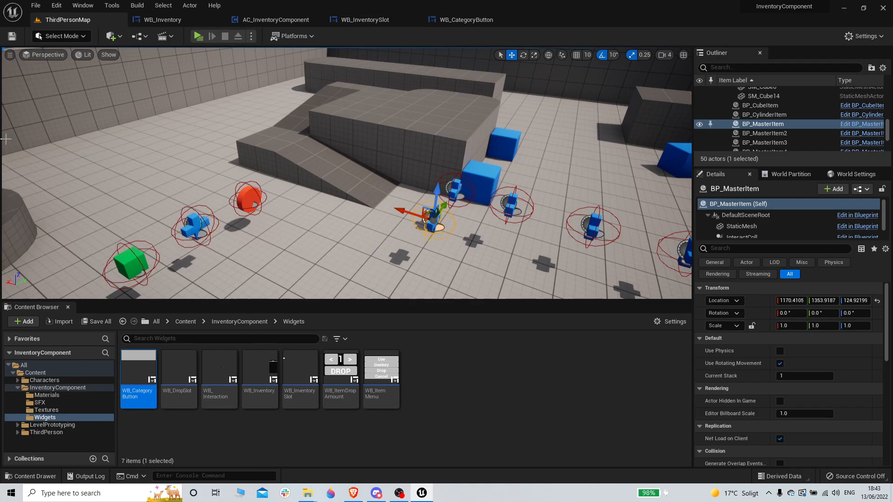
{"action": "right_click_drag", "start_coordinate": [342, 170], "coordinate": [275, 172]}
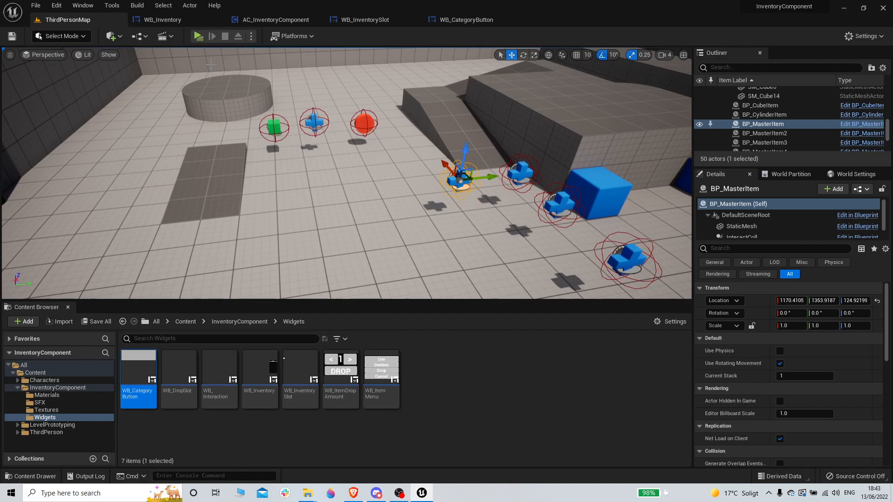
{"action": "scroll", "coordinate": [304, 84], "scroll_direction": "up", "scroll_amount": 5}
Play test the level by running around while repeatedly opening and closing the inventory, and end the session
{"action": "left_click", "coordinate": [199, 36]}
{"action": "left_click", "coordinate": [567, 138]}
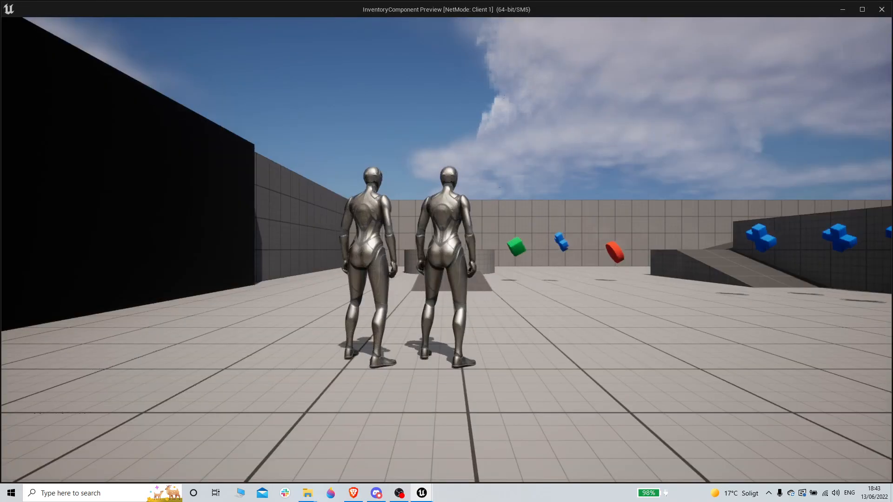
{"action": "key", "text": "w"}
{"action": "key", "text": "Tab"}
{"action": "key", "text": "d"}
{"action": "key", "text": "s"}
{"action": "key", "text": "Tab"}
{"action": "key", "text": "Tab"}
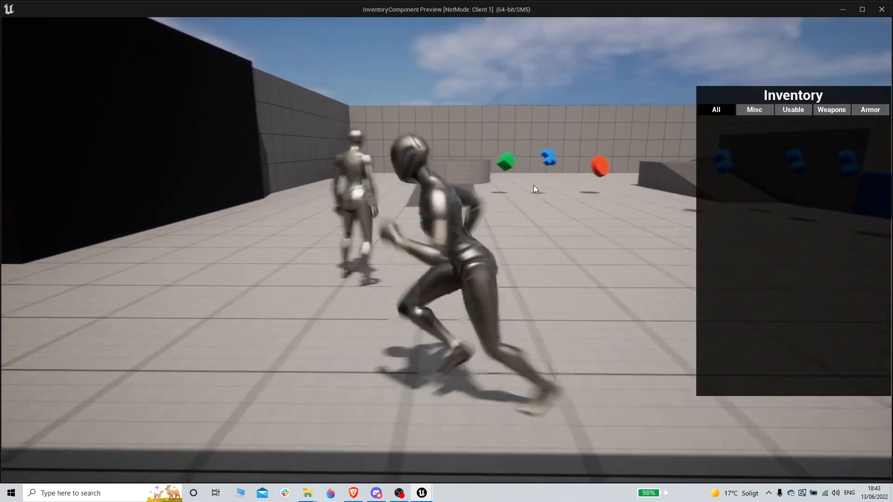
{"action": "key", "text": "w"}
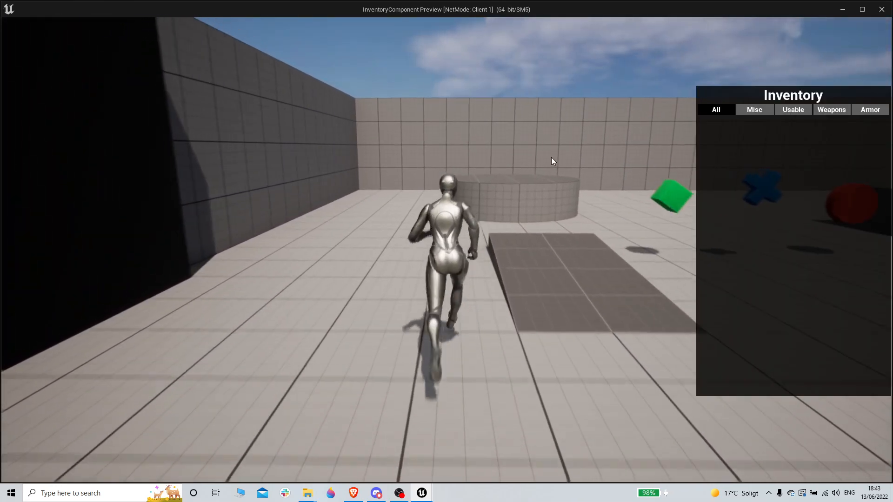
{"action": "key", "text": "Tab"}
{"action": "key", "text": "Tab"}
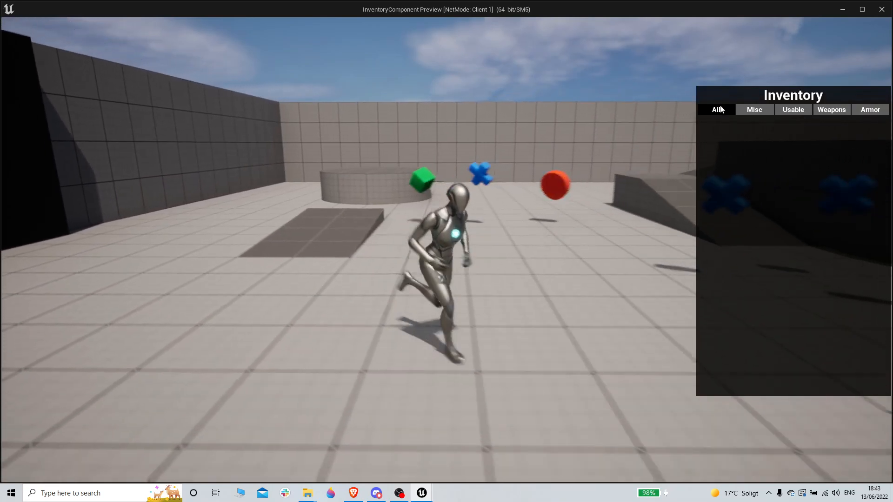
{"action": "key", "text": "Tab"}
{"action": "key", "text": "Tab"}
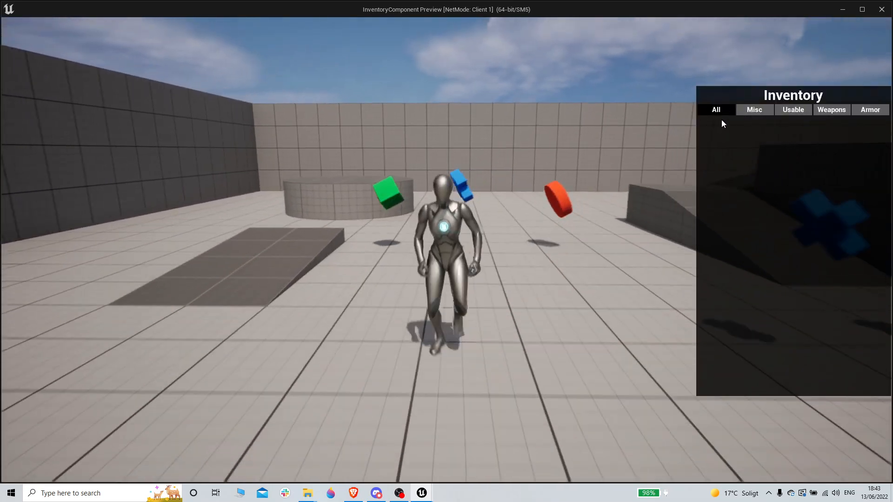
{"action": "key", "text": "Escape"}
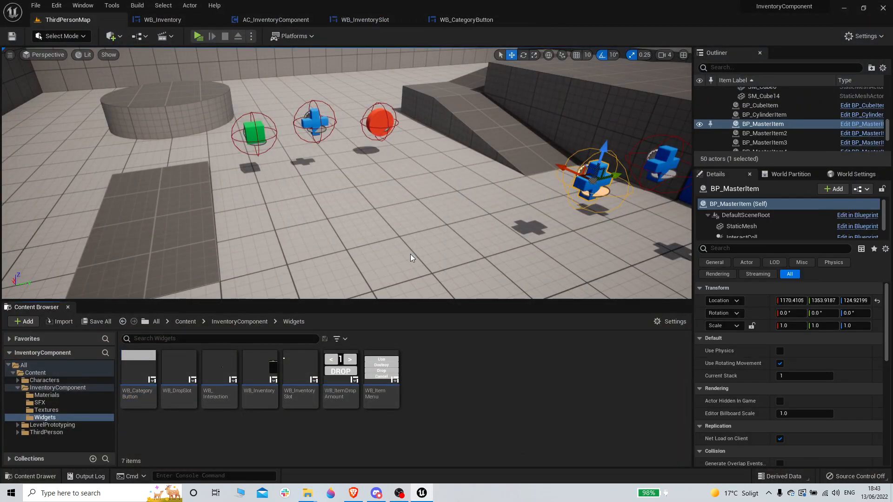
Open WB_CategoryButton in the designer and inspect the ButtonImage element
{"action": "left_click", "coordinate": [466, 21]}
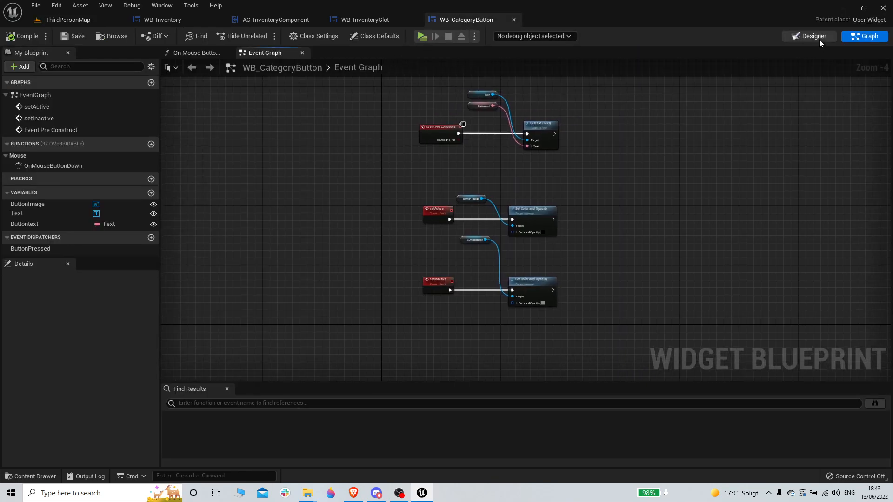
{"action": "left_click", "coordinate": [811, 36]}
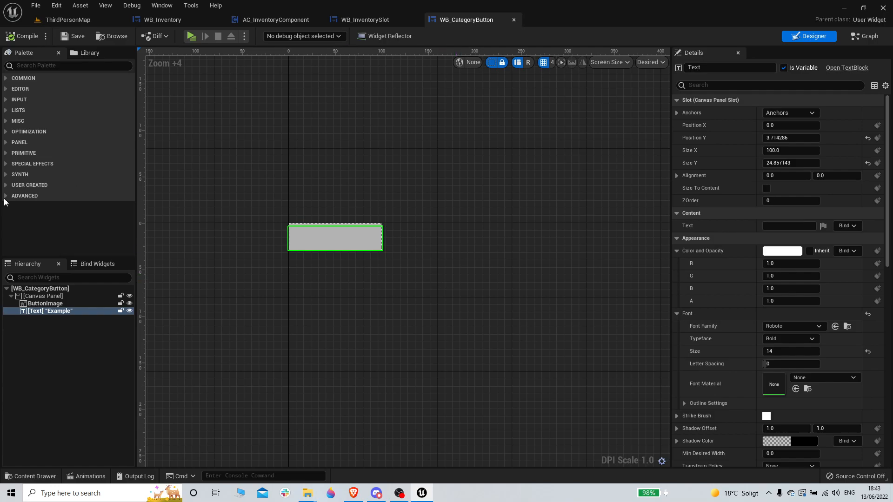
{"action": "left_click", "coordinate": [42, 303]}
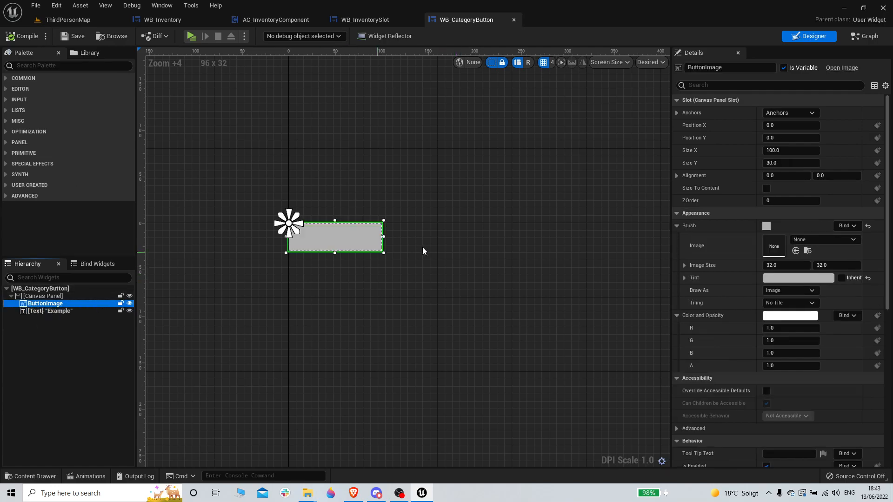
{"action": "scroll", "coordinate": [390, 251], "scroll_direction": "up", "scroll_amount": 4}
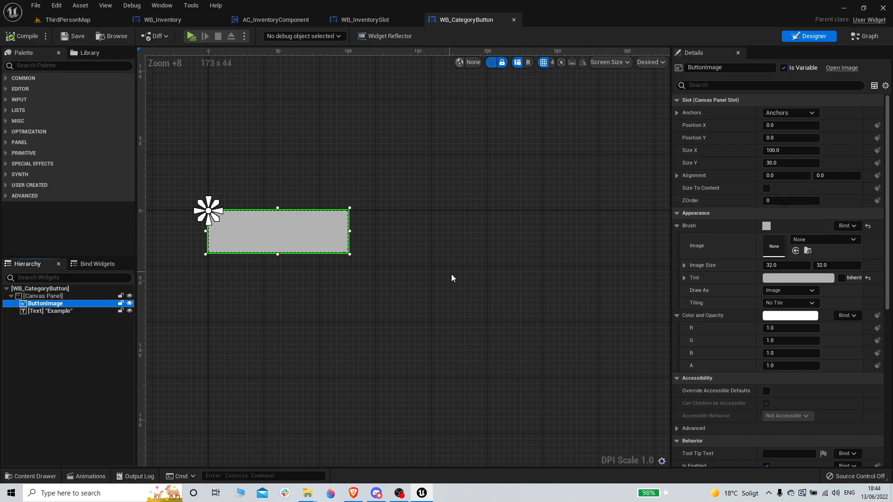
{"action": "right_click_drag", "start_coordinate": [451, 275], "coordinate": [472, 274]}
{"action": "right_click_drag", "start_coordinate": [323, 269], "coordinate": [309, 283]}
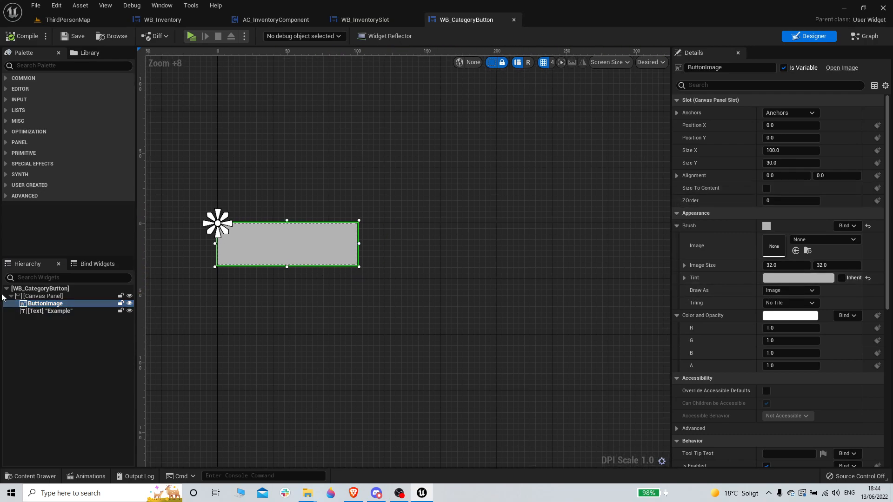
Preview the category button's text block with the sample text "asdfsdfsd" and clear it again
{"action": "left_click", "coordinate": [46, 310]}
{"action": "left_click", "coordinate": [781, 226]}
{"action": "type", "text": "asdfsdfsd"}
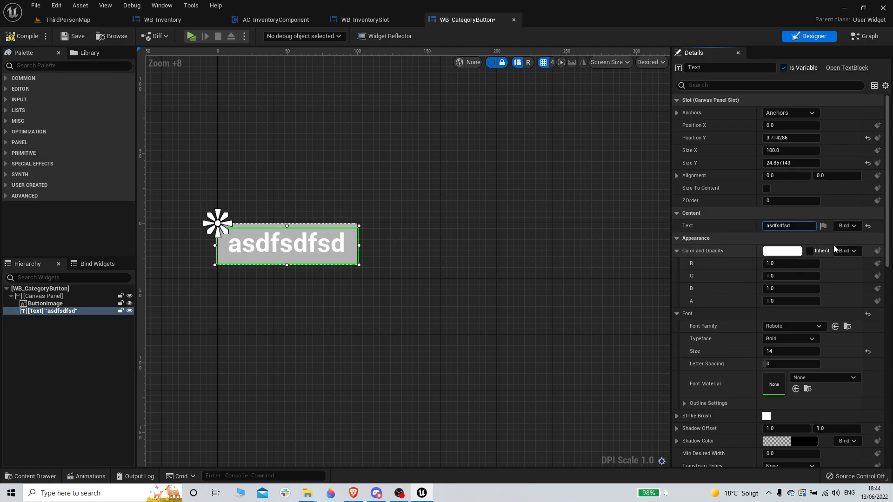
{"action": "key", "text": "ctrl+BackSpace"}
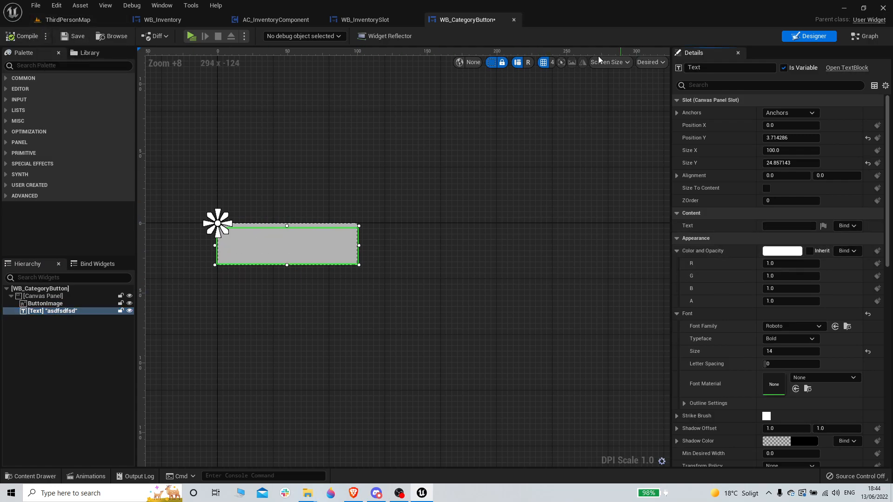
Review the setActive, setInactive and Event Pre Construct logic in WB_CategoryButton's event graph
{"action": "left_click", "coordinate": [868, 36]}
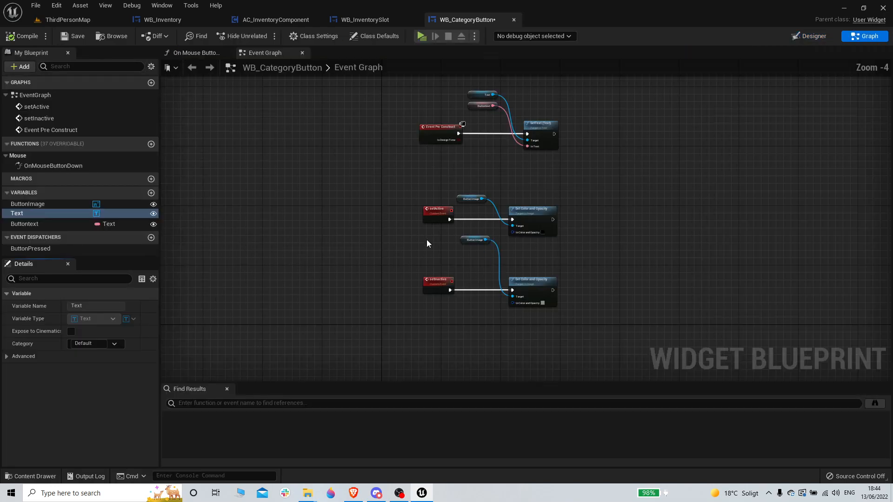
{"action": "left_click", "coordinate": [337, 158]}
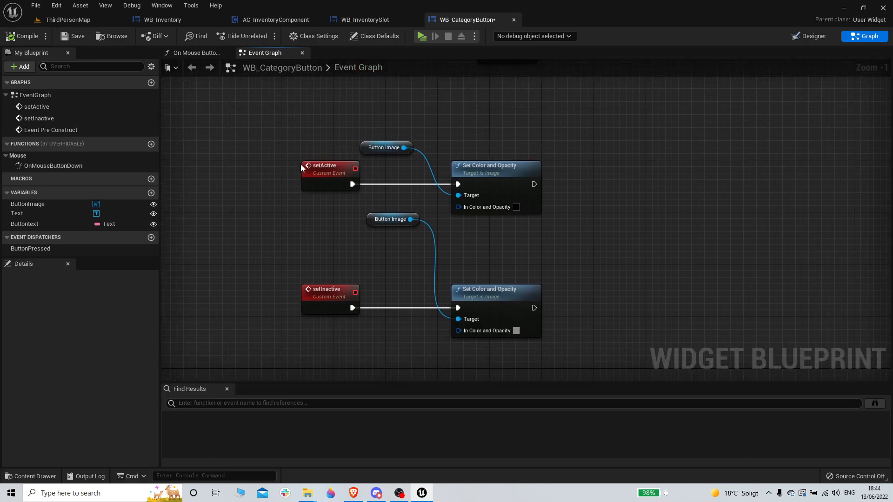
{"action": "left_click_drag", "start_coordinate": [419, 165], "coordinate": [418, 164]}
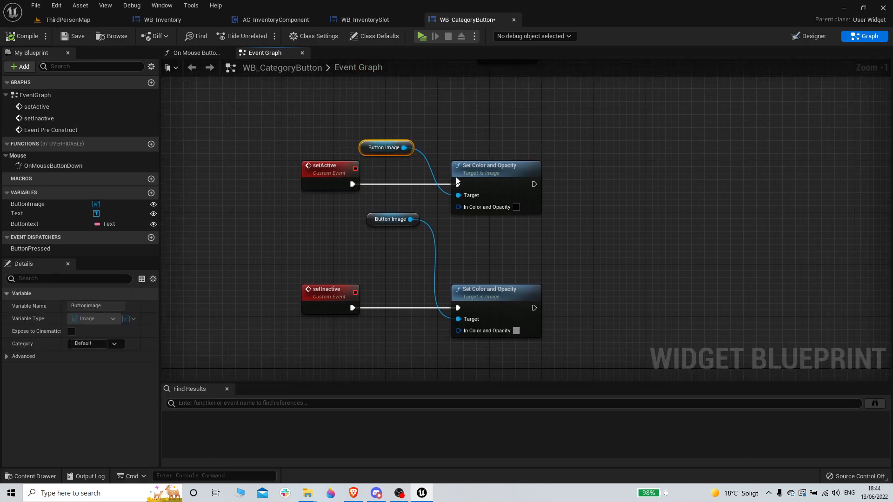
{"action": "left_click", "coordinate": [396, 225]}
{"action": "left_click_drag", "start_coordinate": [410, 219], "coordinate": [393, 237]}
{"action": "left_click", "coordinate": [470, 329]}
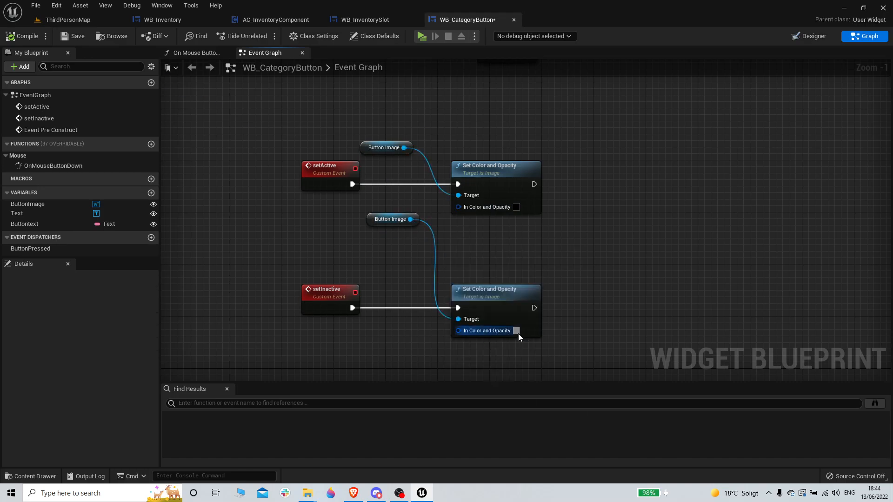
{"action": "scroll", "coordinate": [338, 287], "scroll_direction": "down", "scroll_amount": 1}
{"action": "right_click_drag", "start_coordinate": [414, 64], "coordinate": [443, 272]}
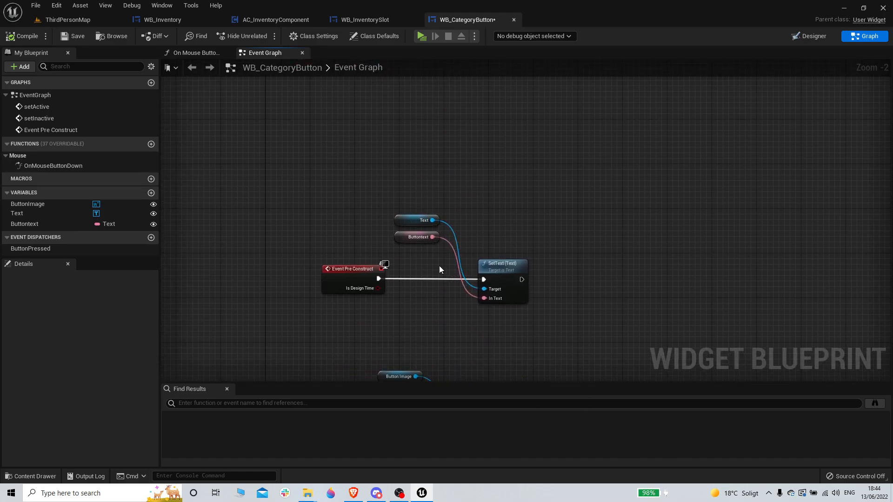
{"action": "right_click_drag", "start_coordinate": [544, 303], "coordinate": [540, 262]}
{"action": "scroll", "coordinate": [540, 261], "scroll_direction": "up", "scroll_amount": 2}
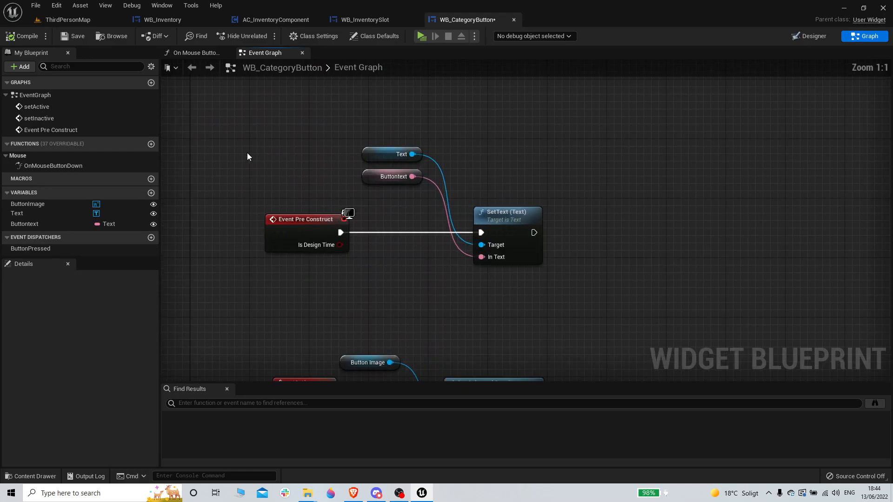
{"action": "left_click_drag", "start_coordinate": [410, 127], "coordinate": [662, 208]}
{"action": "left_click", "coordinate": [667, 215]}
{"action": "right_click_drag", "start_coordinate": [785, 280], "coordinate": [750, 218]}
{"action": "right_click_drag", "start_coordinate": [433, 230], "coordinate": [430, 243]}
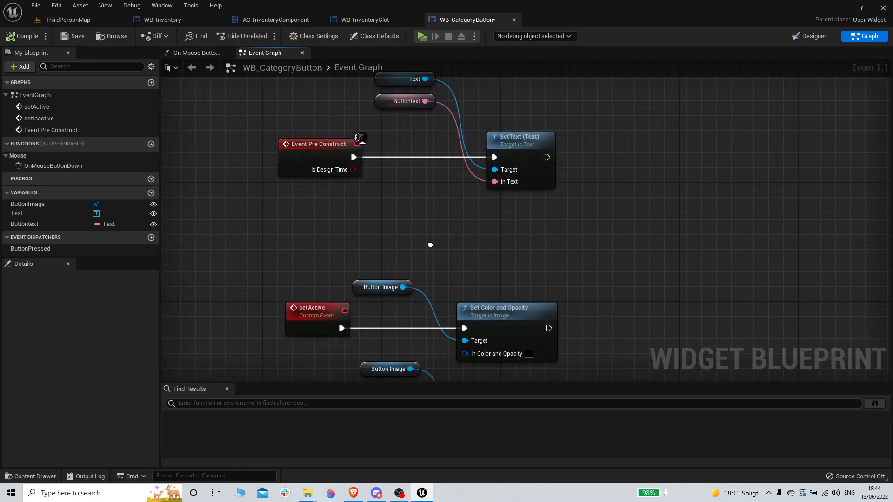
Look through the widget's overridable functions and open the OnMouseButtonDown function's graph
{"action": "left_click", "coordinate": [39, 166]}
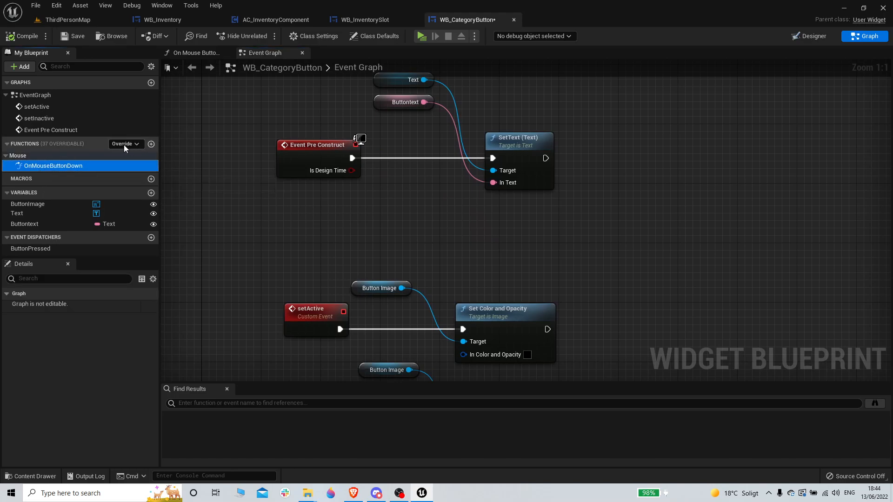
{"action": "right_click_drag", "start_coordinate": [622, 259], "coordinate": [582, 222]}
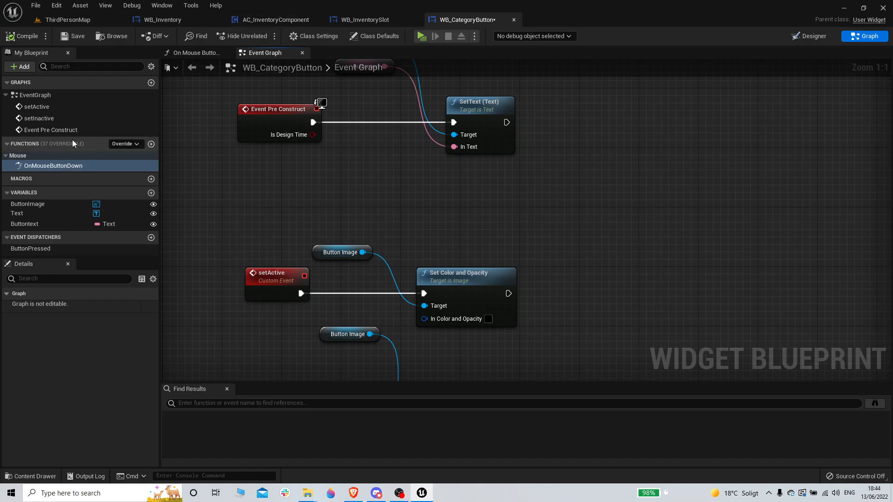
{"action": "left_click", "coordinate": [133, 147]}
{"action": "left_click", "coordinate": [132, 147]}
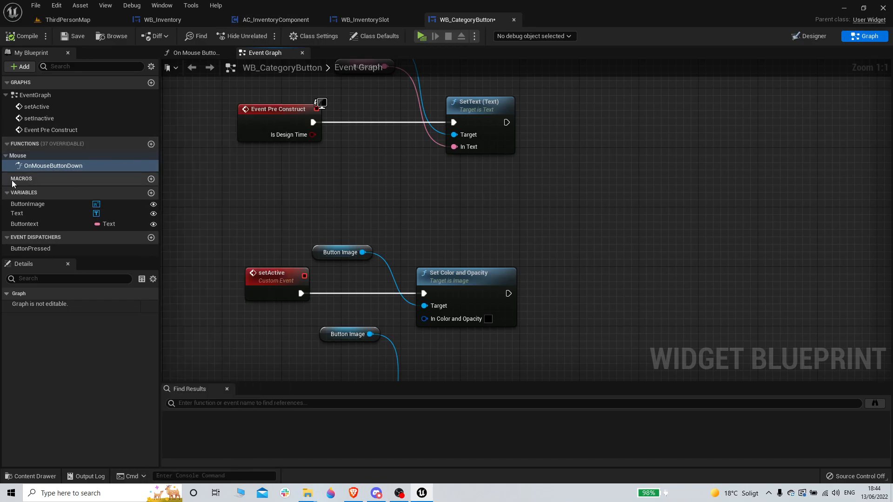
{"action": "left_click", "coordinate": [143, 145]}
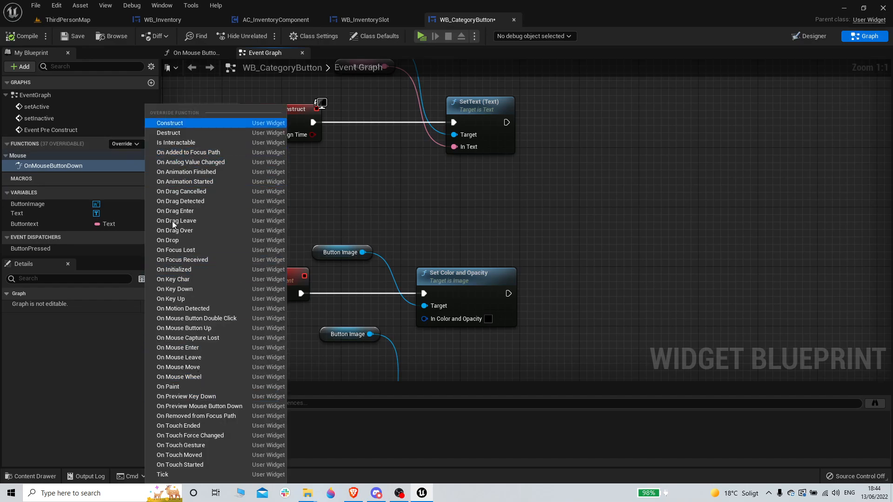
{"action": "double_click", "coordinate": [48, 167]}
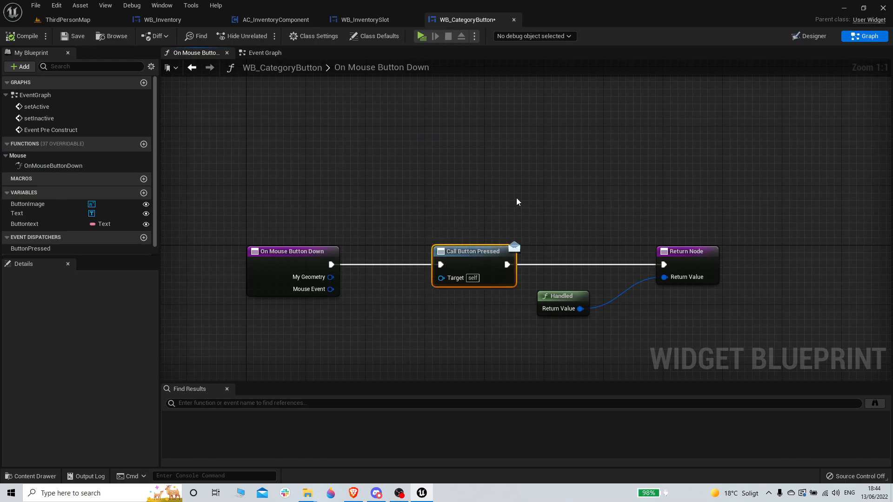
{"action": "right_click_drag", "start_coordinate": [384, 254], "coordinate": [423, 207]}
{"action": "scroll", "coordinate": [437, 230], "scroll_direction": "down", "scroll_amount": 3}
{"action": "scroll", "coordinate": [414, 236], "scroll_direction": "up", "scroll_amount": 3}
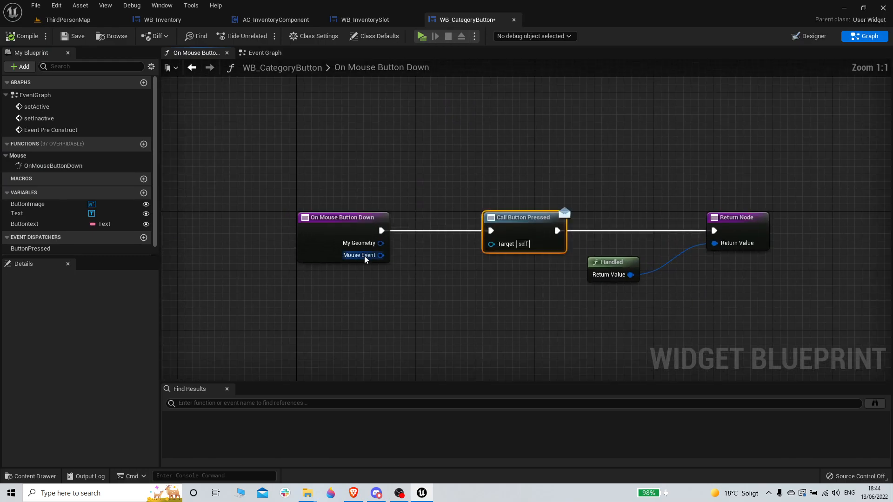
Space out the On Mouse Button Down, Call Button Pressed and Handled nodes in the OnMouseButtonDown graph
{"action": "left_click_drag", "start_coordinate": [326, 237], "coordinate": [201, 237]}
{"action": "left_click_drag", "start_coordinate": [254, 255], "coordinate": [319, 305]}
{"action": "left_click", "coordinate": [250, 158]}
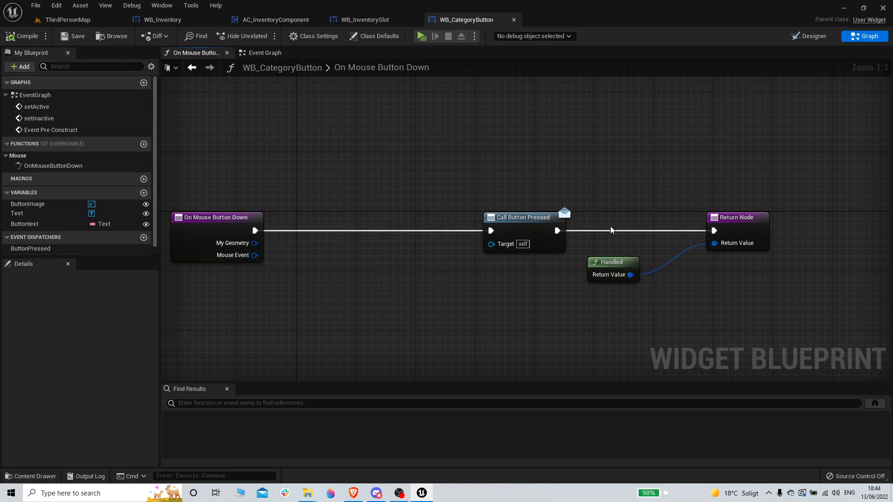
{"action": "left_click_drag", "start_coordinate": [542, 227], "coordinate": [497, 227]}
{"action": "mouse_move", "coordinate": [610, 262]}
{"action": "left_mouse_down"}
{"action": "mouse_move", "coordinate": [520, 281]}
{"action": "mouse_move", "coordinate": [491, 278]}
{"action": "mouse_move", "coordinate": [619, 277]}
{"action": "left_mouse_up"}
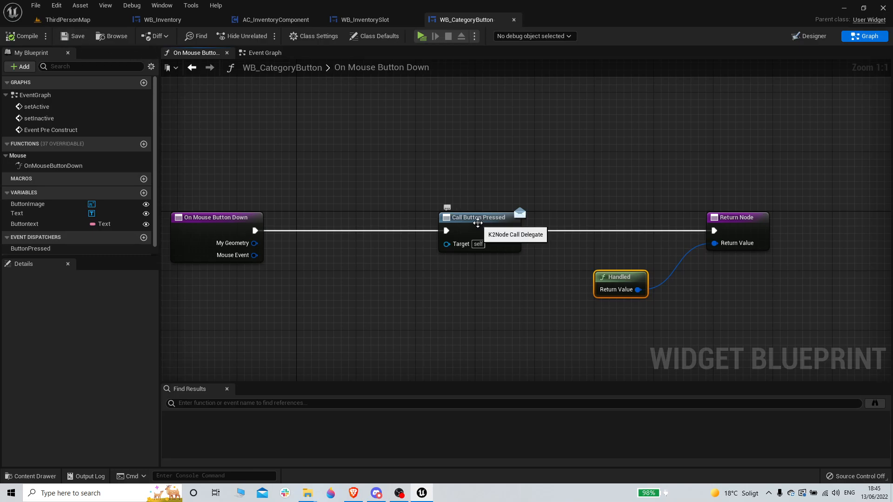
Return to the event graph and override On Mouse Enter to add its event node
{"action": "left_click", "coordinate": [261, 53]}
{"action": "scroll", "coordinate": [381, 193], "scroll_direction": "down", "scroll_amount": 4}
{"action": "right_click_drag", "start_coordinate": [431, 308], "coordinate": [512, 237]}
{"action": "right_click_drag", "start_coordinate": [241, 294], "coordinate": [247, 258]}
{"action": "left_click", "coordinate": [131, 144]}
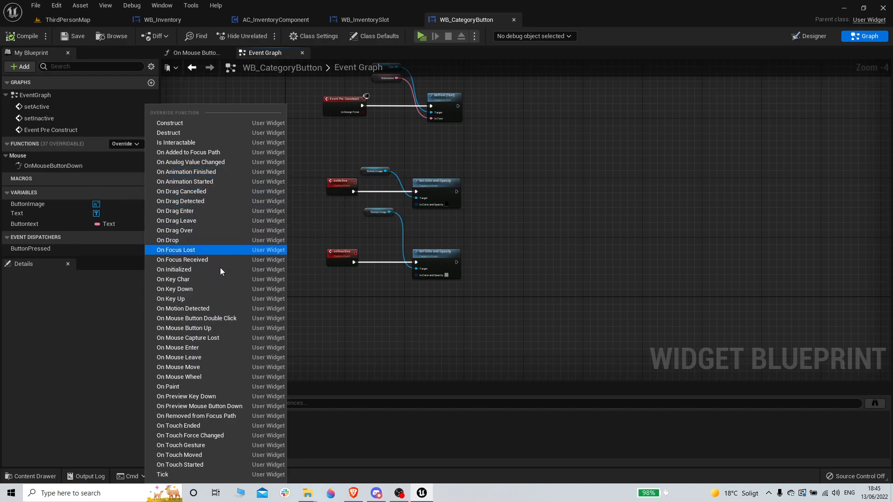
{"action": "left_click", "coordinate": [212, 347]}
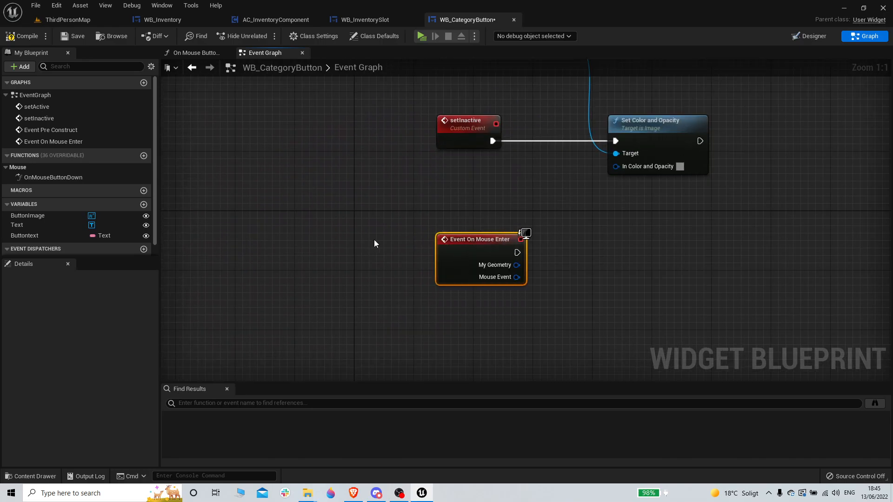
Override On Mouse Leave, line its event node up below Event On Mouse Enter and compile the widget
{"action": "left_click", "coordinate": [115, 156]}
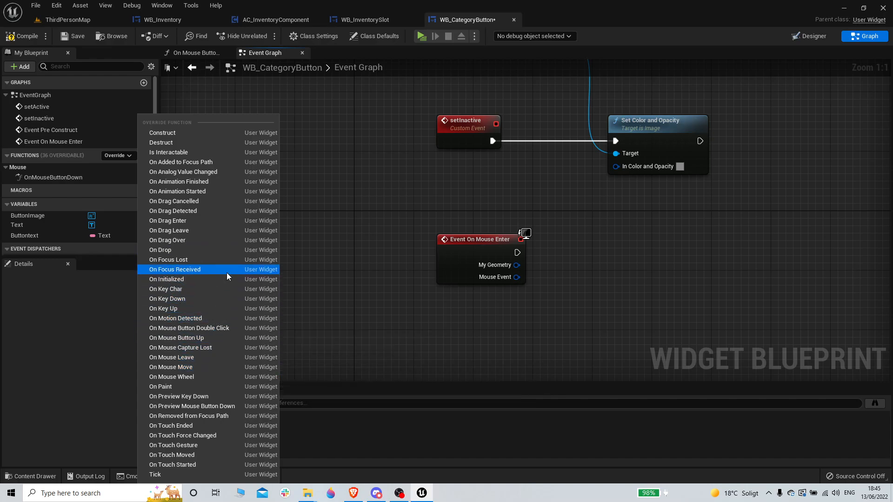
{"action": "left_click", "coordinate": [191, 357]}
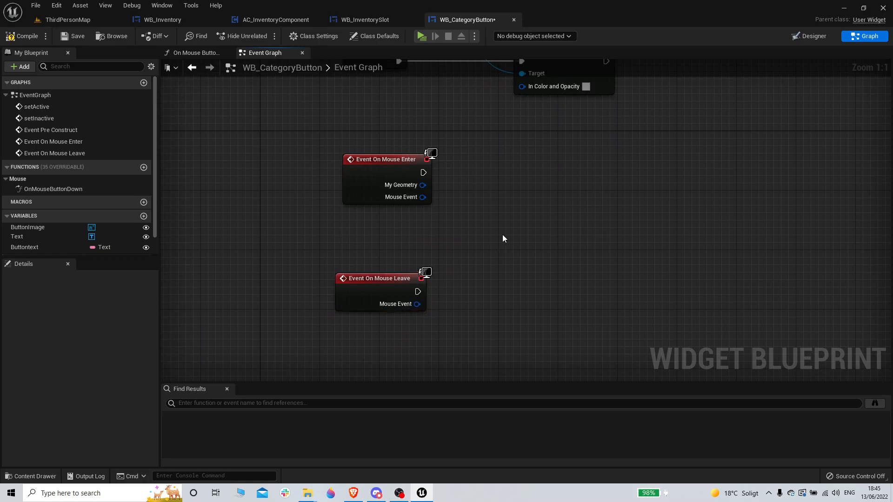
{"action": "right_click_drag", "start_coordinate": [502, 237], "coordinate": [479, 297]}
{"action": "left_click_drag", "start_coordinate": [343, 353], "coordinate": [351, 353]}
{"action": "right_click_drag", "start_coordinate": [418, 256], "coordinate": [381, 328]}
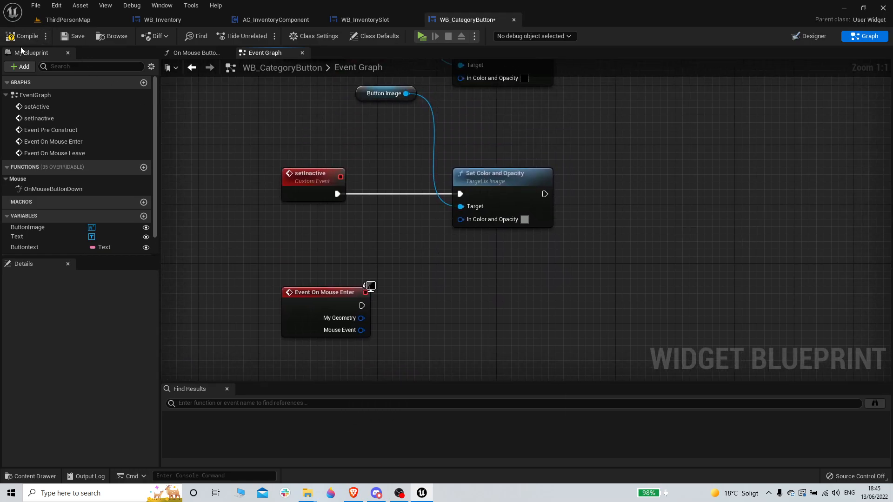
{"action": "left_click", "coordinate": [18, 37]}
Duplicate setInactive's Button Image and Set Color and Opacity nodes and connect the copy to Event On Mouse Enter
{"action": "right_click_drag", "start_coordinate": [395, 120], "coordinate": [407, 151]}
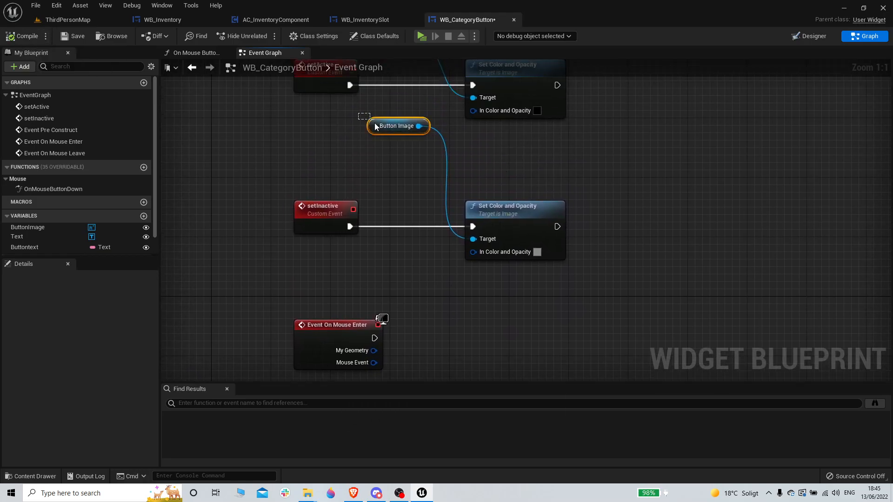
{"action": "left_click", "coordinate": [500, 207]}
{"action": "left_click", "coordinate": [379, 130], "text": "ctrl"}
{"action": "key", "text": "ctrl+c"}
{"action": "right_click_drag", "start_coordinate": [458, 310], "coordinate": [445, 235]}
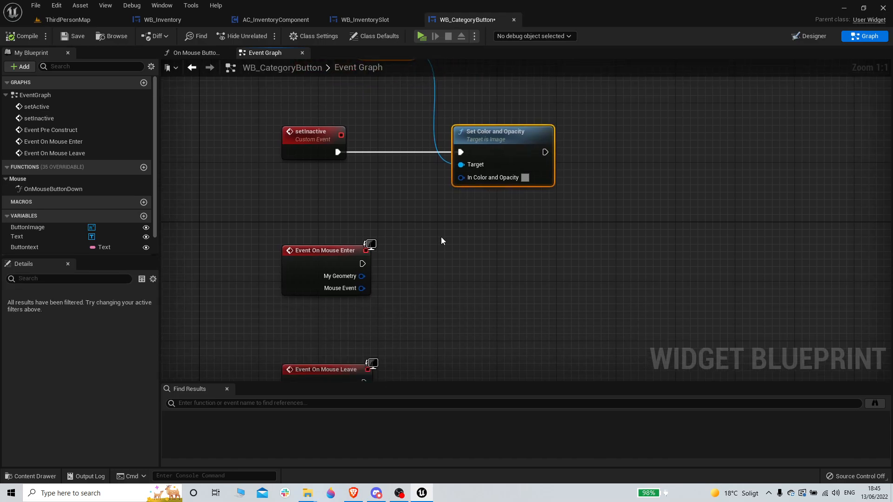
{"action": "key", "text": "ctrl+v"}
{"action": "left_click_drag", "start_coordinate": [363, 264], "coordinate": [507, 260]}
Move the copied Button Image getter above Event On Mouse Enter and give its Set Color and Opacity node a lighter grey
{"action": "left_click", "coordinate": [381, 177]}
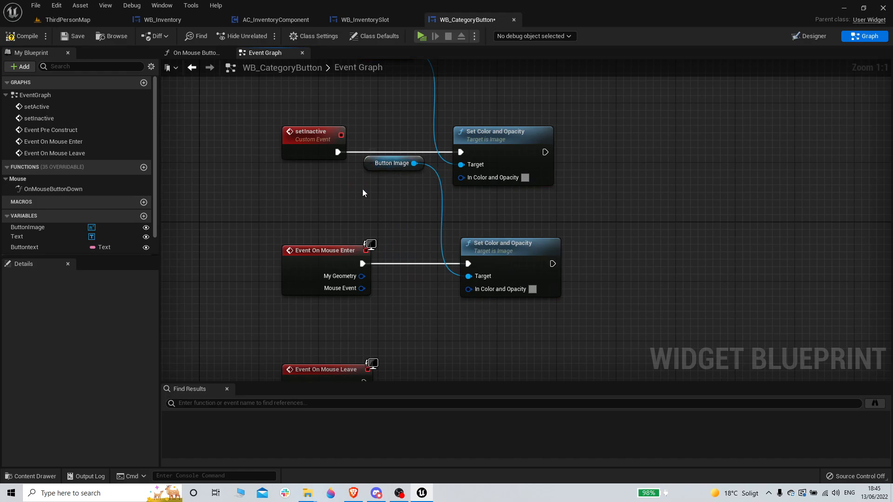
{"action": "left_click_drag", "start_coordinate": [382, 164], "coordinate": [352, 208]}
{"action": "right_click_drag", "start_coordinate": [368, 210], "coordinate": [356, 166]}
{"action": "left_click", "coordinate": [519, 246]}
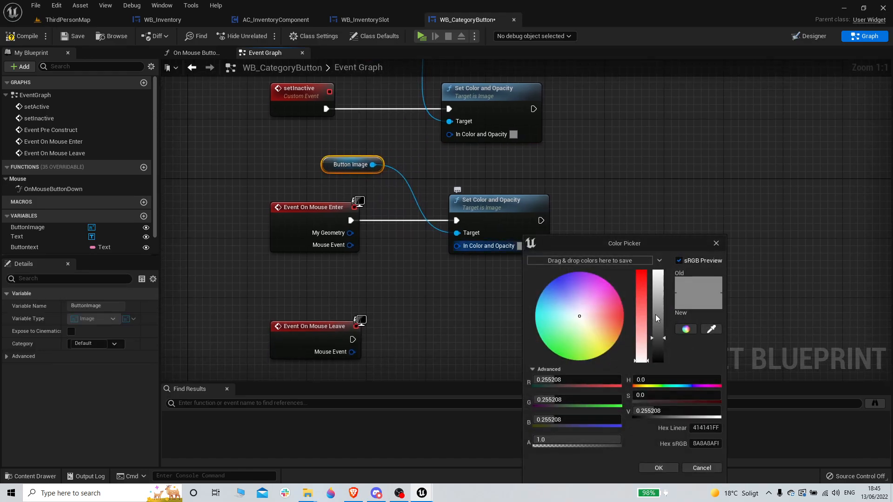
{"action": "left_click", "coordinate": [659, 468]}
Duplicate setInactive's Button Image and Set Color and Opacity nodes and place the copy beside Event On Mouse Leave
{"action": "right_click_drag", "start_coordinate": [400, 140], "coordinate": [391, 251]}
{"action": "left_click", "coordinate": [479, 201], "text": "ctrl"}
{"action": "key", "text": "ctrl+c"}
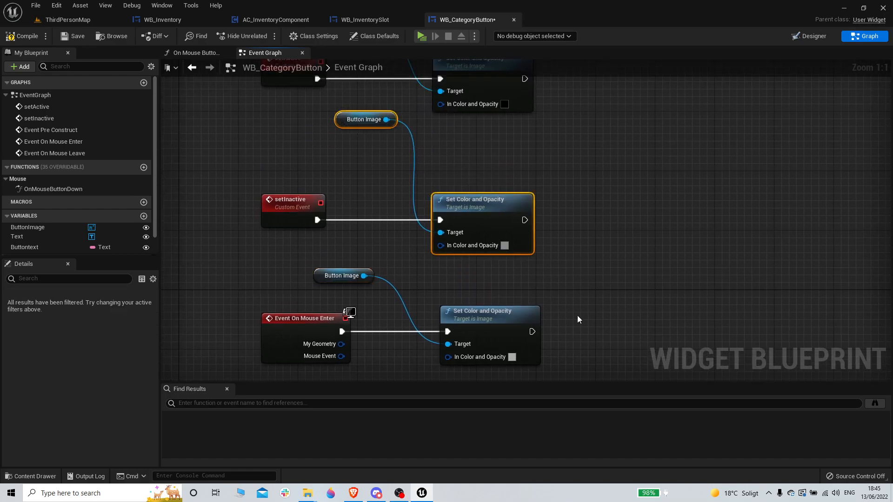
{"action": "right_click_drag", "start_coordinate": [575, 315], "coordinate": [559, 195]}
{"action": "key", "text": "ctrl+v"}
{"action": "left_click_drag", "start_coordinate": [487, 355], "coordinate": [480, 318]}
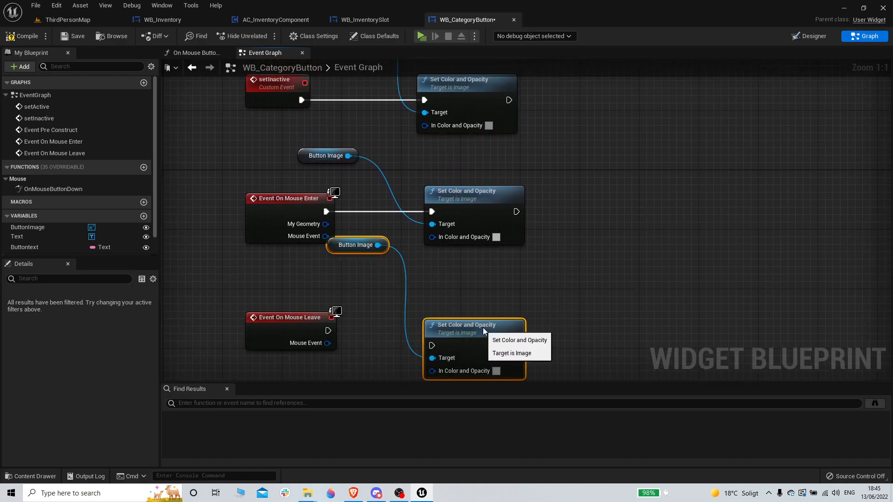
Connect Event On Mouse Leave to its Set Color and Opacity node, align the nodes, then compile and save
{"action": "left_click_drag", "start_coordinate": [359, 240], "coordinate": [318, 284]}
{"action": "left_click_drag", "start_coordinate": [328, 331], "coordinate": [432, 338]}
{"action": "left_click_drag", "start_coordinate": [515, 316], "coordinate": [515, 310]}
{"action": "left_click", "coordinate": [470, 282]}
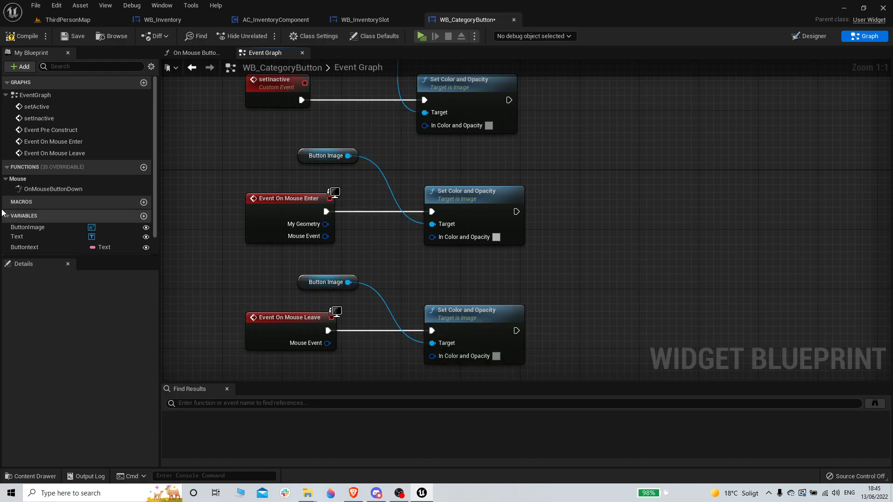
{"action": "left_click", "coordinate": [20, 38]}
{"action": "left_click", "coordinate": [73, 36]}
Add a Boolean variable named Active? to the category button widget and compile it
{"action": "right_click_drag", "start_coordinate": [557, 173], "coordinate": [540, 379]}
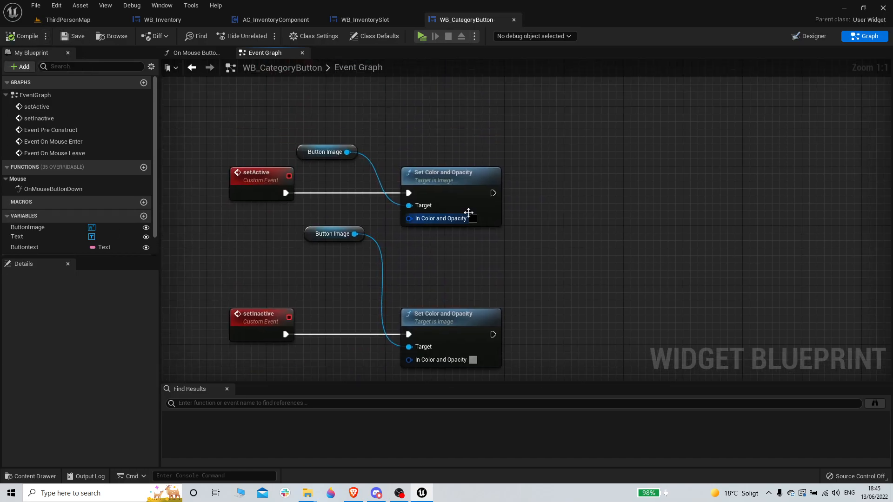
{"action": "scroll", "coordinate": [384, 180], "scroll_direction": "down", "scroll_amount": 1}
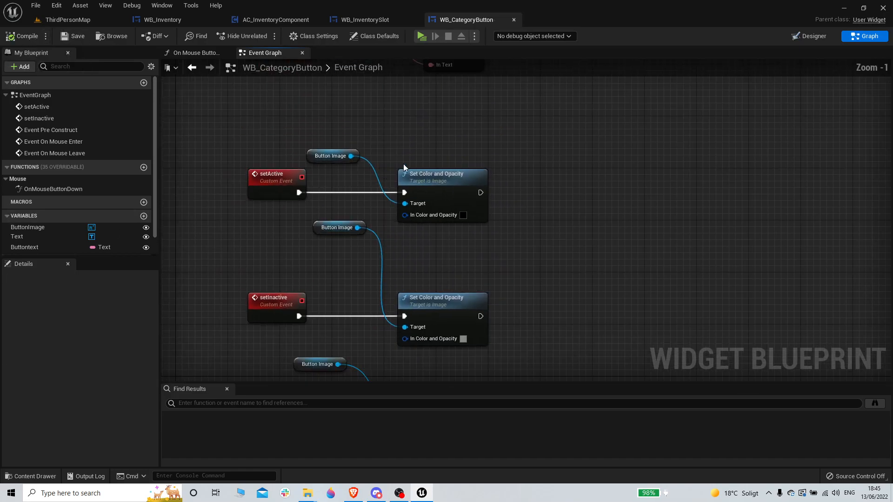
{"action": "left_click", "coordinate": [144, 216]}
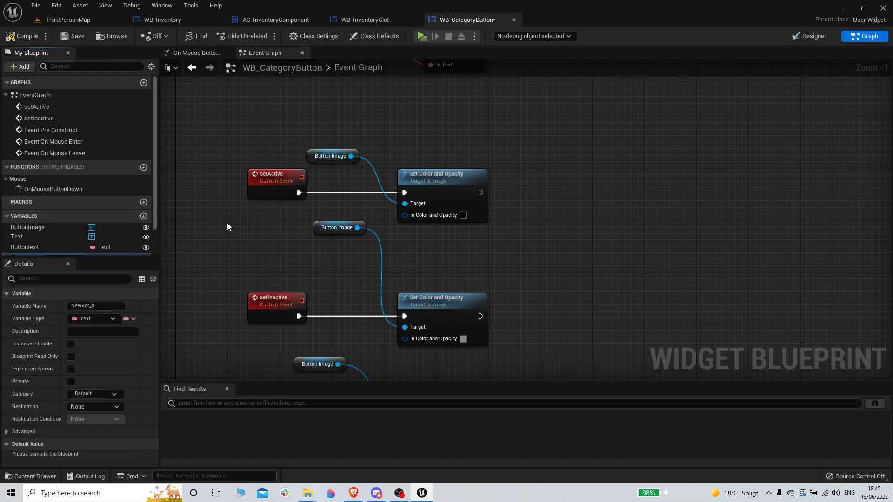
{"action": "right_click_drag", "start_coordinate": [509, 208], "coordinate": [523, 142]}
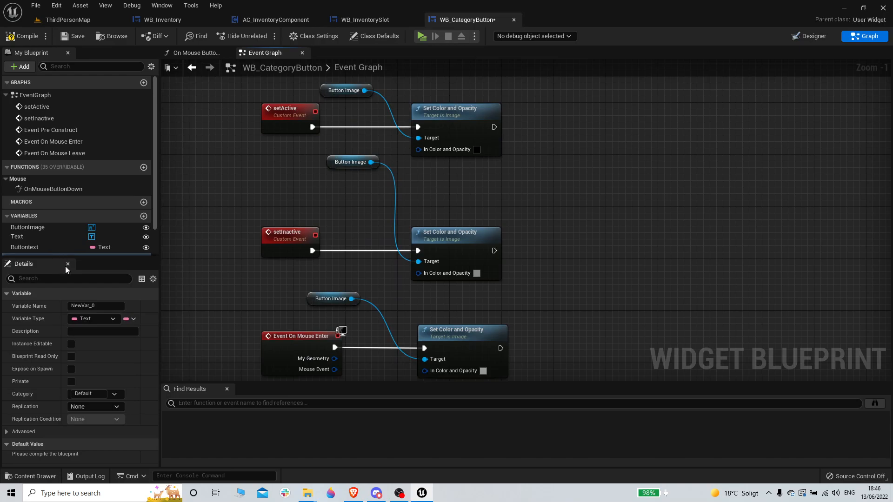
{"action": "scroll", "coordinate": [71, 231], "scroll_direction": "down", "scroll_amount": 2}
{"action": "double_click", "coordinate": [30, 230]}
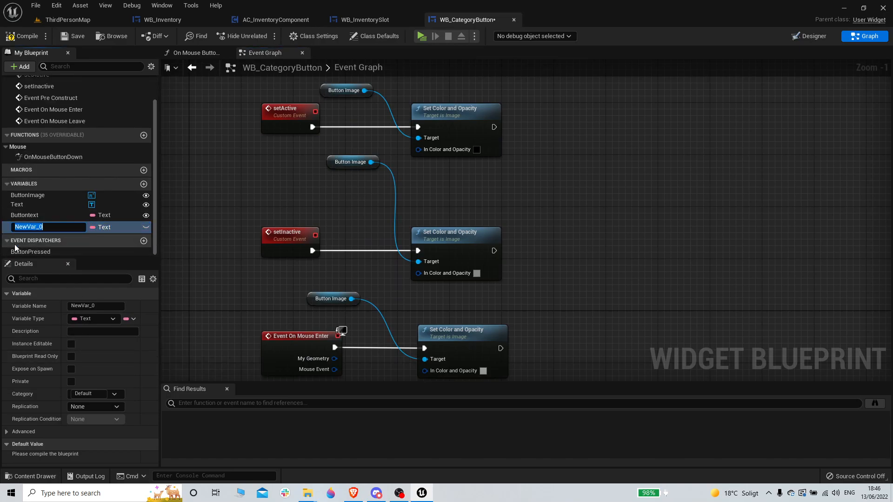
{"action": "type", "text": "Active?"}
{"action": "key", "text": "Return"}
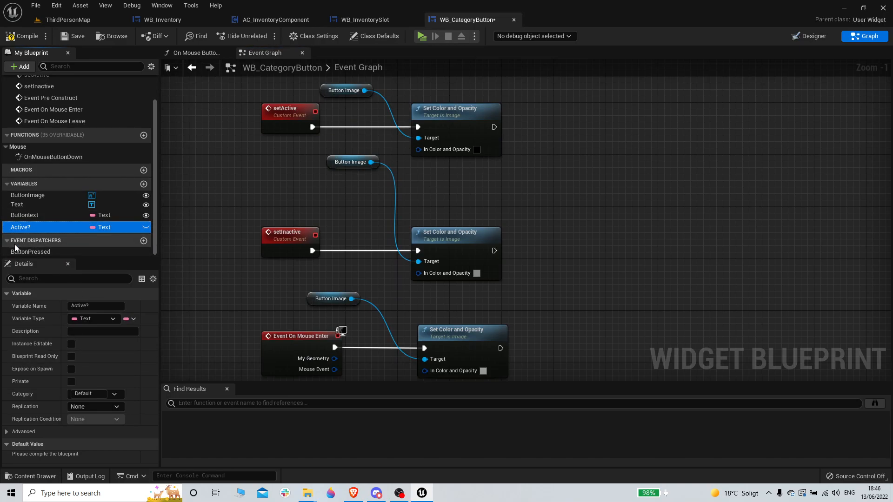
{"action": "left_click", "coordinate": [108, 319]}
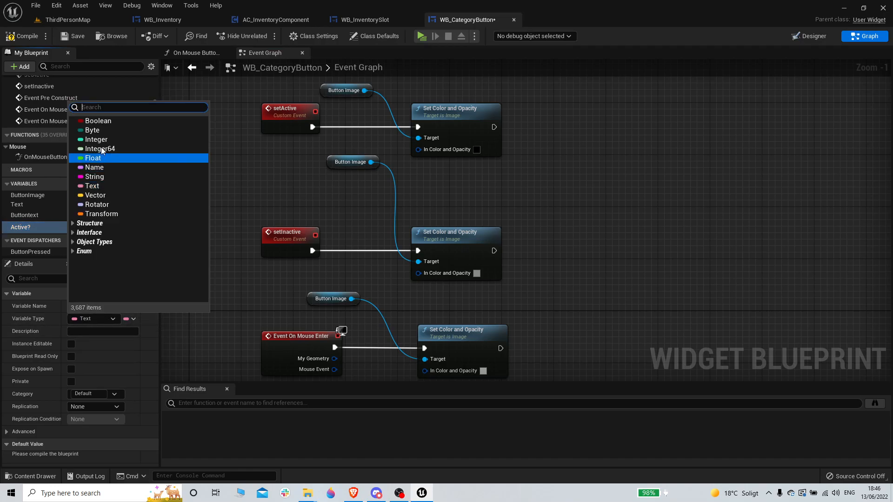
{"action": "left_click", "coordinate": [99, 121]}
{"action": "left_click", "coordinate": [14, 36]}
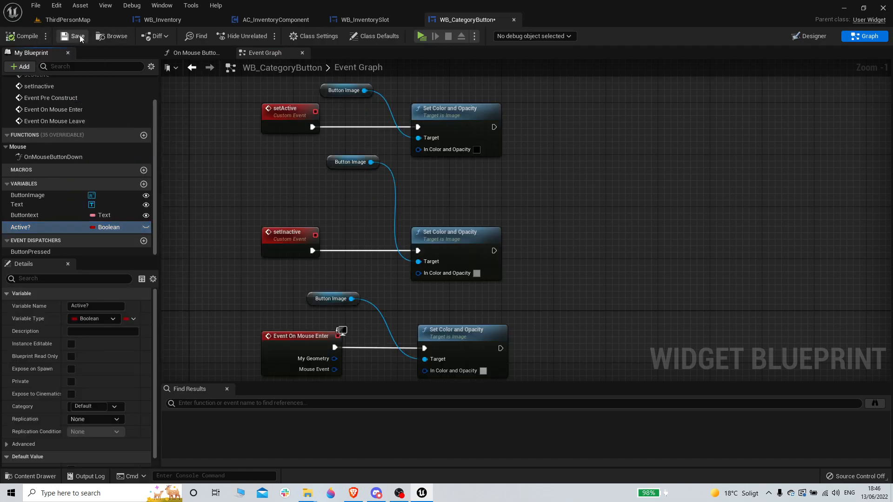
Add a Set Active? node after setActive's Set Color and Opacity node, with Active? enabled
{"action": "right_click_drag", "start_coordinate": [587, 146], "coordinate": [551, 218]}
{"action": "left_click_drag", "start_coordinate": [416, 202], "coordinate": [523, 214]}
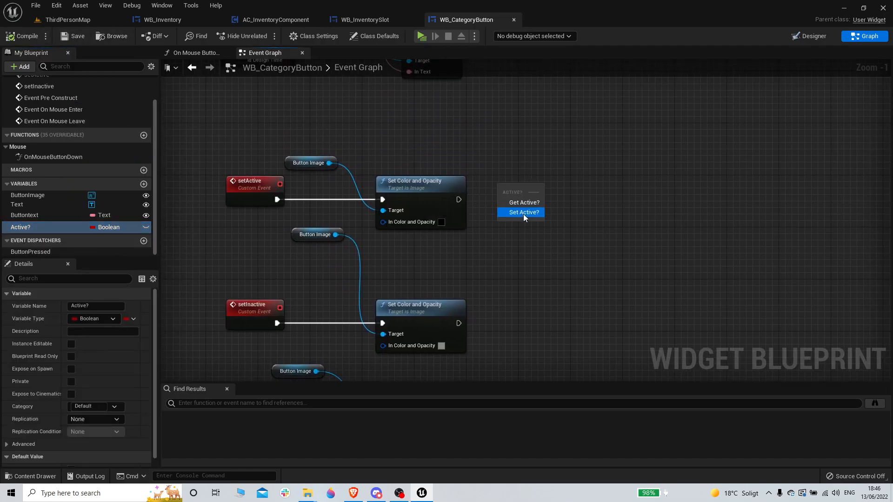
{"action": "left_click", "coordinate": [523, 214]}
{"action": "left_click_drag", "start_coordinate": [459, 199], "coordinate": [519, 200]}
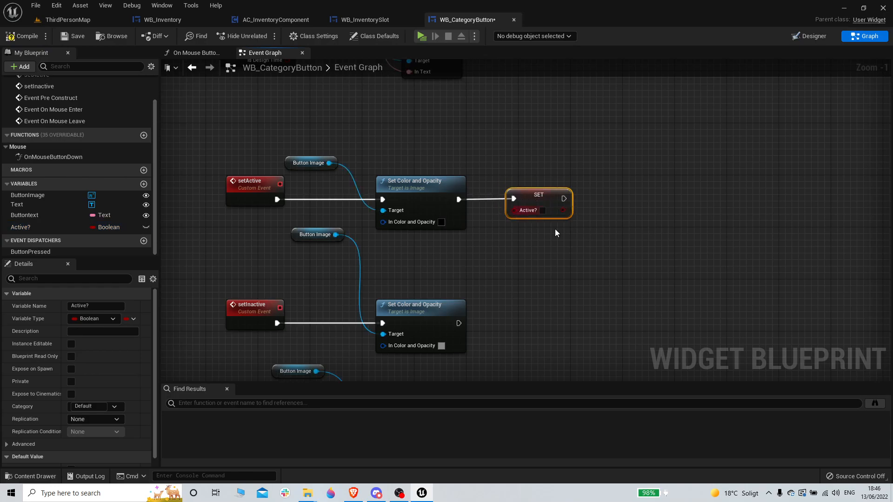
Duplicate the Set Active? node, connect it after setInactive's Set Color and Opacity node and turn Active? off on it
{"action": "right_click_drag", "start_coordinate": [562, 303], "coordinate": [518, 248]}
{"action": "key", "text": "ctrl+c"}
{"action": "key", "text": "ctrl+v"}
{"action": "left_click_drag", "start_coordinate": [467, 265], "coordinate": [528, 258]}
{"action": "left_click_drag", "start_coordinate": [553, 255], "coordinate": [553, 261]}
{"action": "left_click", "coordinate": [557, 276]}
Move the Button Image and Set Color and Opacity nodes of both hover events away from their event nodes to make room
{"action": "right_click_drag", "start_coordinate": [327, 266], "coordinate": [302, 197]}
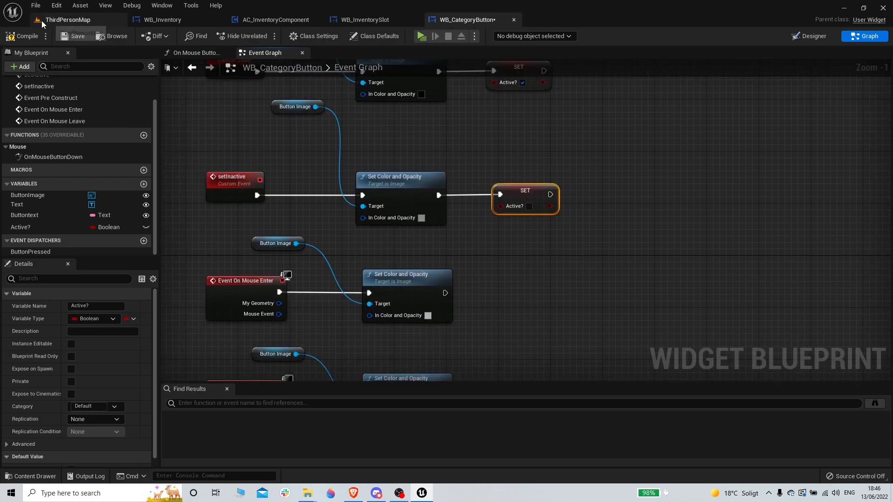
{"action": "scroll", "coordinate": [409, 279], "scroll_direction": "down", "scroll_amount": 2}
{"action": "right_click_drag", "start_coordinate": [408, 280], "coordinate": [452, 193]}
{"action": "scroll", "coordinate": [362, 327], "scroll_direction": "up", "scroll_amount": 1}
{"action": "scroll", "coordinate": [344, 325], "scroll_direction": "up", "scroll_amount": 2}
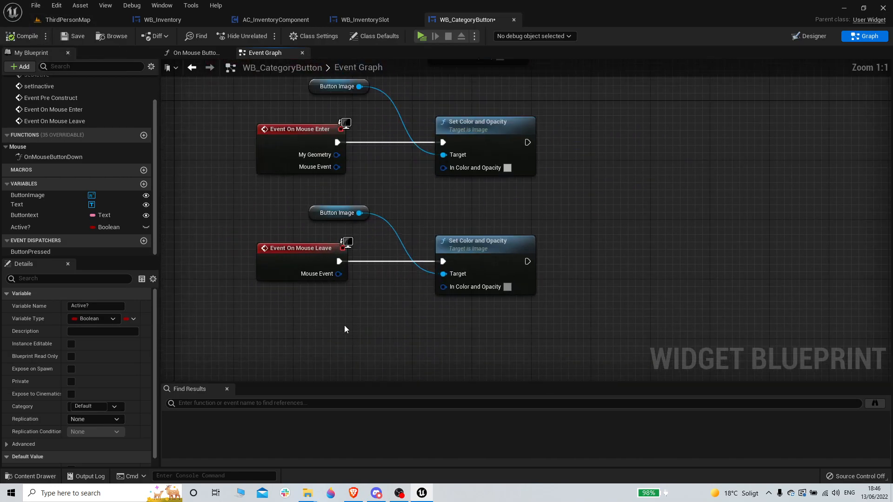
{"action": "left_click", "coordinate": [345, 325]}
{"action": "left_click", "coordinate": [551, 253]}
{"action": "left_click", "coordinate": [359, 213]}
{"action": "left_click_drag", "start_coordinate": [358, 213], "coordinate": [455, 205]}
{"action": "right_click_drag", "start_coordinate": [504, 111], "coordinate": [518, 160]}
{"action": "left_click_drag", "start_coordinate": [519, 170], "coordinate": [600, 171]}
{"action": "left_click_drag", "start_coordinate": [309, 132], "coordinate": [432, 138]}
{"action": "left_click_drag", "start_coordinate": [372, 135], "coordinate": [456, 141]}
Add a Branch node and connect Event On Mouse Leave to it
{"action": "right_click_drag", "start_coordinate": [389, 380], "coordinate": [389, 356]}
{"action": "left_click_drag", "start_coordinate": [389, 356], "coordinate": [427, 272]}
{"action": "left_click_drag", "start_coordinate": [353, 278], "coordinate": [405, 278]}
{"action": "right_click_drag", "start_coordinate": [431, 263], "coordinate": [417, 319]}
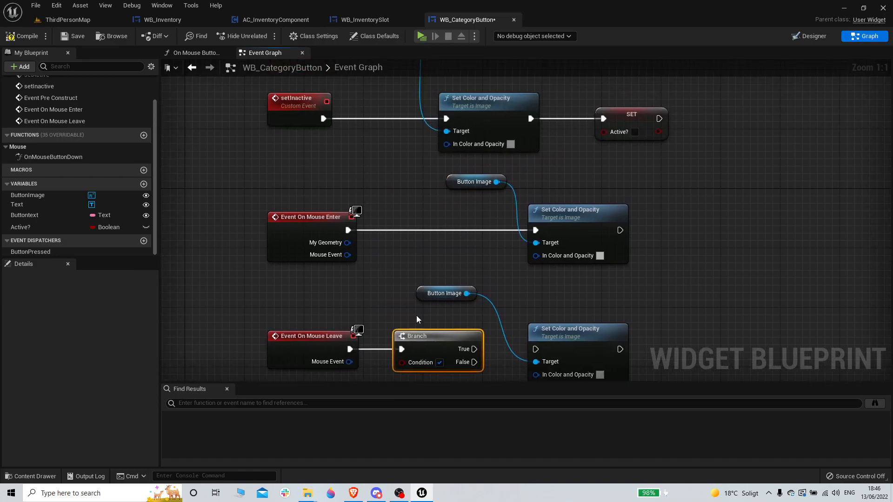
Add a Branch after Event On Mouse Enter and connect the False output of both Branches to their Set Color and Opacity nodes
{"action": "key", "text": "b"}
{"action": "left_click", "coordinate": [401, 225]}
{"action": "left_click_drag", "start_coordinate": [428, 228], "coordinate": [422, 219]}
{"action": "left_click_drag", "start_coordinate": [346, 232], "coordinate": [410, 232]}
{"action": "left_click_drag", "start_coordinate": [476, 247], "coordinate": [536, 230]}
{"action": "right_click_drag", "start_coordinate": [477, 363], "coordinate": [469, 317]}
{"action": "left_click_drag", "start_coordinate": [466, 316], "coordinate": [527, 303]}
Place an Active? getter, connect it to the Condition of both Branches, then compile and save the widget
{"action": "left_click_drag", "start_coordinate": [41, 227], "coordinate": [400, 197]}
{"action": "left_click", "coordinate": [292, 239]}
{"action": "left_click_drag", "start_coordinate": [324, 240], "coordinate": [393, 317]}
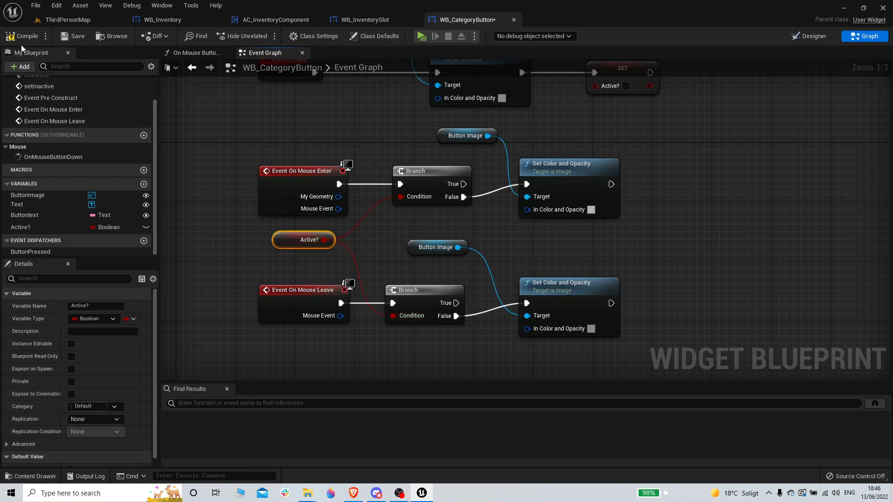
{"action": "left_click", "coordinate": [44, 9]}
{"action": "left_click", "coordinate": [59, 50]}
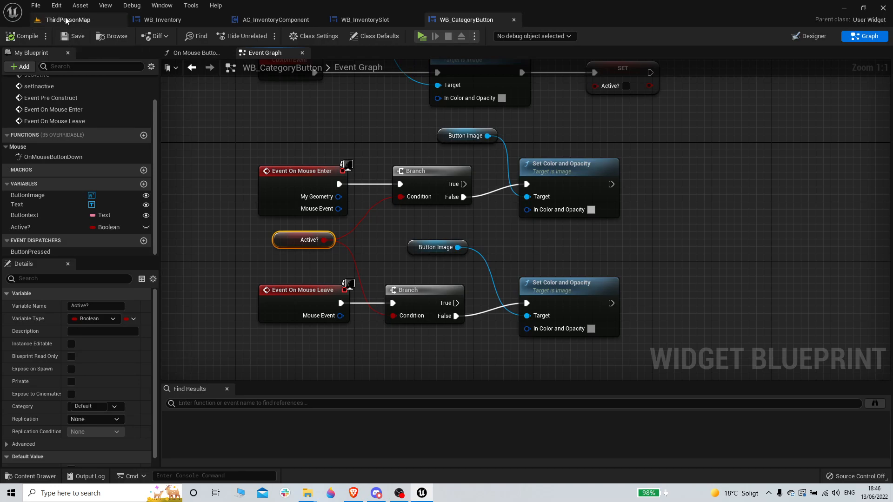
Look through the open blueprints and review the Event Construct and category button logic in WB_Inventory's event graph
{"action": "left_click", "coordinate": [65, 19]}
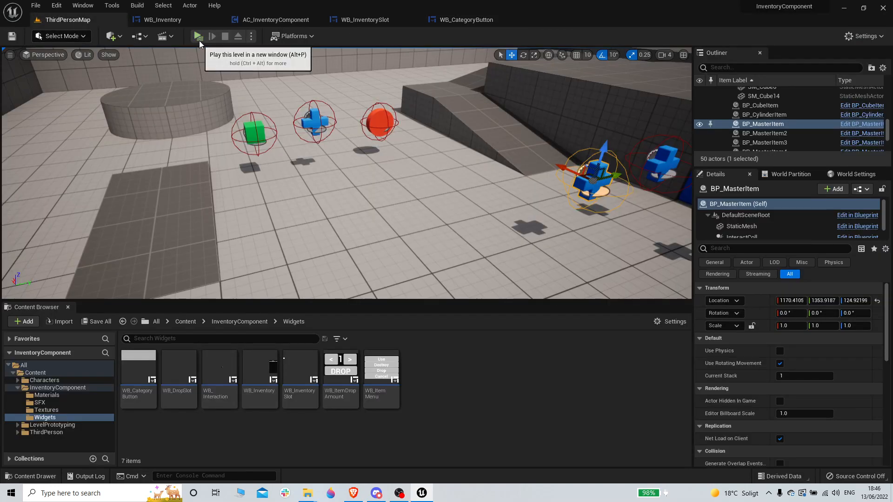
{"action": "left_click", "coordinate": [365, 20]}
{"action": "left_click", "coordinate": [284, 20]}
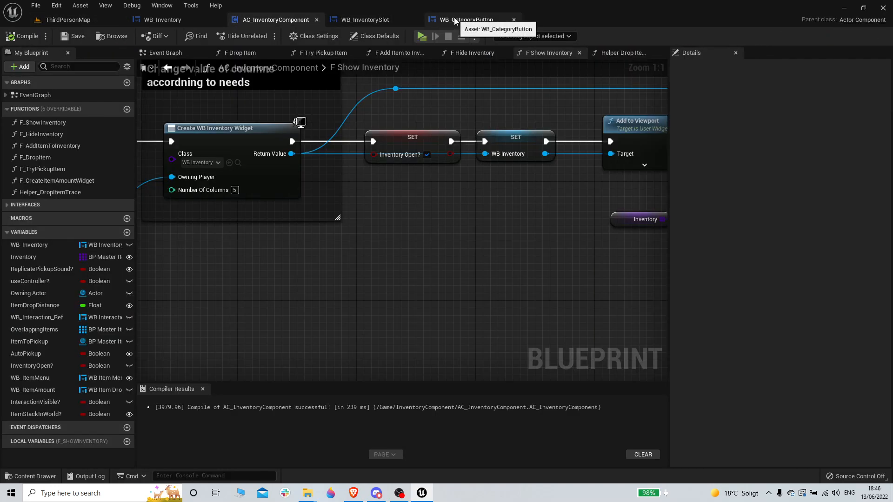
{"action": "left_click", "coordinate": [454, 18]}
{"action": "left_click", "coordinate": [163, 20]}
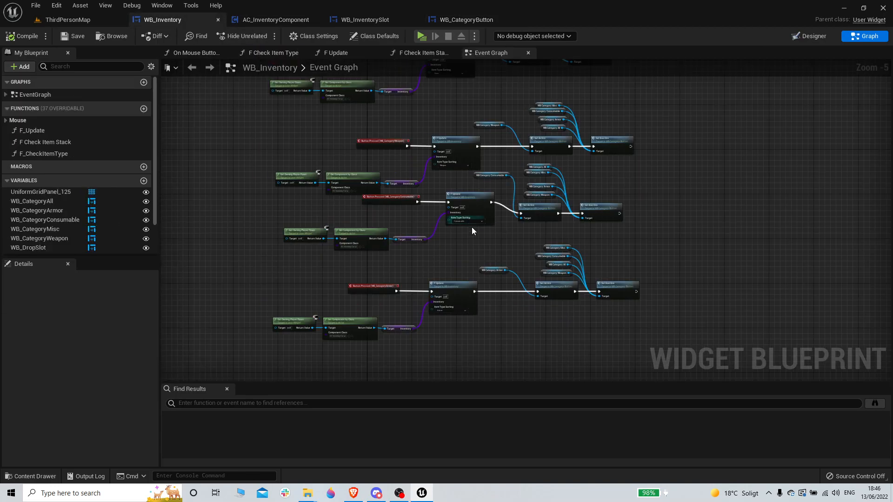
{"action": "scroll", "coordinate": [470, 223], "scroll_direction": "down", "scroll_amount": 5}
{"action": "scroll", "coordinate": [471, 130], "scroll_direction": "up", "scroll_amount": 4}
{"action": "right_click_drag", "start_coordinate": [568, 112], "coordinate": [567, 214]}
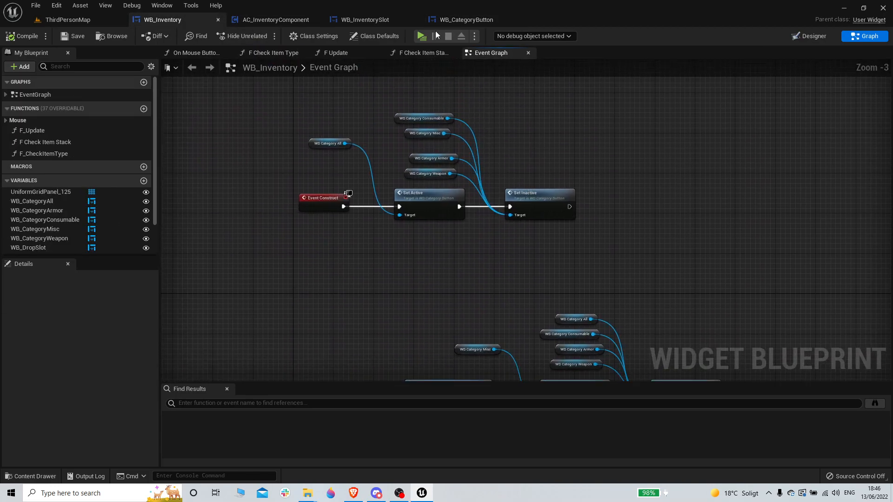
Play the level from ThirdPersonMap, run the character forward and open the inventory
{"action": "left_click", "coordinate": [107, 19]}
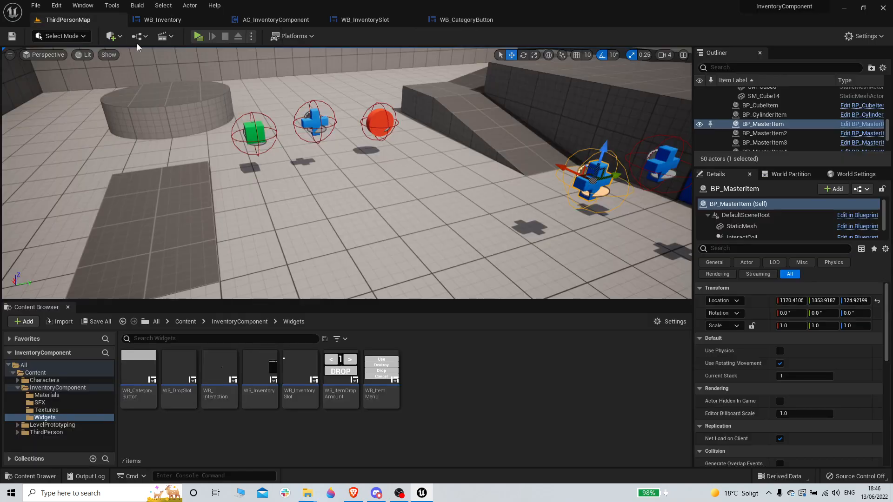
{"action": "left_click", "coordinate": [197, 37]}
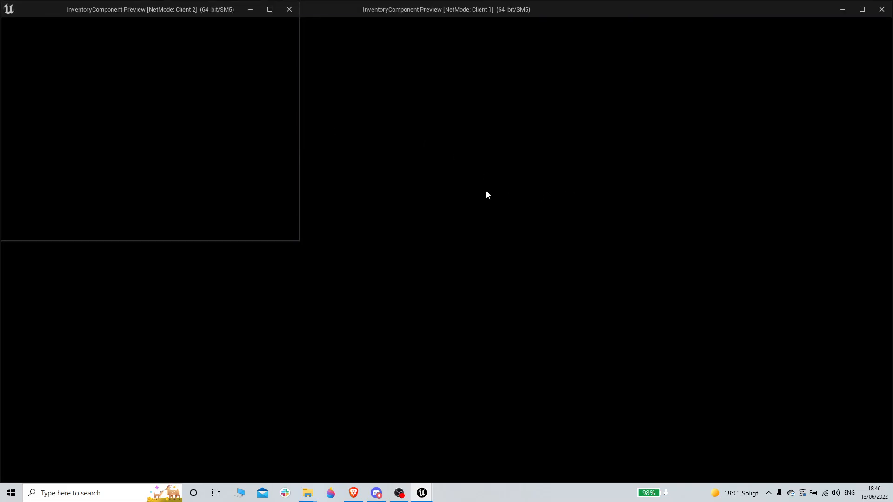
{"action": "left_click", "coordinate": [486, 190]}
{"action": "key", "text": "w"}
{"action": "key", "text": "Tab"}
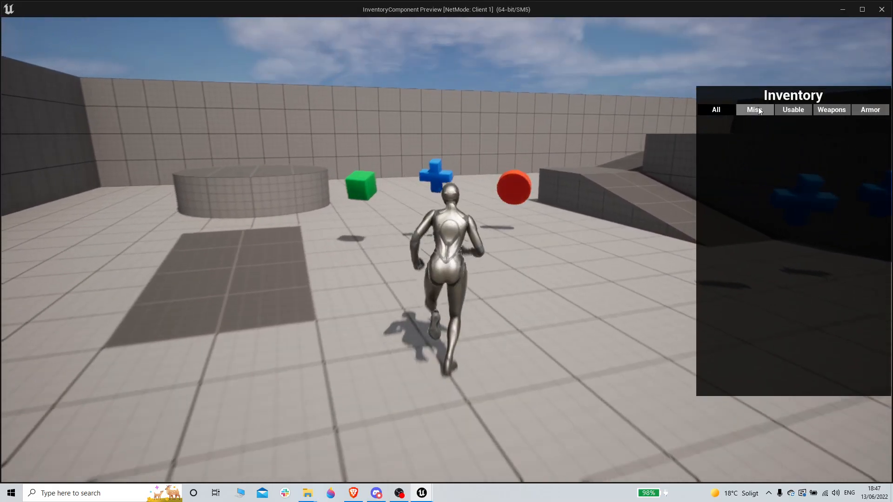
Test the category buttons while moving the character, switching the inventory to Misc, Weapons and back to All
{"action": "key", "text": "a"}
{"action": "key", "text": "d"}
{"action": "key", "text": "s"}
{"action": "key", "text": "a"}
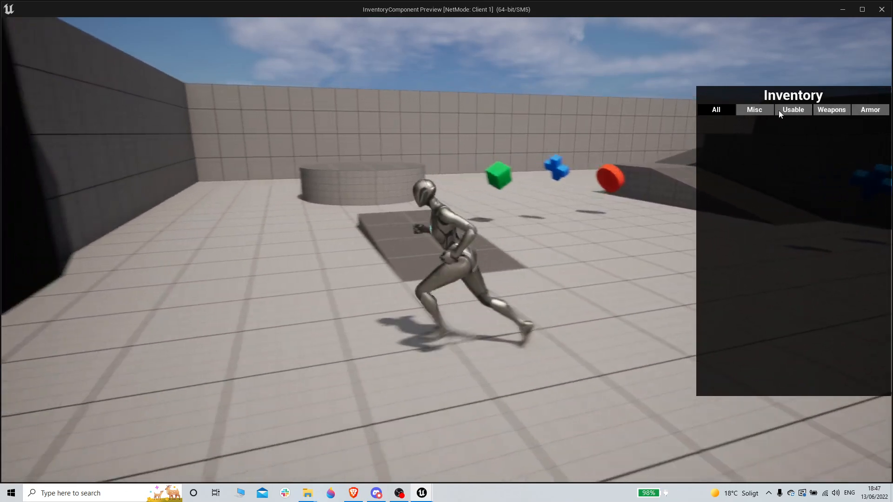
{"action": "left_click", "coordinate": [750, 110]}
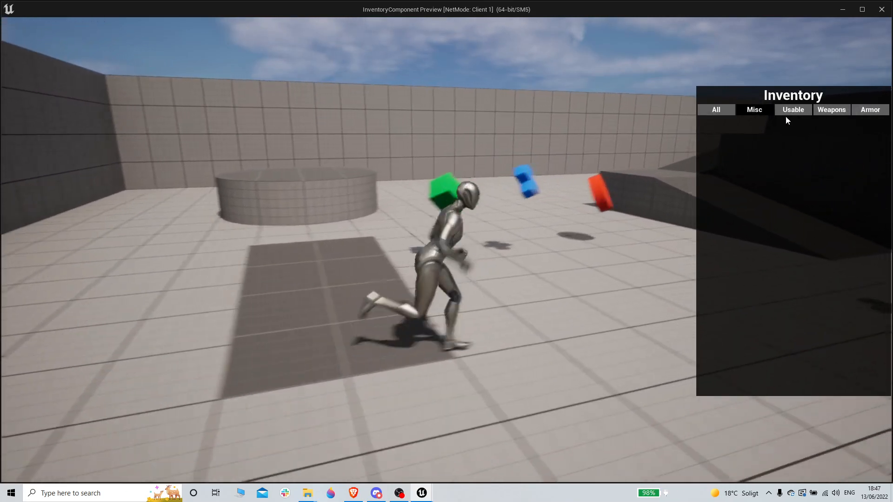
{"action": "left_click", "coordinate": [832, 110]}
{"action": "left_click", "coordinate": [722, 112]}
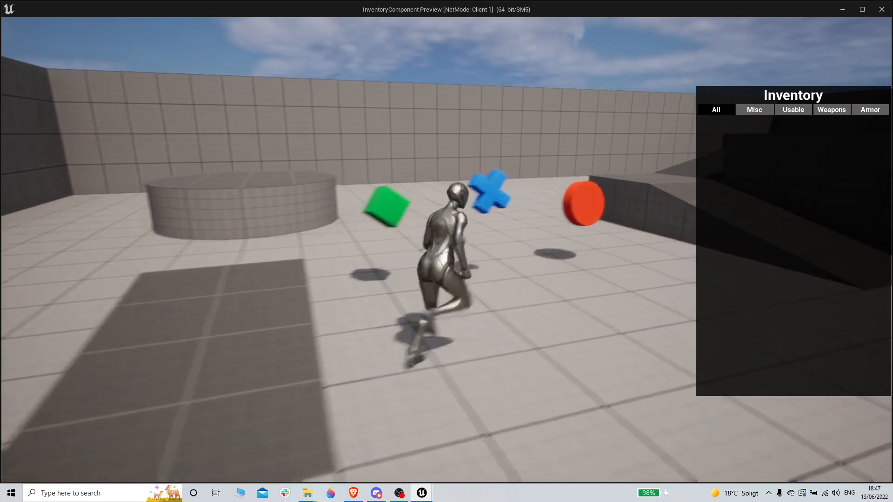
Close and reopen the inventory while running, then switch it through Usable, Weapons, All and Misc to test the category filters
{"action": "key", "text": "Tab"}
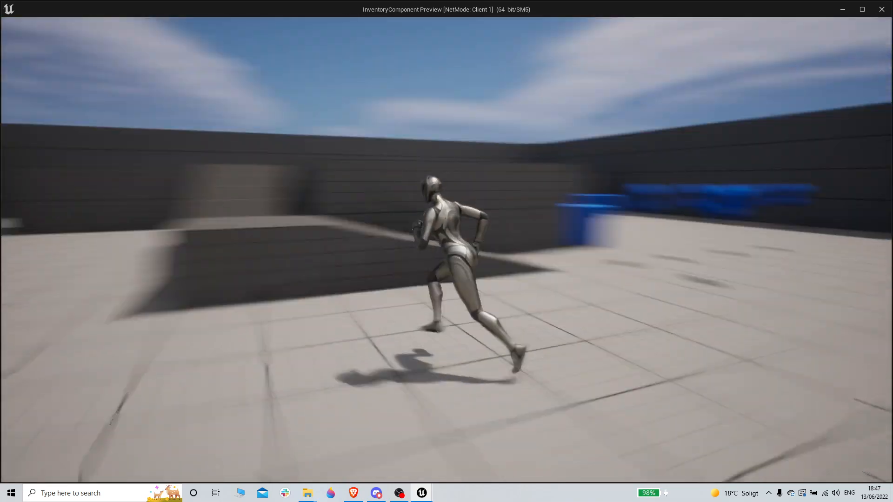
{"action": "key", "text": "Tab"}
{"action": "left_click", "coordinate": [799, 112]}
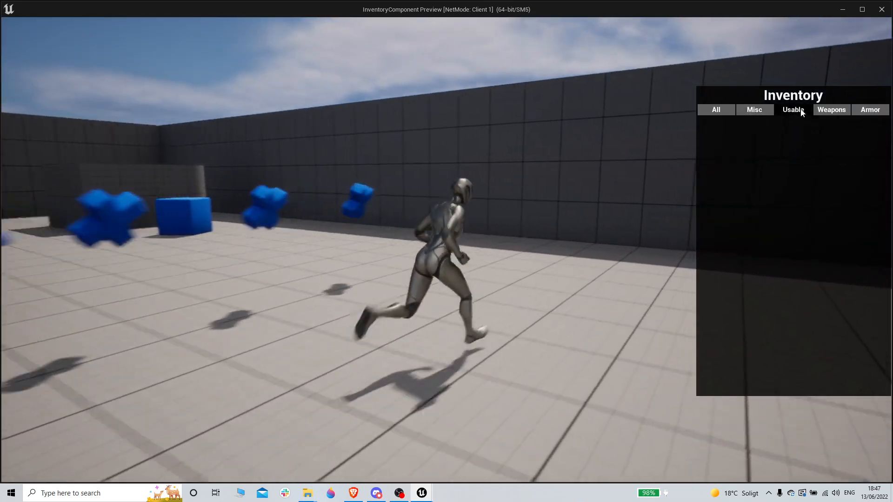
{"action": "left_click", "coordinate": [831, 110]}
{"action": "left_click", "coordinate": [722, 113]}
{"action": "left_click", "coordinate": [743, 113]}
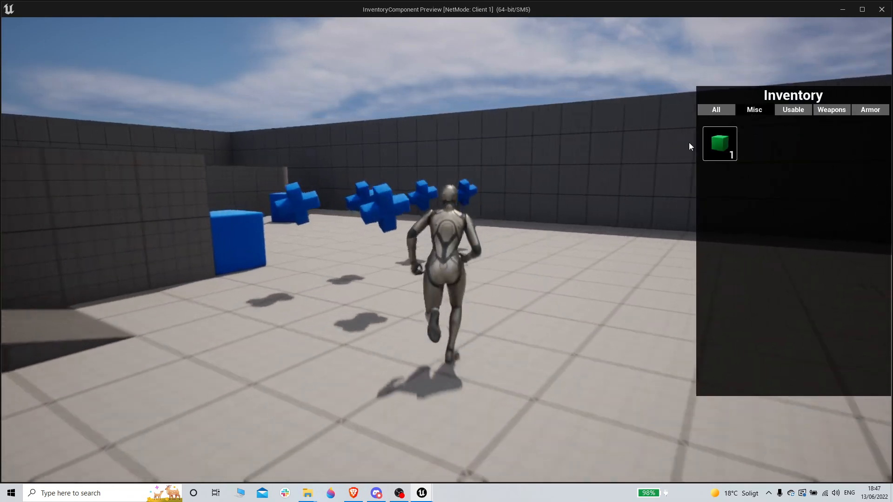
Toggle the inventory off and on while running, then test the Misc, Usable and Weapons categories
{"action": "key", "text": "Tab"}
{"action": "key", "text": "Tab"}
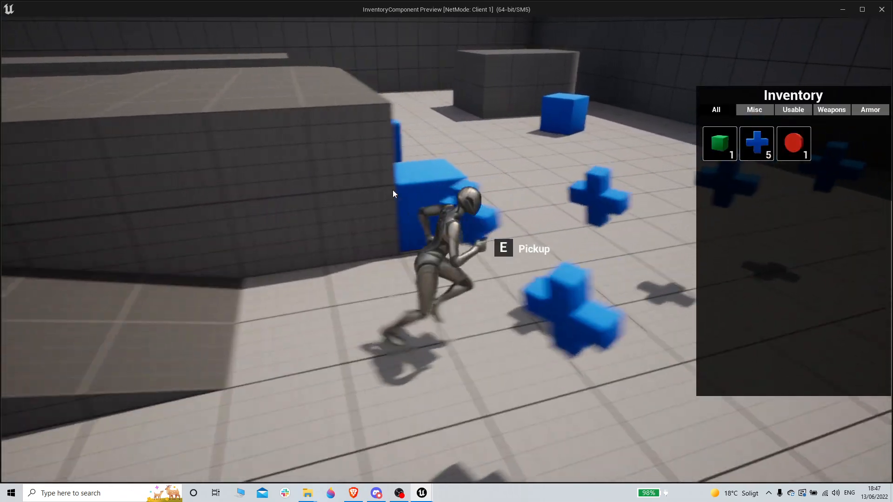
{"action": "key", "text": "Tab"}
{"action": "key", "text": "Tab"}
{"action": "left_click", "coordinate": [748, 110]}
{"action": "left_click", "coordinate": [792, 110]}
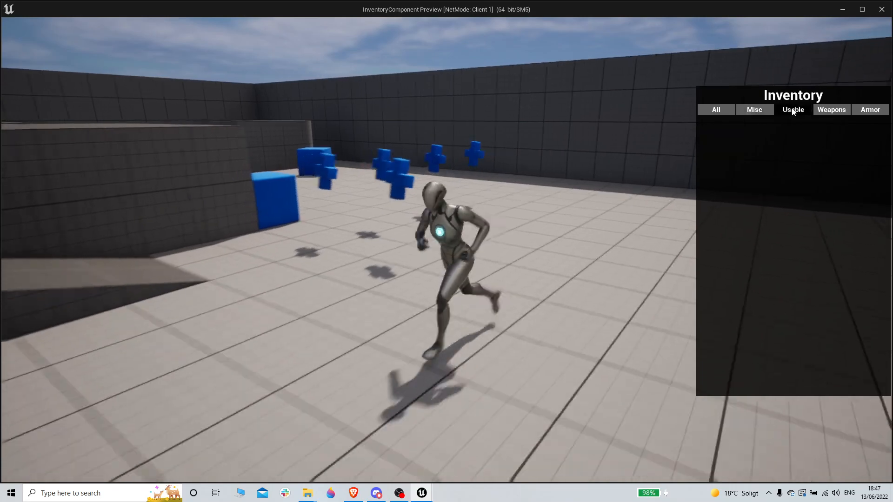
{"action": "left_click", "coordinate": [832, 111]}
Repeatedly close and reopen the inventory while moving the character and picking up another blue cross item
{"action": "key", "text": "Tab"}
{"action": "key", "text": "Tab"}
{"action": "key", "text": "Tab"}
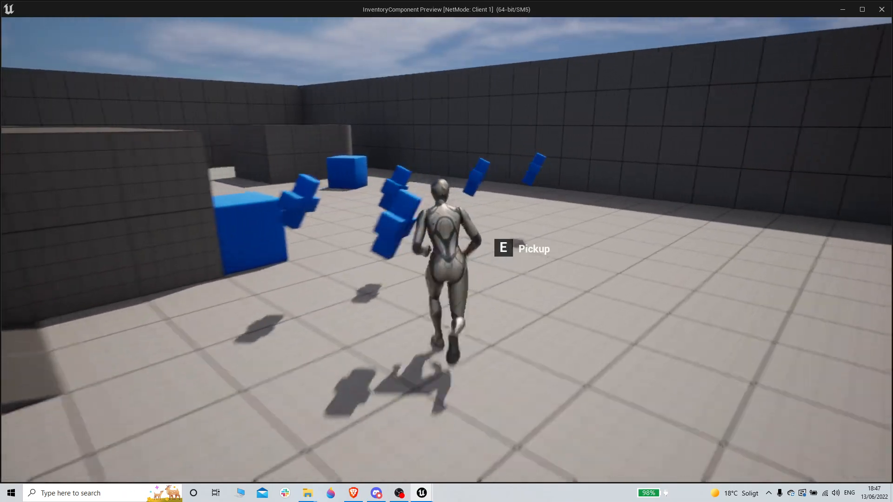
{"action": "key", "text": "Tab"}
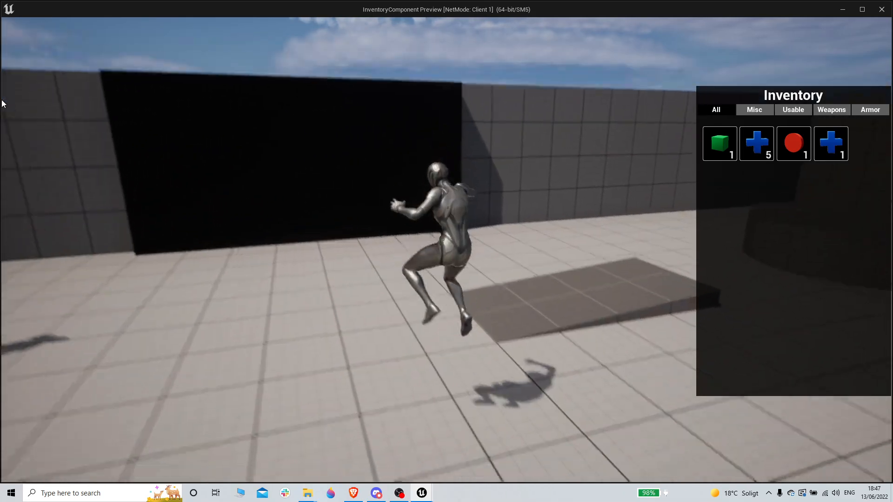
{"action": "key", "text": "Tab"}
{"action": "key", "text": "Tab"}
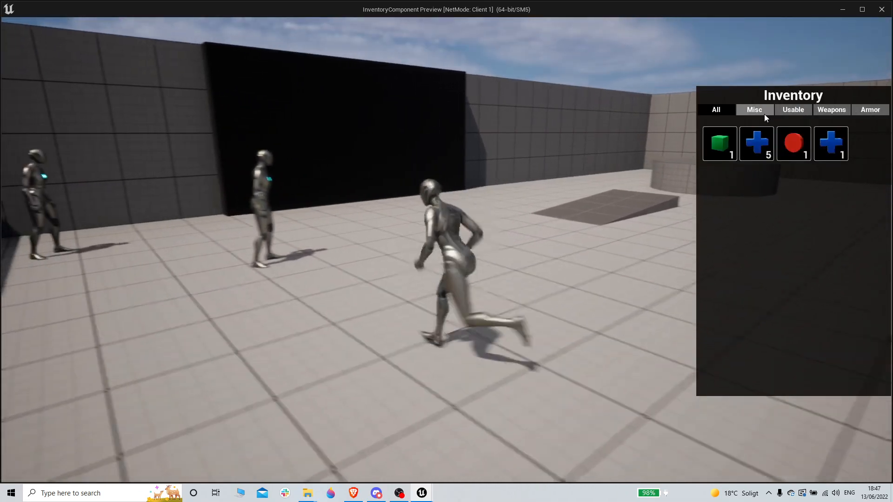
Test every inventory category while moving, finishing on Weapons, then close the inventory and end the play session
{"action": "left_click", "coordinate": [763, 112]}
{"action": "left_click", "coordinate": [793, 110]}
{"action": "left_click", "coordinate": [844, 110]}
{"action": "left_click", "coordinate": [870, 110]}
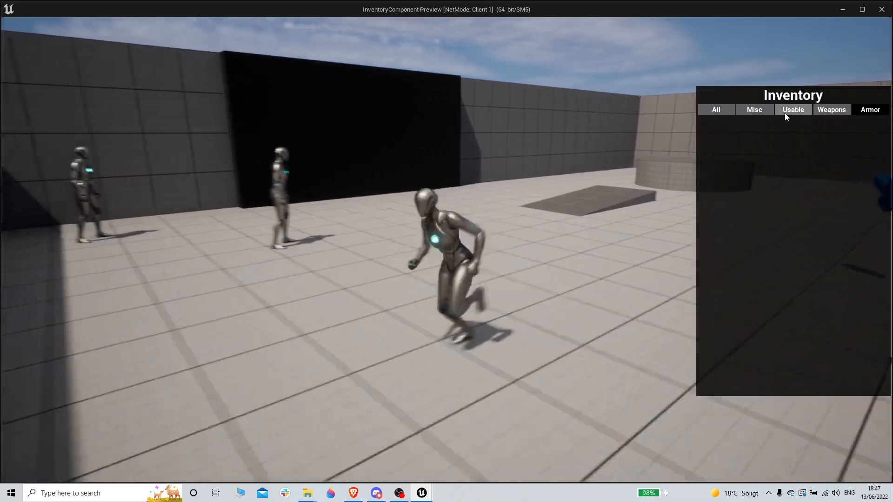
{"action": "left_click", "coordinate": [791, 111]}
{"action": "left_click", "coordinate": [753, 111]}
{"action": "left_click", "coordinate": [717, 110]}
{"action": "left_click", "coordinate": [827, 111]}
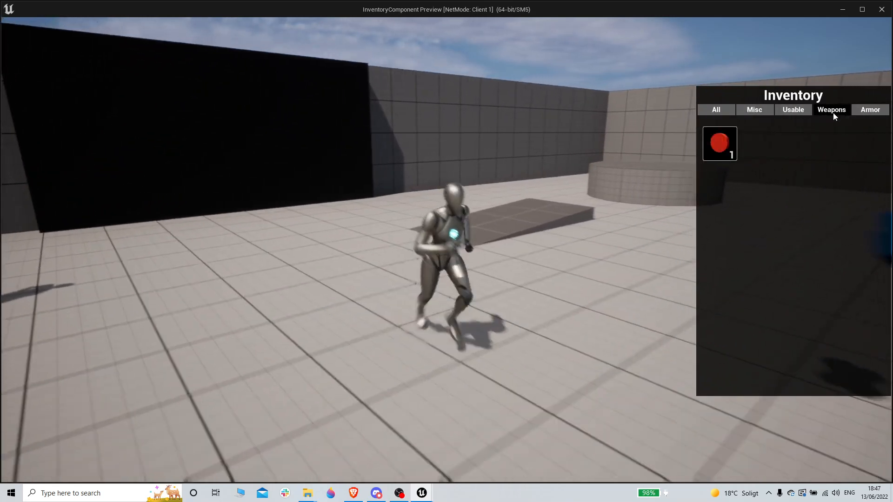
{"action": "key", "text": "Tab"}
{"action": "key", "text": "Escape"}
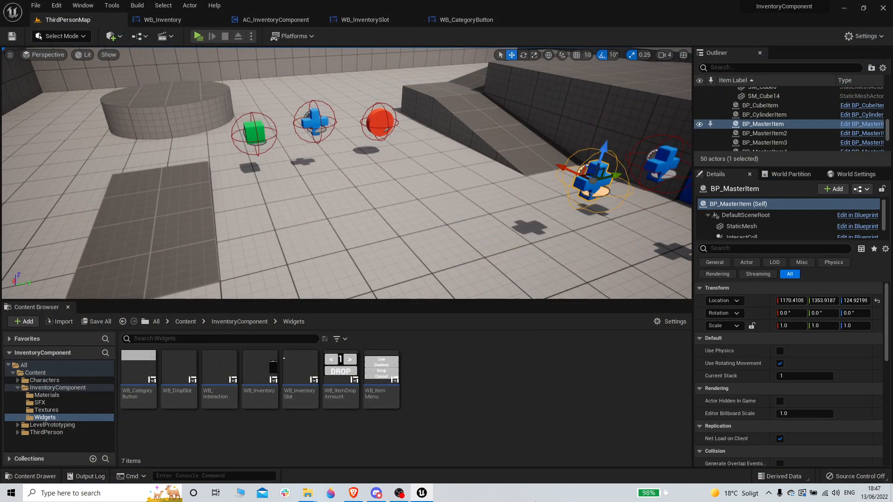
{"action": "left_click", "coordinate": [400, 493]}
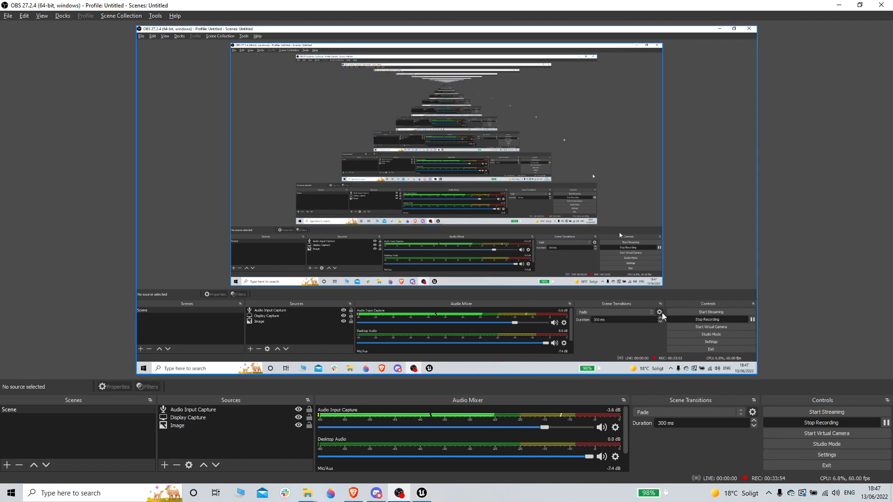
{"action": "key", "text": "alt+Tab"}
{"action": "right_click_drag", "start_coordinate": [475, 232], "coordinate": [464, 210]}
{"action": "key", "text": "s"}
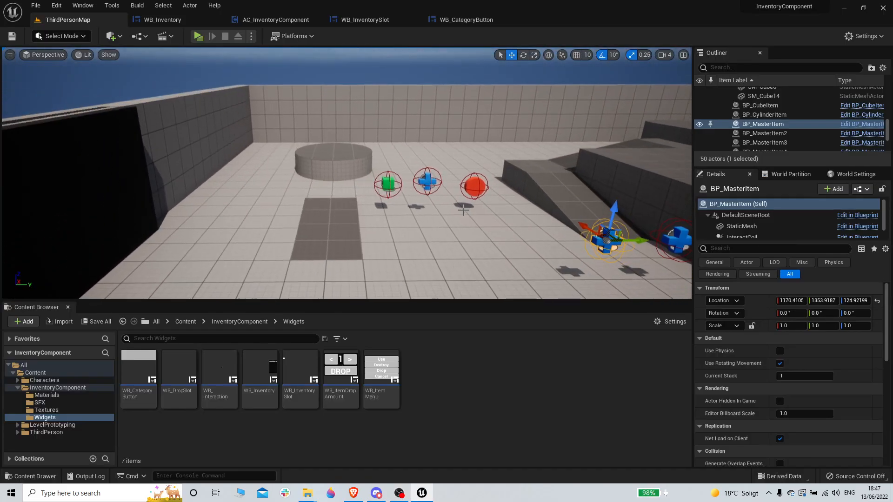